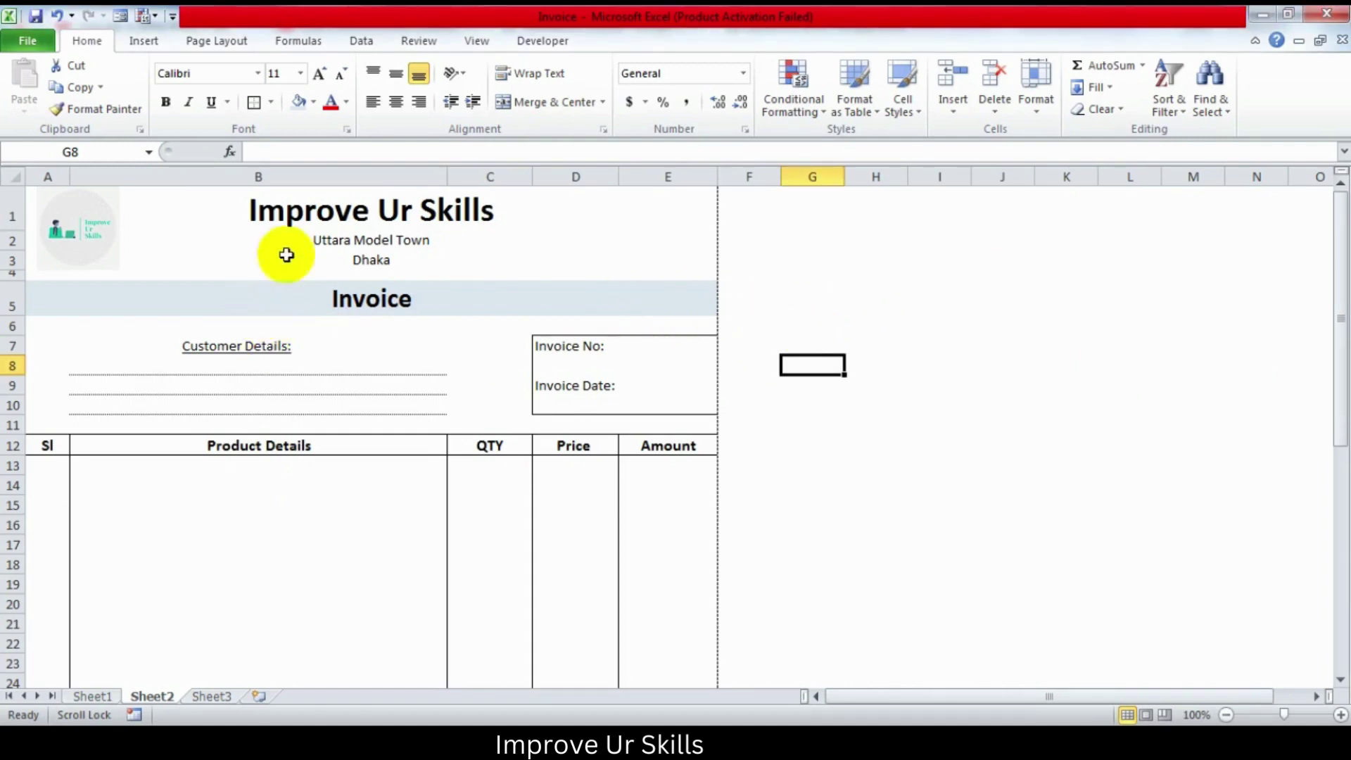
Step: Inspect the title, Dhaka address, Invoice heading and Invoice Date cells of the invoice header
{"action": "left_click", "coordinate": [173, 215]}
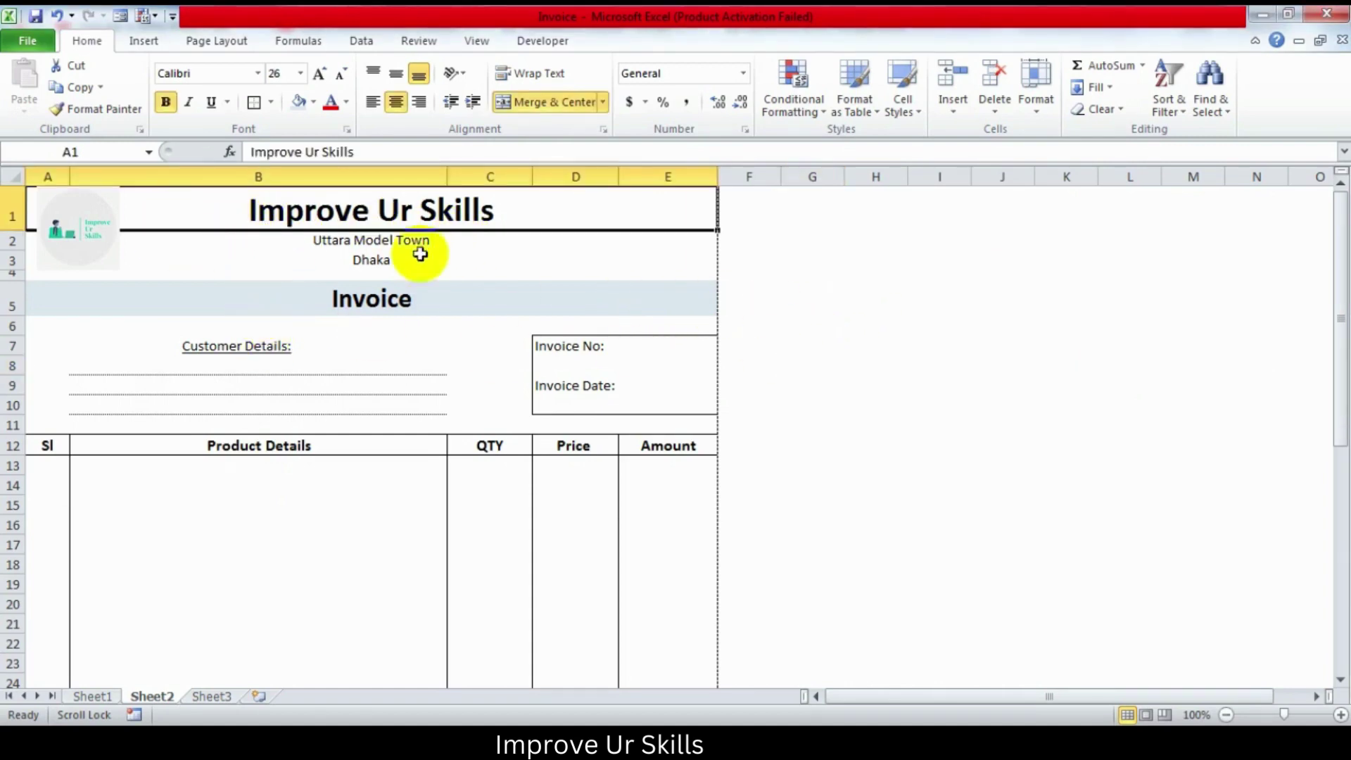
{"action": "left_click", "coordinate": [366, 259]}
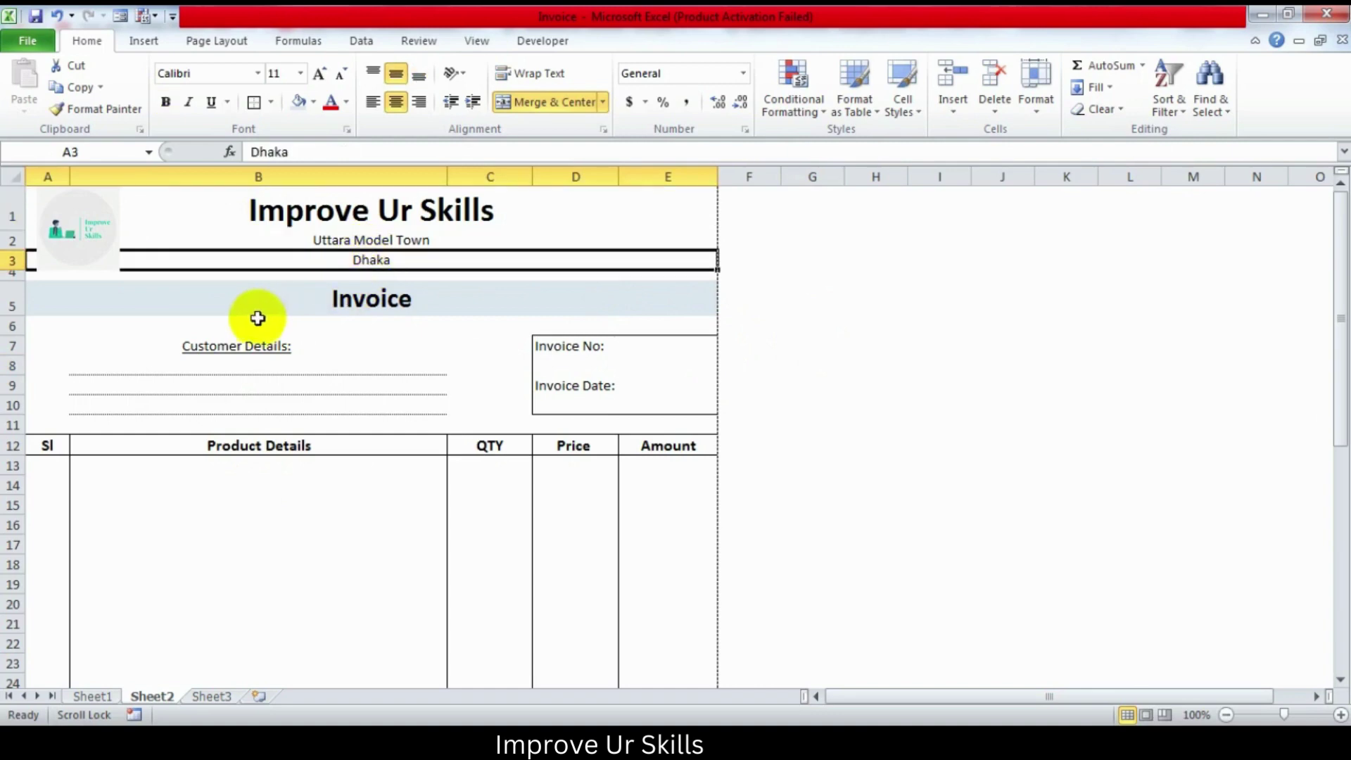
{"action": "left_click", "coordinate": [259, 308]}
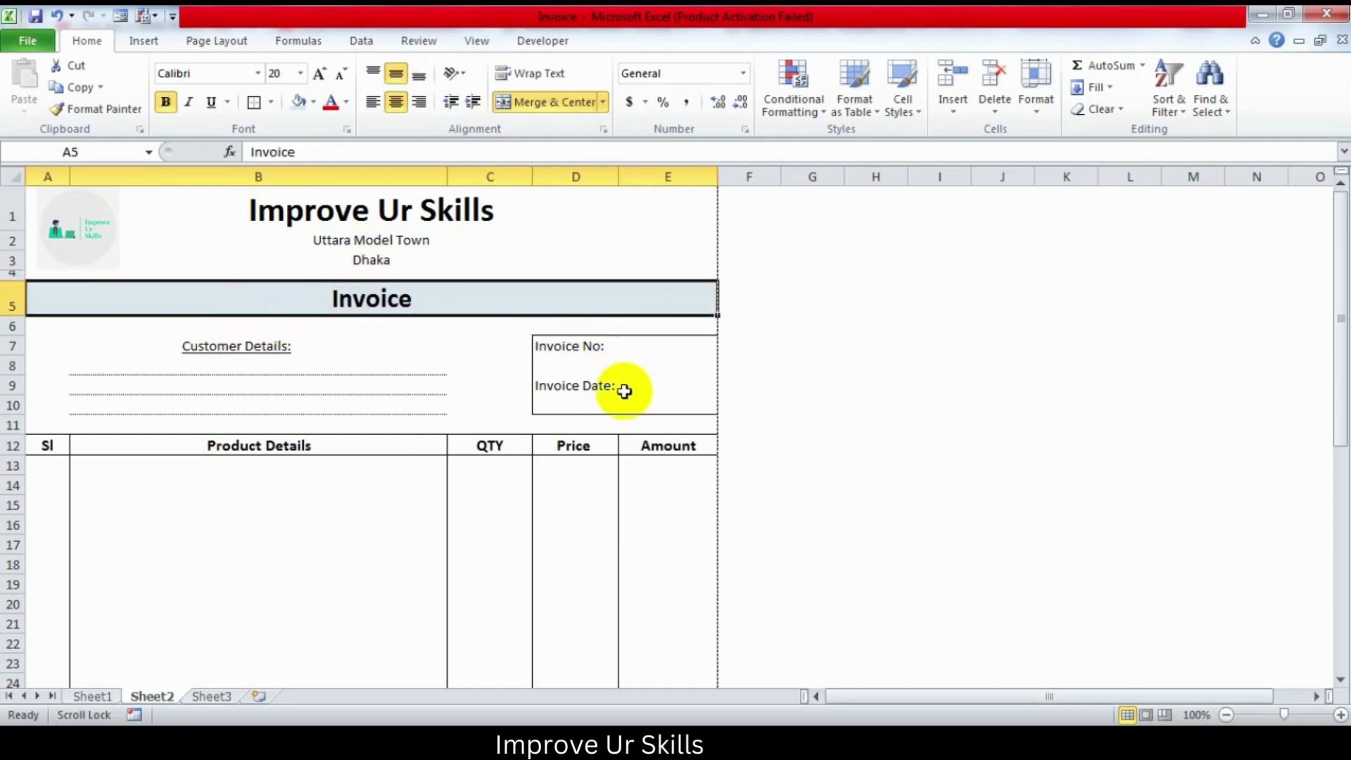
{"action": "left_click", "coordinate": [622, 349]}
{"action": "left_click", "coordinate": [564, 391]}
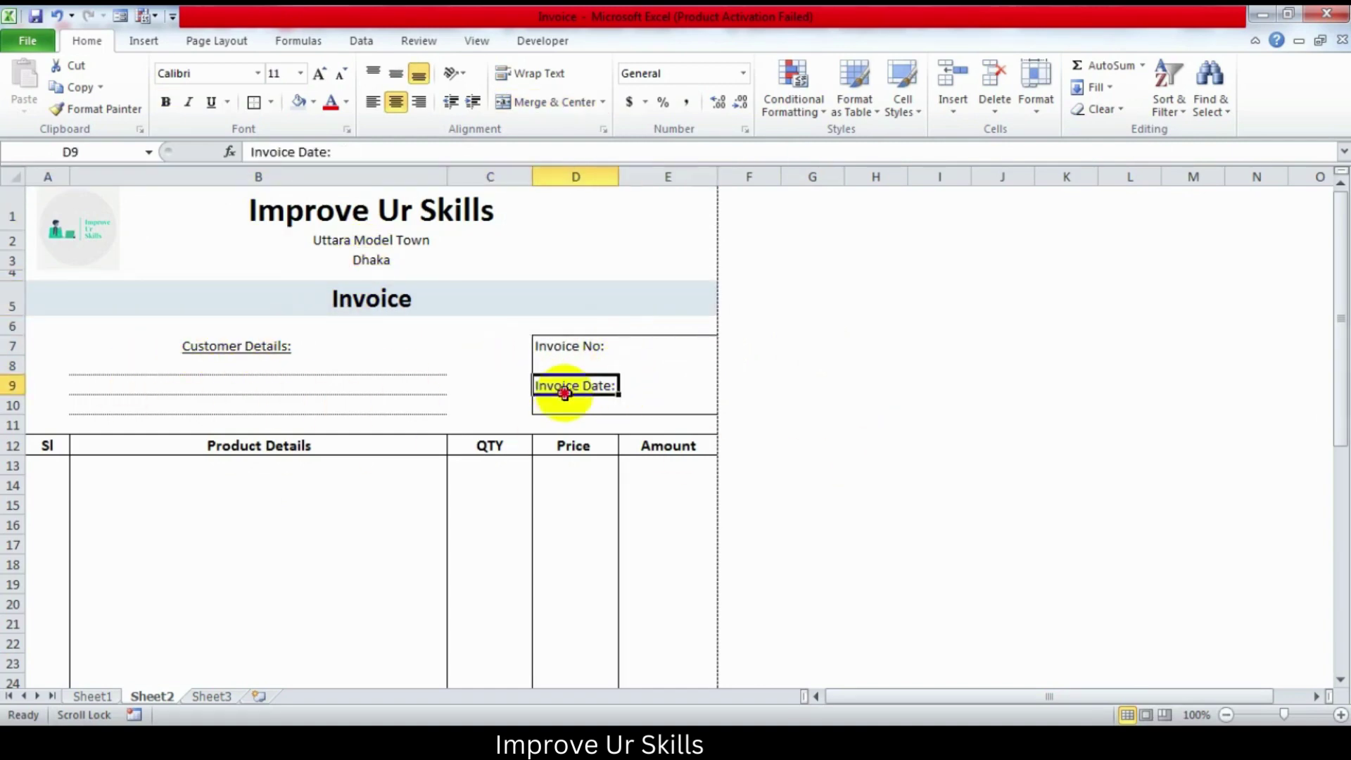
{"action": "left_click", "coordinate": [660, 383]}
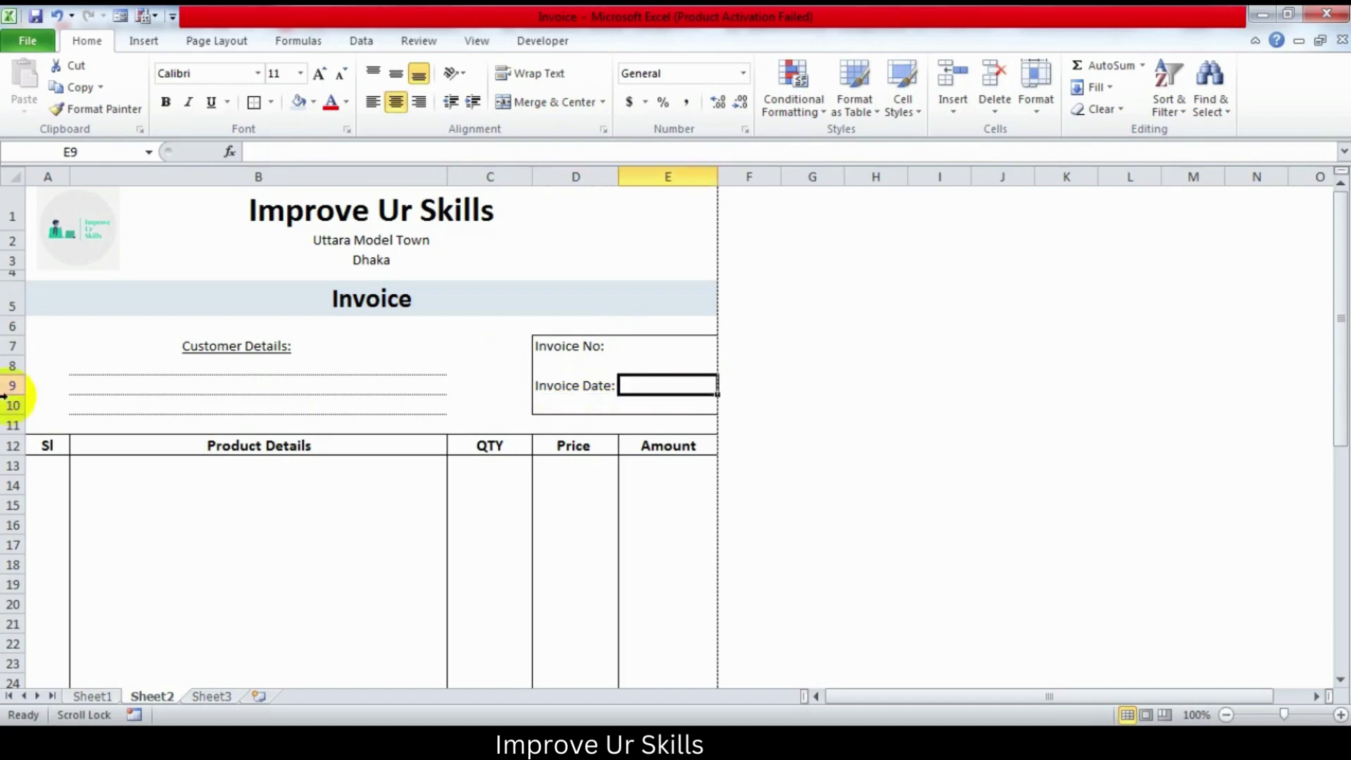
{"action": "left_click", "coordinate": [272, 504]}
{"action": "scroll", "coordinate": [872, 398], "scroll_direction": "down", "scroll_amount": 1}
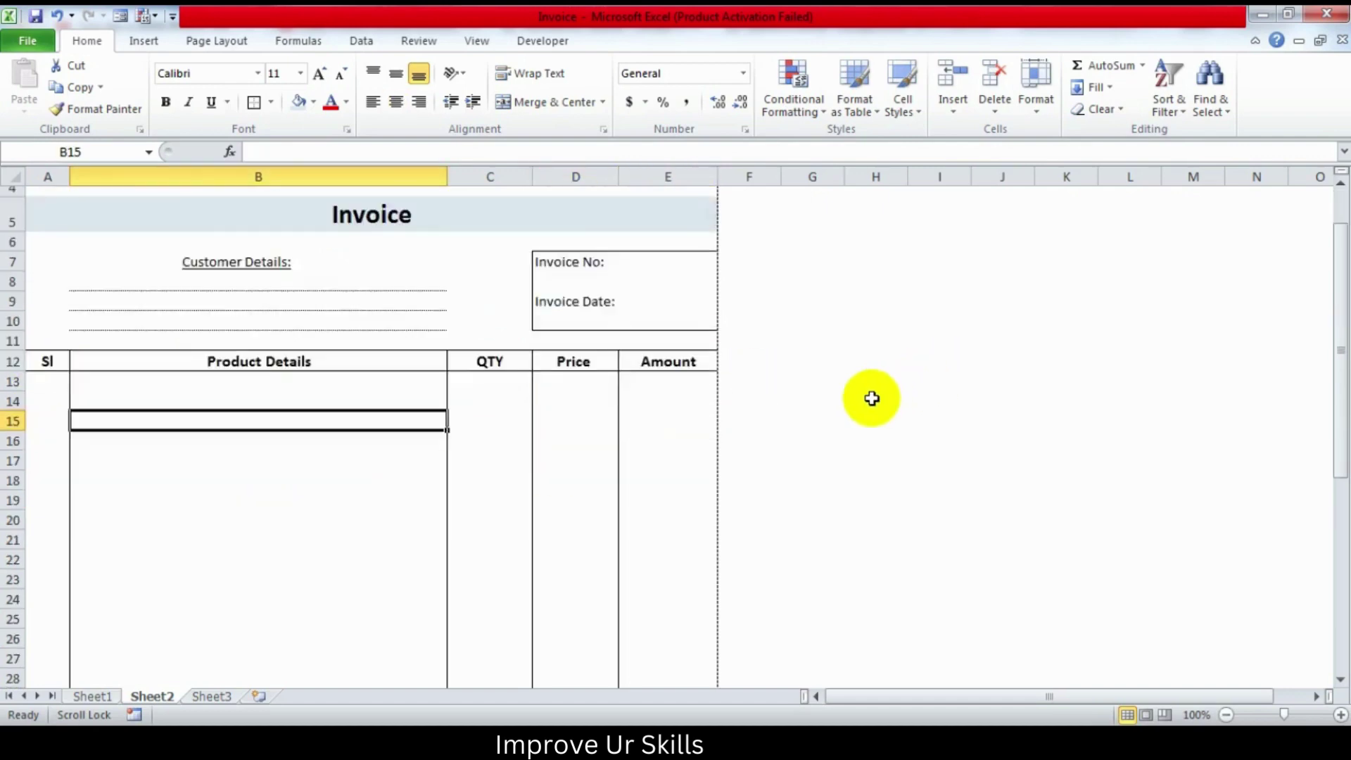
{"action": "scroll", "coordinate": [872, 399], "scroll_direction": "down", "scroll_amount": 3}
{"action": "scroll", "coordinate": [872, 398], "scroll_direction": "down", "scroll_amount": 3}
{"action": "scroll", "coordinate": [872, 399], "scroll_direction": "down", "scroll_amount": 4}
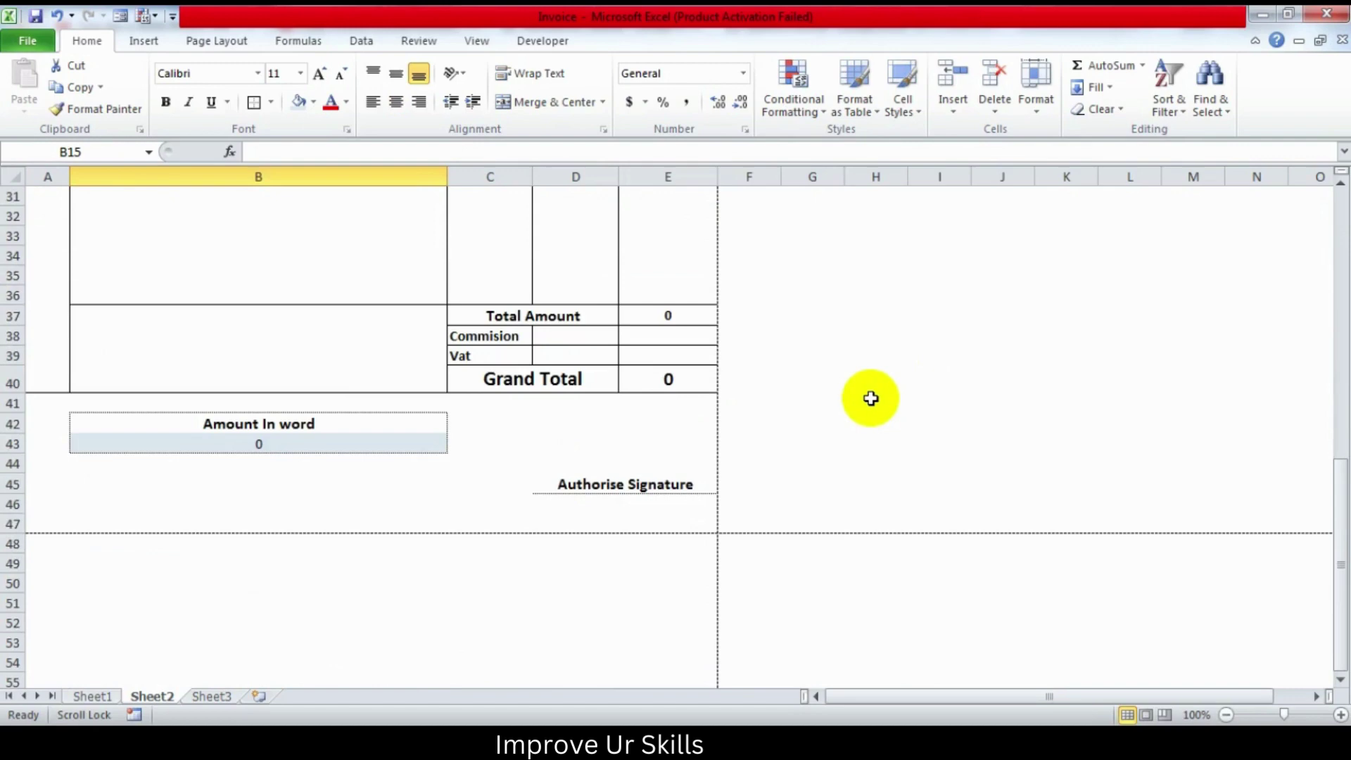
{"action": "scroll", "coordinate": [872, 398], "scroll_direction": "up", "scroll_amount": 7}
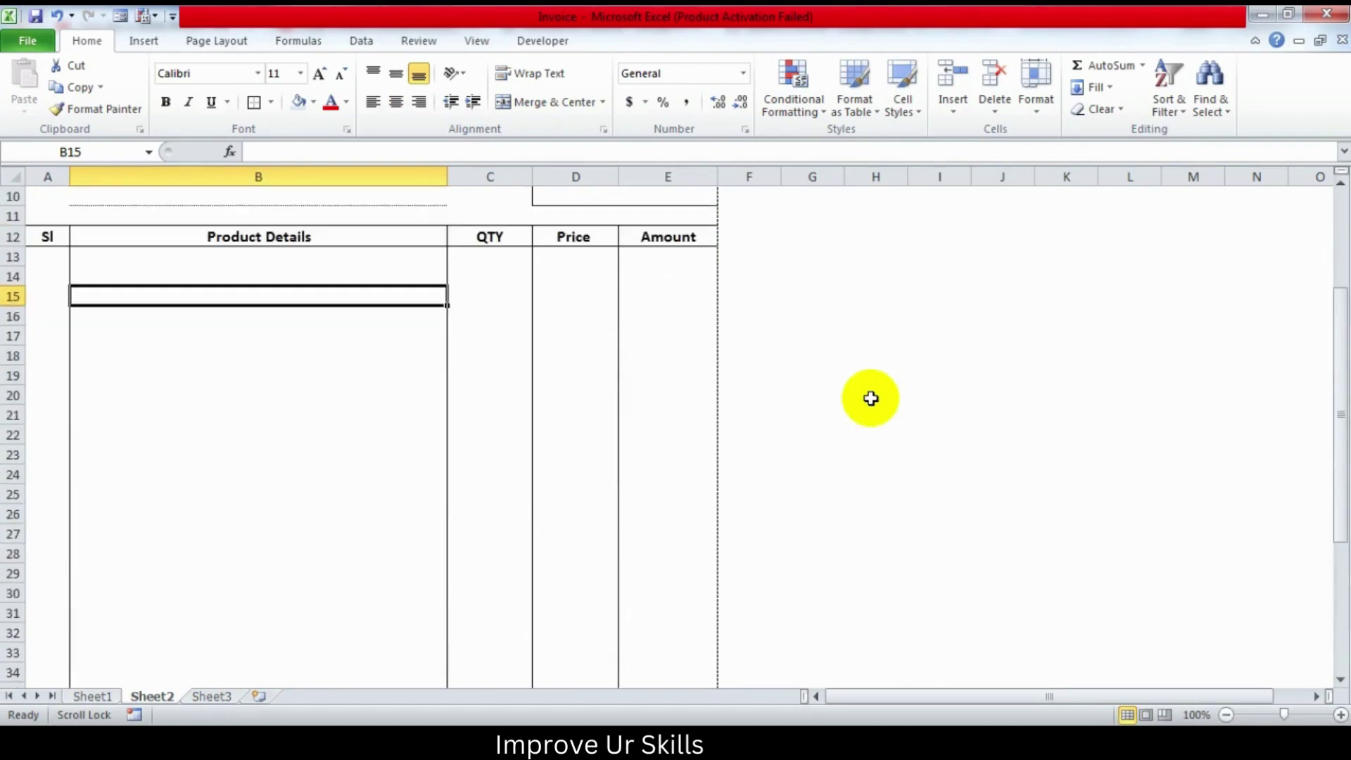
Step: Check cells in the Sl, Product Details, QTY, Price and Amount columns of the product table
{"action": "left_click", "coordinate": [144, 367]}
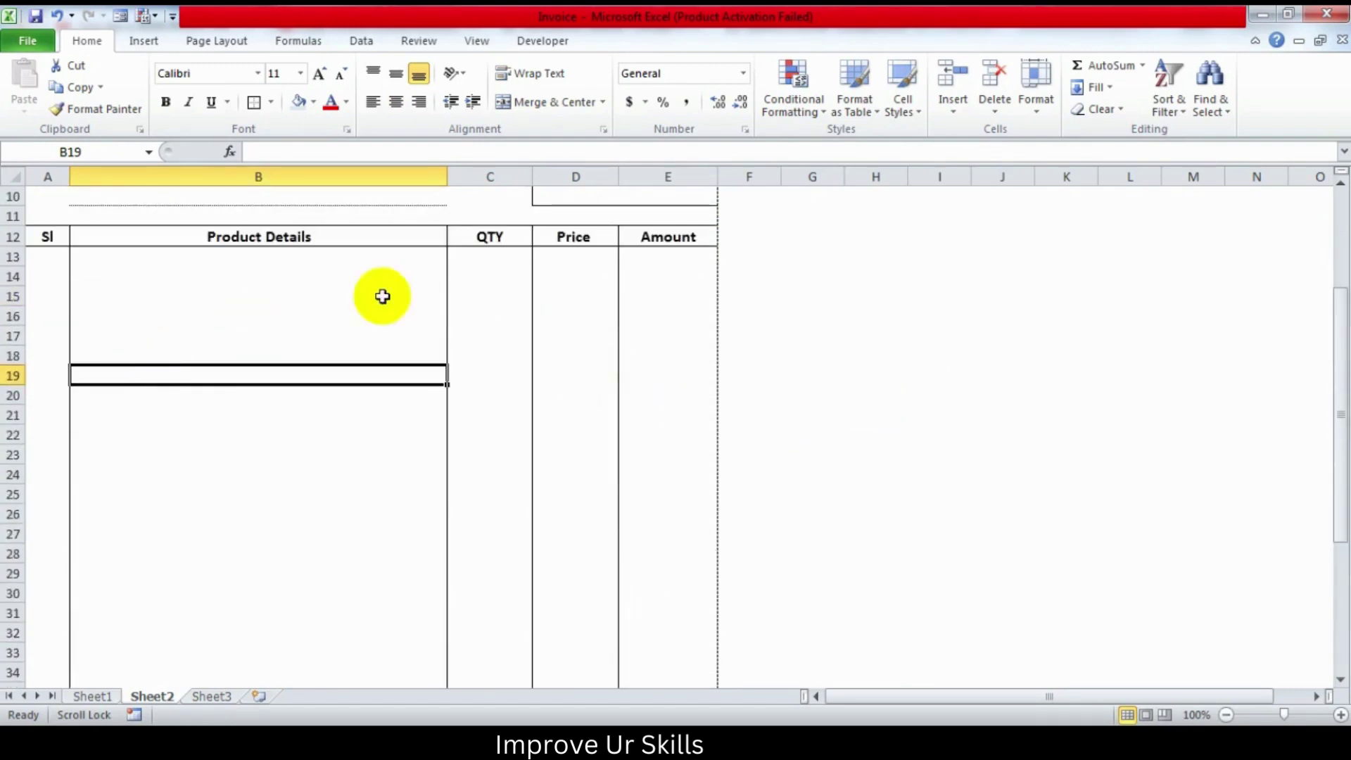
{"action": "left_click", "coordinate": [170, 287]}
{"action": "left_click", "coordinate": [99, 256]}
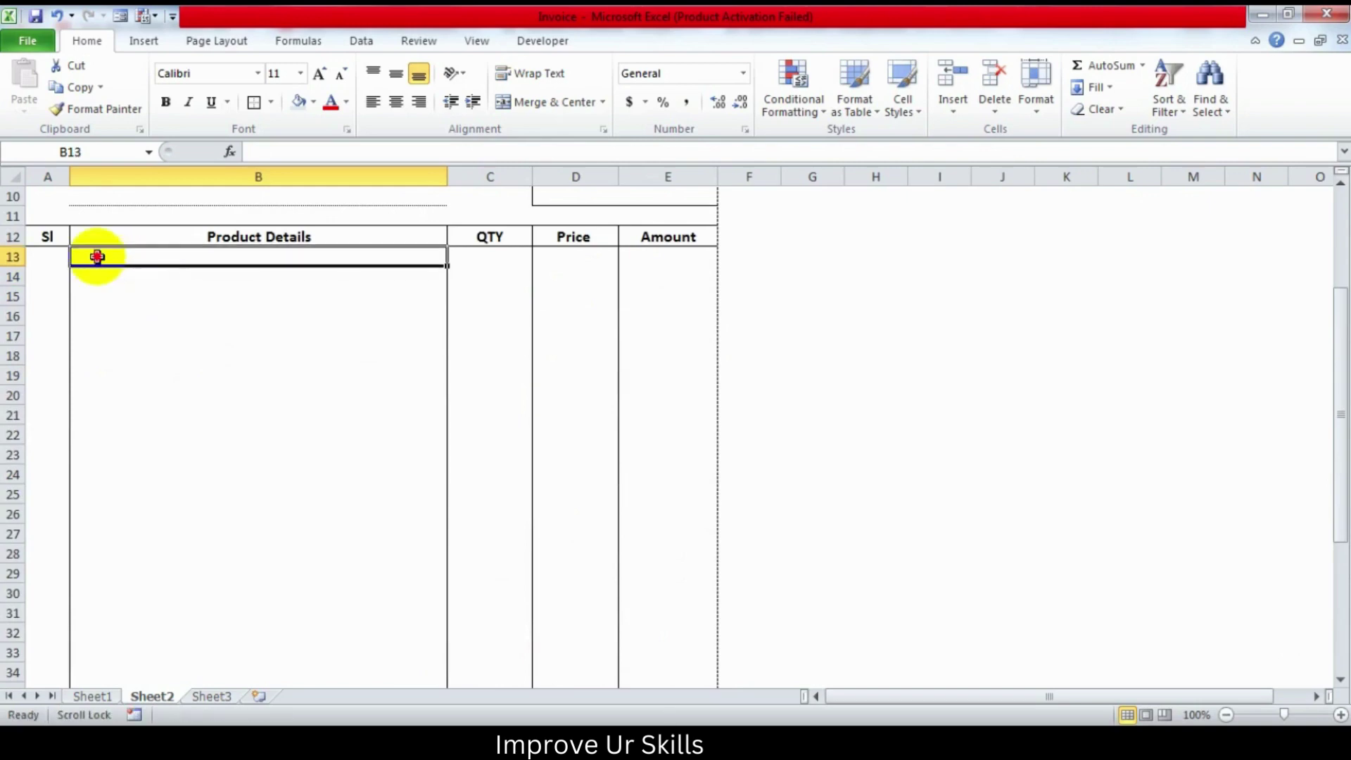
{"action": "left_click", "coordinate": [118, 309]}
{"action": "left_click", "coordinate": [32, 257]}
{"action": "left_click", "coordinate": [40, 294]}
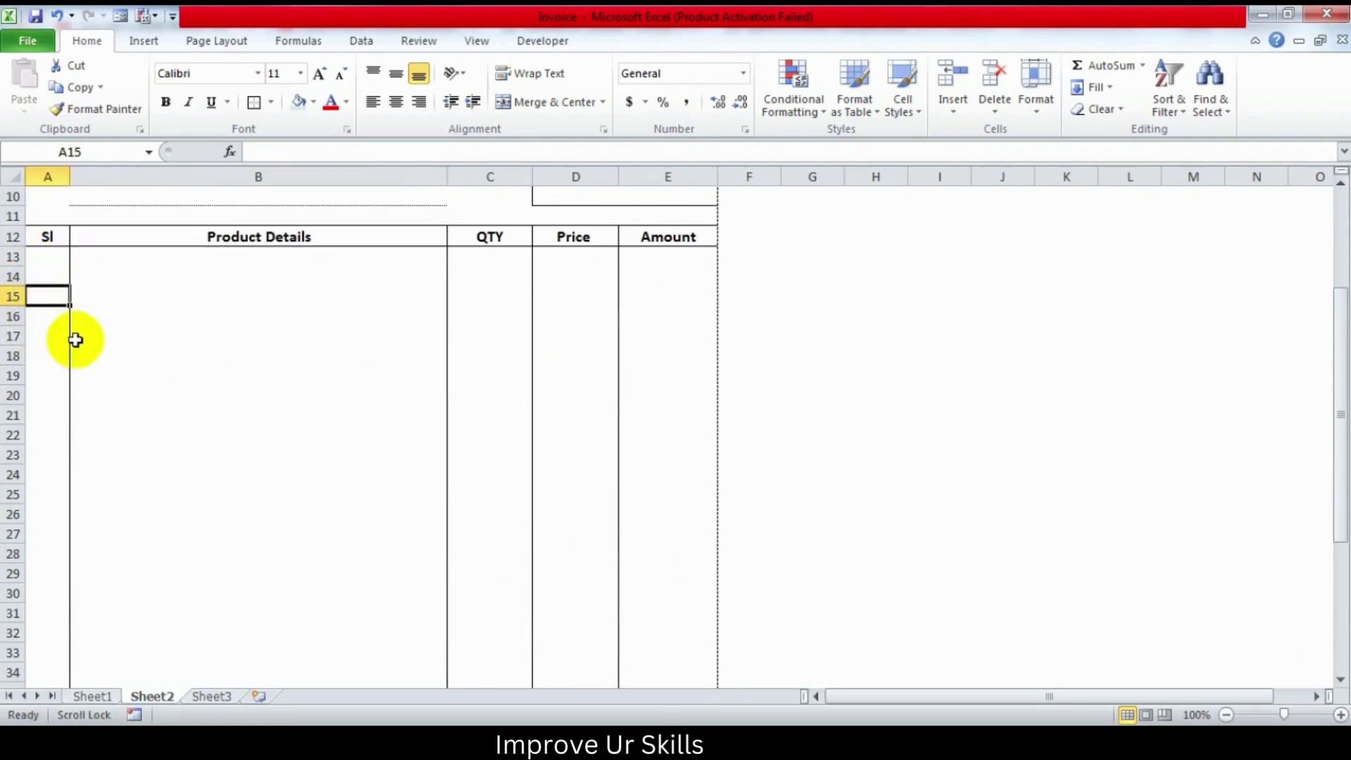
{"action": "left_click", "coordinate": [152, 314]}
{"action": "left_click", "coordinate": [669, 275]}
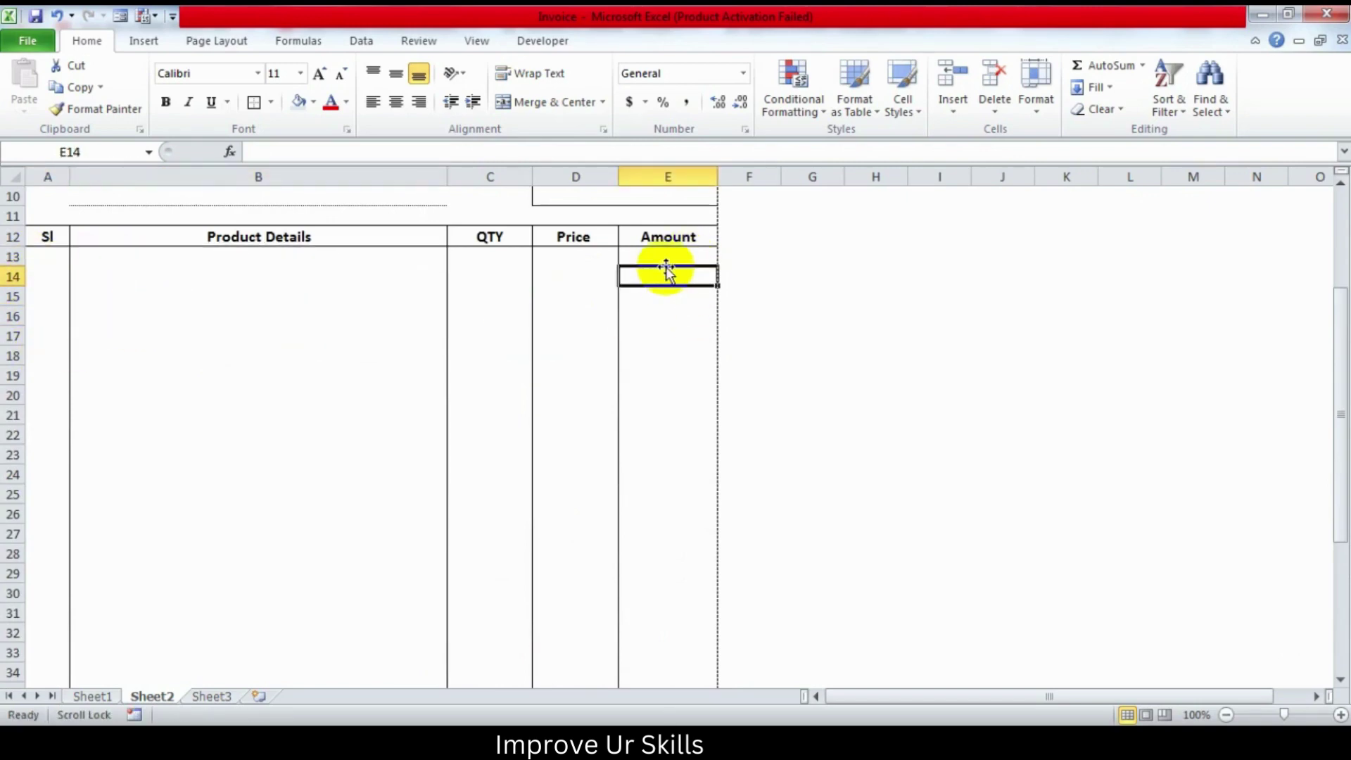
{"action": "left_click", "coordinate": [553, 258]}
{"action": "left_click", "coordinate": [458, 277]}
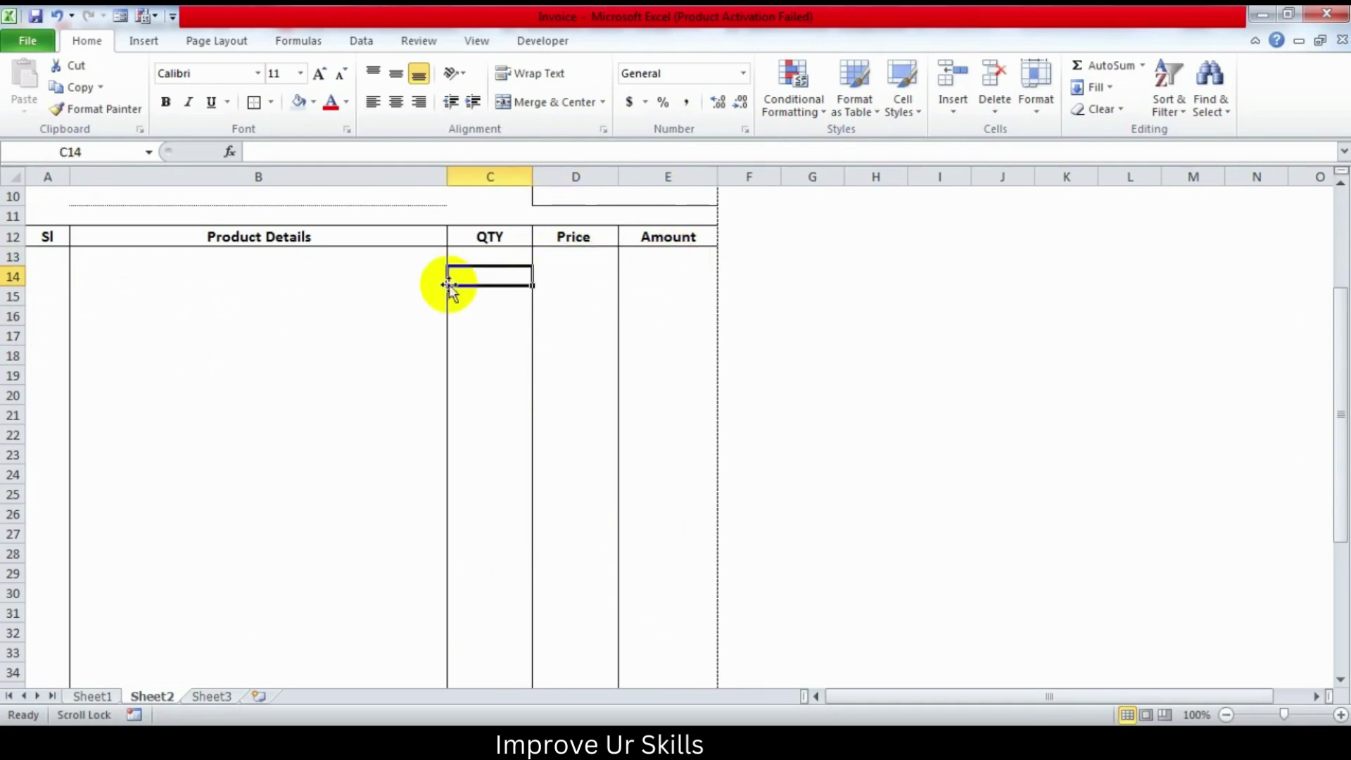
{"action": "left_click", "coordinate": [595, 285]}
Step: Enter 1000 in the first Amount cell, E13
{"action": "left_click", "coordinate": [662, 260]}
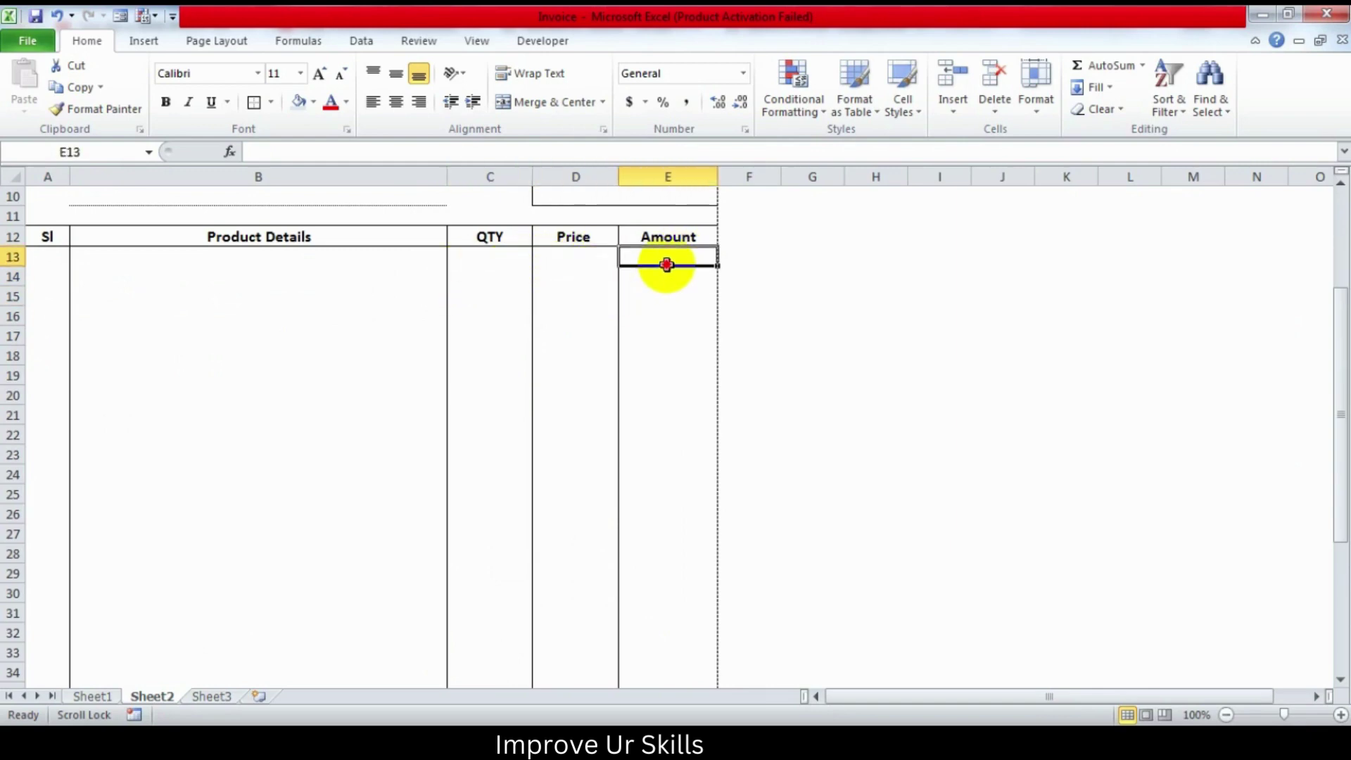
{"action": "type", "text": "1"}
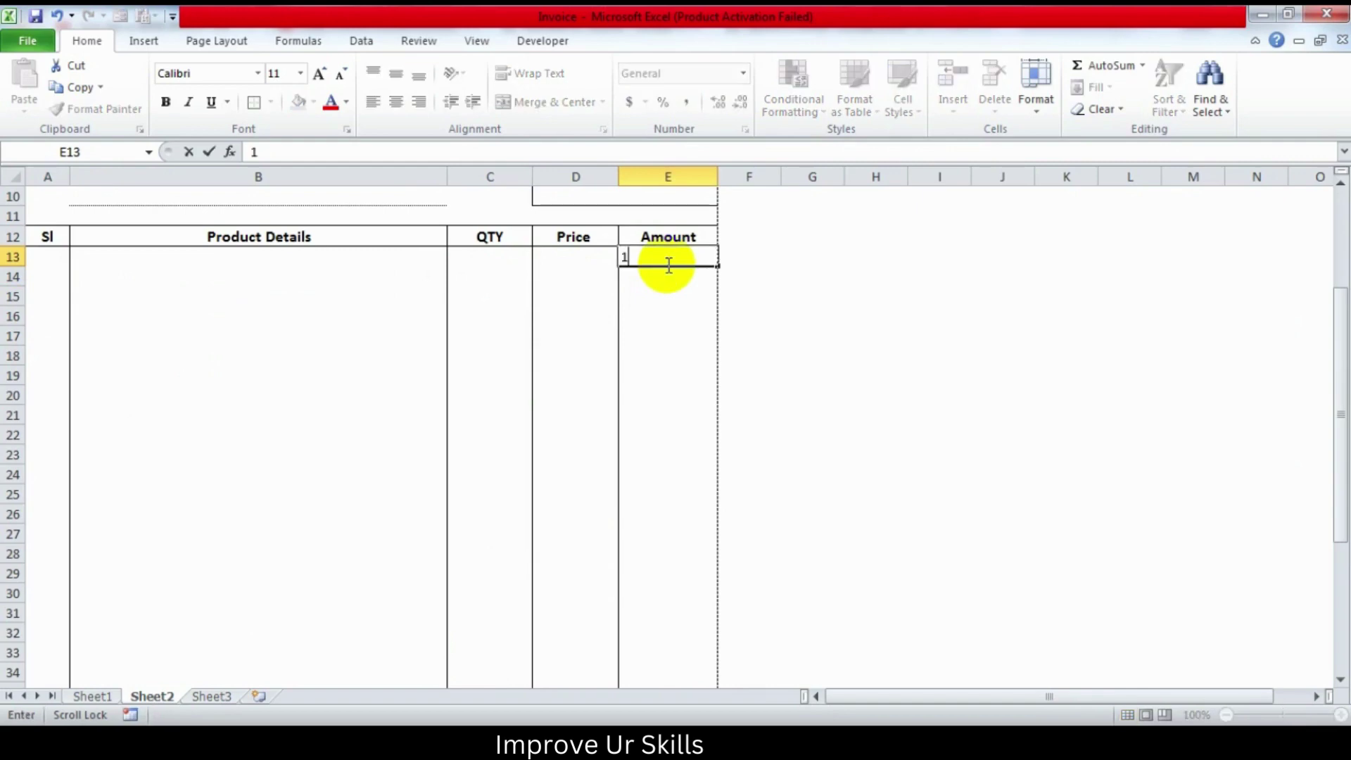
{"action": "type", "text": "00"}
{"action": "type", "text": "0"}
{"action": "left_click", "coordinate": [860, 353]}
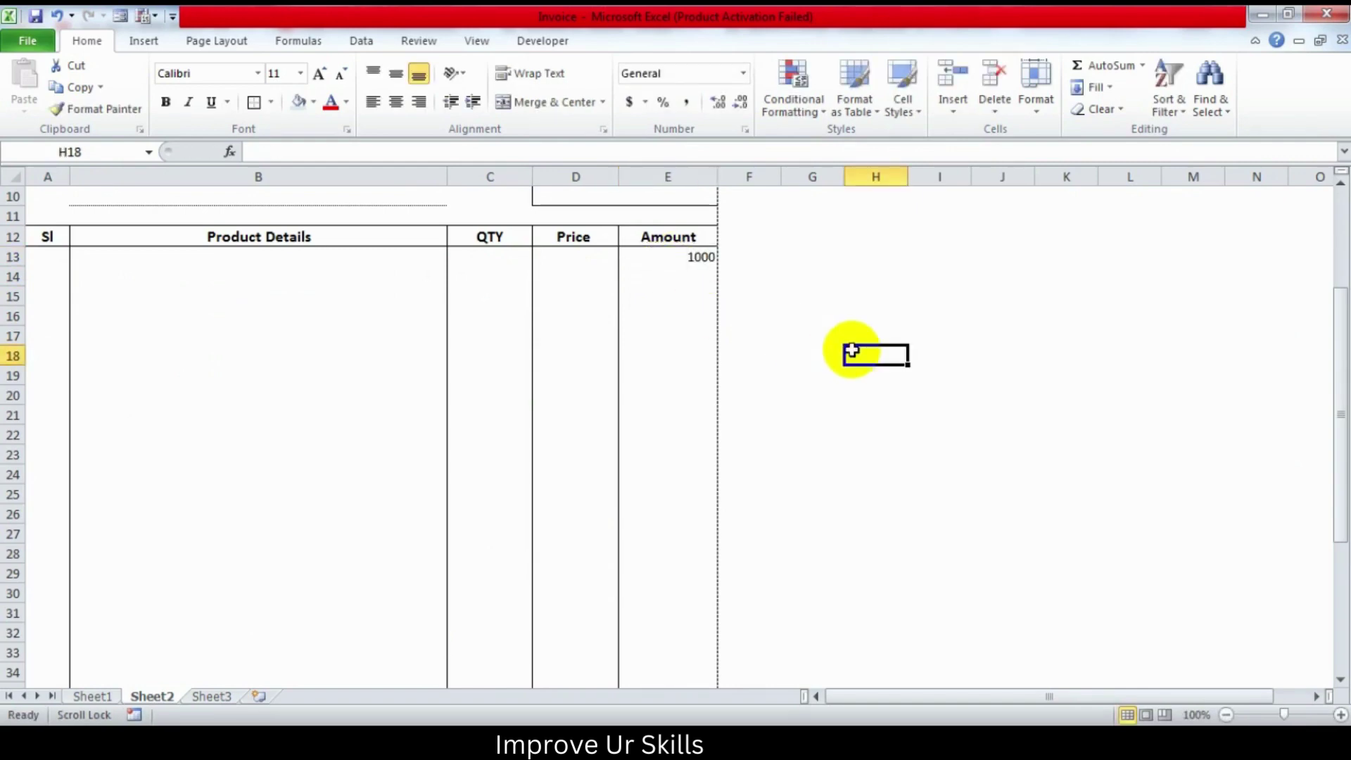
Step: Centre the Amount cells E13:E36 and scroll down to the totals
{"action": "left_click_drag", "start_coordinate": [645, 258], "coordinate": [665, 577]}
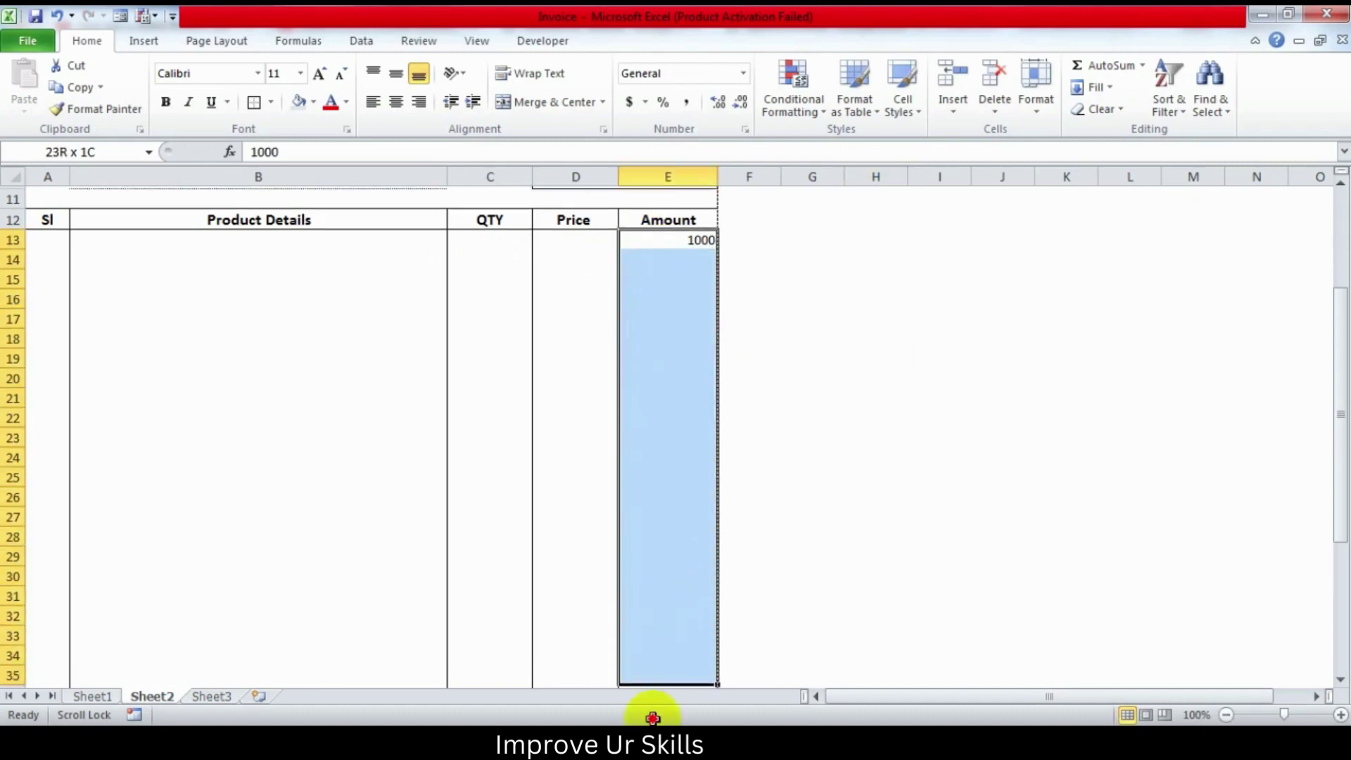
{"action": "left_click", "coordinate": [395, 101]}
{"action": "left_click", "coordinate": [876, 437]}
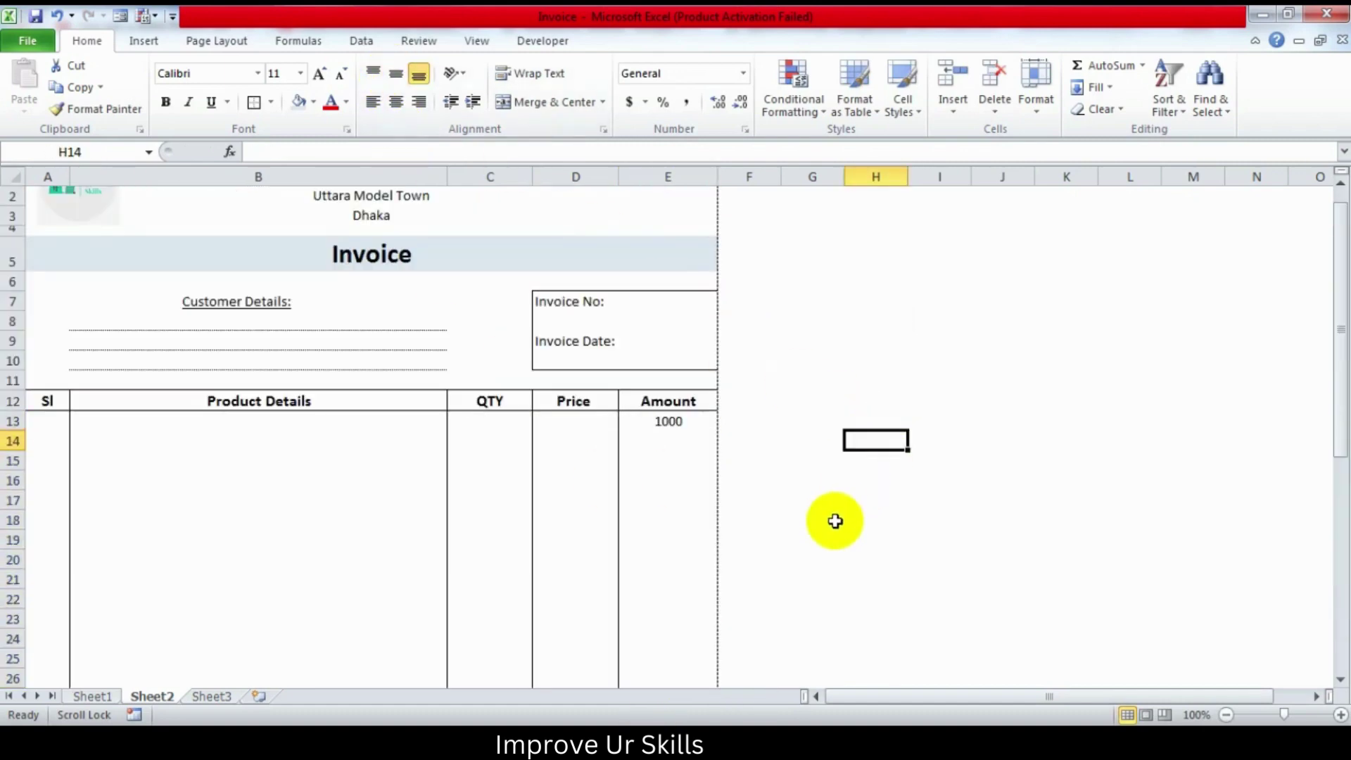
{"action": "scroll", "coordinate": [810, 492], "scroll_direction": "down", "scroll_amount": 2}
{"action": "scroll", "coordinate": [689, 387], "scroll_direction": "down", "scroll_amount": 3}
{"action": "scroll", "coordinate": [693, 450], "scroll_direction": "down", "scroll_amount": 2}
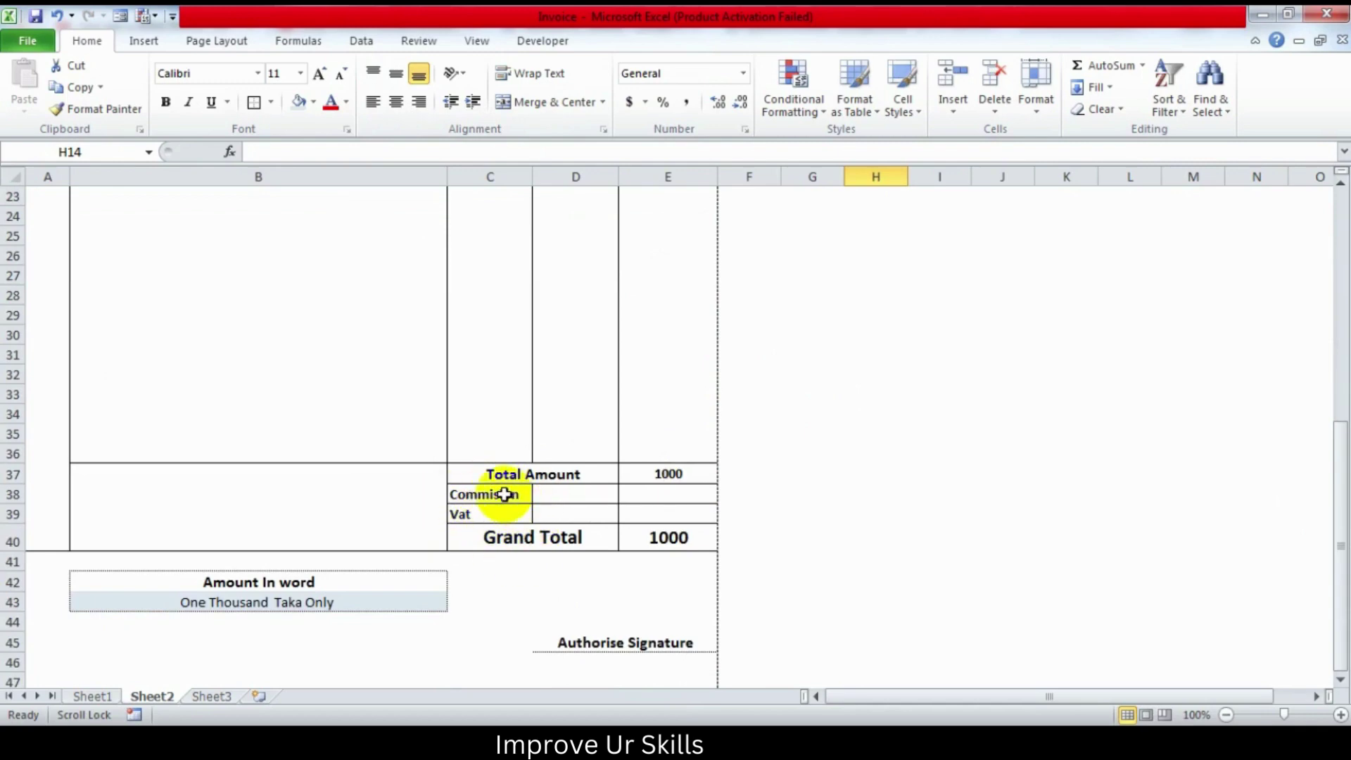
{"action": "left_click", "coordinate": [504, 494]}
{"action": "left_click", "coordinate": [551, 496]}
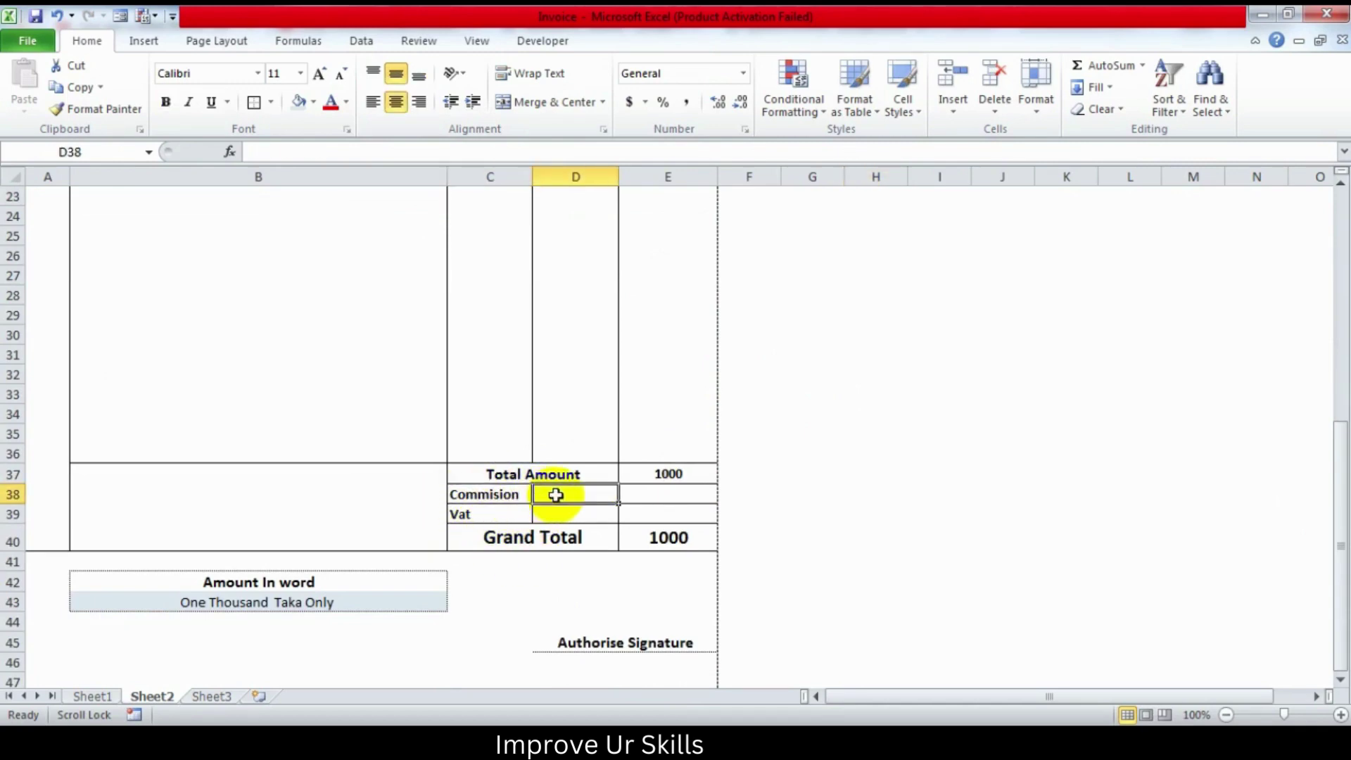
{"action": "left_click", "coordinate": [488, 496]}
{"action": "left_click", "coordinate": [574, 495]}
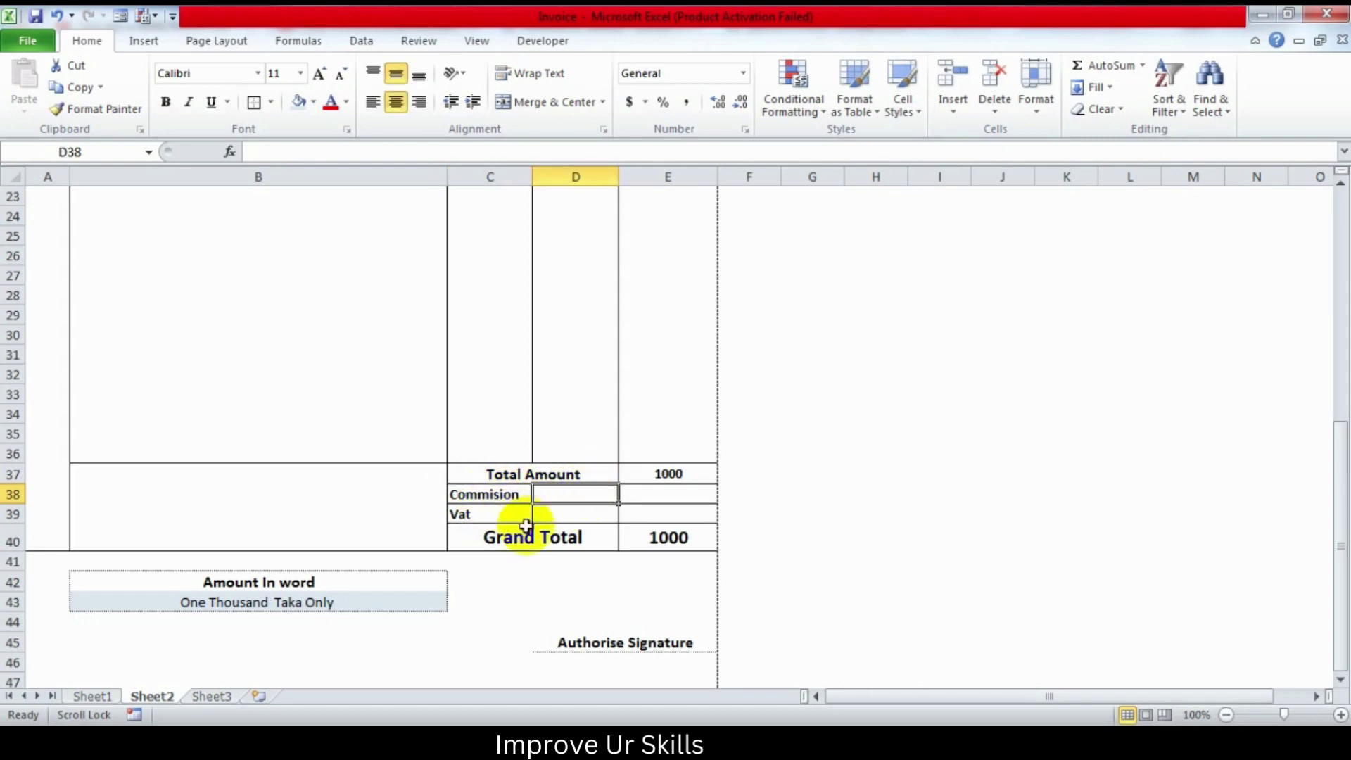
{"action": "left_click_drag", "start_coordinate": [484, 498], "coordinate": [484, 513]}
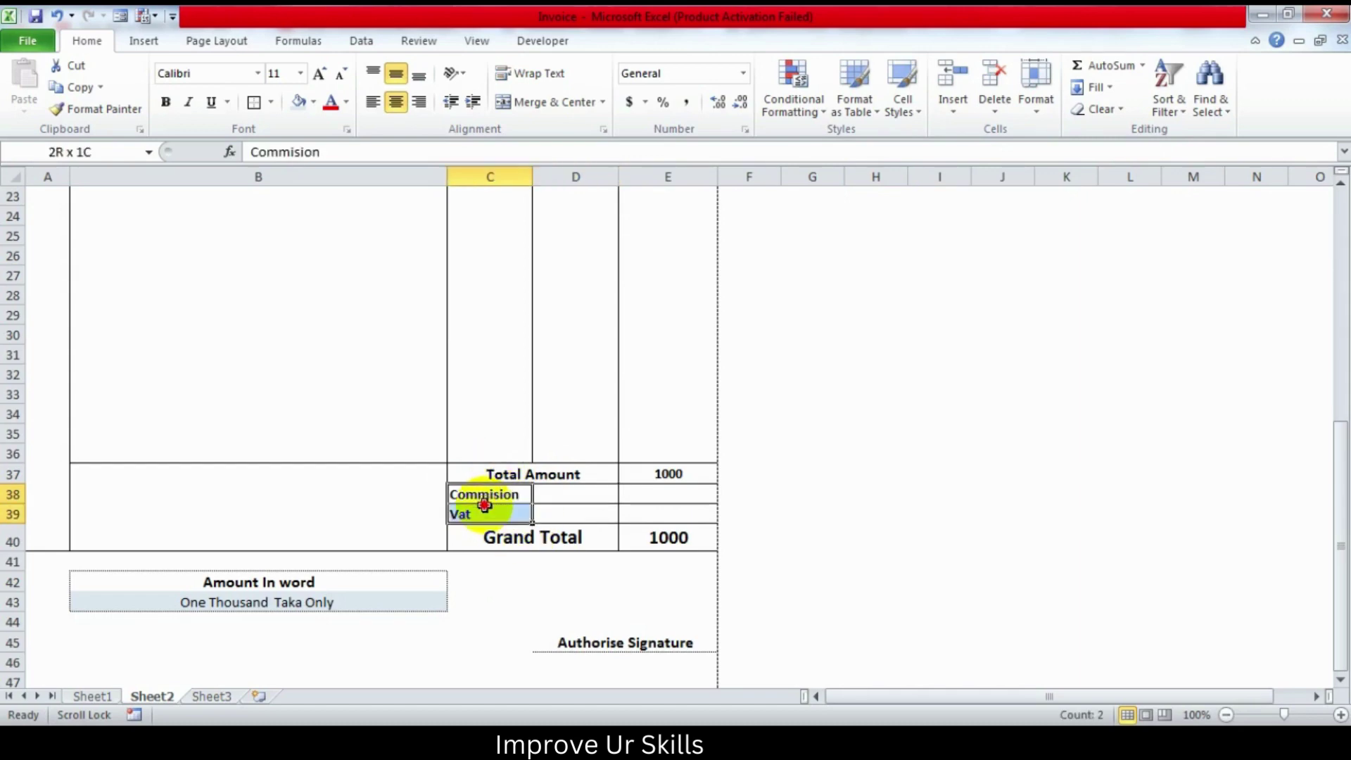
{"action": "left_click", "coordinate": [491, 497]}
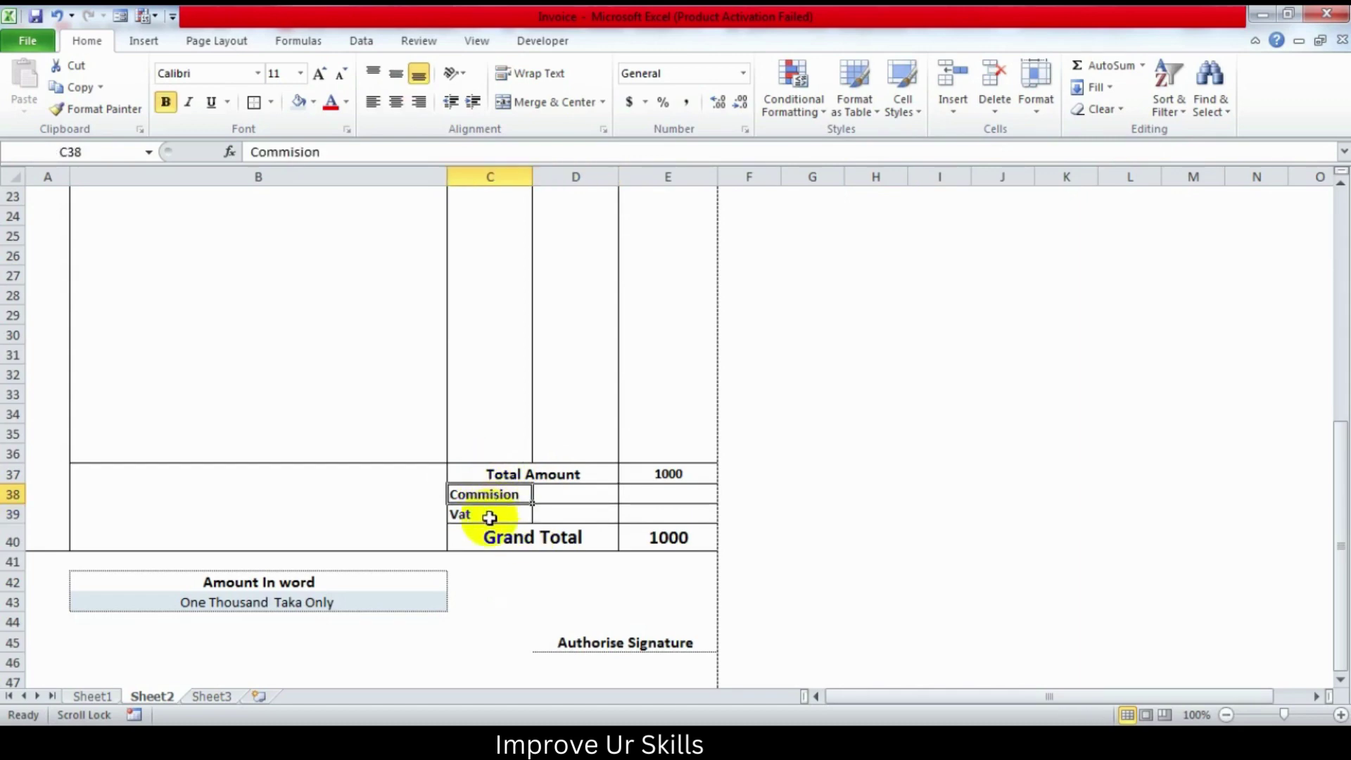
{"action": "left_click", "coordinate": [490, 518]}
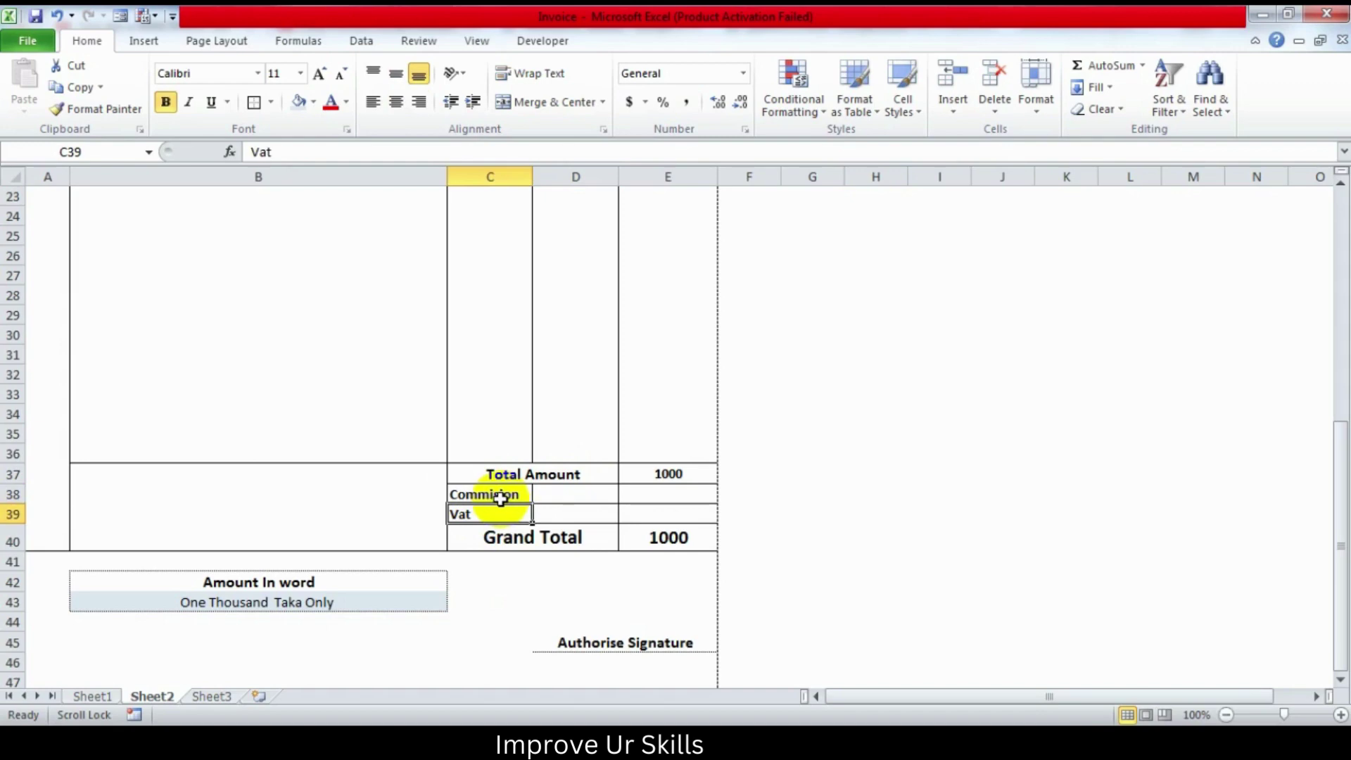
{"action": "left_click", "coordinate": [808, 482]}
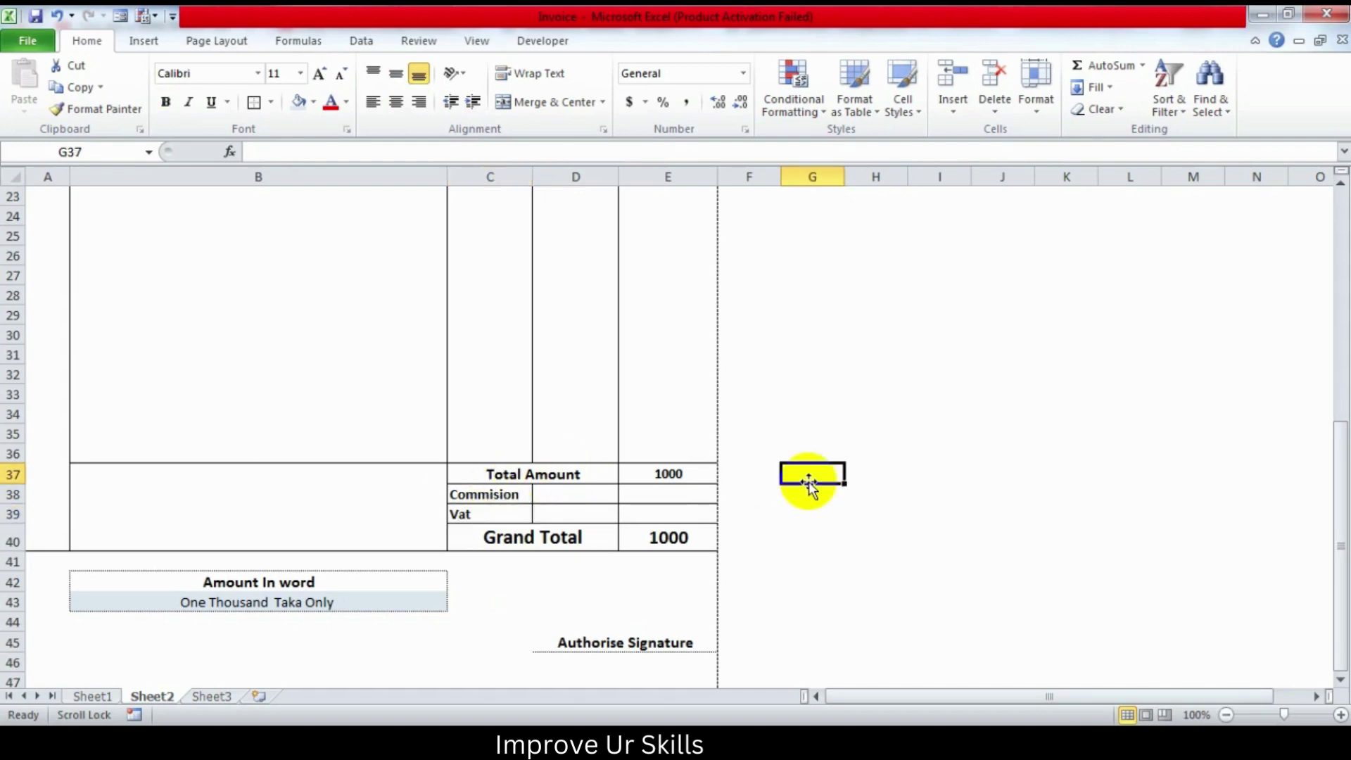
{"action": "scroll", "coordinate": [808, 481], "scroll_direction": "up", "scroll_amount": 3}
{"action": "scroll", "coordinate": [808, 483], "scroll_direction": "up", "scroll_amount": 3}
{"action": "scroll", "coordinate": [669, 528], "scroll_direction": "down", "scroll_amount": 3}
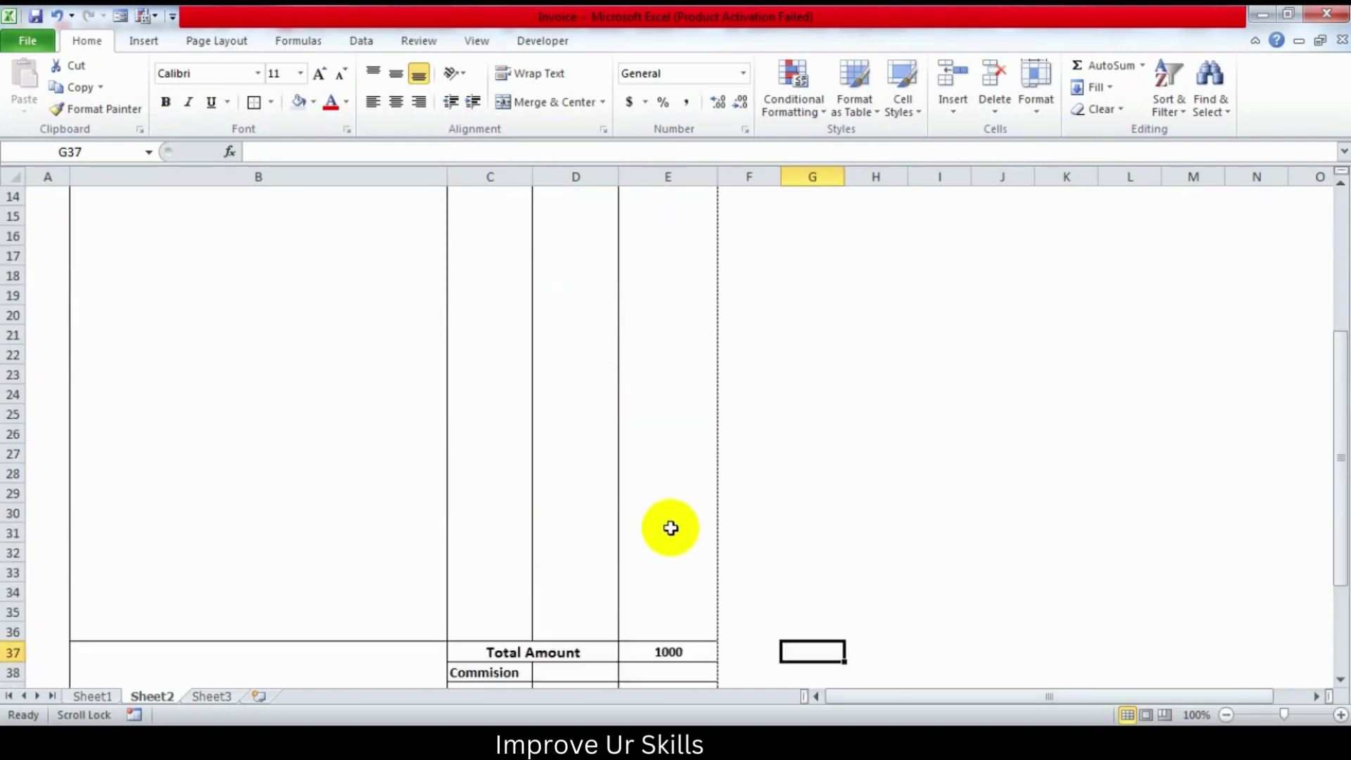
{"action": "scroll", "coordinate": [669, 533], "scroll_direction": "down", "scroll_amount": 3}
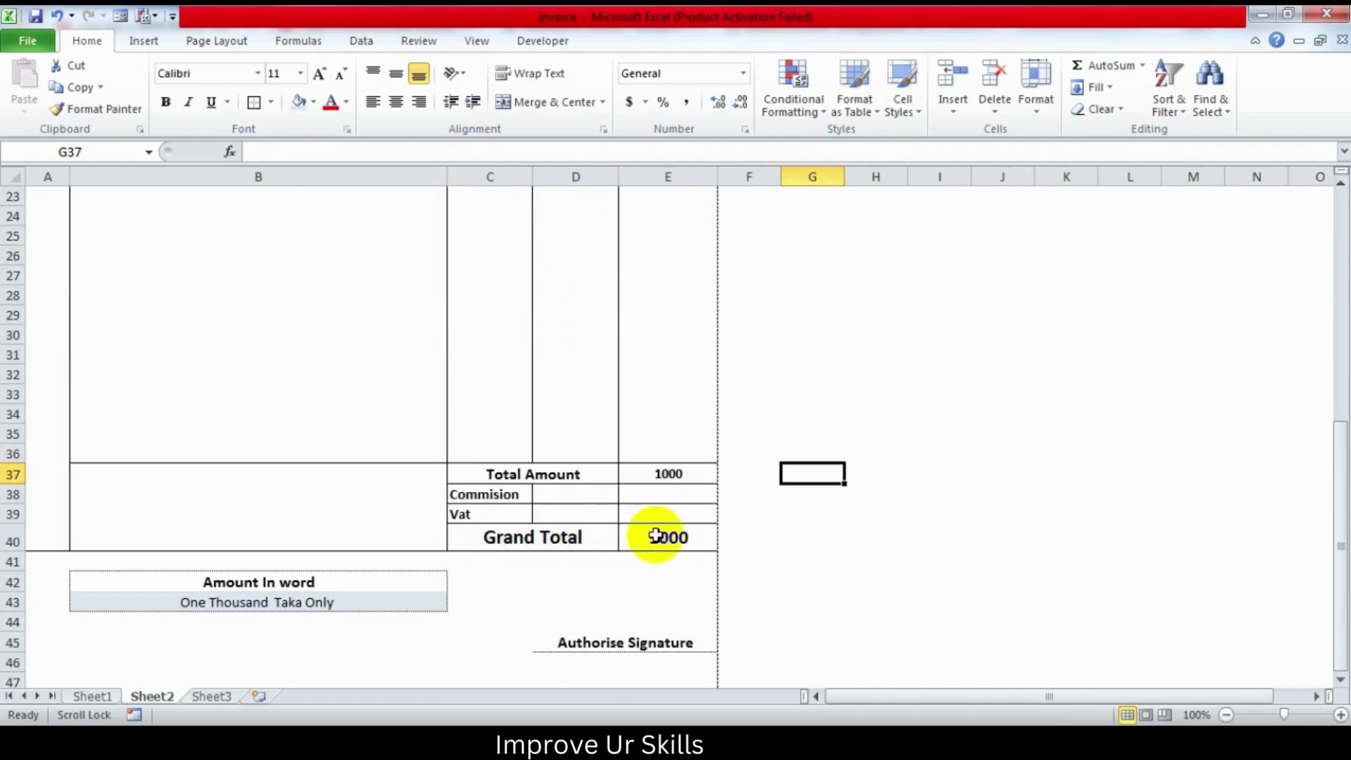
{"action": "left_click", "coordinate": [655, 537]}
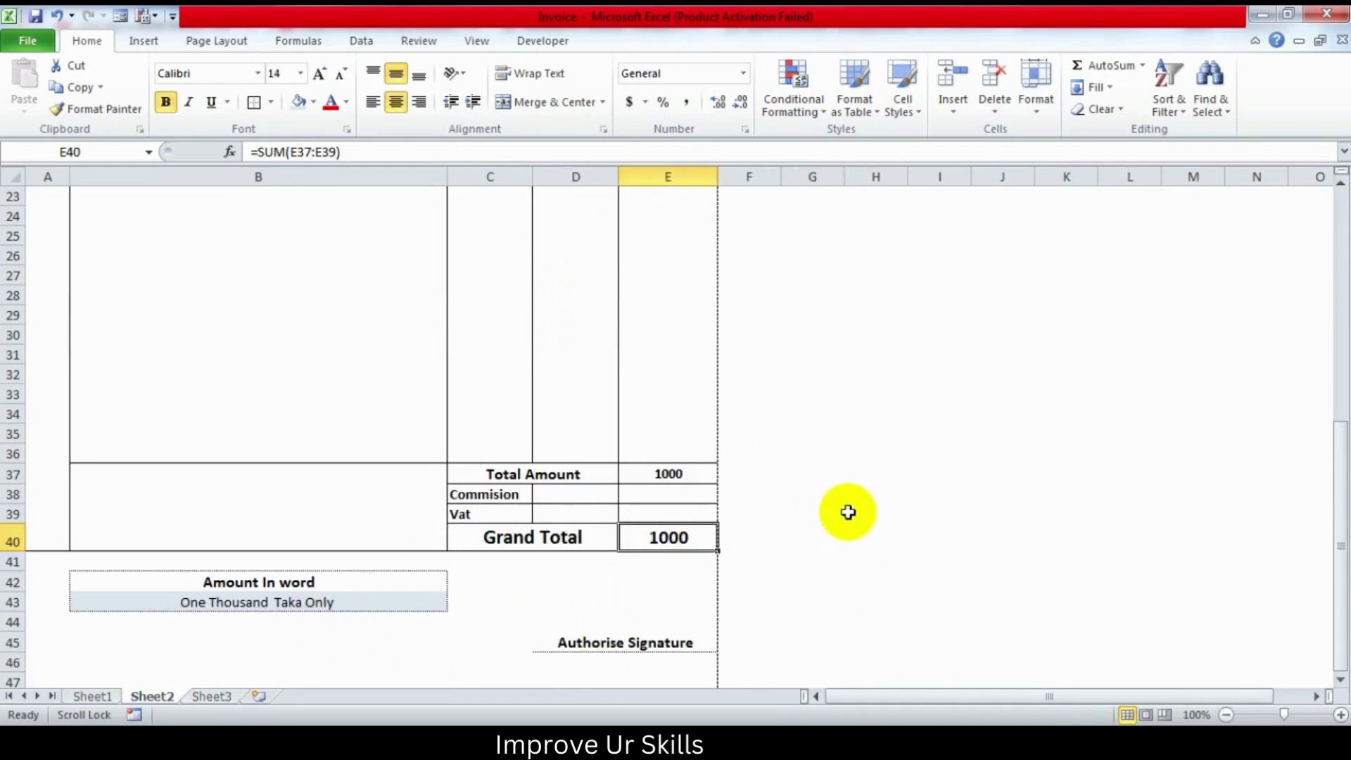
{"action": "scroll", "coordinate": [829, 532], "scroll_direction": "down", "scroll_amount": 3}
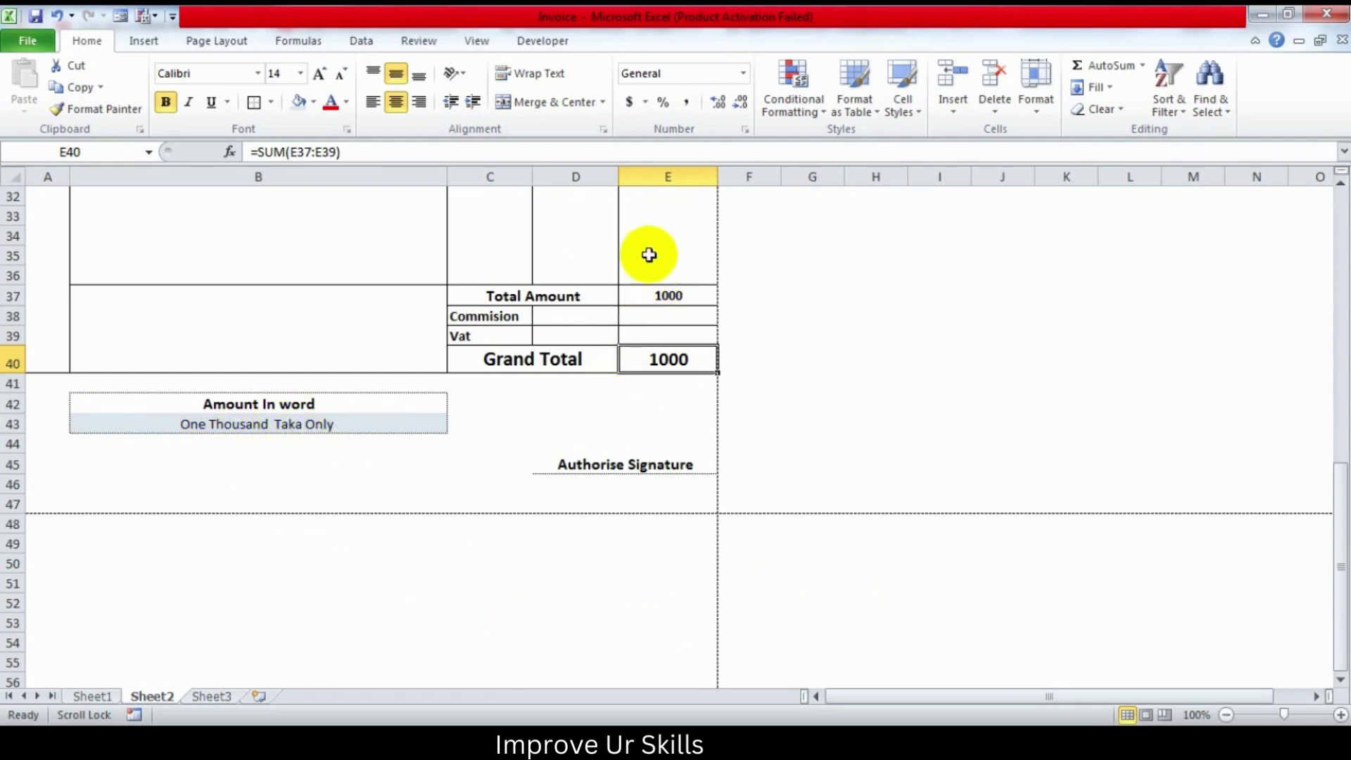
Step: Enter 2000 in an empty Amount cell so the totals become 3000
{"action": "left_click", "coordinate": [650, 248]}
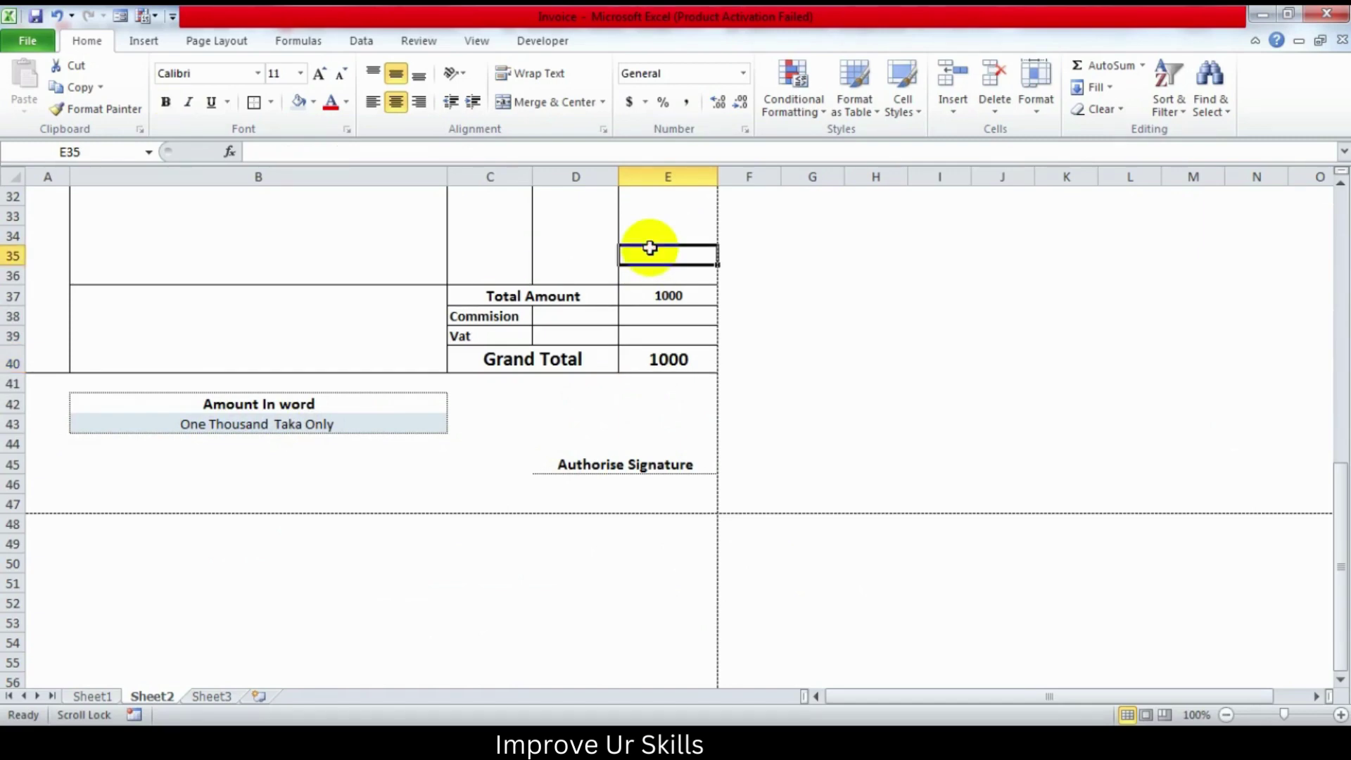
{"action": "type", "text": "2"}
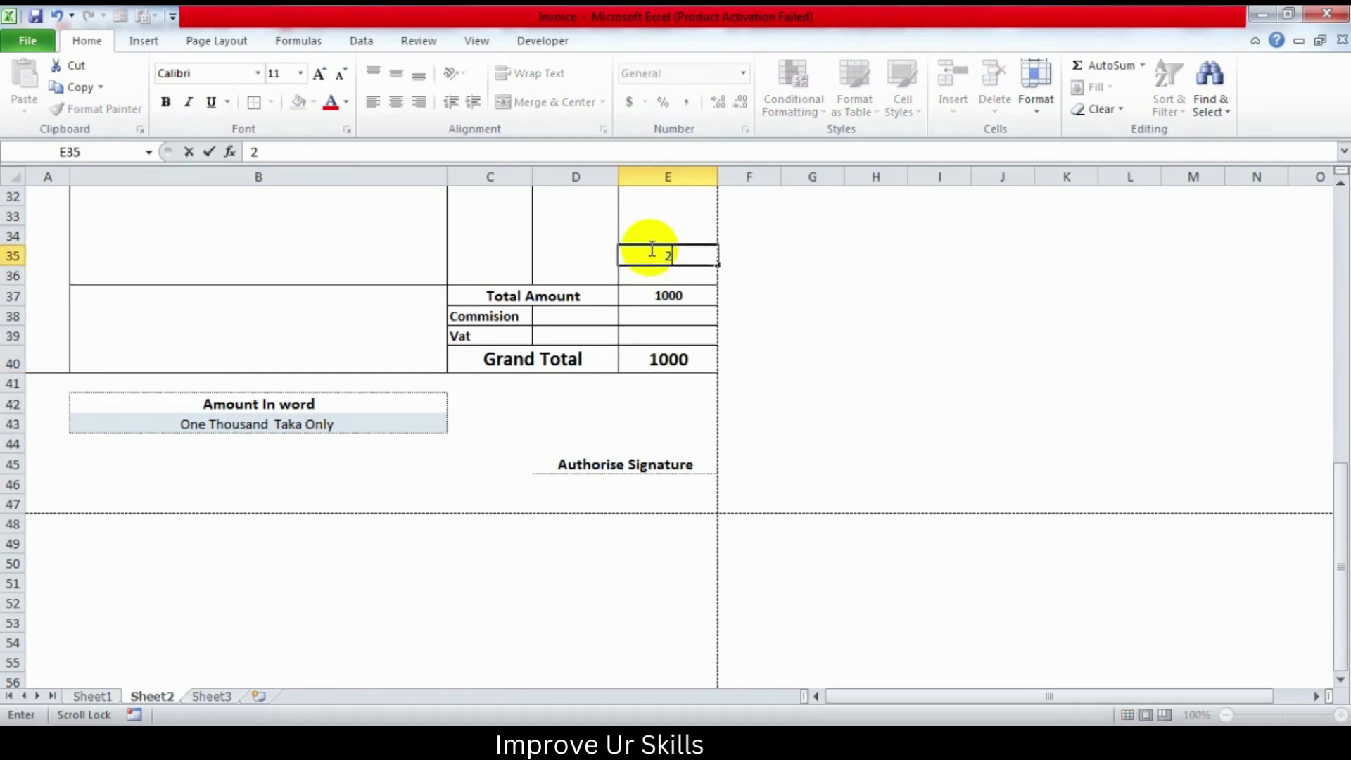
{"action": "type", "text": "000"}
{"action": "left_click", "coordinate": [816, 359]}
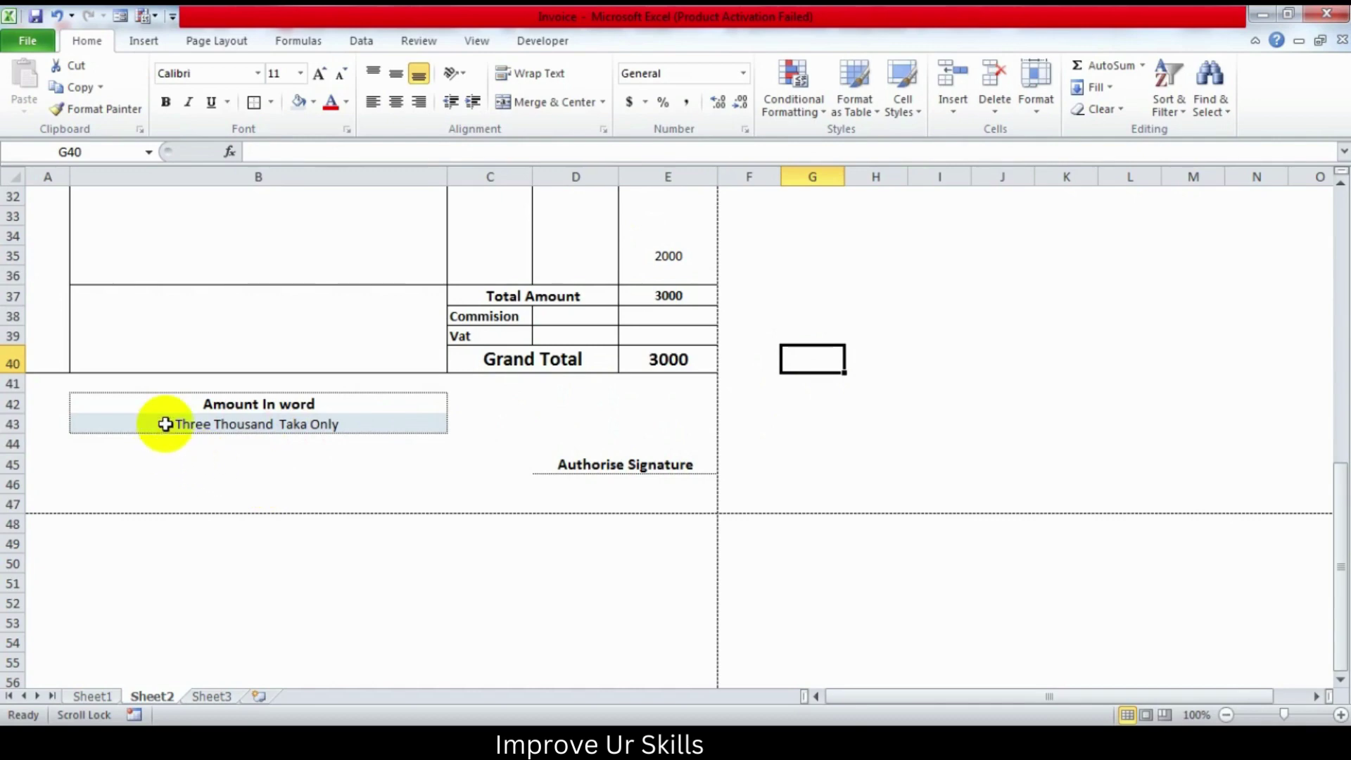
Step: Check the SpellNumber amount-in-words formula in B43, then return to the top of the sheet
{"action": "left_click", "coordinate": [165, 423]}
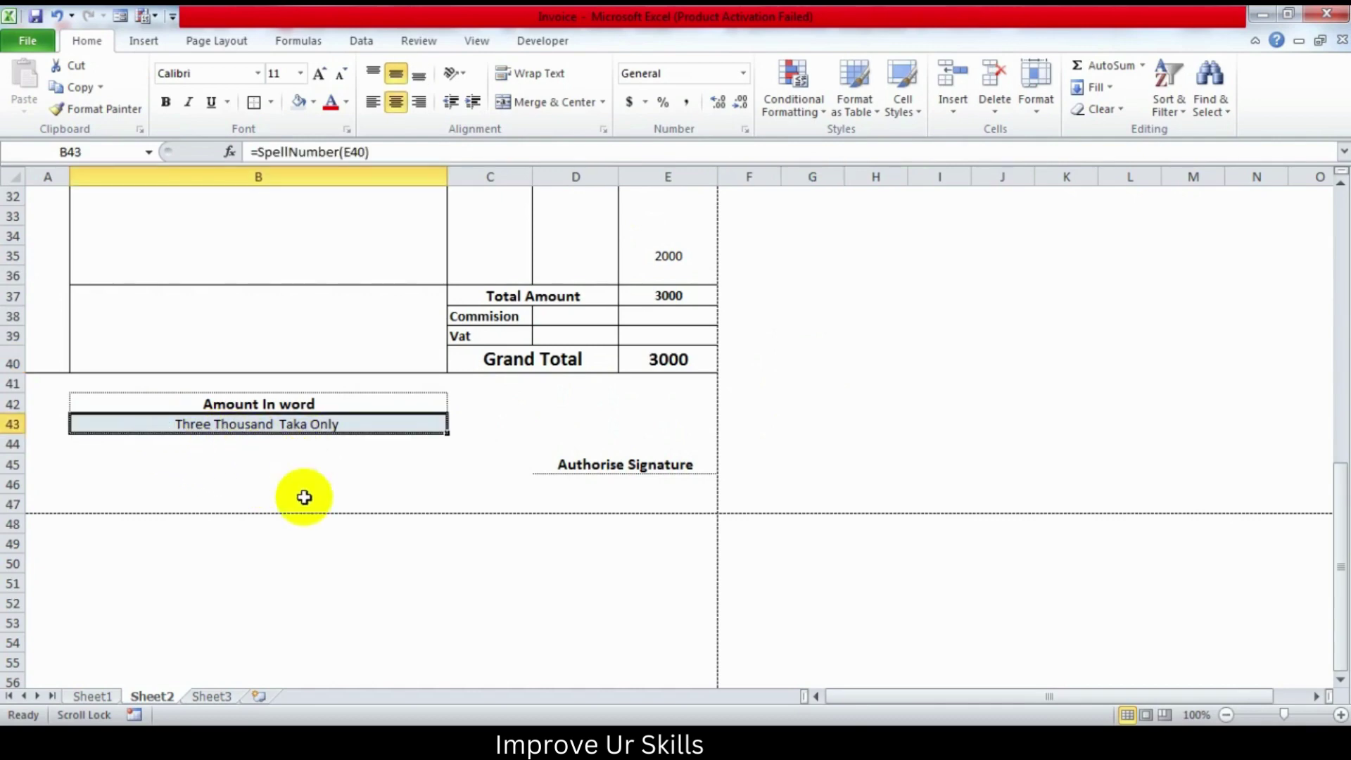
{"action": "left_click", "coordinate": [293, 561]}
{"action": "scroll", "coordinate": [294, 561], "scroll_direction": "up", "scroll_amount": 1}
{"action": "scroll", "coordinate": [293, 562], "scroll_direction": "up", "scroll_amount": 4}
{"action": "scroll", "coordinate": [293, 562], "scroll_direction": "up", "scroll_amount": 5}
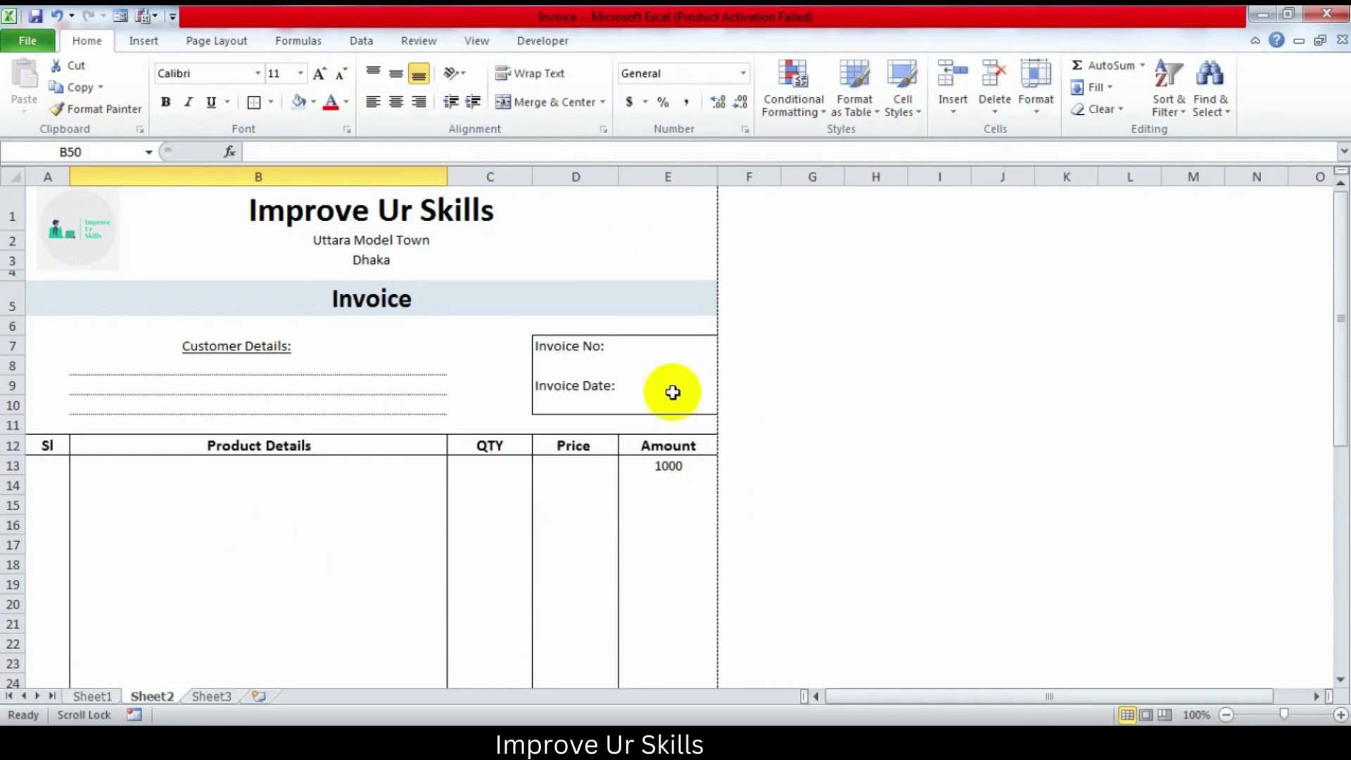
{"action": "scroll", "coordinate": [190, 401], "scroll_direction": "down", "scroll_amount": 1}
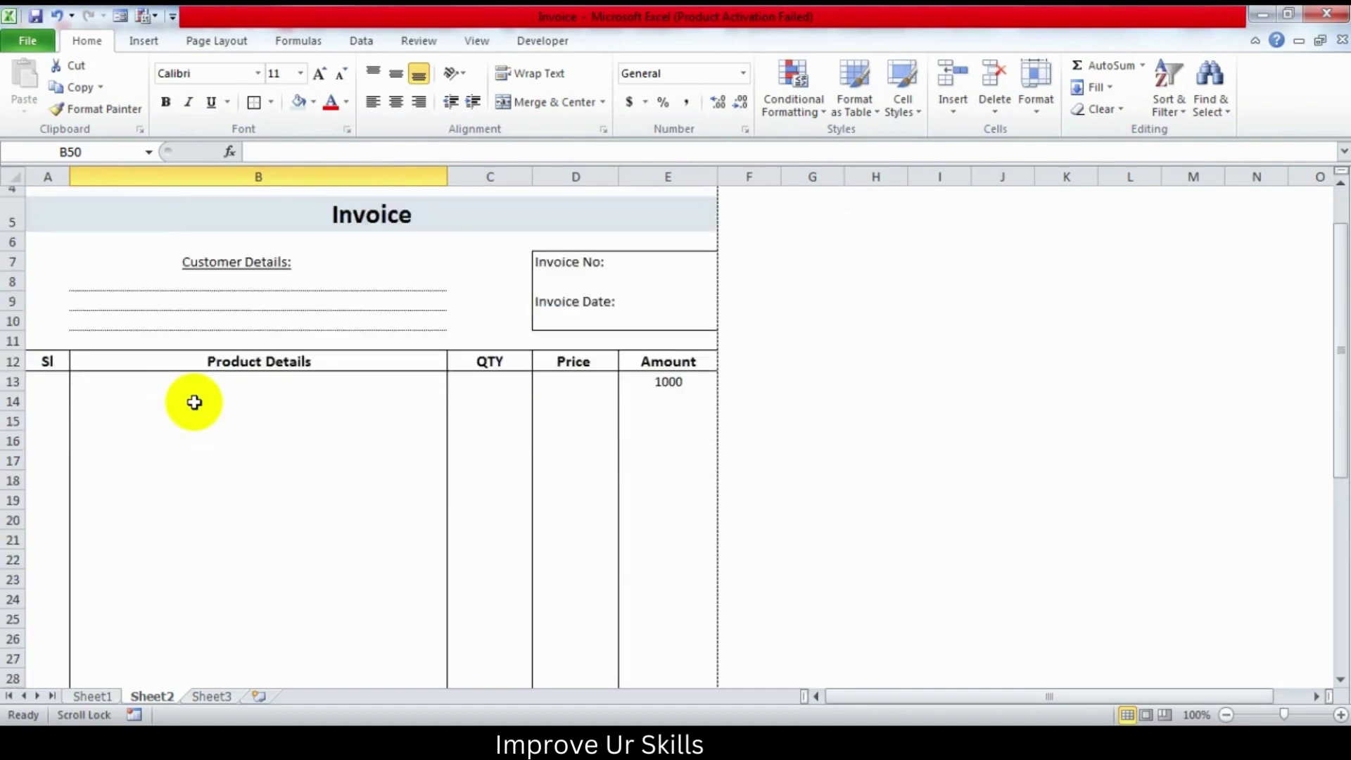
{"action": "scroll", "coordinate": [195, 409], "scroll_direction": "down", "scroll_amount": 2}
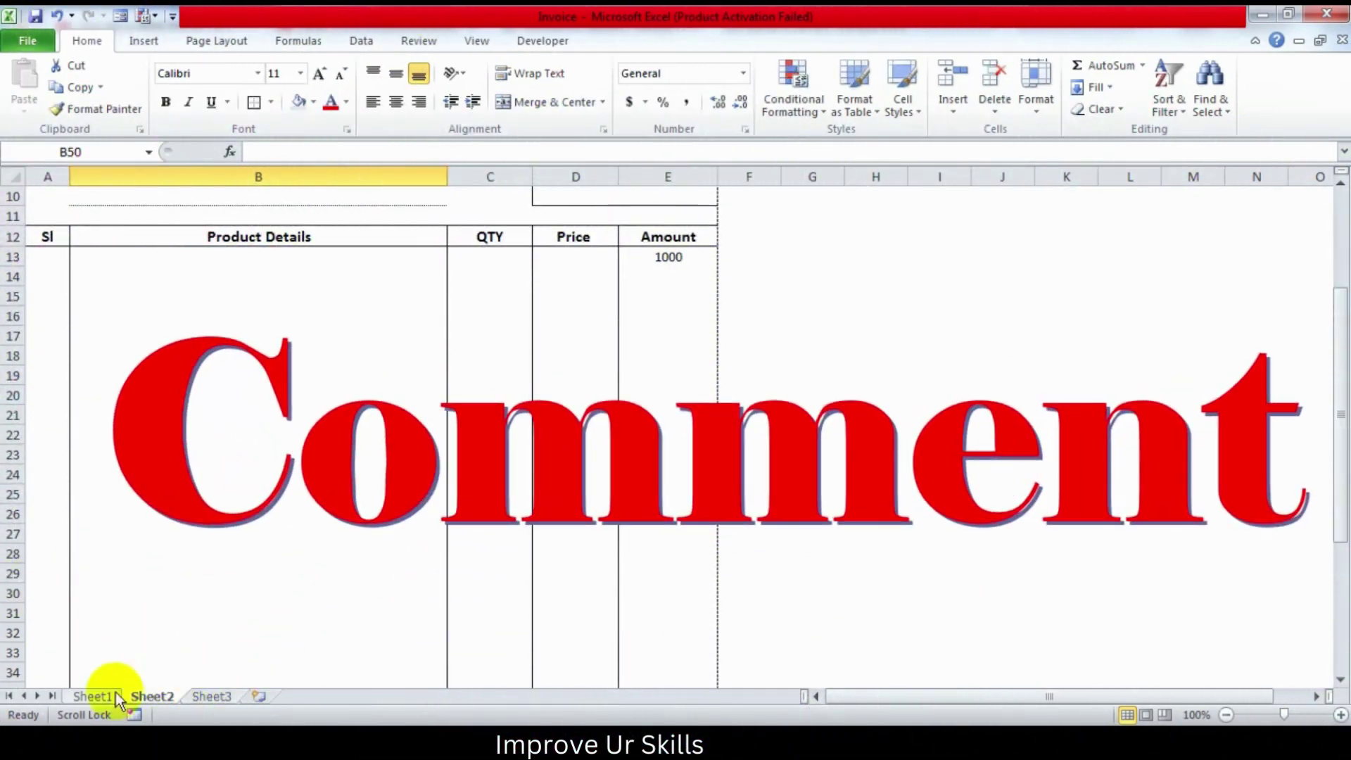
Step: Copy the company name Improve Ur Skills from Sheet2 into Sheet3's A1 as plain text
{"action": "left_click", "coordinate": [201, 697]}
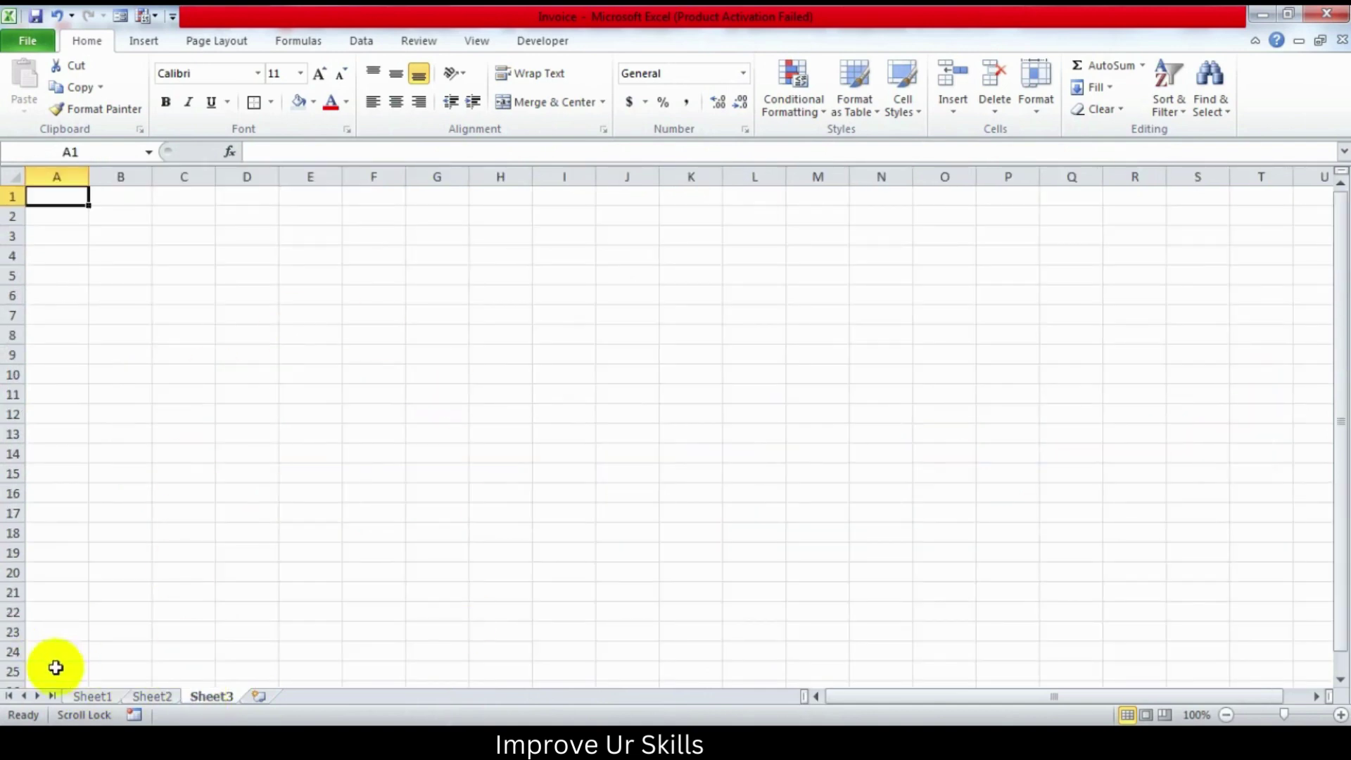
{"action": "left_click", "coordinate": [150, 697]}
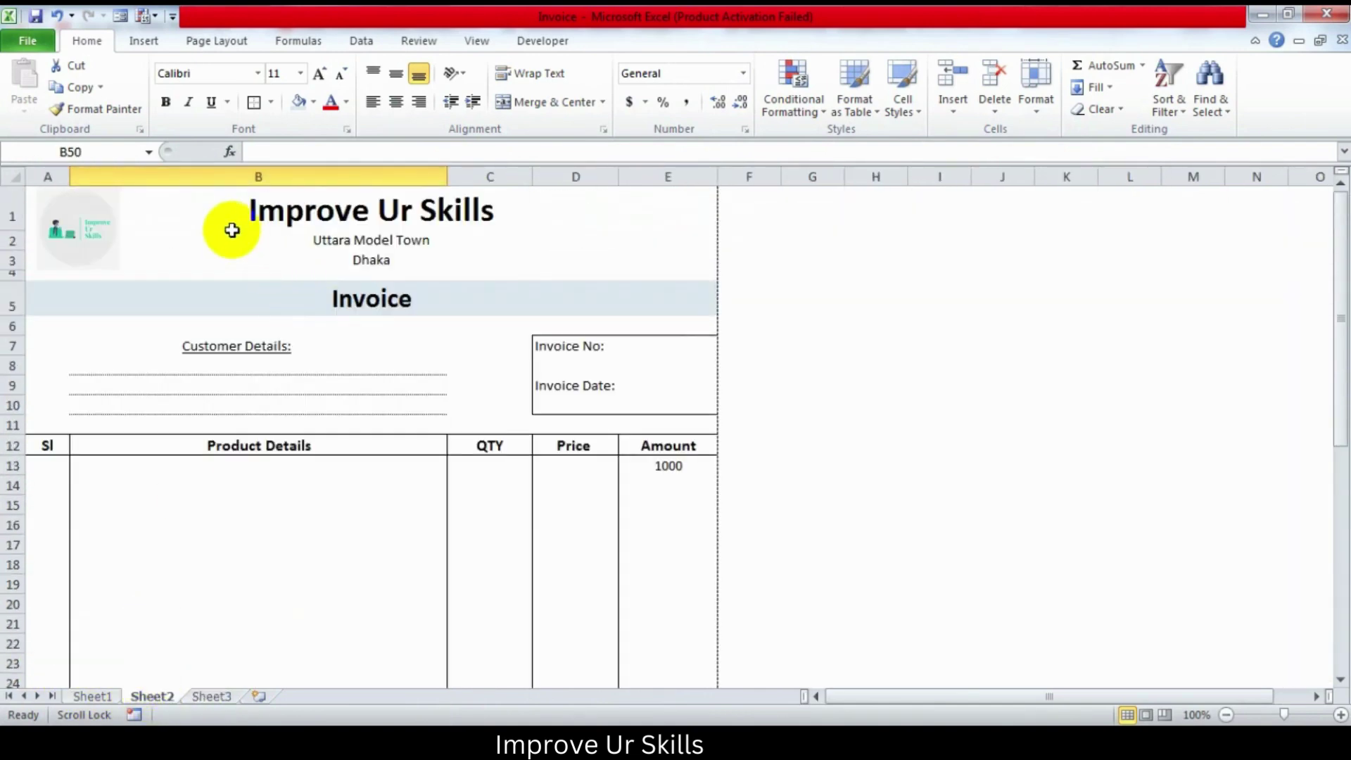
{"action": "double_click", "coordinate": [236, 207]}
{"action": "left_click_drag", "start_coordinate": [235, 208], "coordinate": [527, 206]}
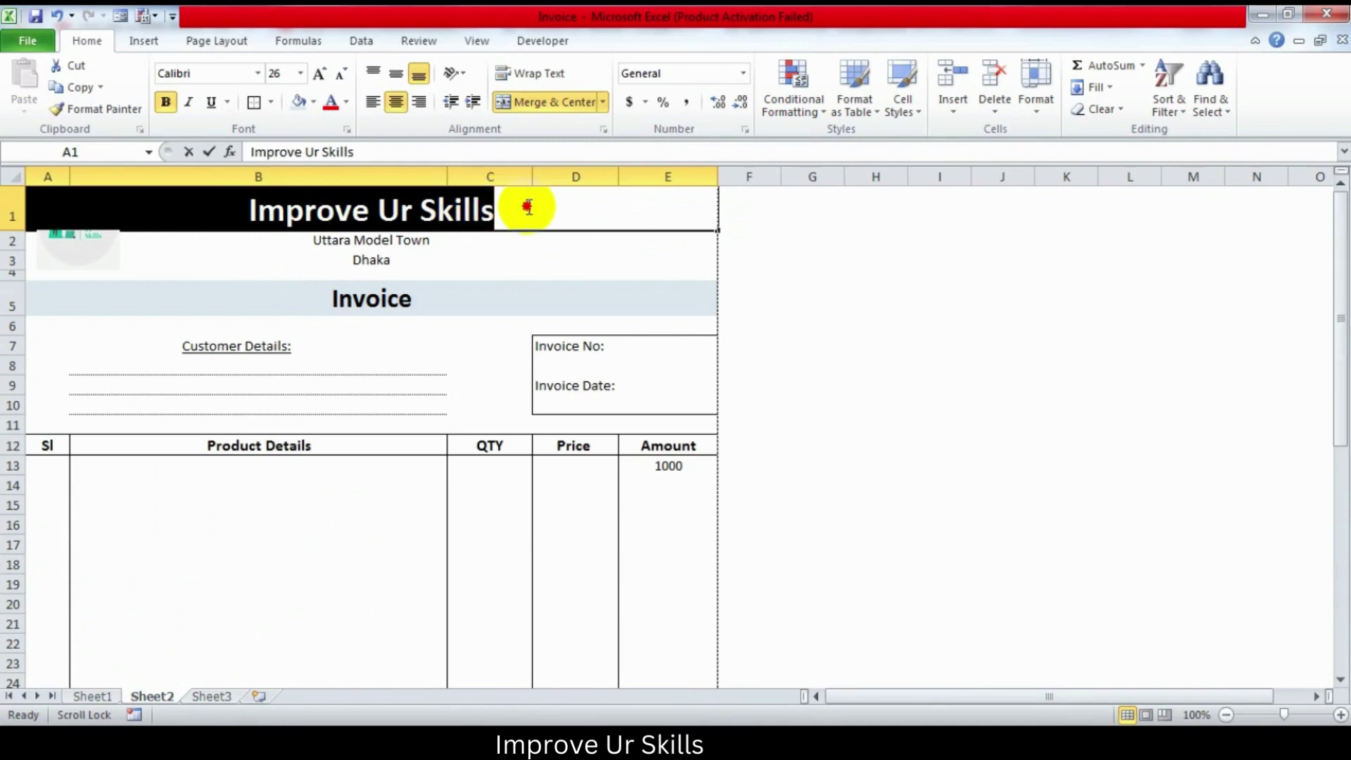
{"action": "right_click", "coordinate": [470, 204]}
{"action": "left_click", "coordinate": [512, 238]}
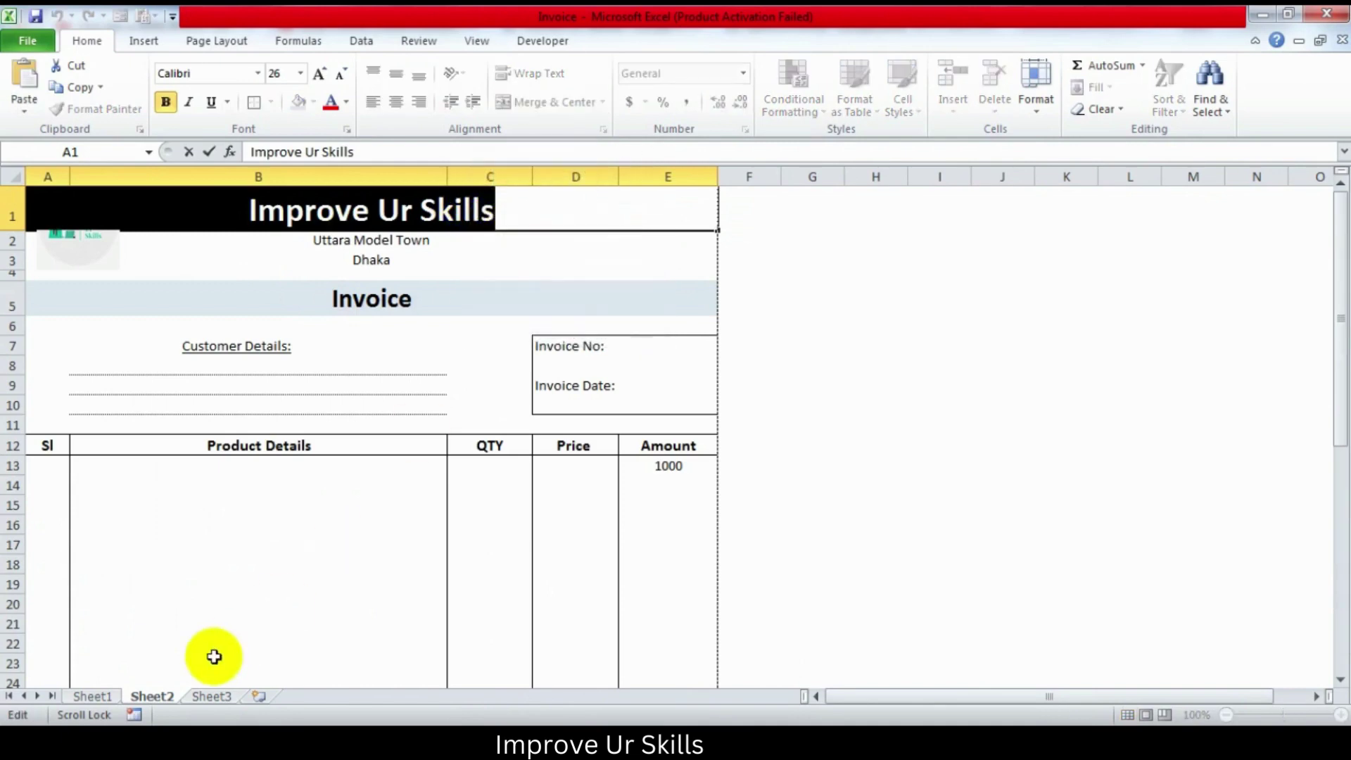
{"action": "left_click", "coordinate": [209, 697]}
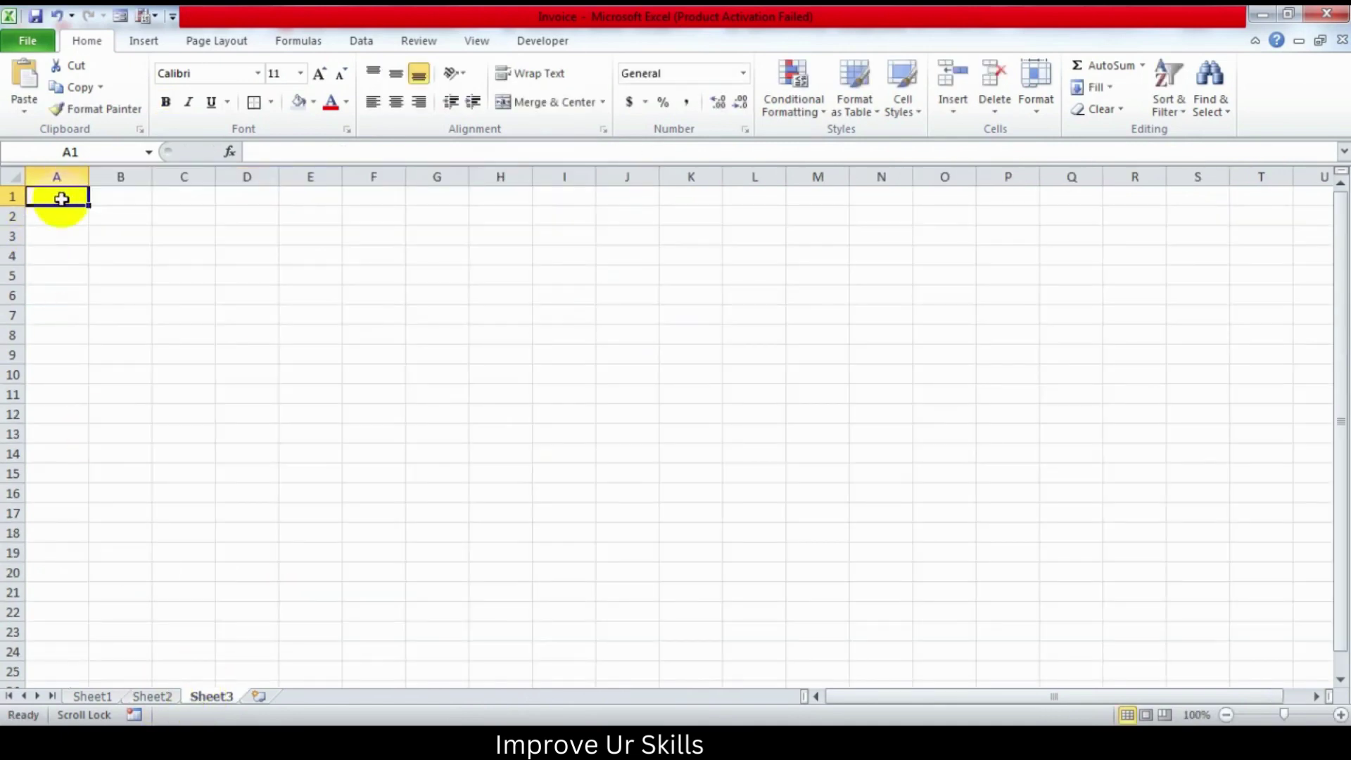
{"action": "right_click", "coordinate": [61, 199]}
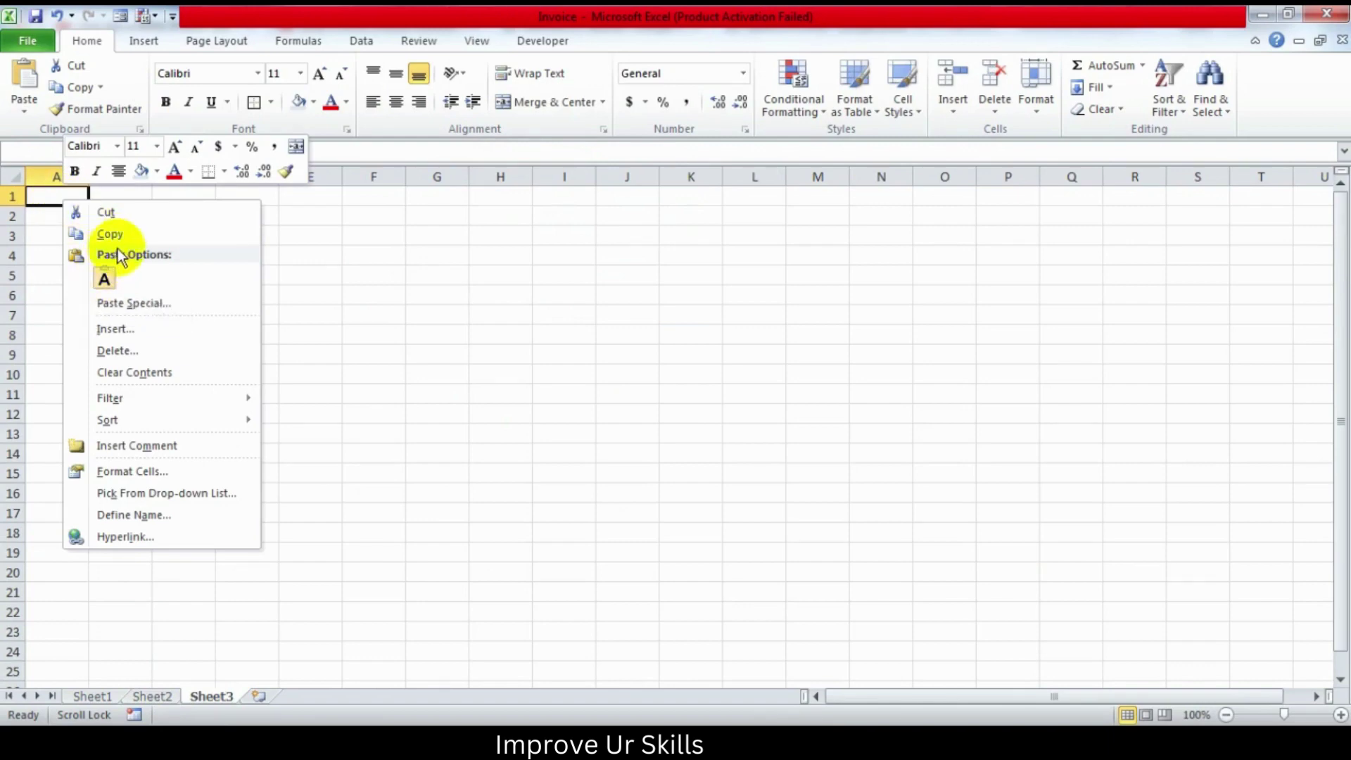
{"action": "left_click", "coordinate": [111, 276]}
{"action": "left_click", "coordinate": [310, 315]}
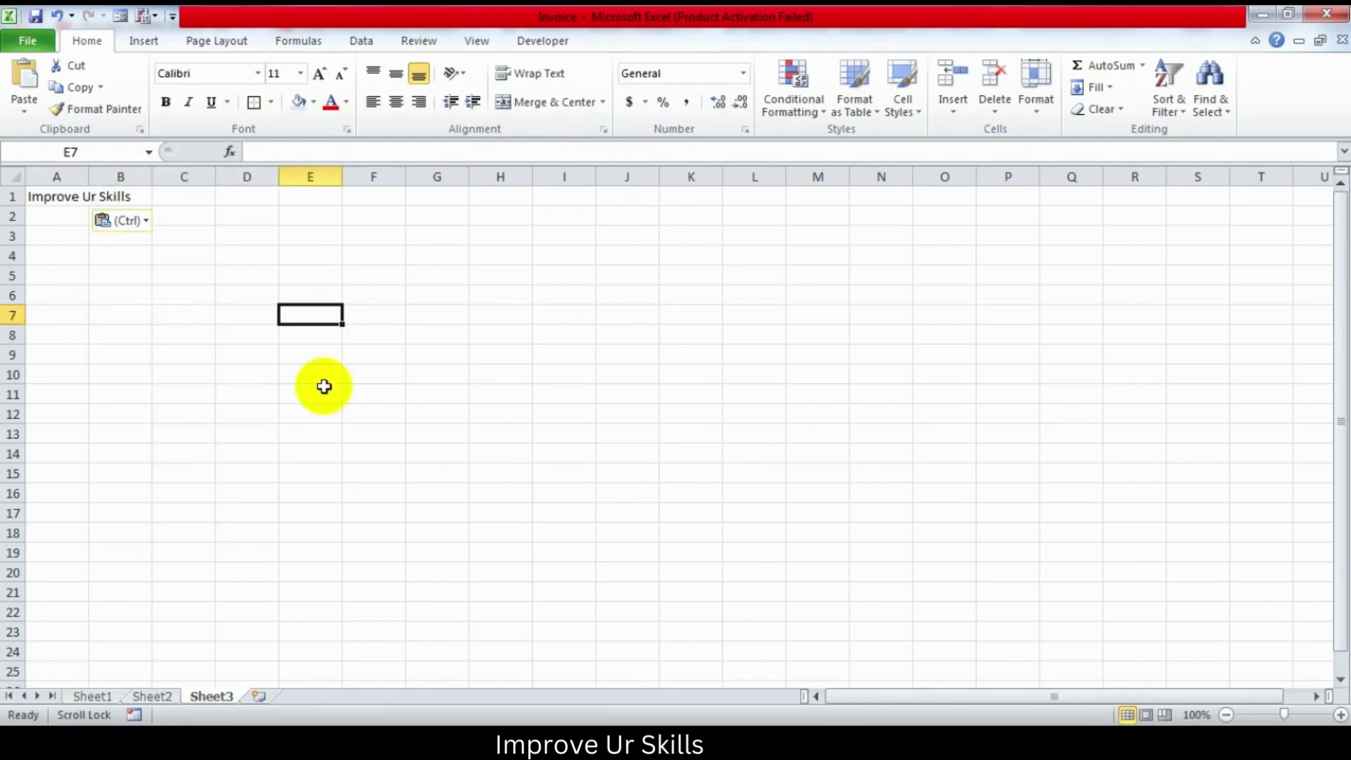
Step: Copy the Uttara Model Town and Dhaka address lines from Sheet2 into Sheet3's A2
{"action": "left_click", "coordinate": [152, 696]}
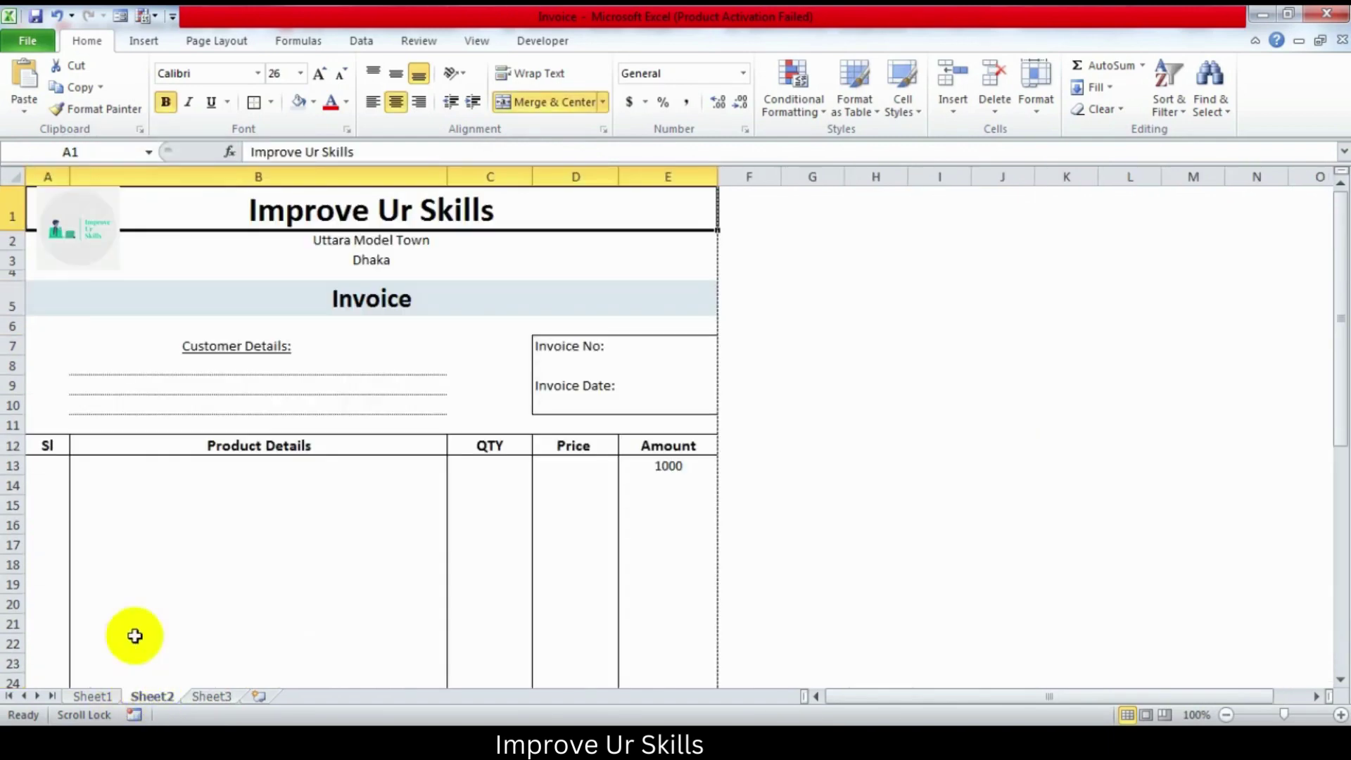
{"action": "left_click", "coordinate": [296, 244]}
{"action": "left_click_drag", "start_coordinate": [296, 245], "coordinate": [370, 251]}
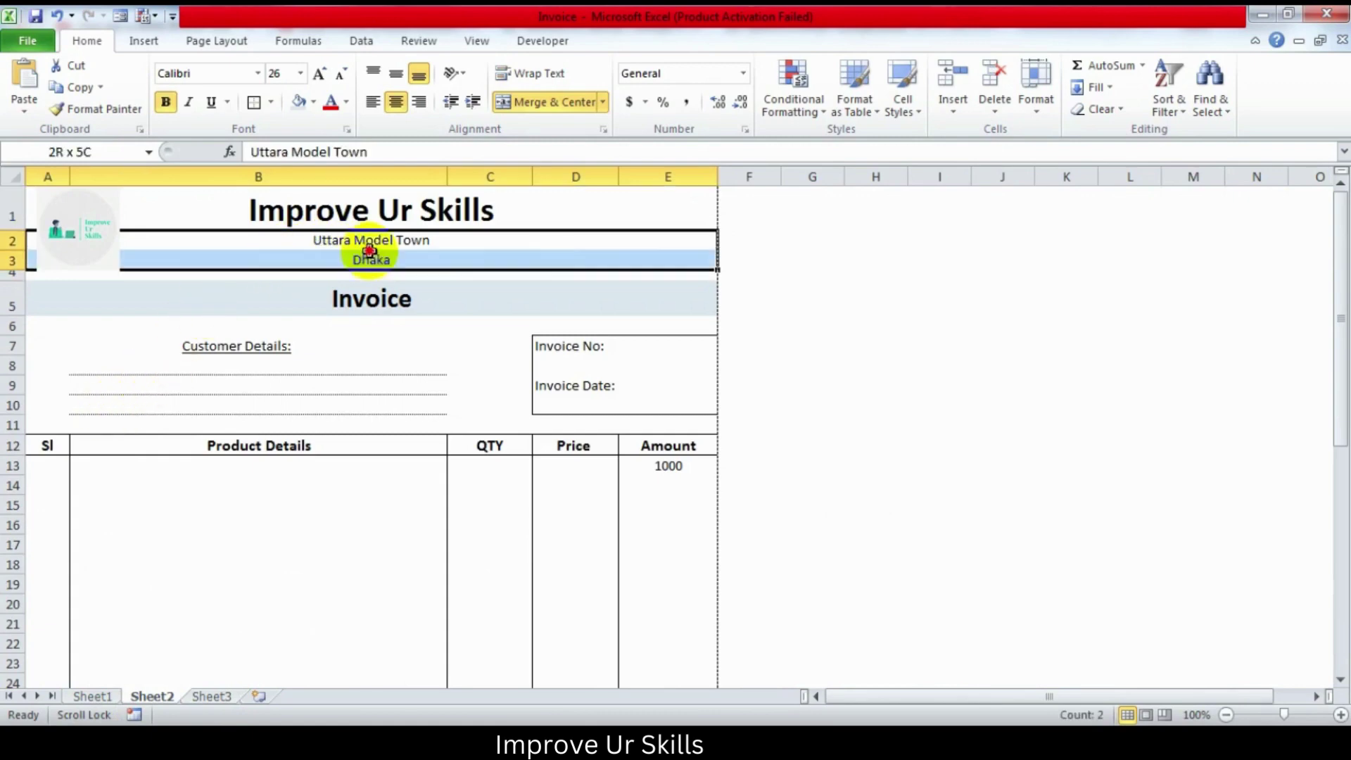
{"action": "right_click", "coordinate": [372, 259]}
{"action": "left_click", "coordinate": [416, 289]}
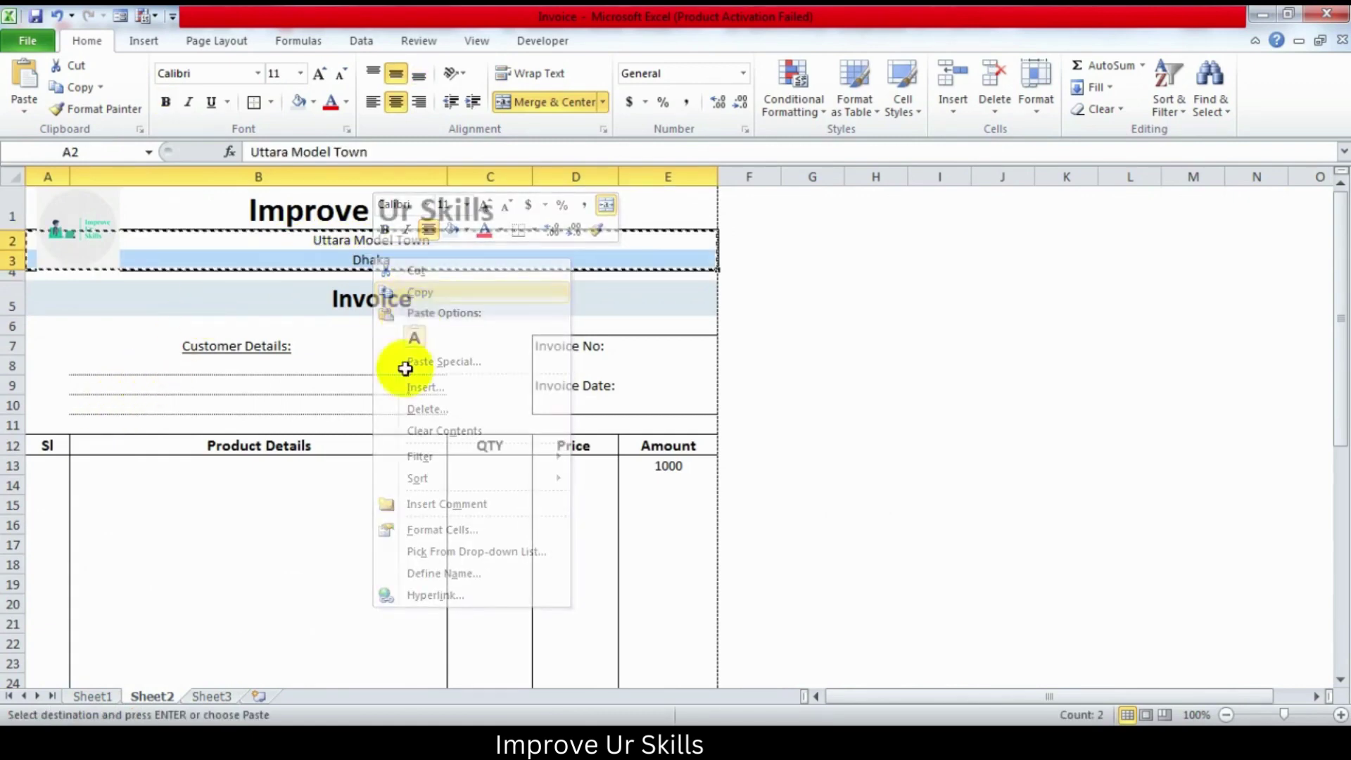
{"action": "left_click", "coordinate": [210, 696]}
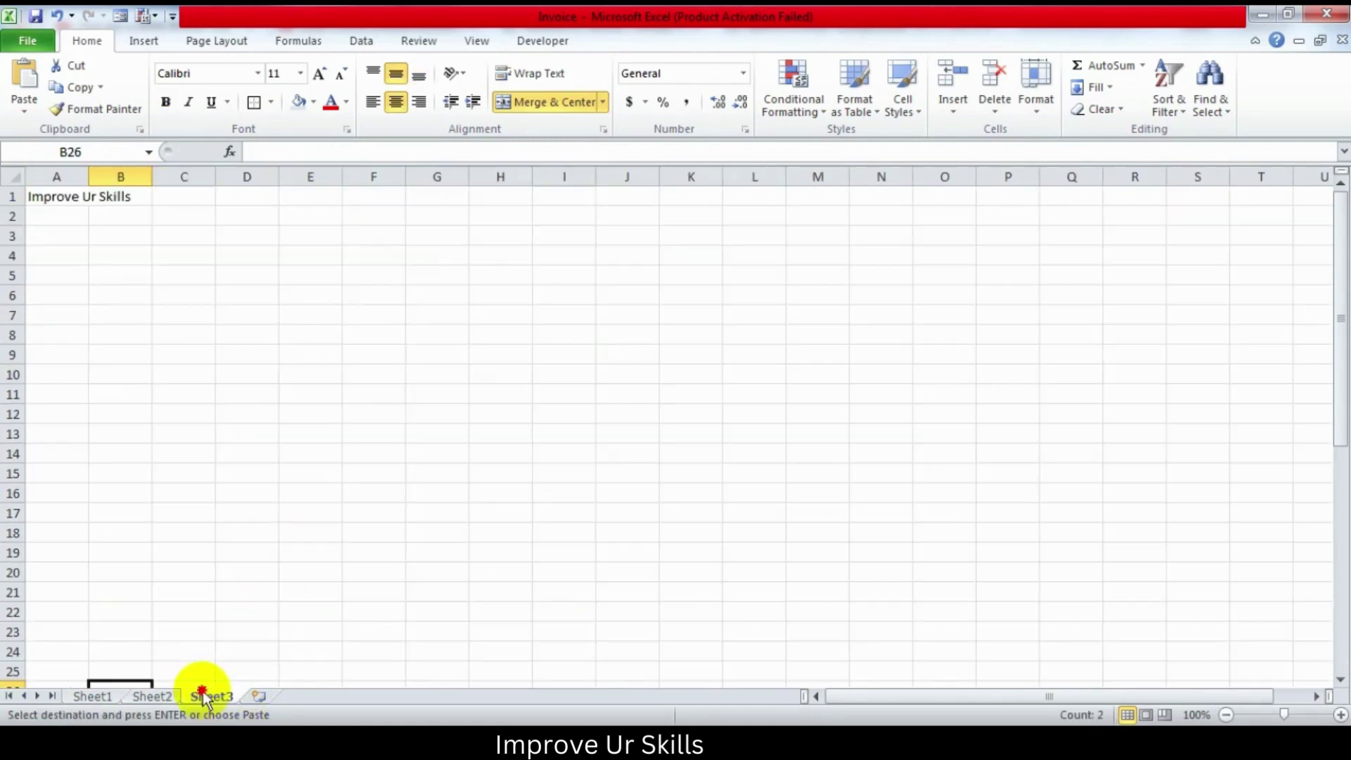
{"action": "right_click", "coordinate": [53, 217]}
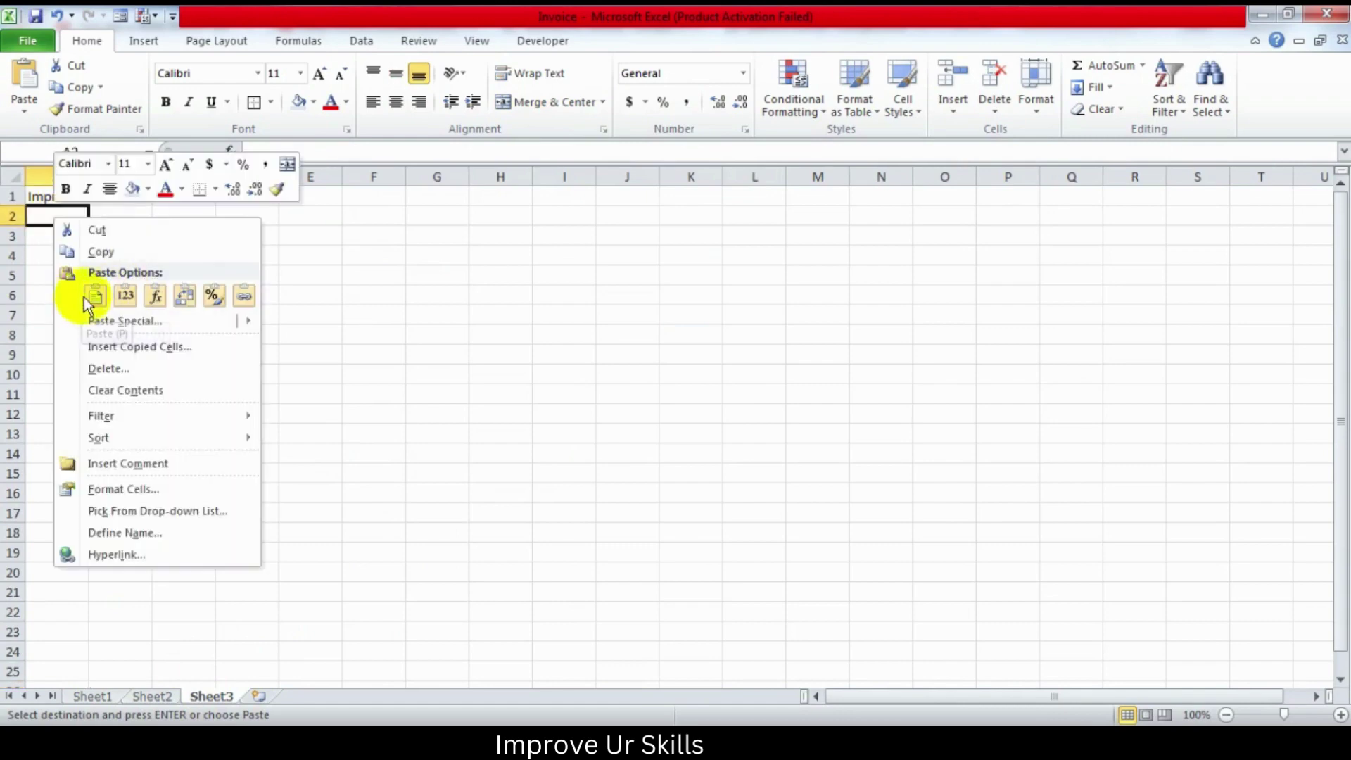
{"action": "left_click", "coordinate": [95, 296]}
{"action": "left_click", "coordinate": [176, 324]}
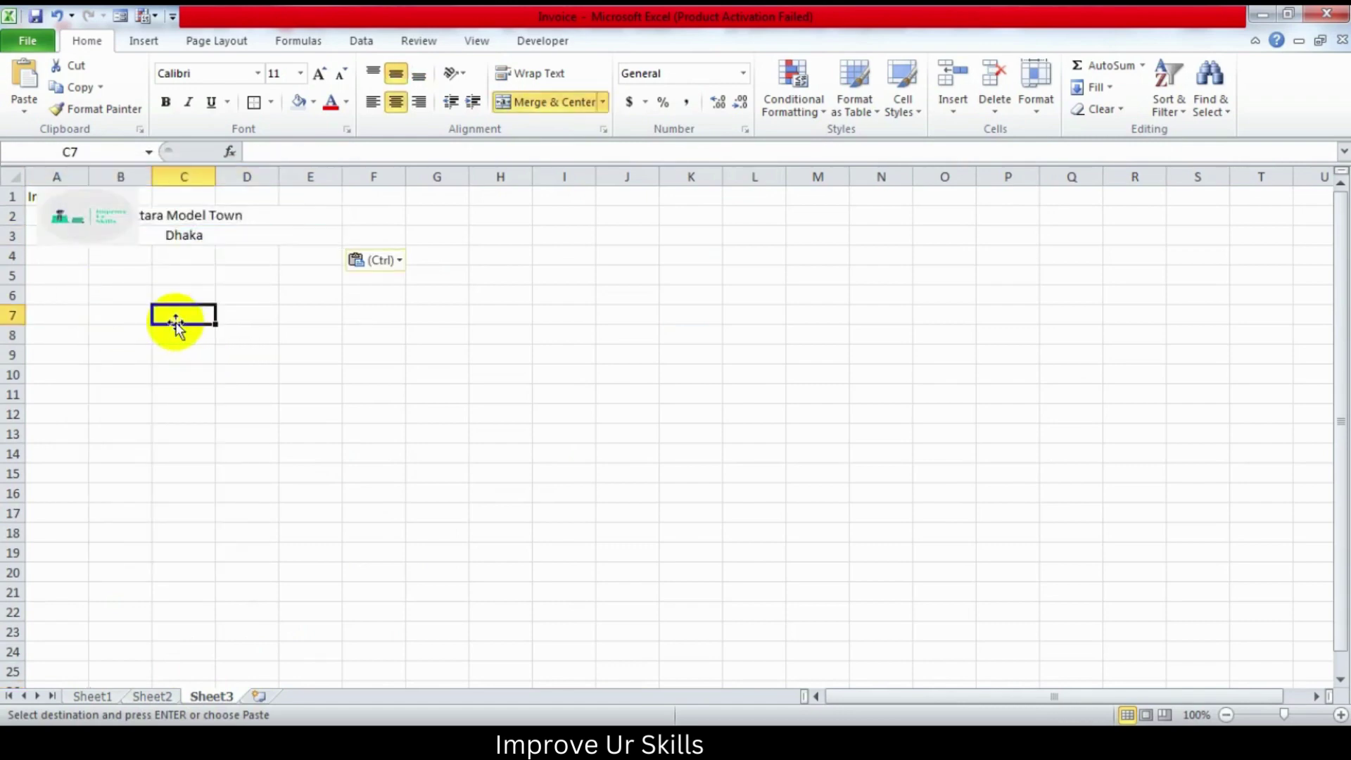
Step: Delete the pasted logo and unmerge the A2:E3 address block, then return to Sheet2
{"action": "left_click", "coordinate": [83, 215]}
{"action": "key", "text": "Delete"}
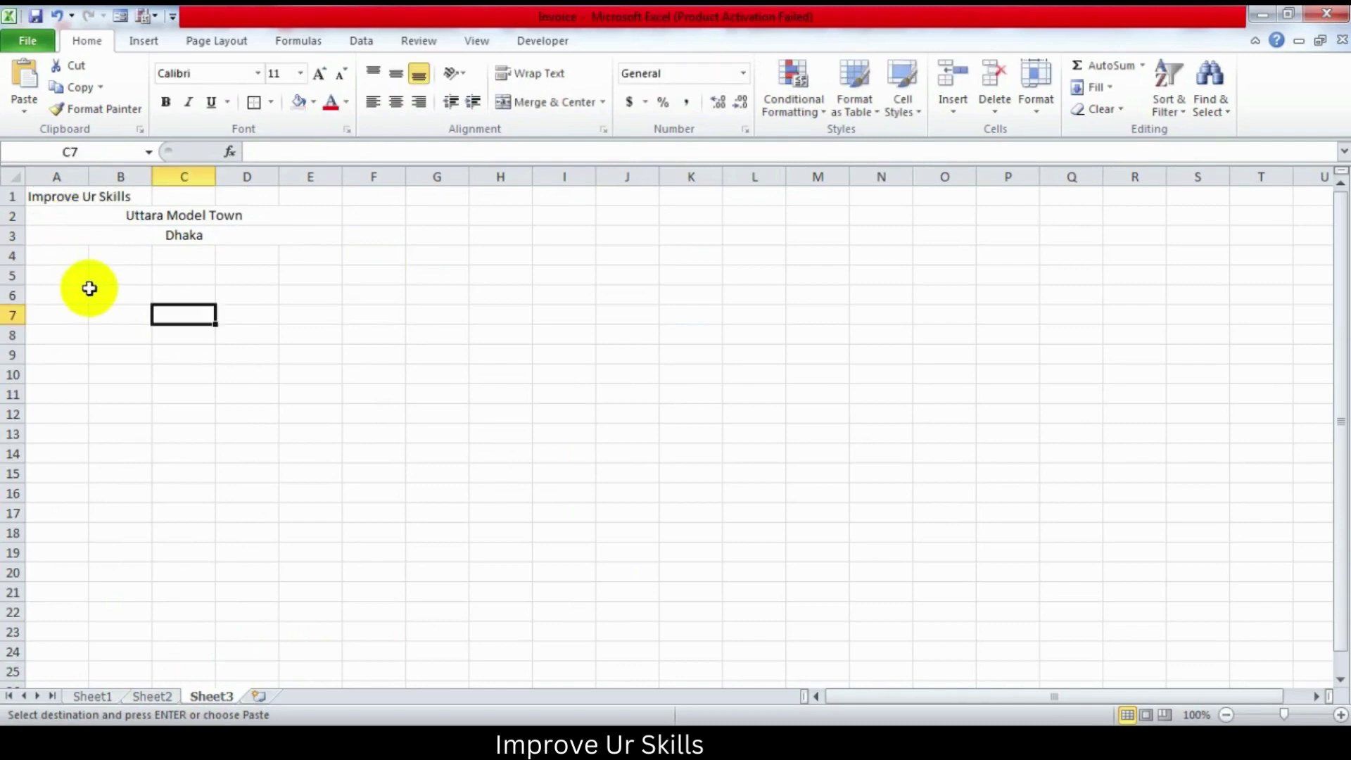
{"action": "left_click", "coordinate": [81, 295]}
{"action": "left_click_drag", "start_coordinate": [102, 221], "coordinate": [107, 234]}
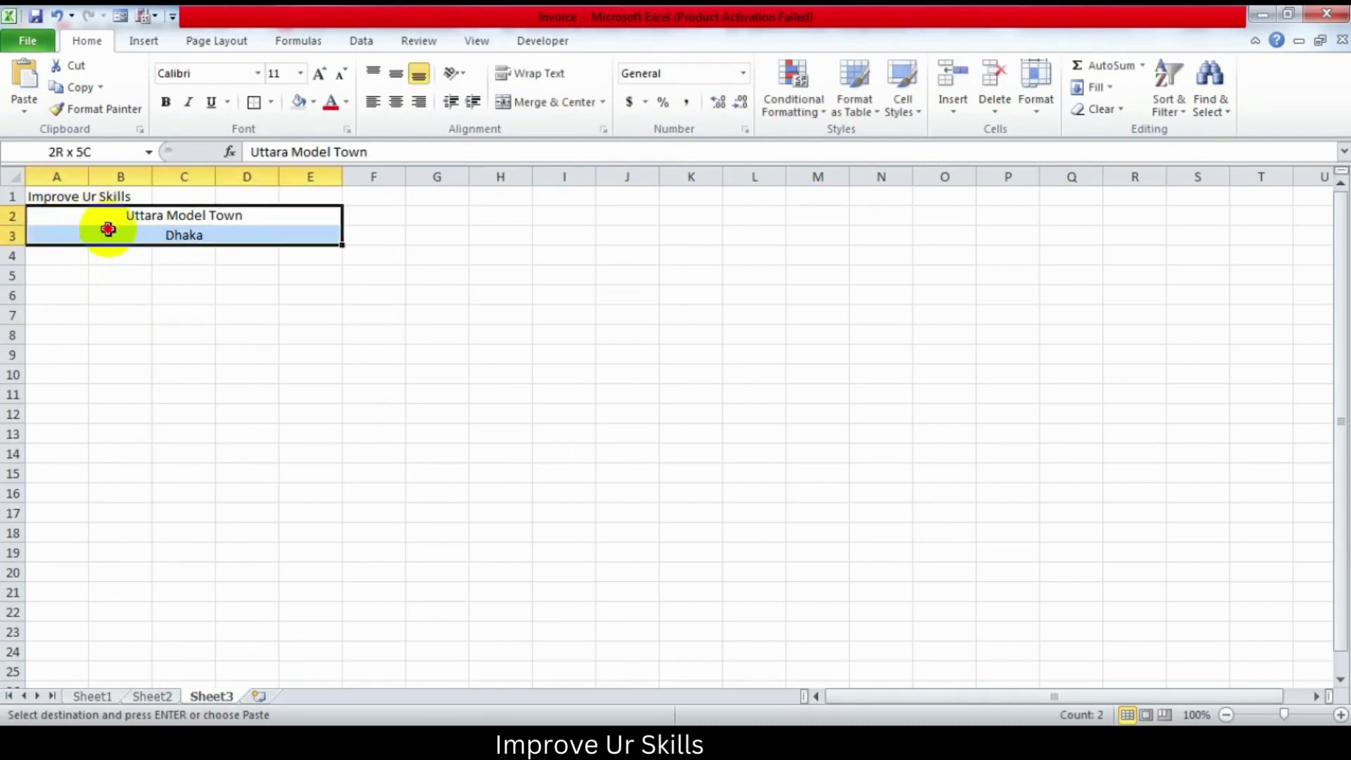
{"action": "left_click", "coordinate": [535, 104]}
{"action": "left_click", "coordinate": [99, 310]}
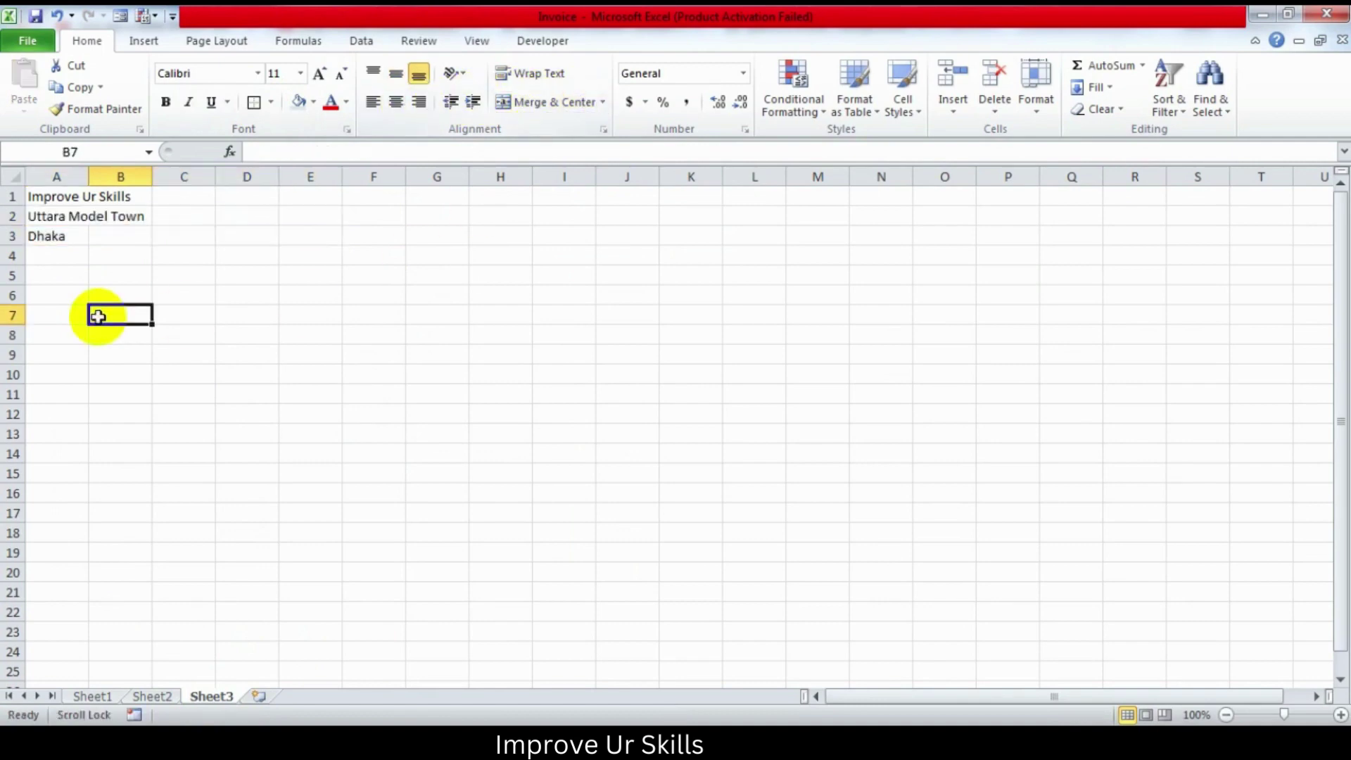
{"action": "left_click", "coordinate": [140, 220]}
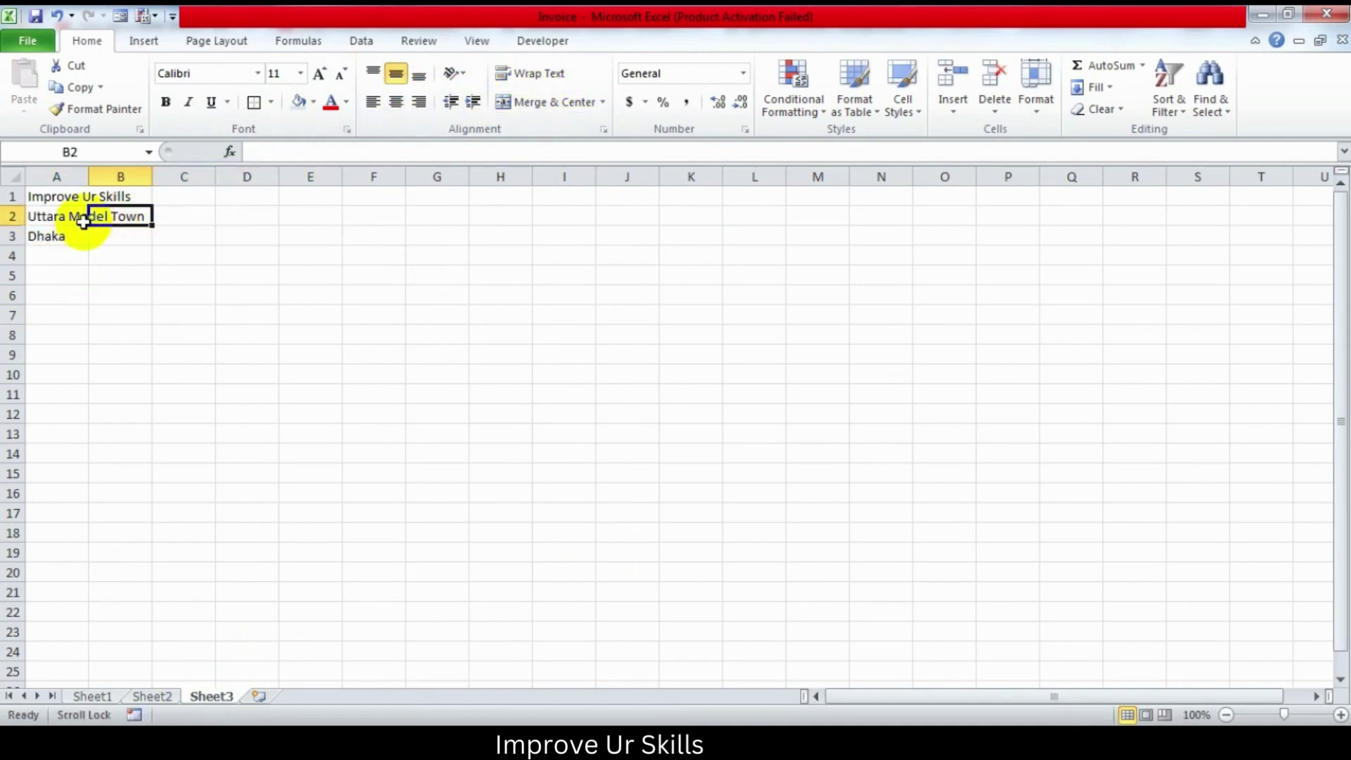
{"action": "left_click", "coordinate": [153, 698]}
Step: Copy the Invoice title from Sheet2 into cell A5 of Sheet3
{"action": "left_click", "coordinate": [328, 296]}
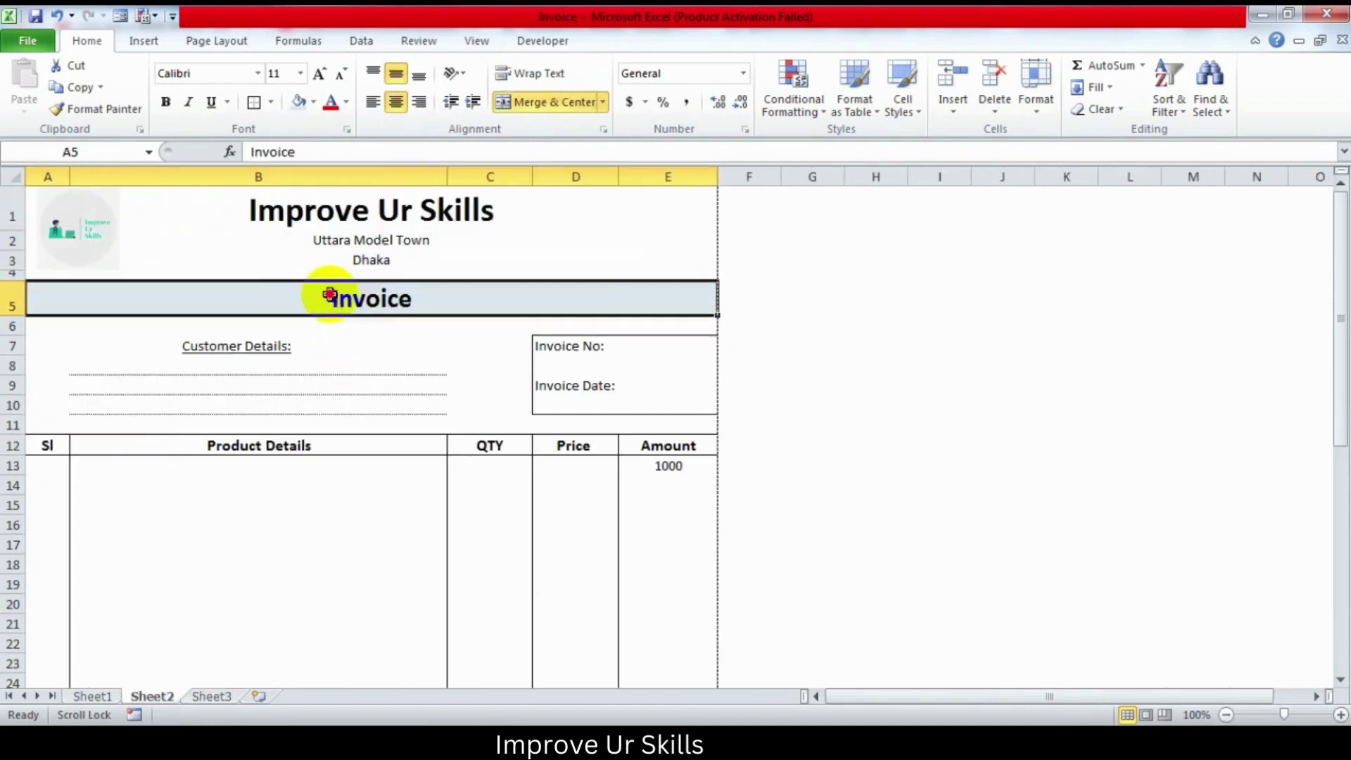
{"action": "double_click", "coordinate": [328, 295]}
{"action": "left_click_drag", "start_coordinate": [329, 296], "coordinate": [415, 299]}
{"action": "right_click", "coordinate": [424, 299]}
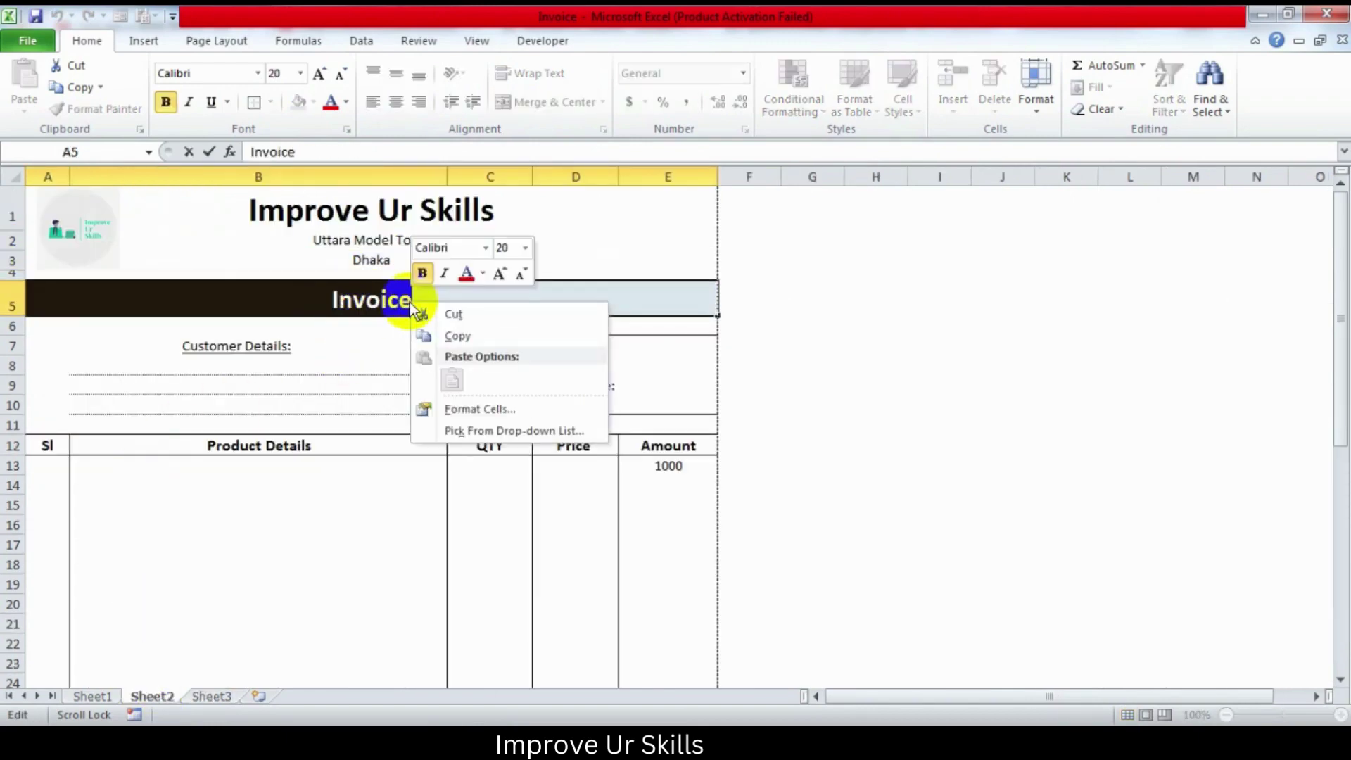
{"action": "left_click", "coordinate": [454, 335]}
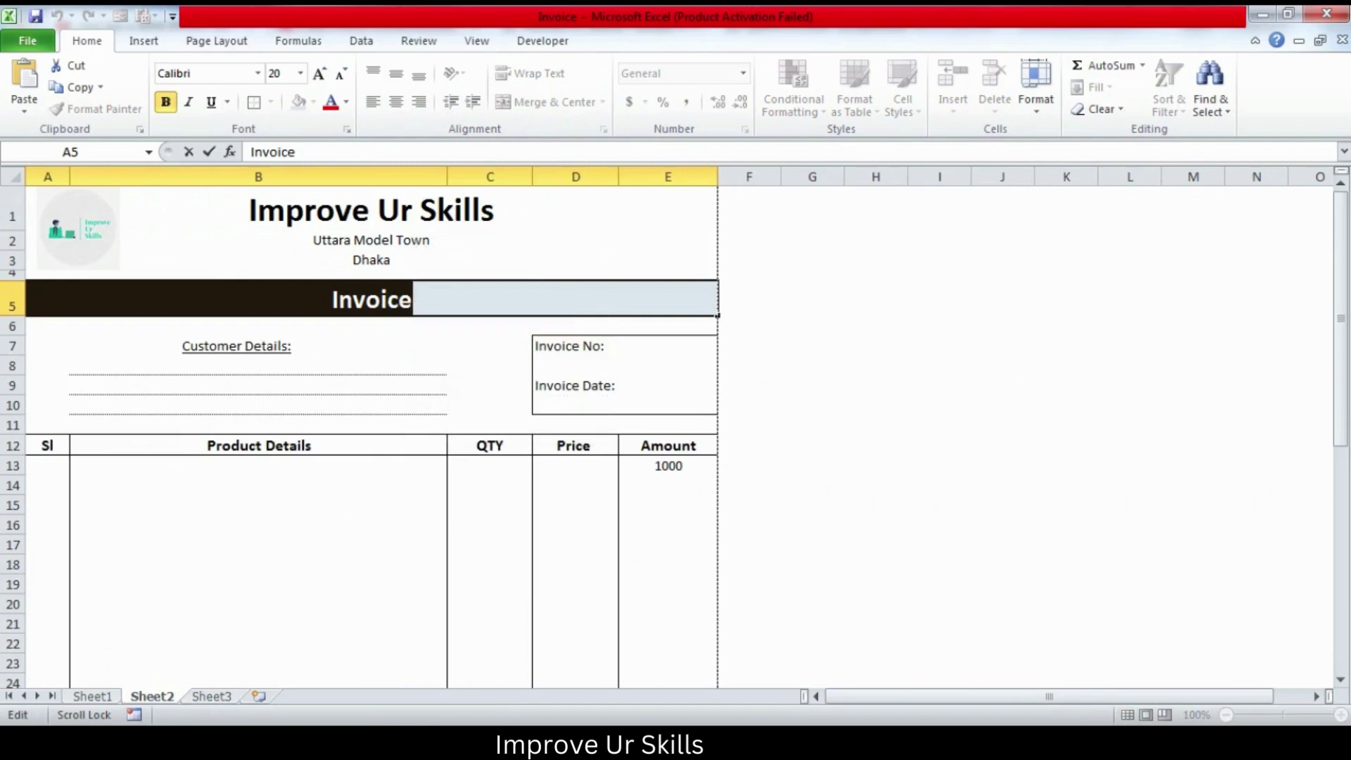
{"action": "left_click", "coordinate": [212, 696]}
{"action": "left_click", "coordinate": [64, 271]}
{"action": "right_click", "coordinate": [65, 271]}
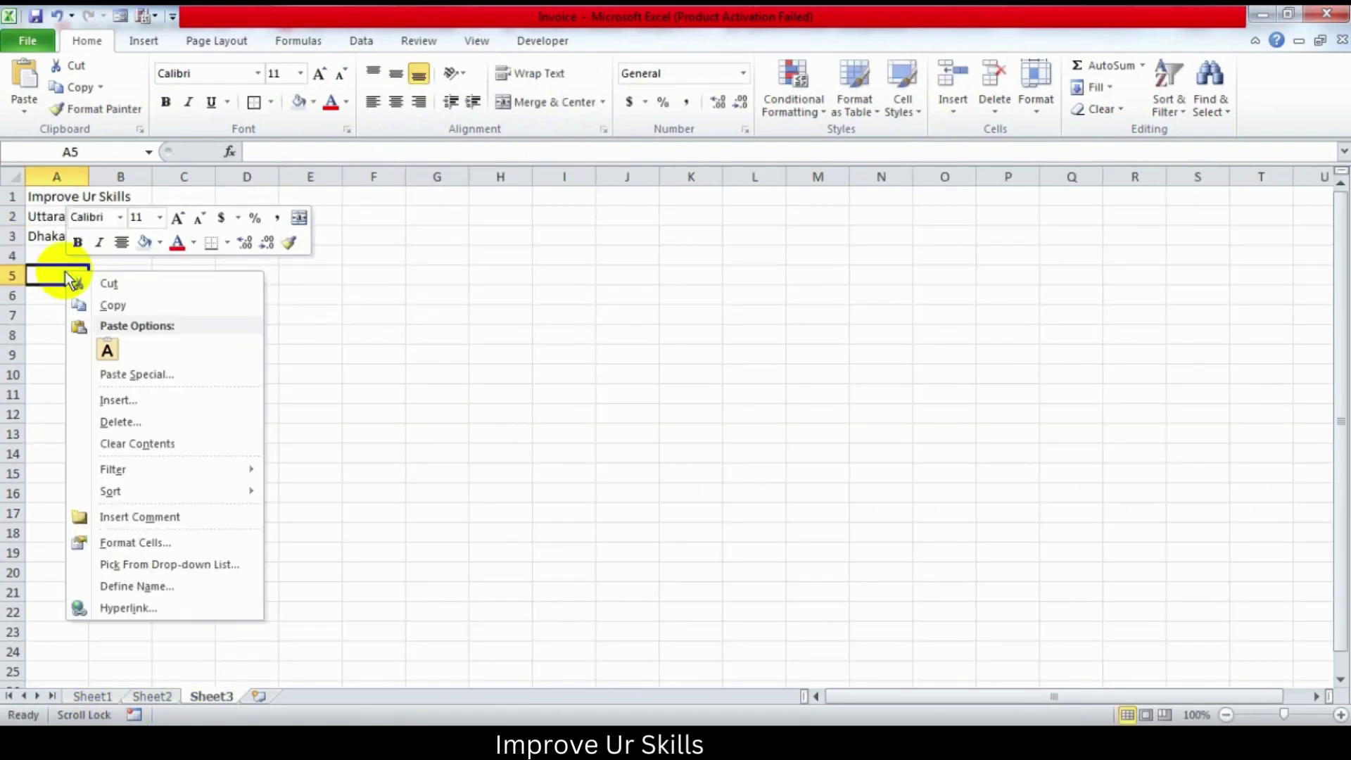
{"action": "left_click", "coordinate": [108, 348]}
{"action": "left_click", "coordinate": [246, 414]}
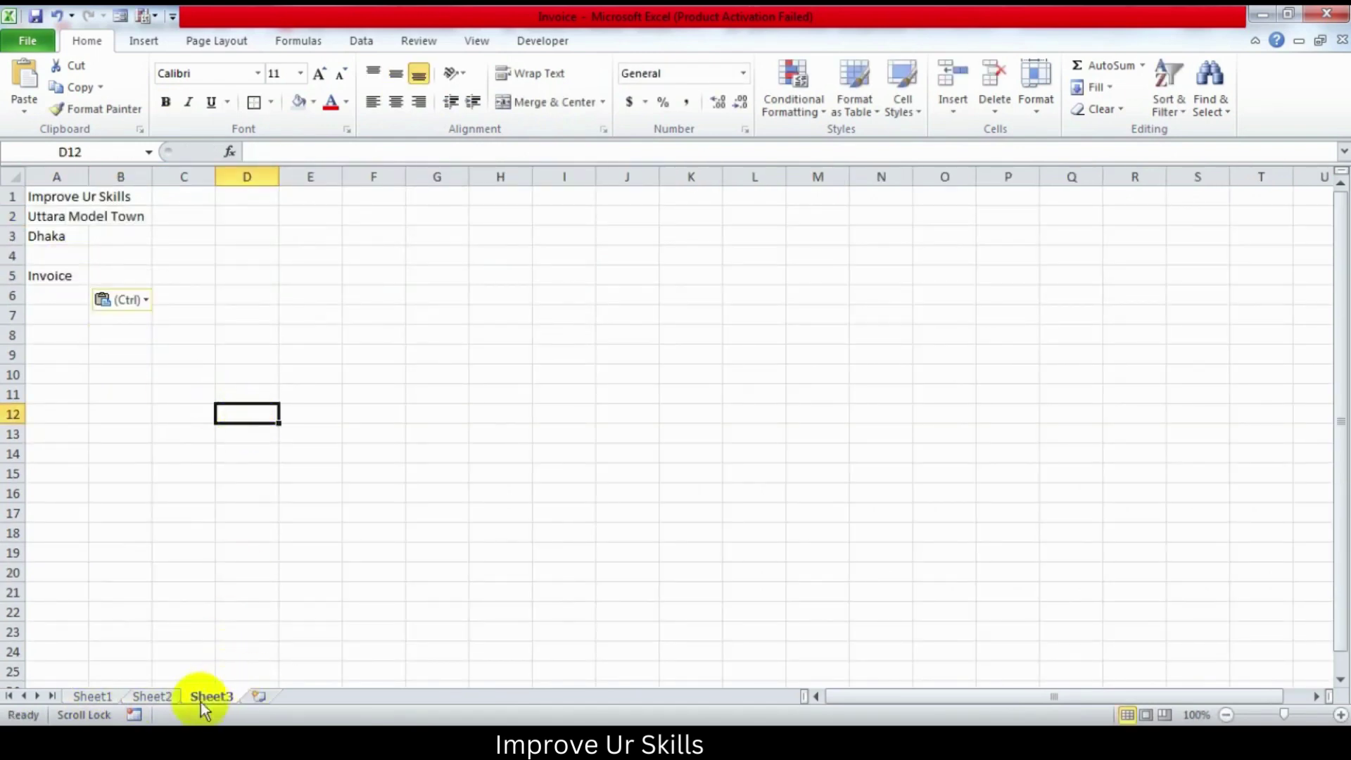
Step: Copy the Customer Details: label from Sheet2 into cell A7 of Sheet3
{"action": "left_click", "coordinate": [151, 696]}
{"action": "left_click", "coordinate": [255, 347]}
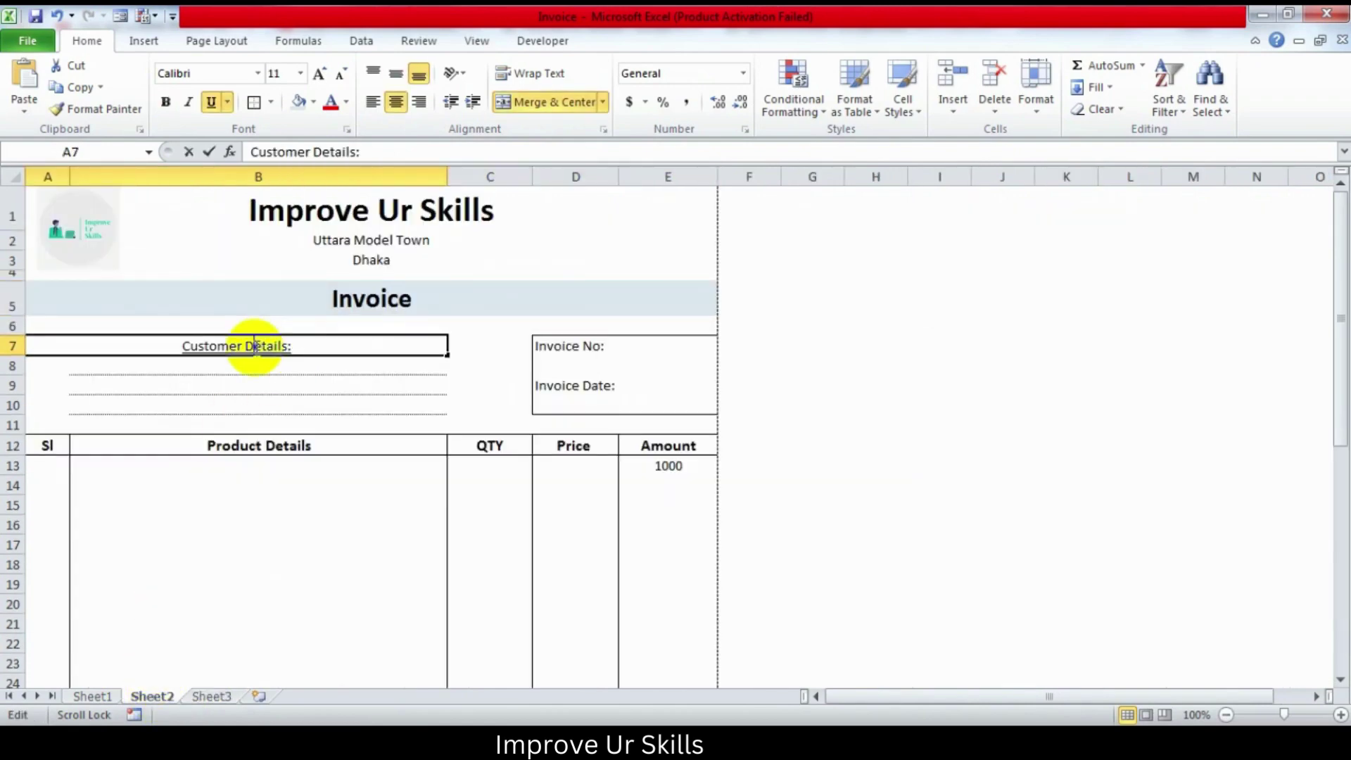
{"action": "double_click", "coordinate": [296, 347]}
{"action": "left_click_drag", "start_coordinate": [301, 346], "coordinate": [181, 347]}
{"action": "right_click", "coordinate": [181, 347]}
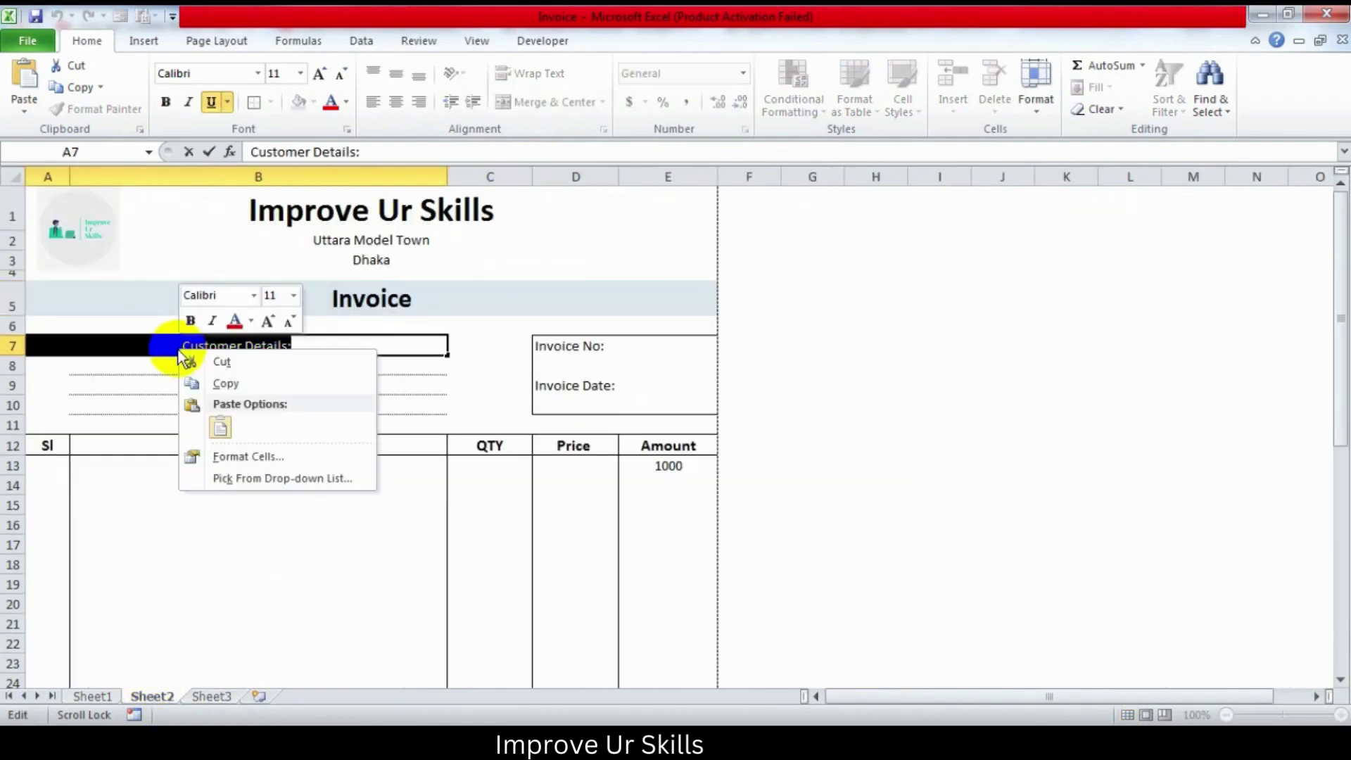
{"action": "left_click", "coordinate": [211, 384]}
{"action": "left_click", "coordinate": [211, 697]}
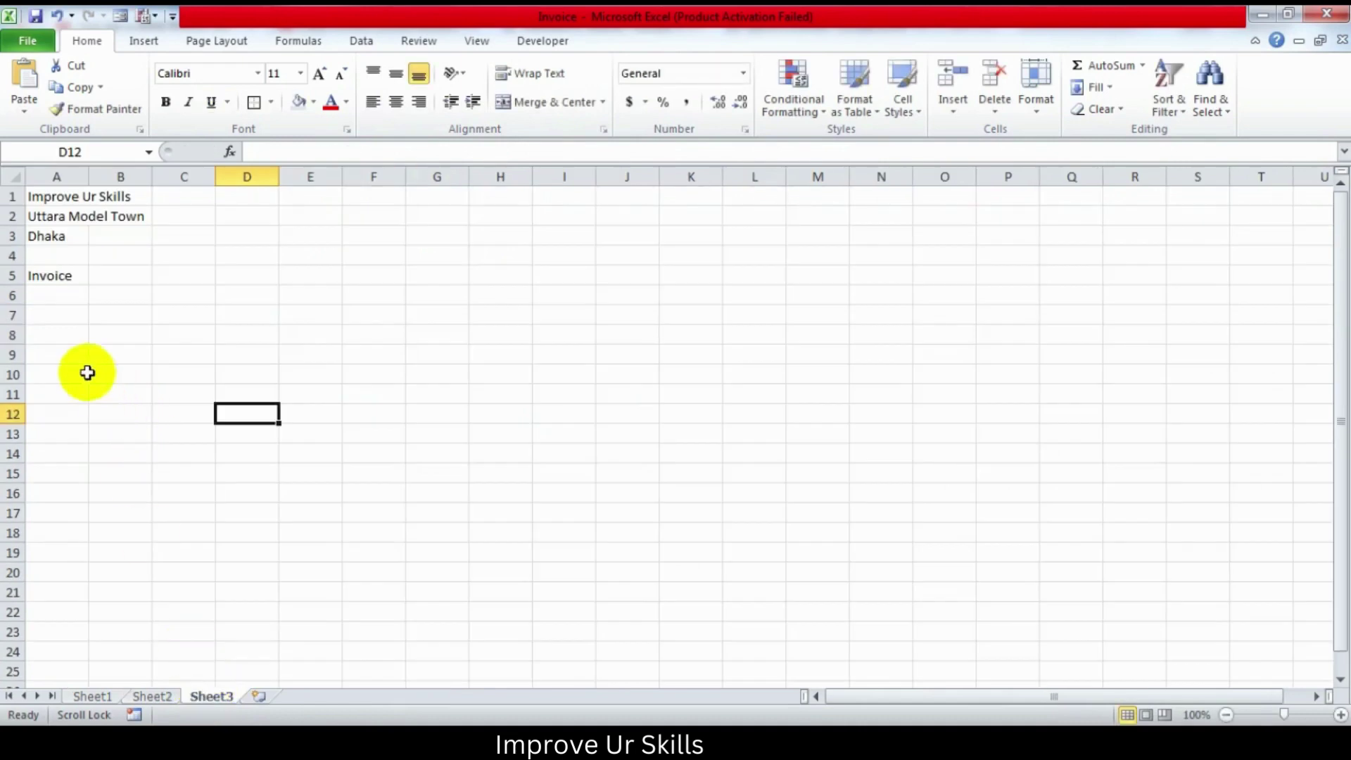
{"action": "left_click", "coordinate": [64, 320]}
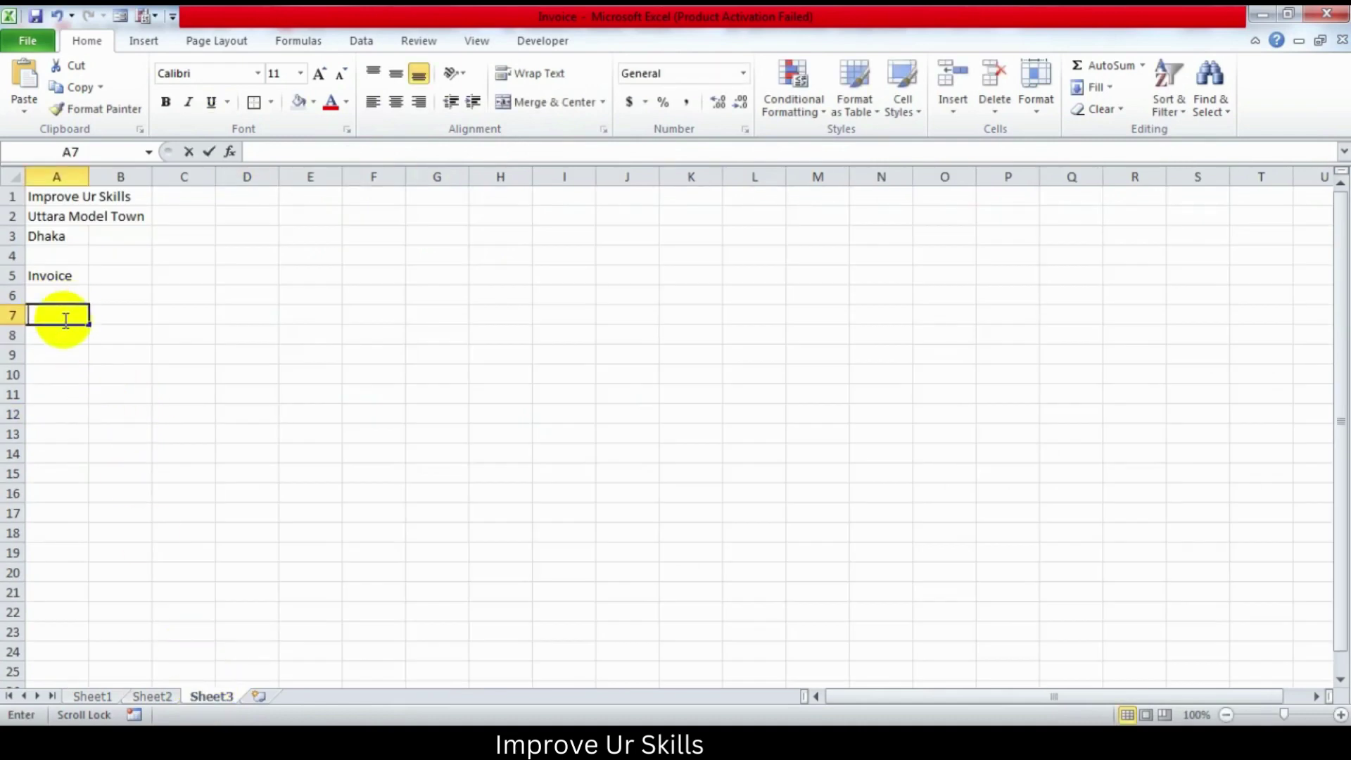
{"action": "double_click", "coordinate": [64, 321]}
{"action": "right_click", "coordinate": [63, 320]}
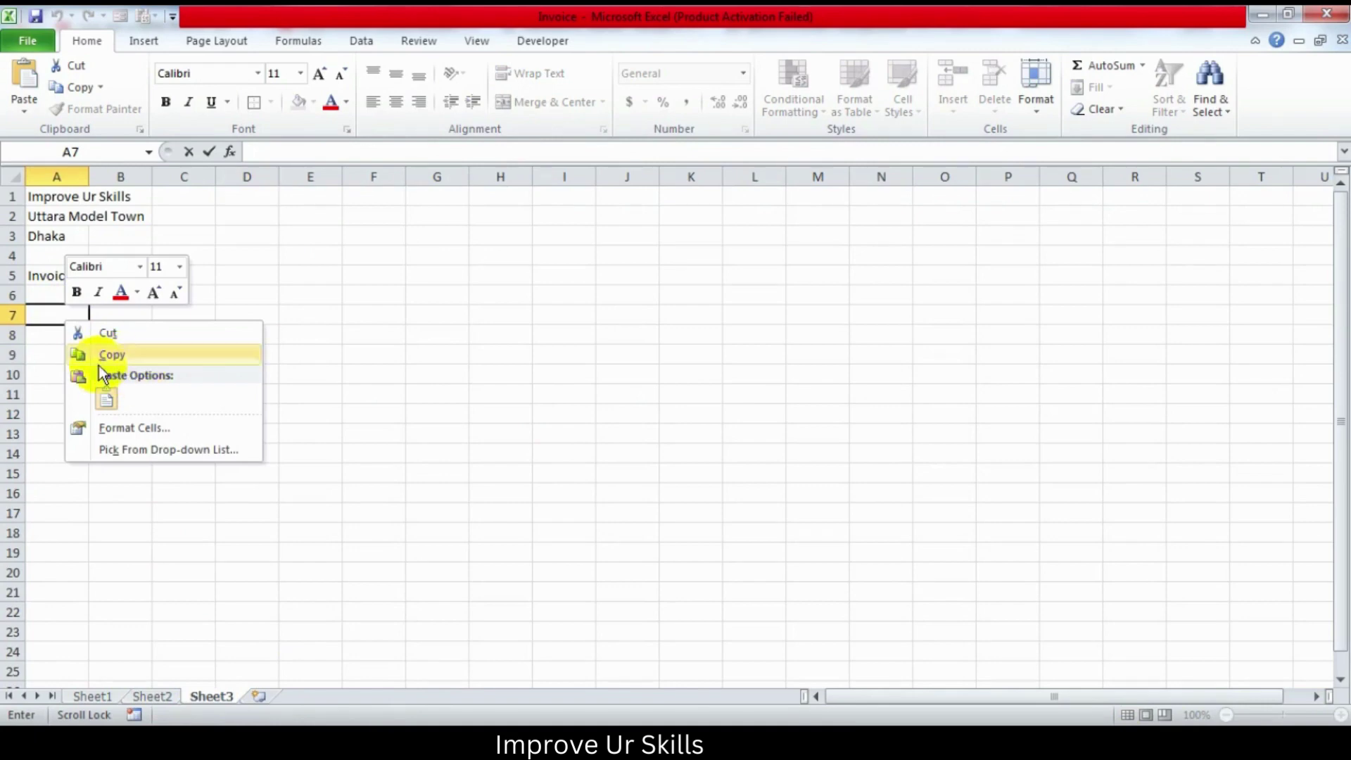
{"action": "left_click", "coordinate": [106, 398]}
{"action": "left_click", "coordinate": [242, 416]}
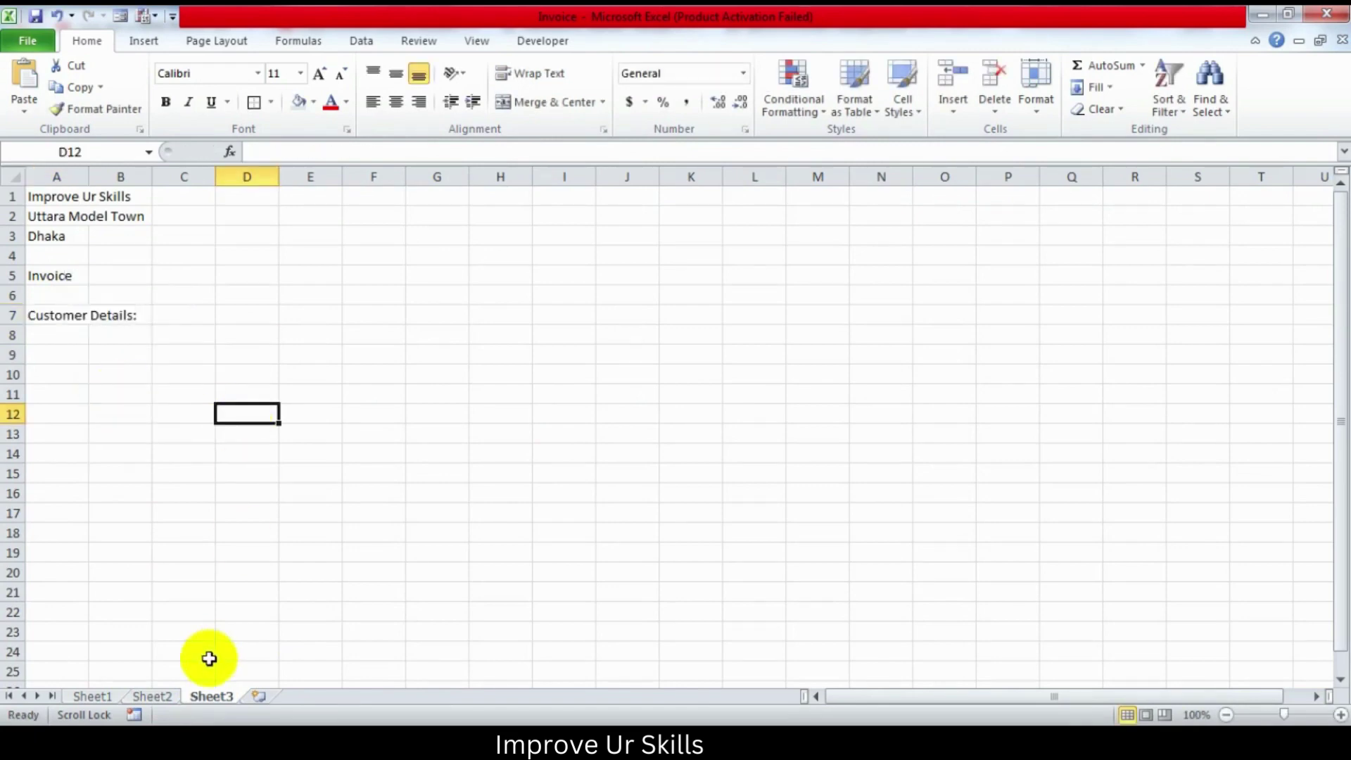
Step: Copy the Invoice No: label from Sheet2 into cell D7 of Sheet3
{"action": "left_click", "coordinate": [152, 697]}
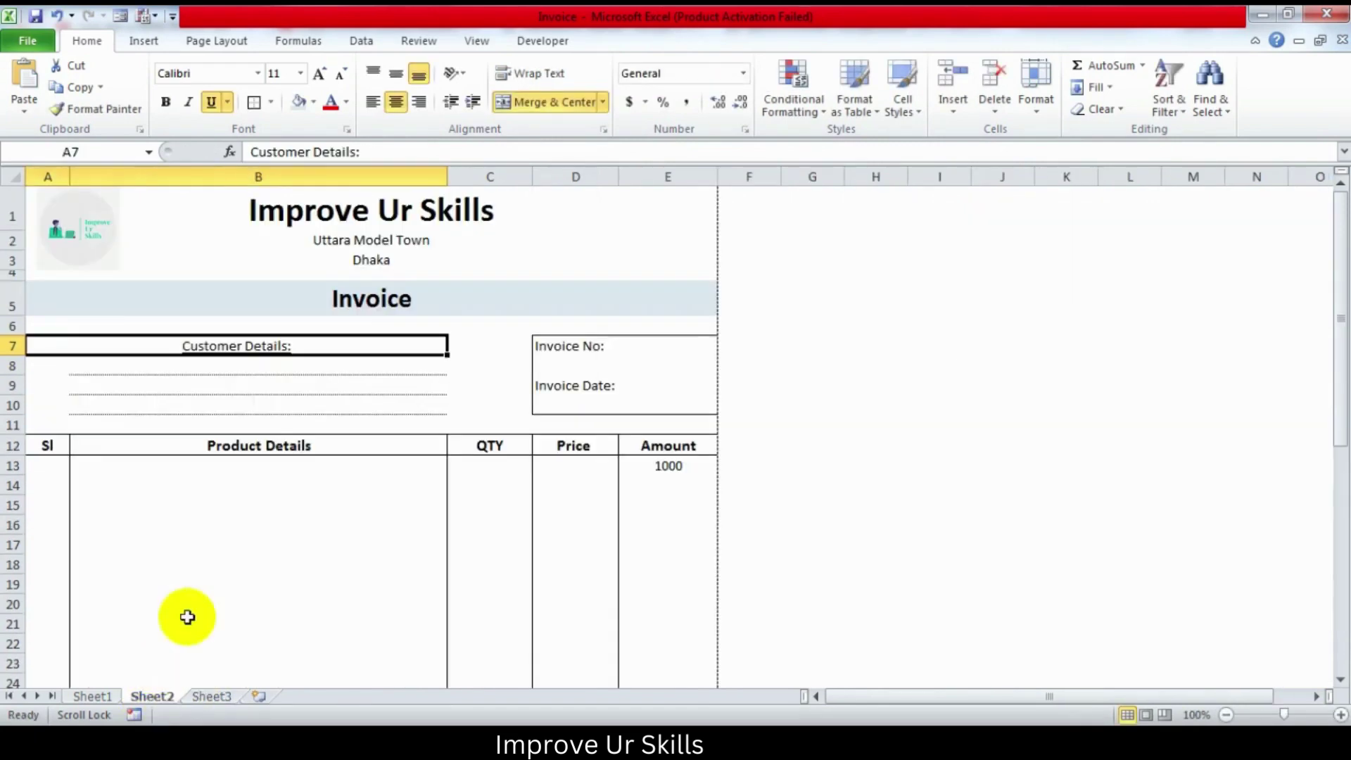
{"action": "left_click", "coordinate": [605, 346]}
{"action": "left_click_drag", "start_coordinate": [606, 345], "coordinate": [529, 346]}
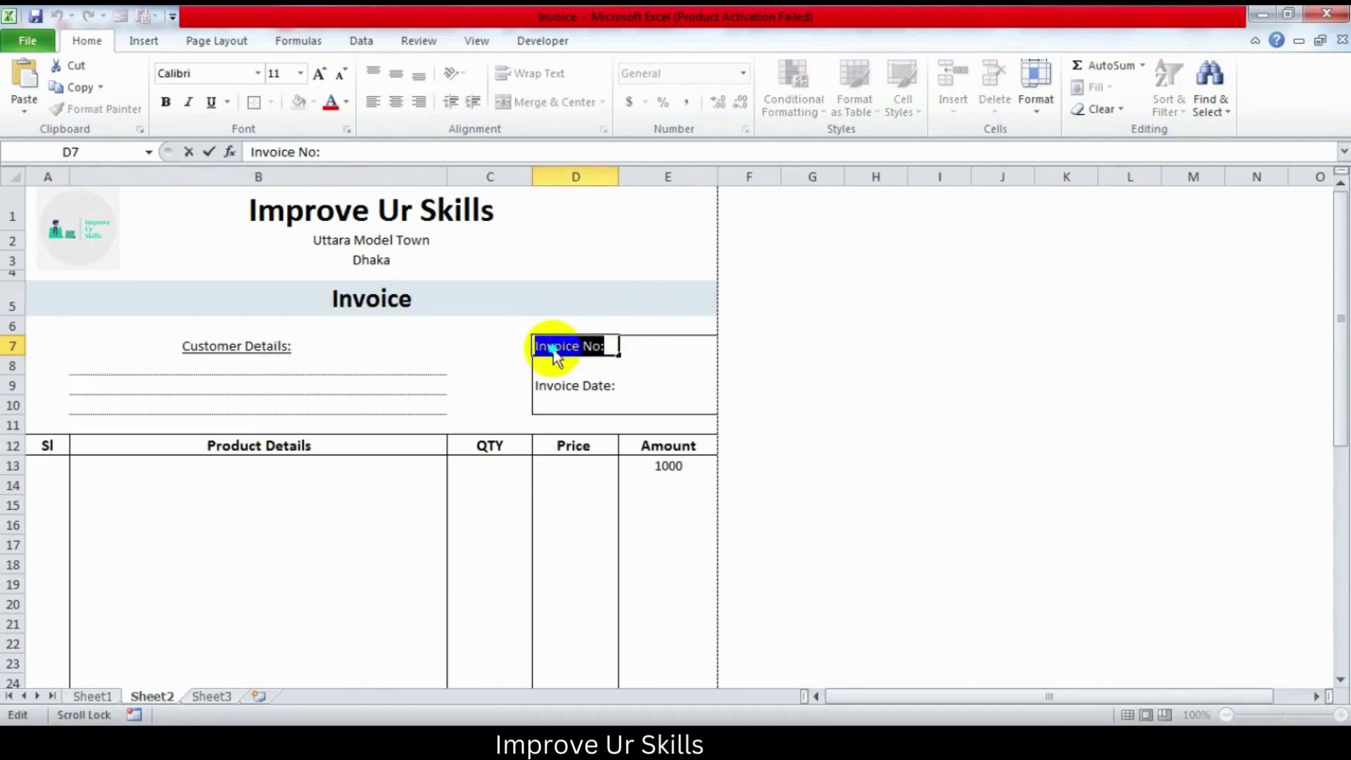
{"action": "right_click", "coordinate": [553, 351]}
{"action": "left_click", "coordinate": [571, 383]}
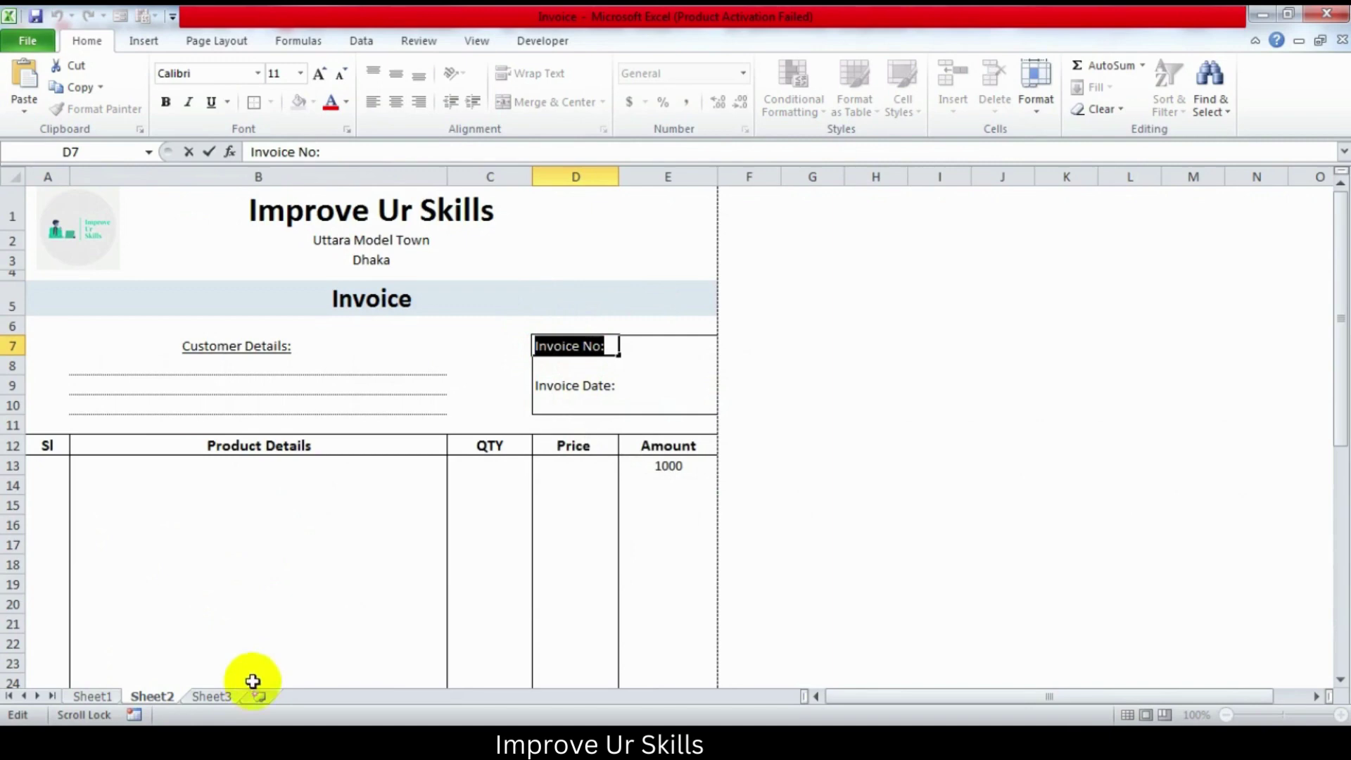
{"action": "left_click", "coordinate": [208, 696]}
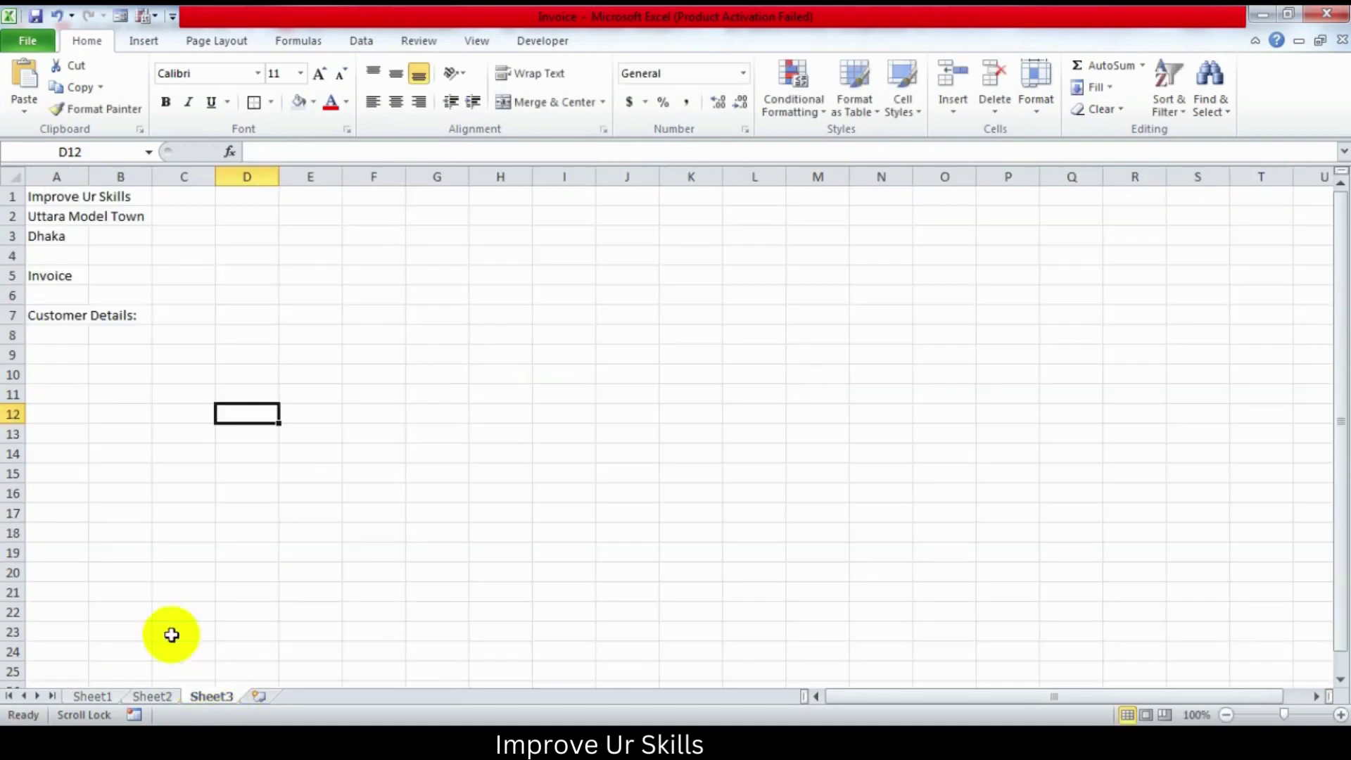
{"action": "right_click", "coordinate": [259, 315]}
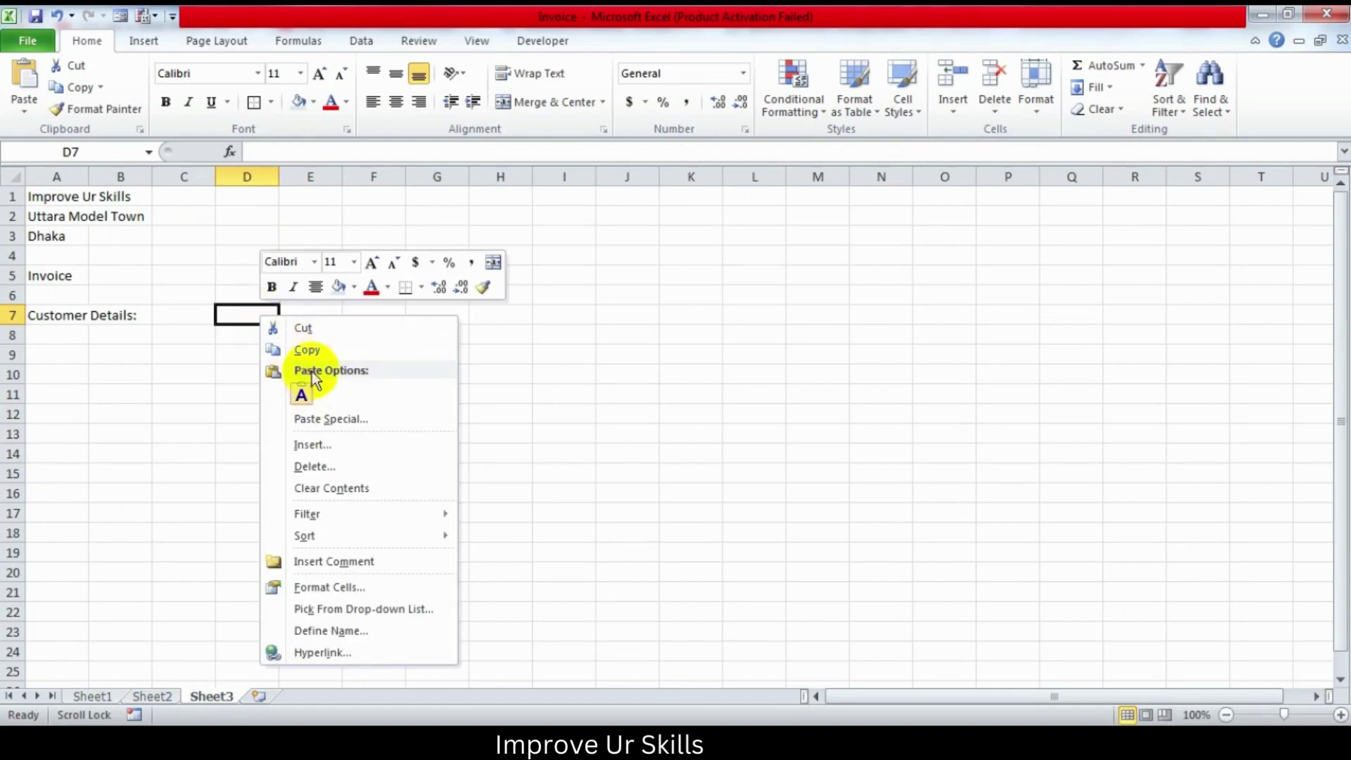
{"action": "left_click", "coordinate": [301, 395]}
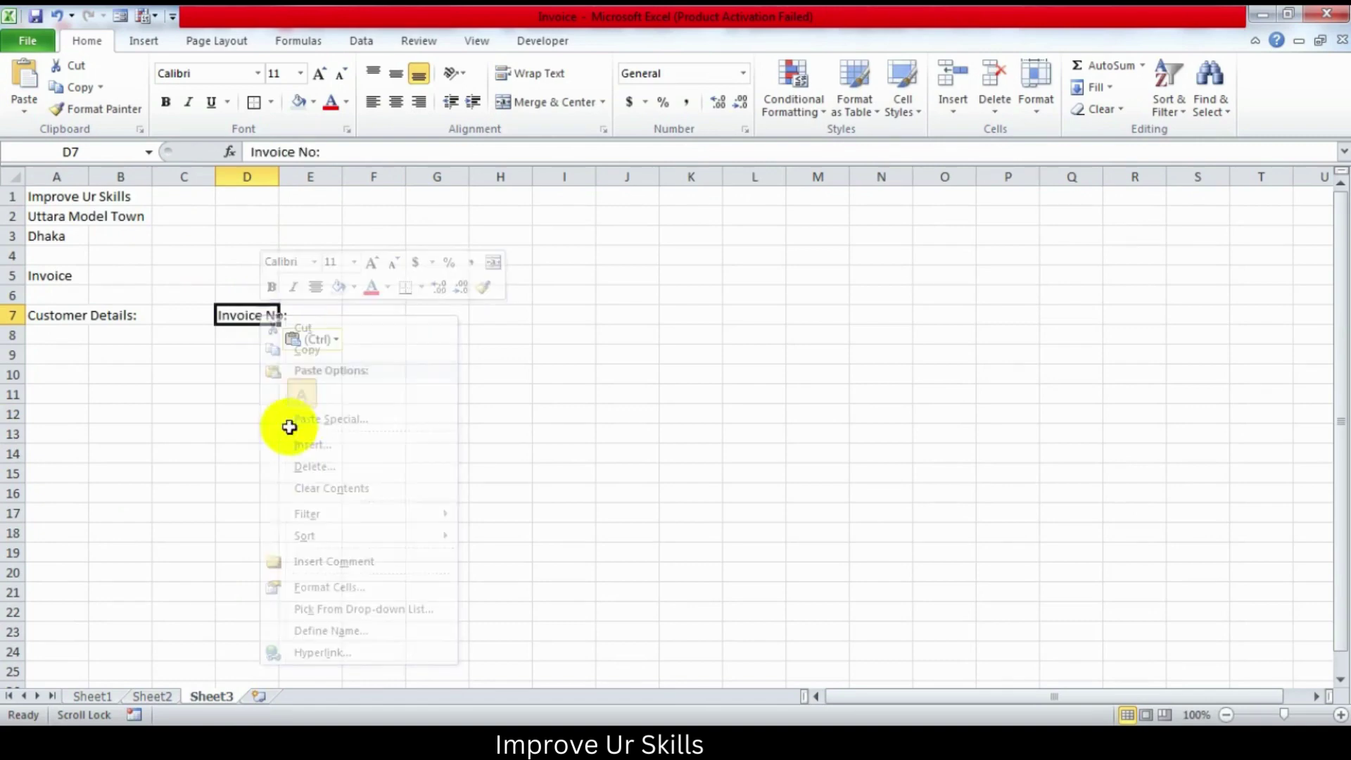
Step: Copy the Invoice Date: label from Sheet2 into cell D9 of Sheet3
{"action": "left_click", "coordinate": [153, 696]}
{"action": "double_click", "coordinate": [599, 385]}
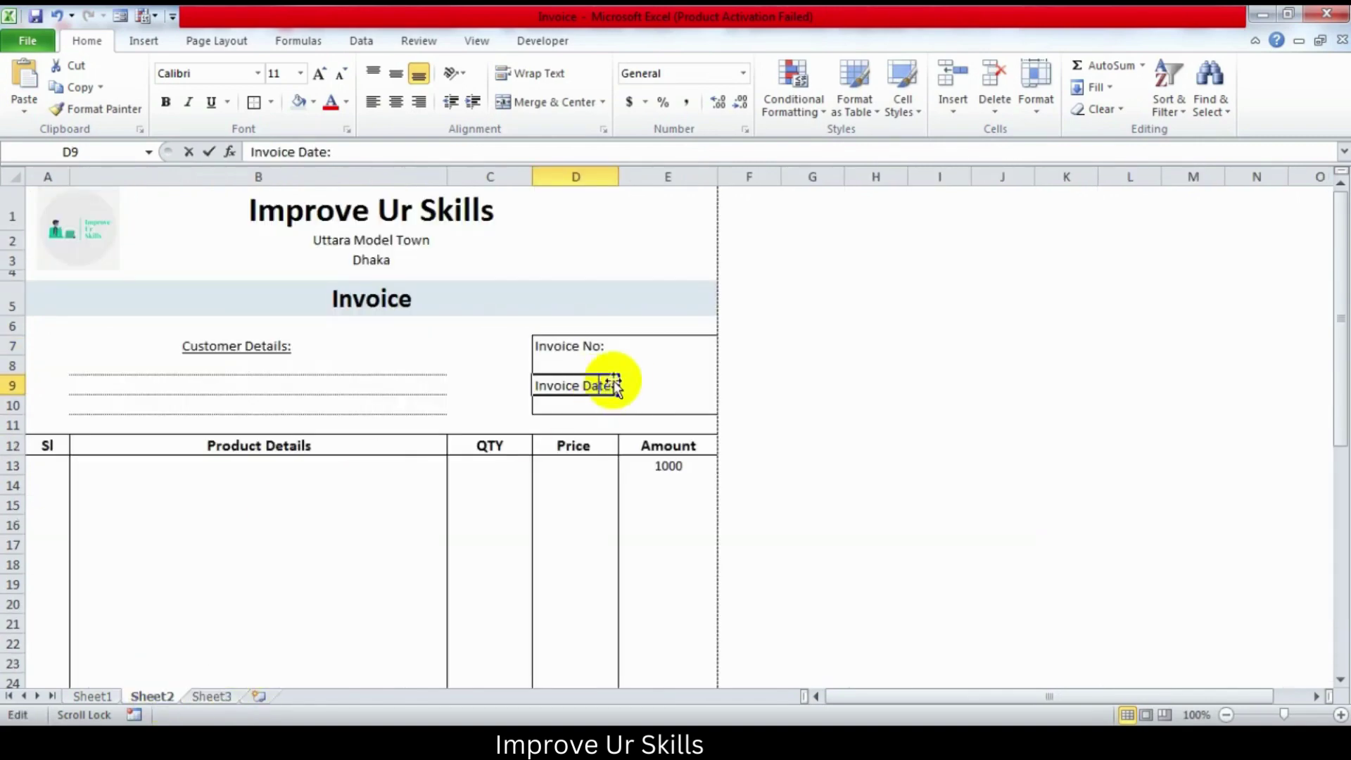
{"action": "left_click_drag", "start_coordinate": [613, 384], "coordinate": [521, 384]}
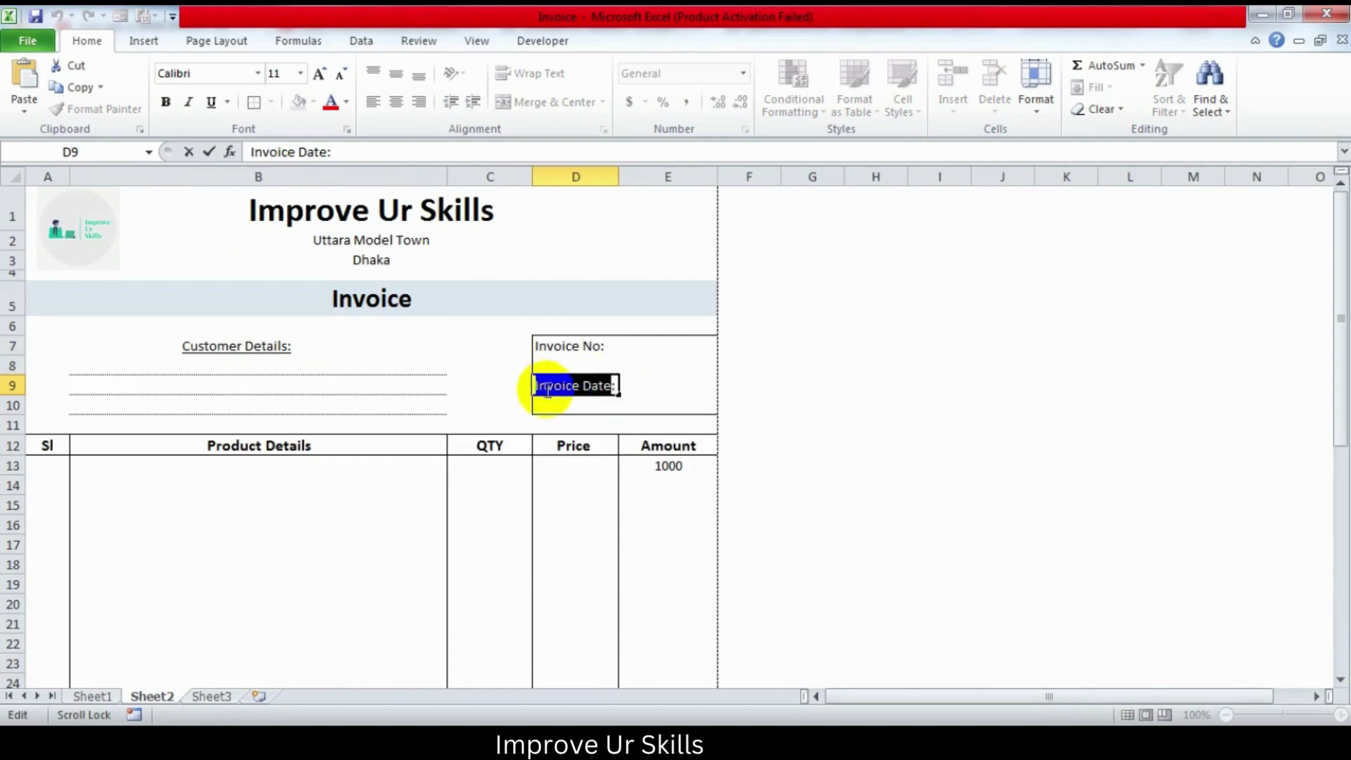
{"action": "right_click", "coordinate": [549, 388]}
{"action": "left_click", "coordinate": [602, 424]}
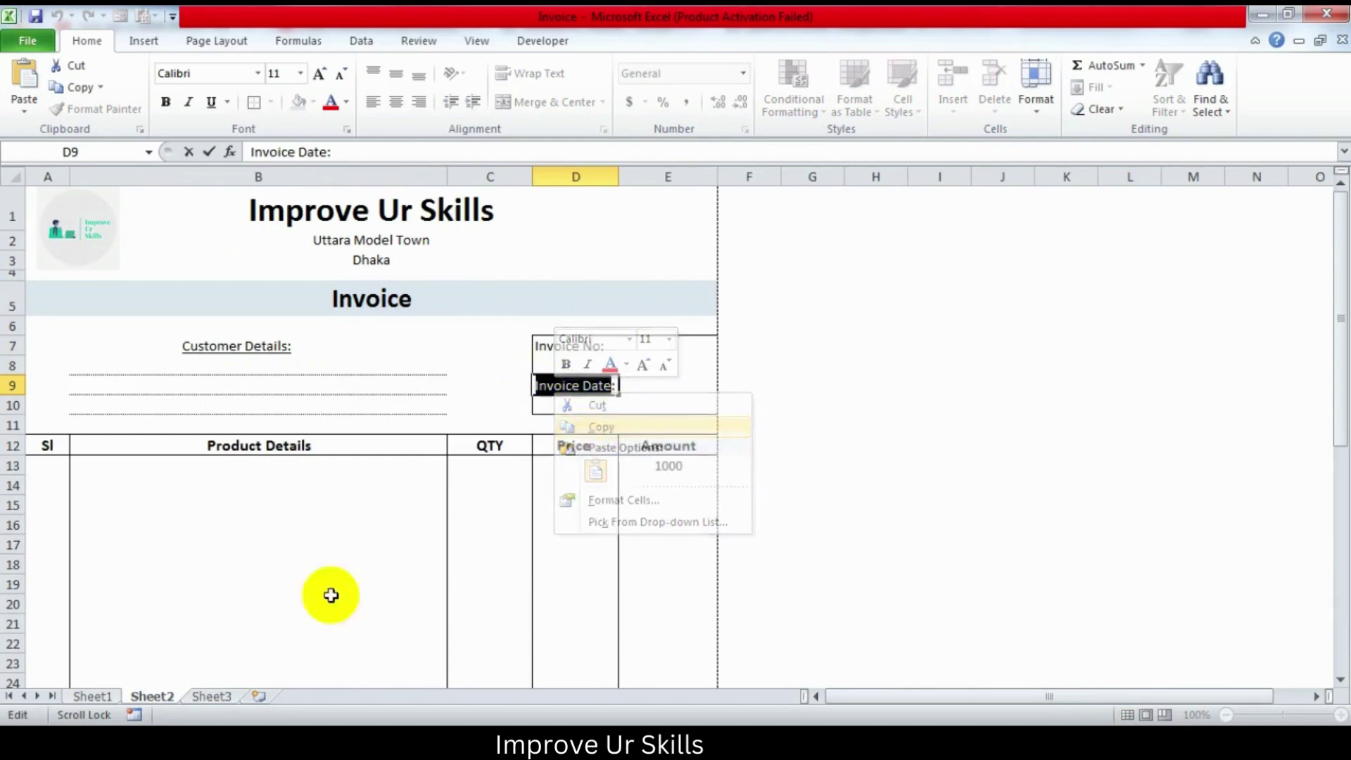
{"action": "left_click", "coordinate": [210, 697]}
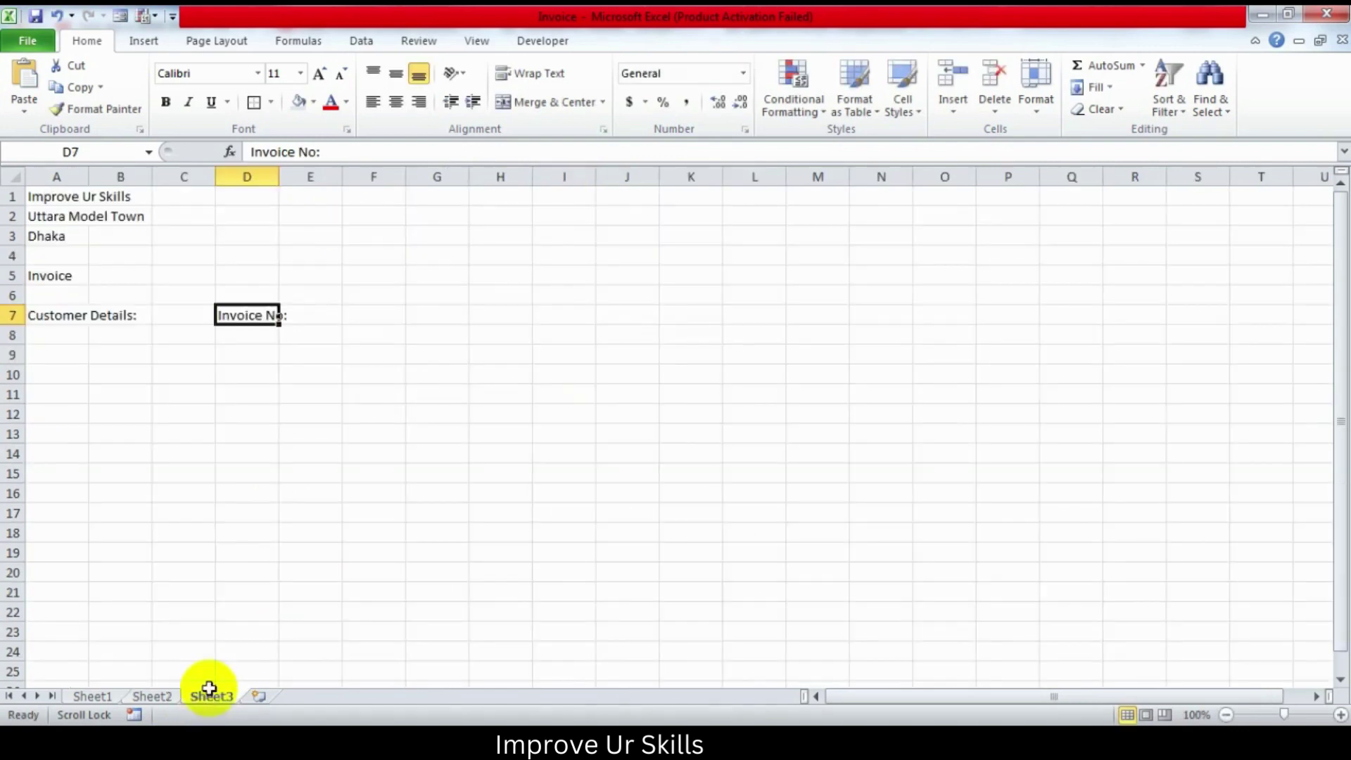
{"action": "double_click", "coordinate": [253, 349]}
{"action": "right_click", "coordinate": [252, 349]}
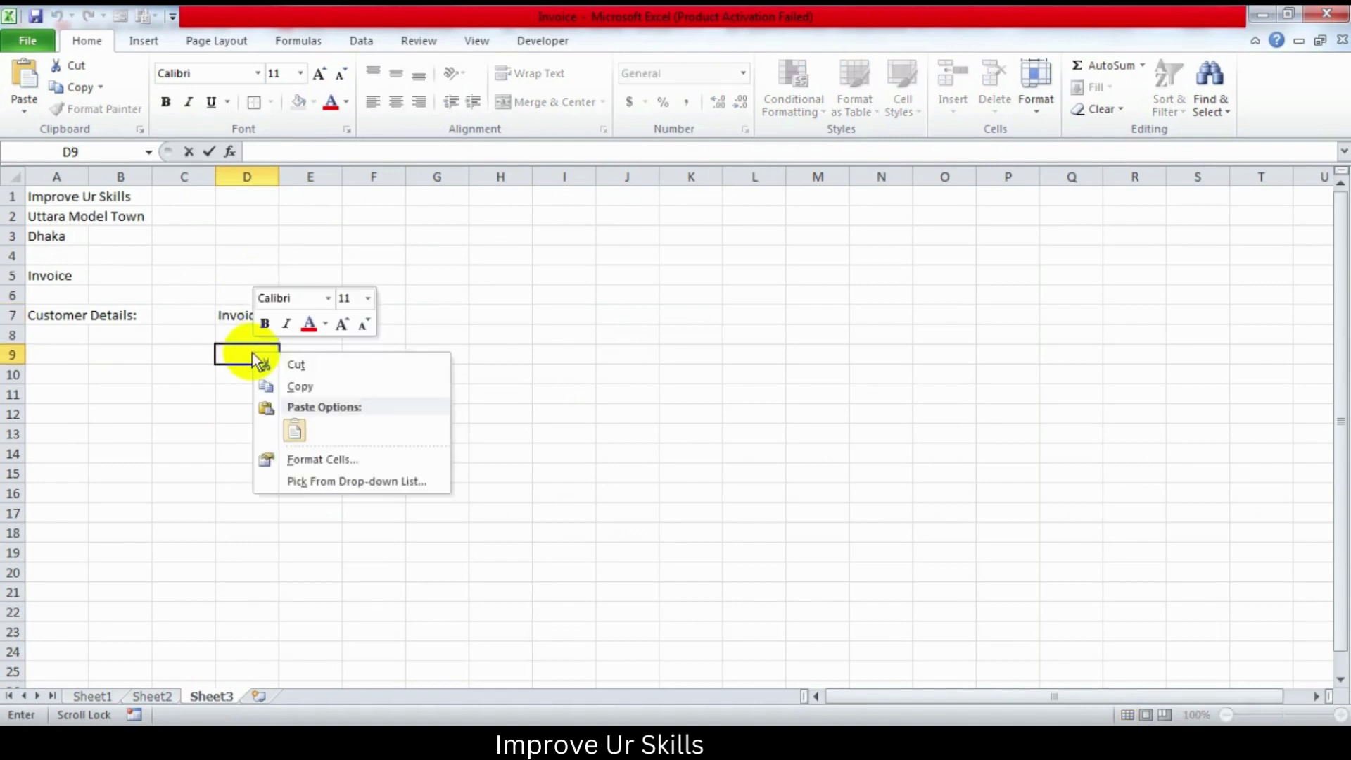
{"action": "left_click", "coordinate": [313, 418]}
{"action": "left_click", "coordinate": [423, 411]}
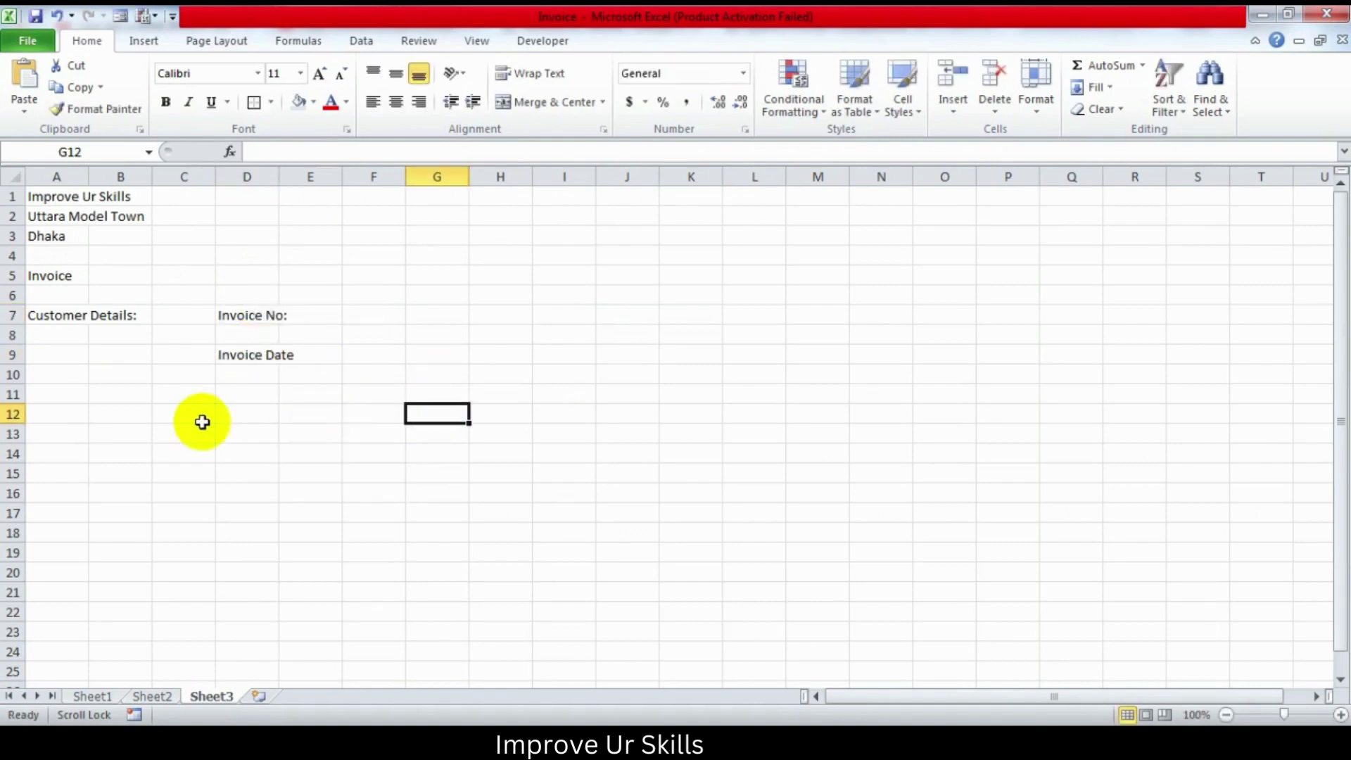
{"action": "scroll", "coordinate": [140, 486], "scroll_direction": "down", "scroll_amount": 2}
{"action": "scroll", "coordinate": [146, 495], "scroll_direction": "up", "scroll_amount": 2}
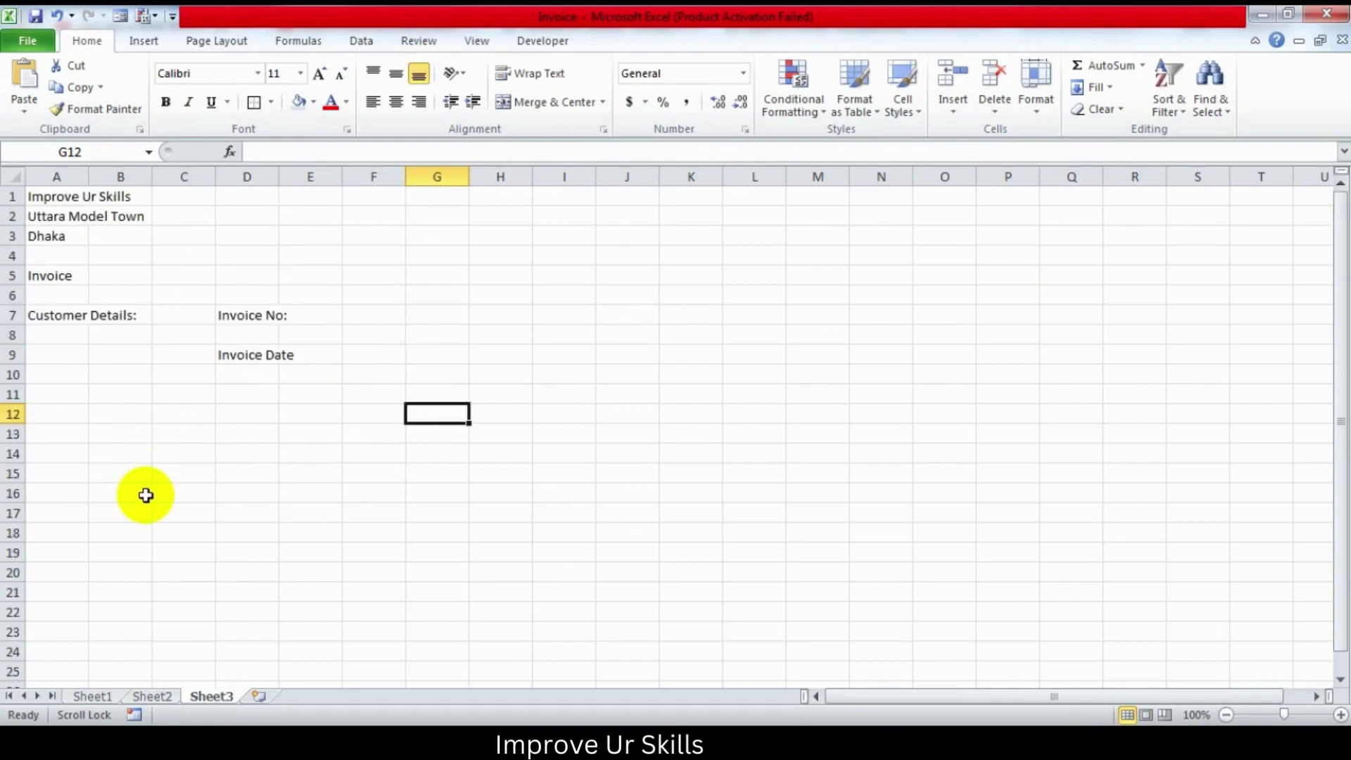
Step: Copy the Sl-to-Amount header row A12:E12 from Sheet2 into A10 of Sheet3
{"action": "left_click", "coordinate": [152, 697]}
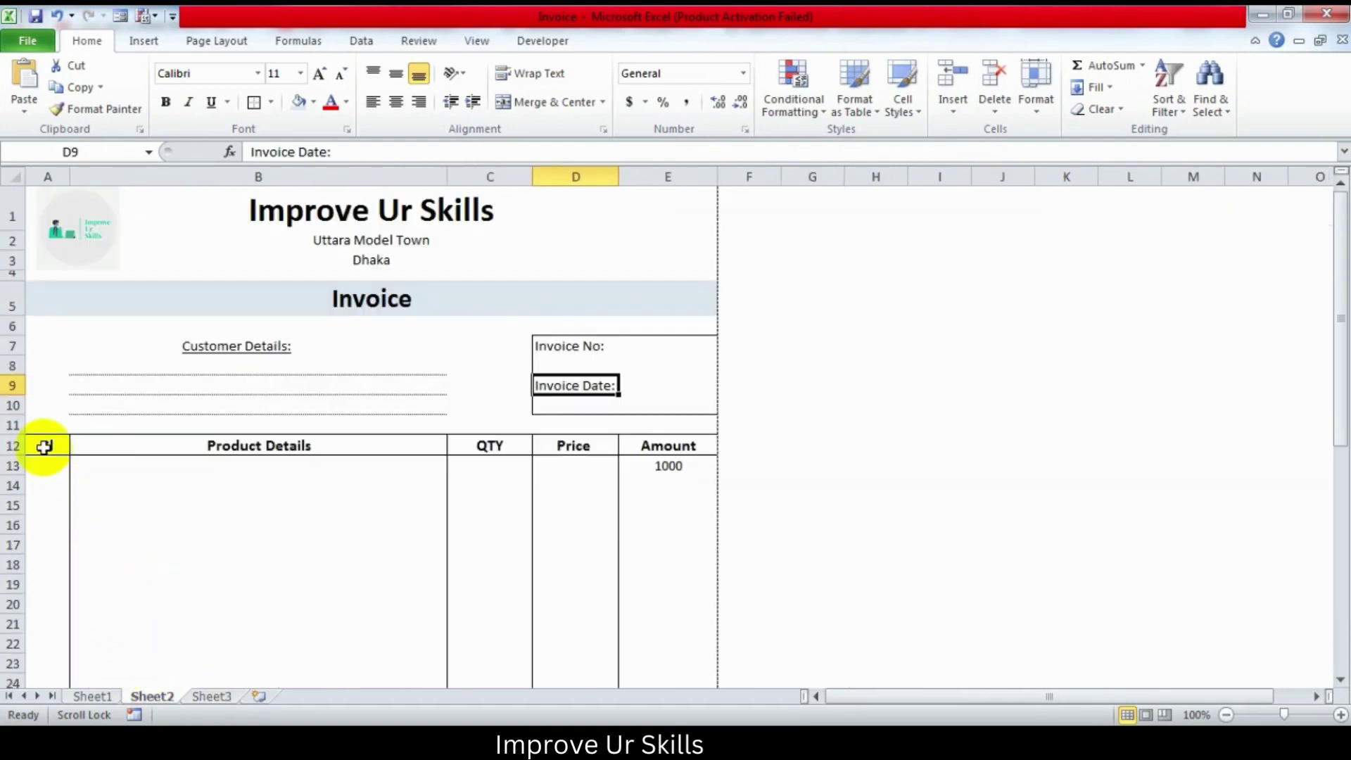
{"action": "left_click_drag", "start_coordinate": [43, 446], "coordinate": [513, 447]}
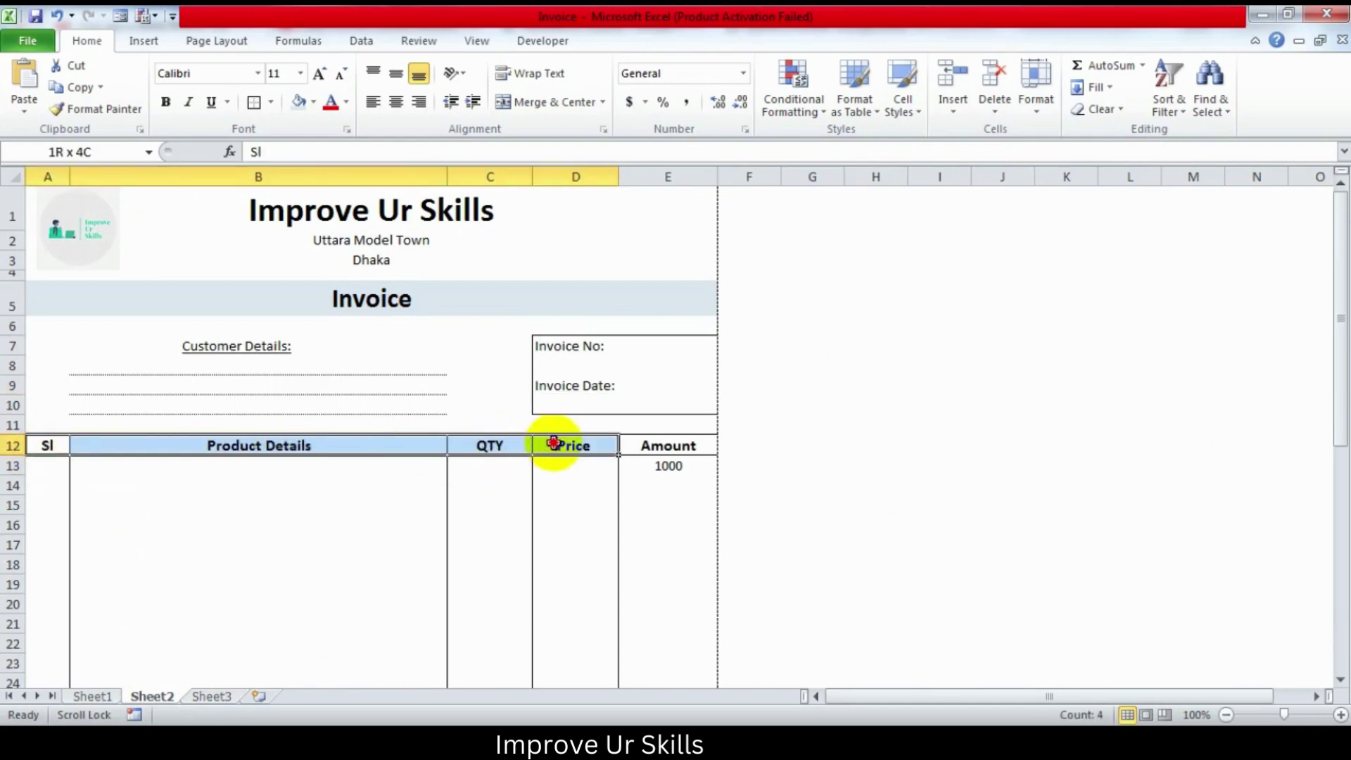
{"action": "left_click_drag", "start_coordinate": [512, 446], "coordinate": [610, 438]}
{"action": "right_click", "coordinate": [576, 451]}
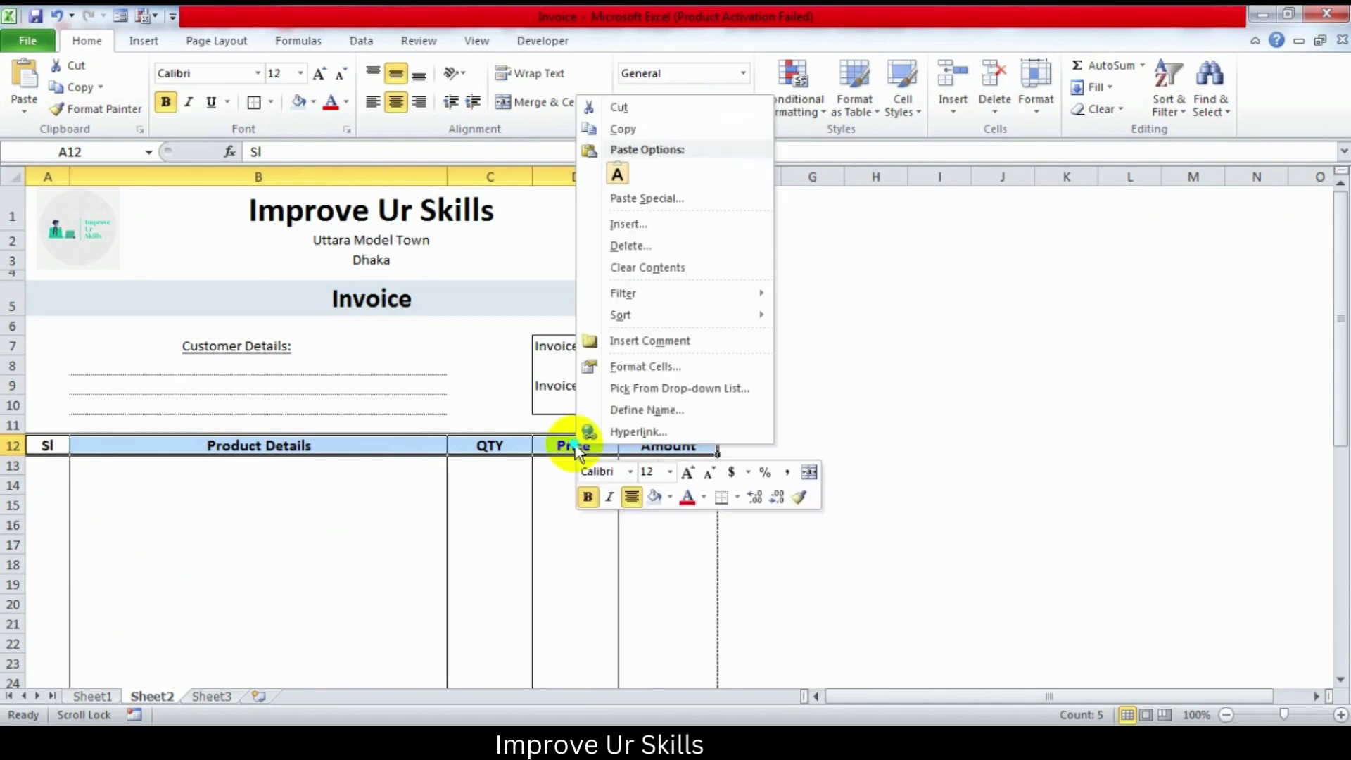
{"action": "left_click", "coordinate": [623, 130]}
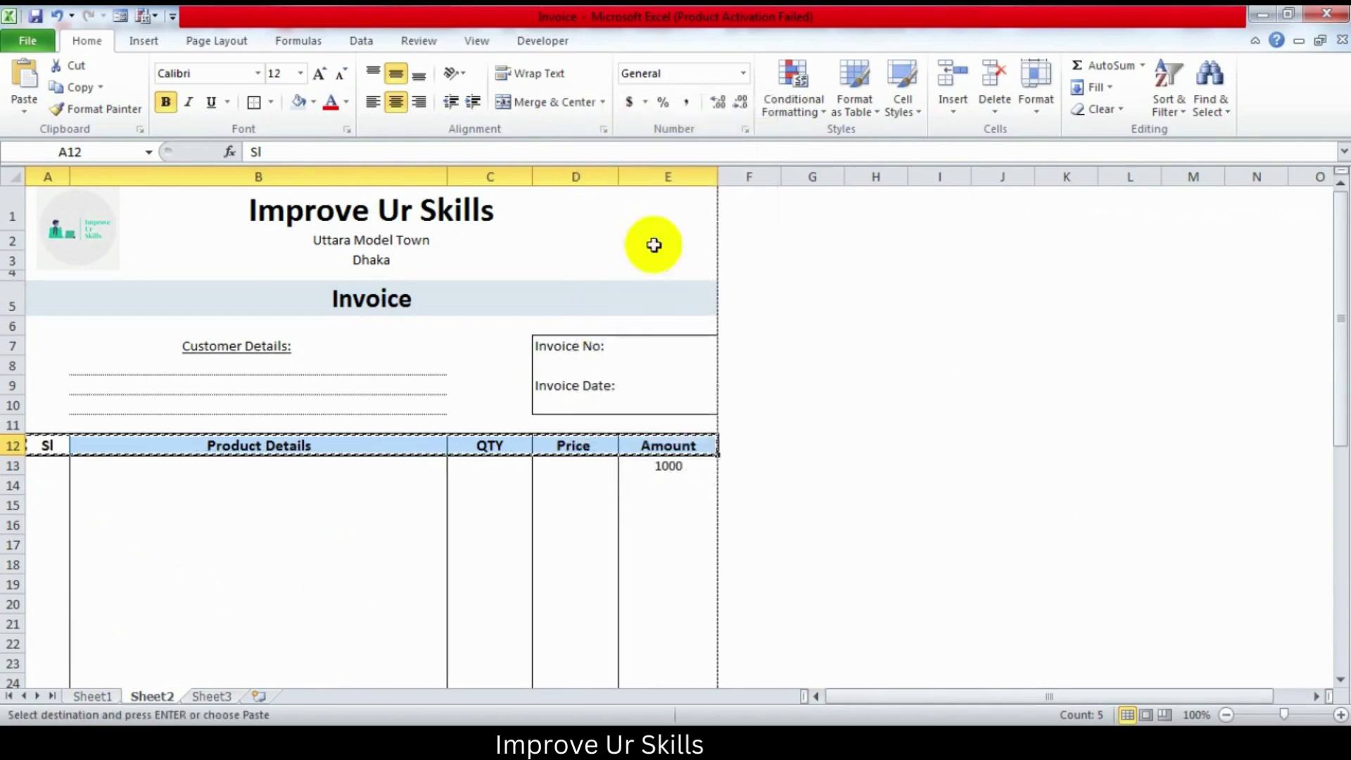
{"action": "left_click", "coordinate": [209, 697]}
{"action": "left_click", "coordinate": [55, 374]}
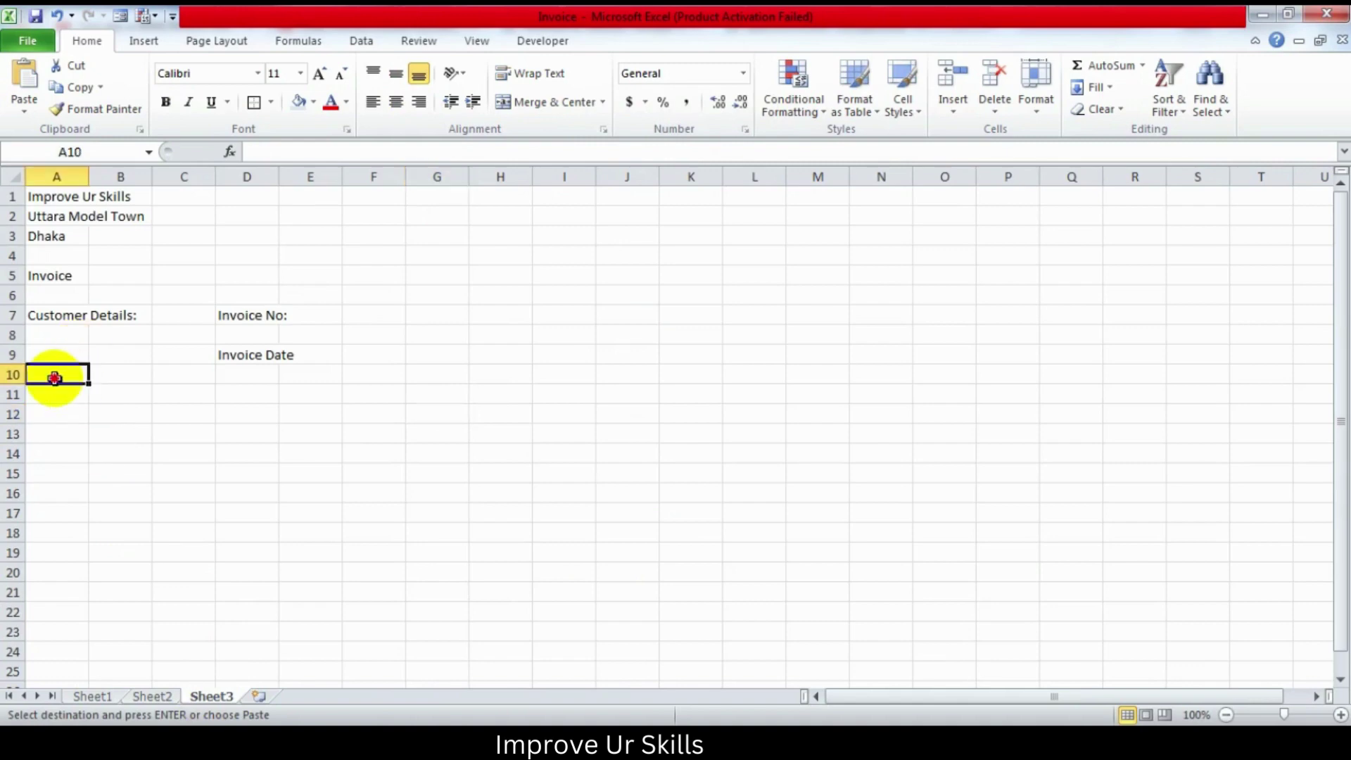
{"action": "right_click", "coordinate": [56, 379]}
{"action": "left_click", "coordinate": [97, 107]}
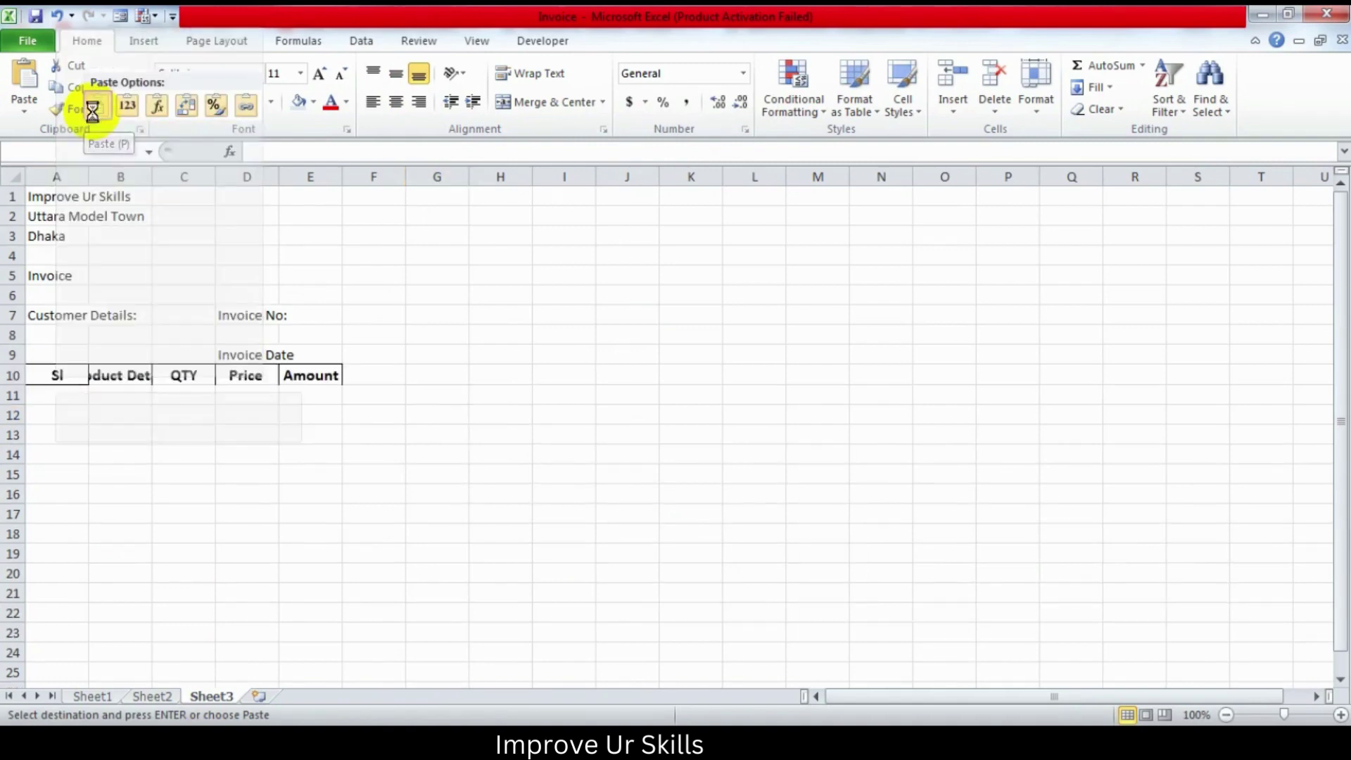
{"action": "left_click", "coordinate": [258, 622]}
Step: Remove all borders from the pasted headers A10:E10 with No Border
{"action": "left_click_drag", "start_coordinate": [57, 371], "coordinate": [297, 377]}
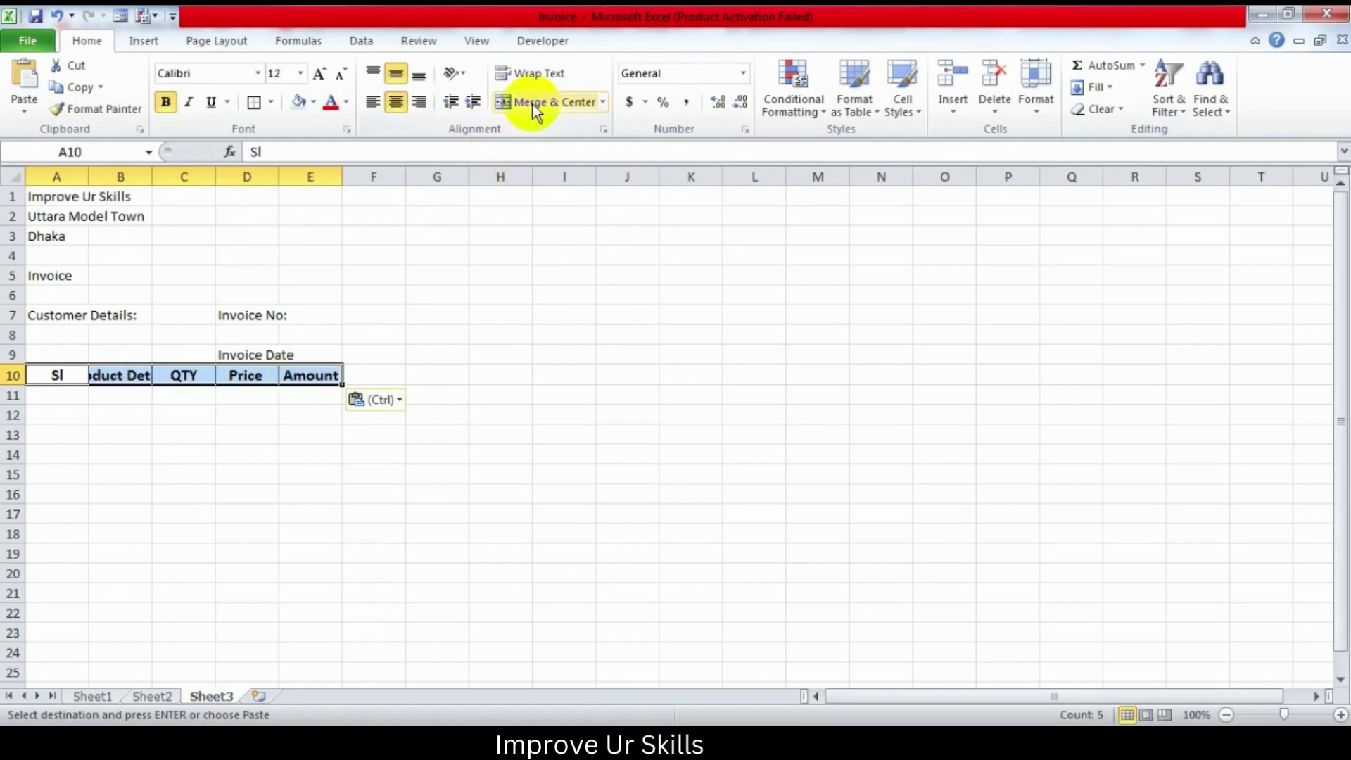
{"action": "left_click", "coordinate": [272, 103]}
{"action": "left_click", "coordinate": [278, 236]}
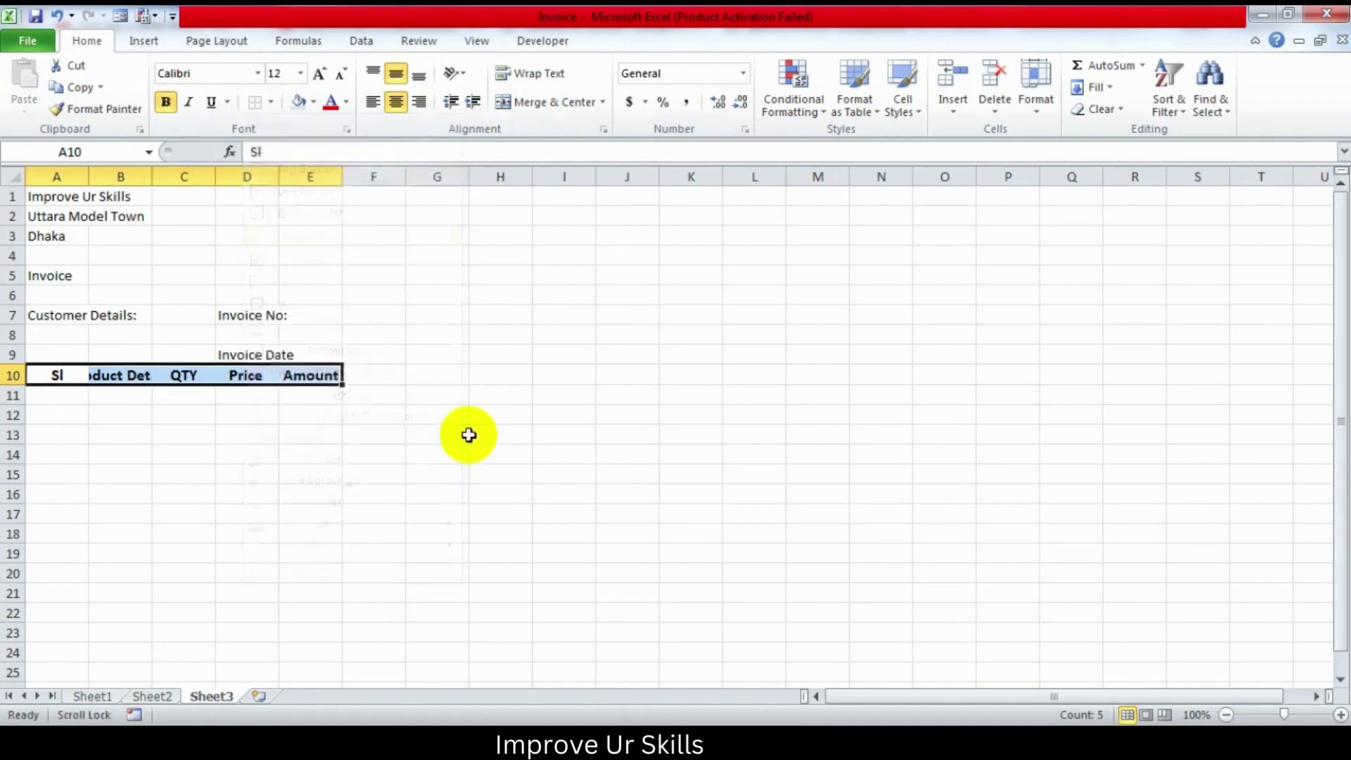
{"action": "left_click", "coordinate": [468, 435]}
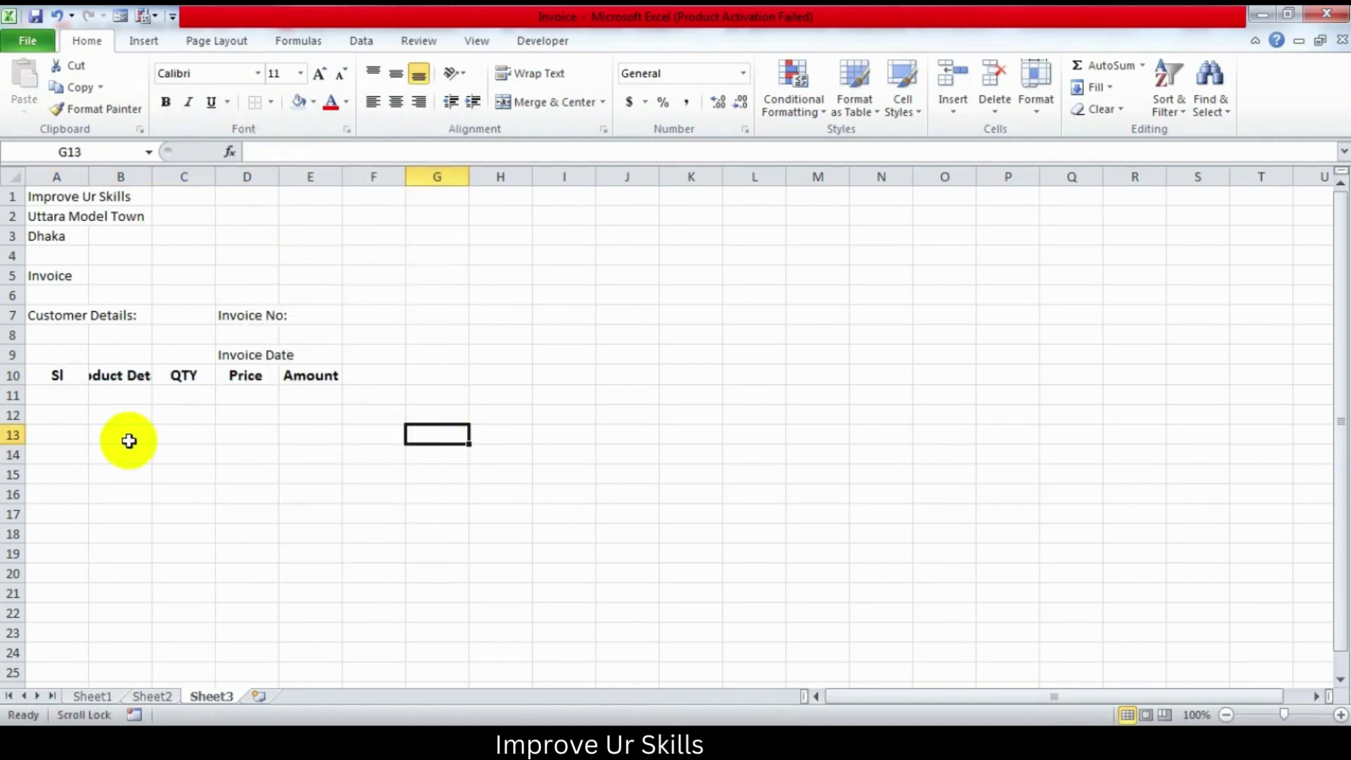
Step: Autofit column B and narrow column A to 44 pixels
{"action": "double_click", "coordinate": [153, 169]}
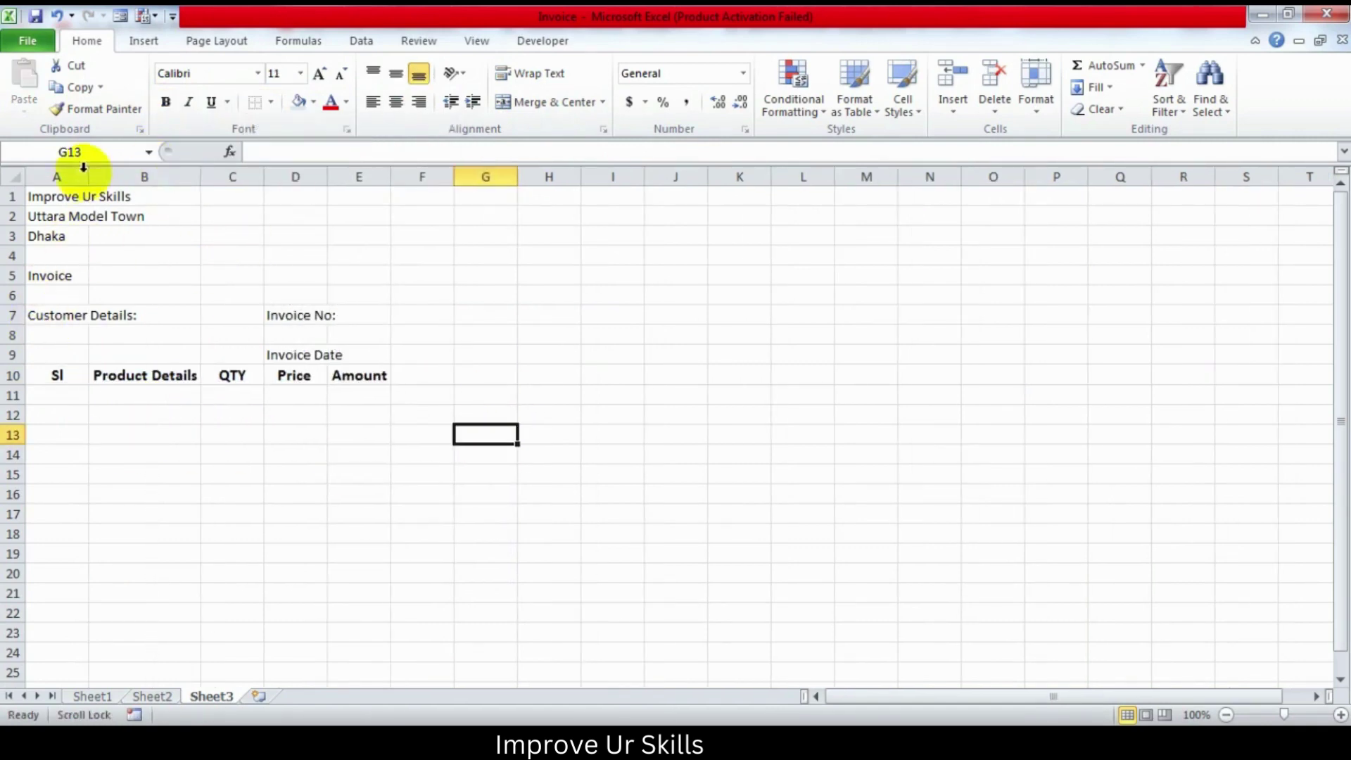
{"action": "left_click_drag", "start_coordinate": [82, 171], "coordinate": [65, 185]}
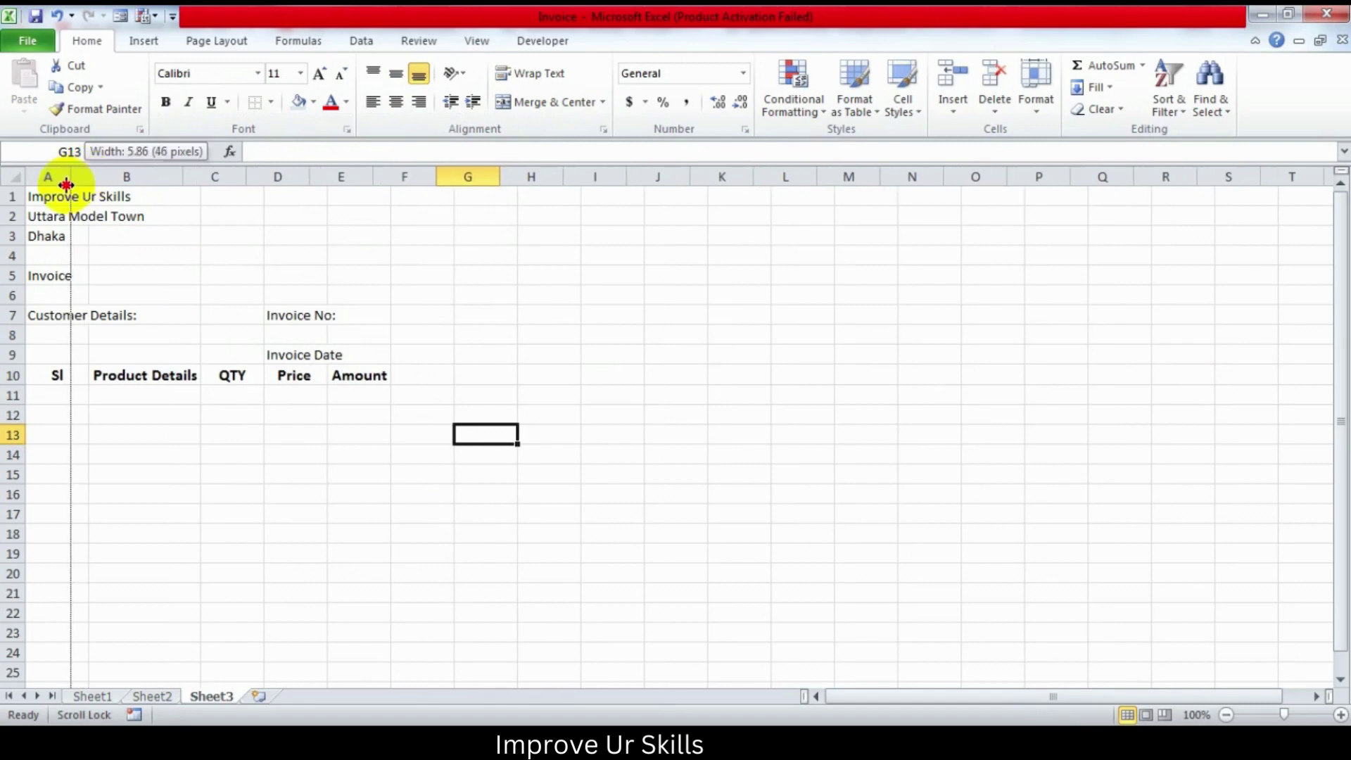
{"action": "left_click_drag", "start_coordinate": [65, 184], "coordinate": [64, 185]}
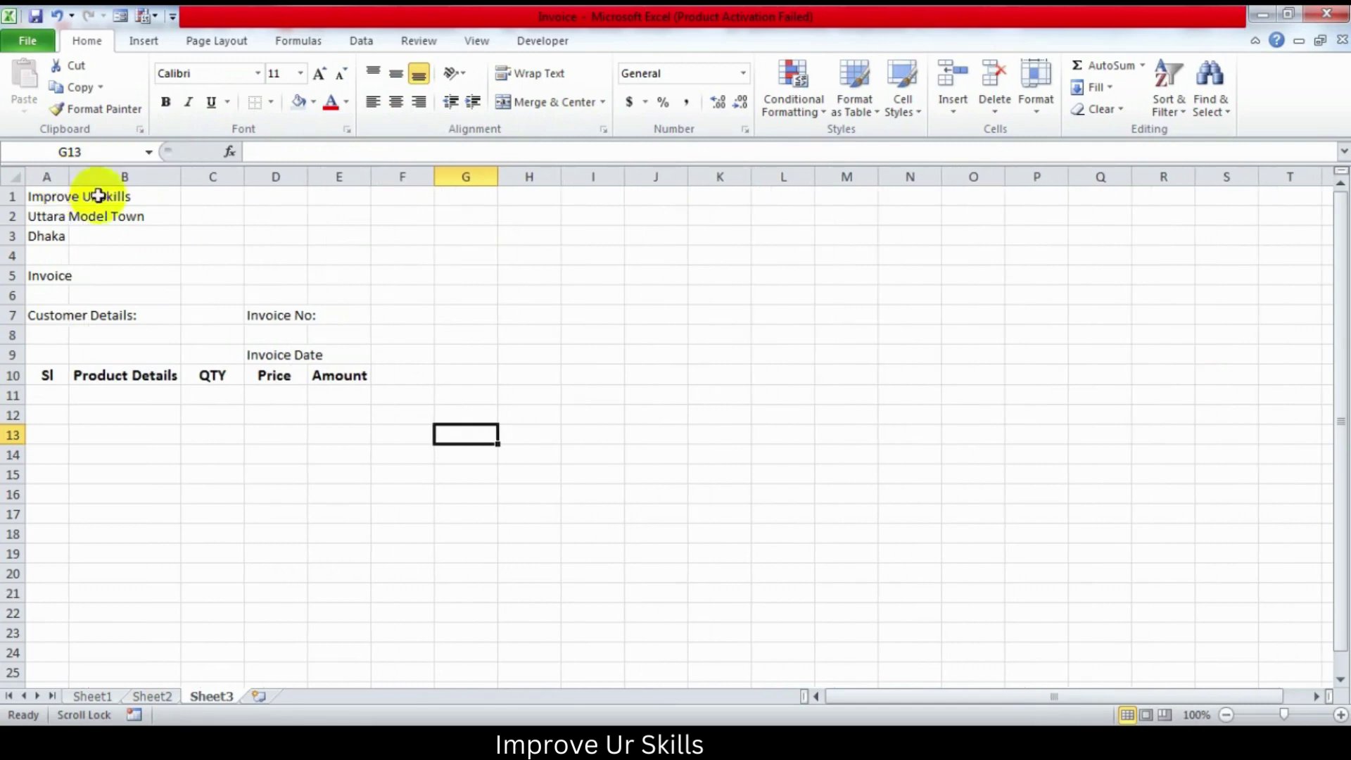
{"action": "left_click", "coordinate": [275, 553]}
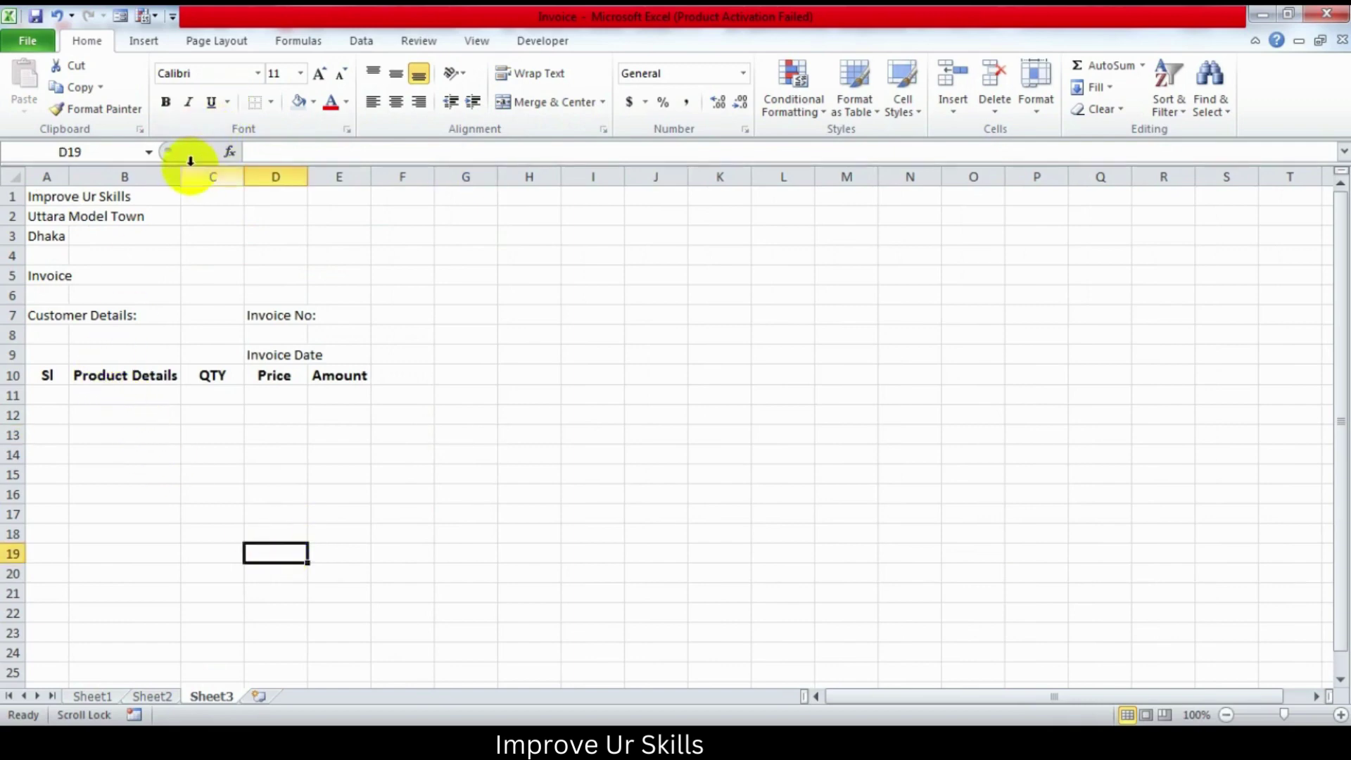
Step: Widen the Product Details column B substantially and the Price column D slightly
{"action": "left_click_drag", "start_coordinate": [182, 175], "coordinate": [354, 183]}
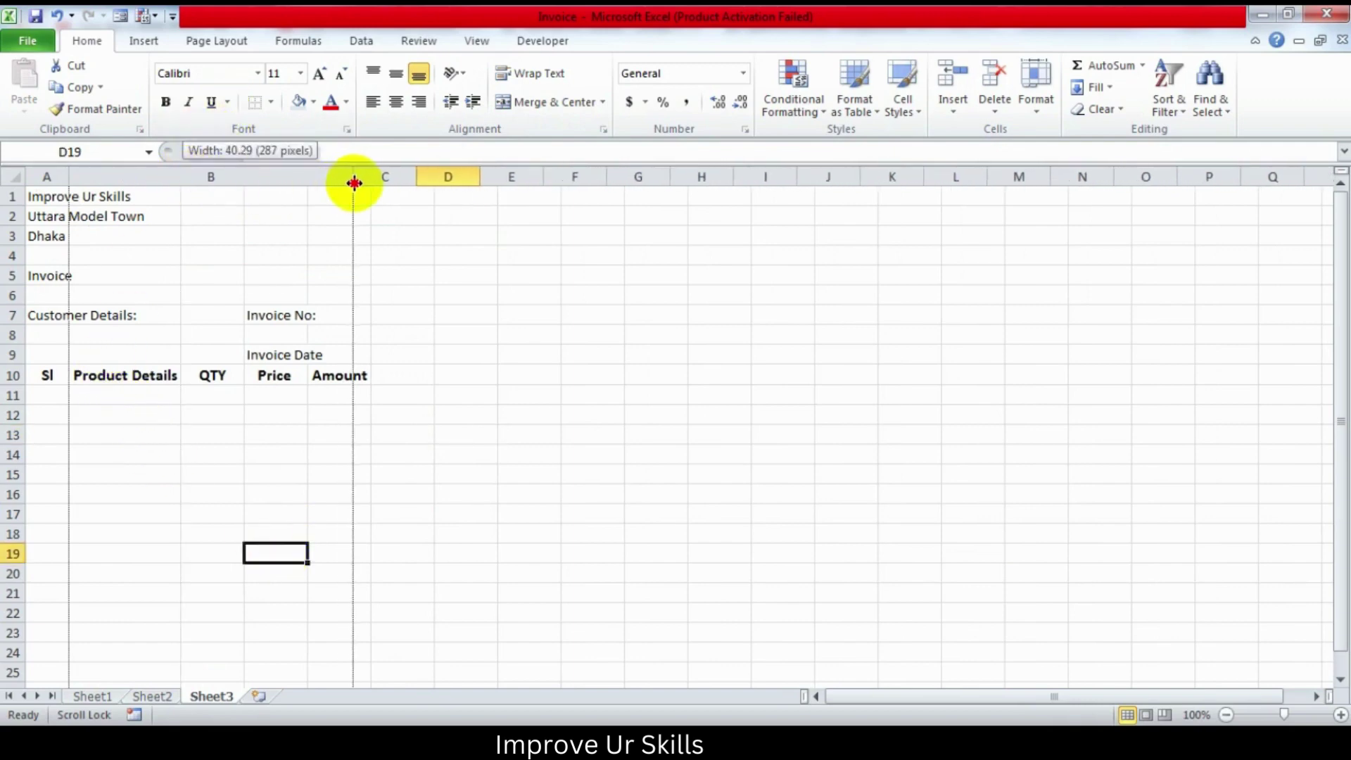
{"action": "mouse_move", "coordinate": [355, 182]}
{"action": "left_mouse_down"}
{"action": "mouse_move", "coordinate": [428, 169]}
{"action": "mouse_move", "coordinate": [611, 180]}
{"action": "left_mouse_up"}
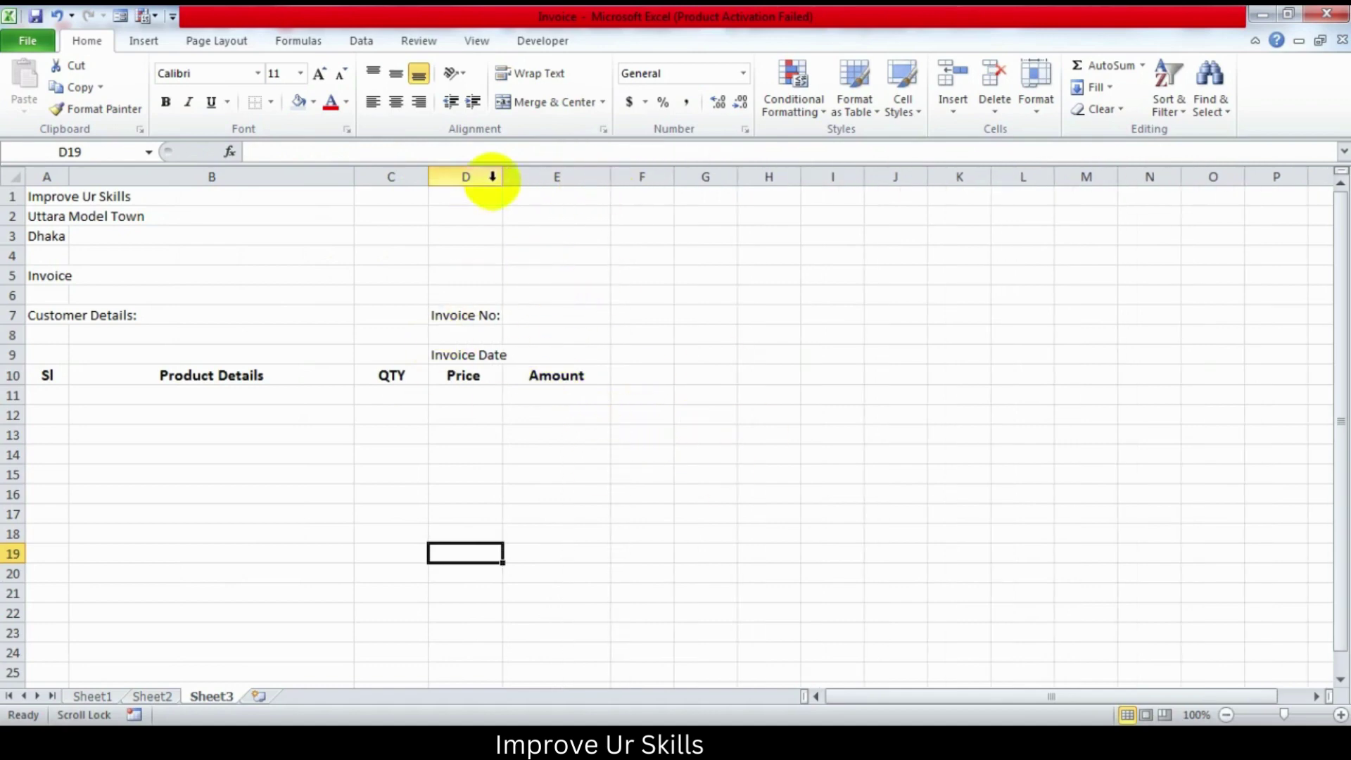
{"action": "left_click_drag", "start_coordinate": [502, 176], "coordinate": [511, 176]}
{"action": "left_click", "coordinate": [711, 375]}
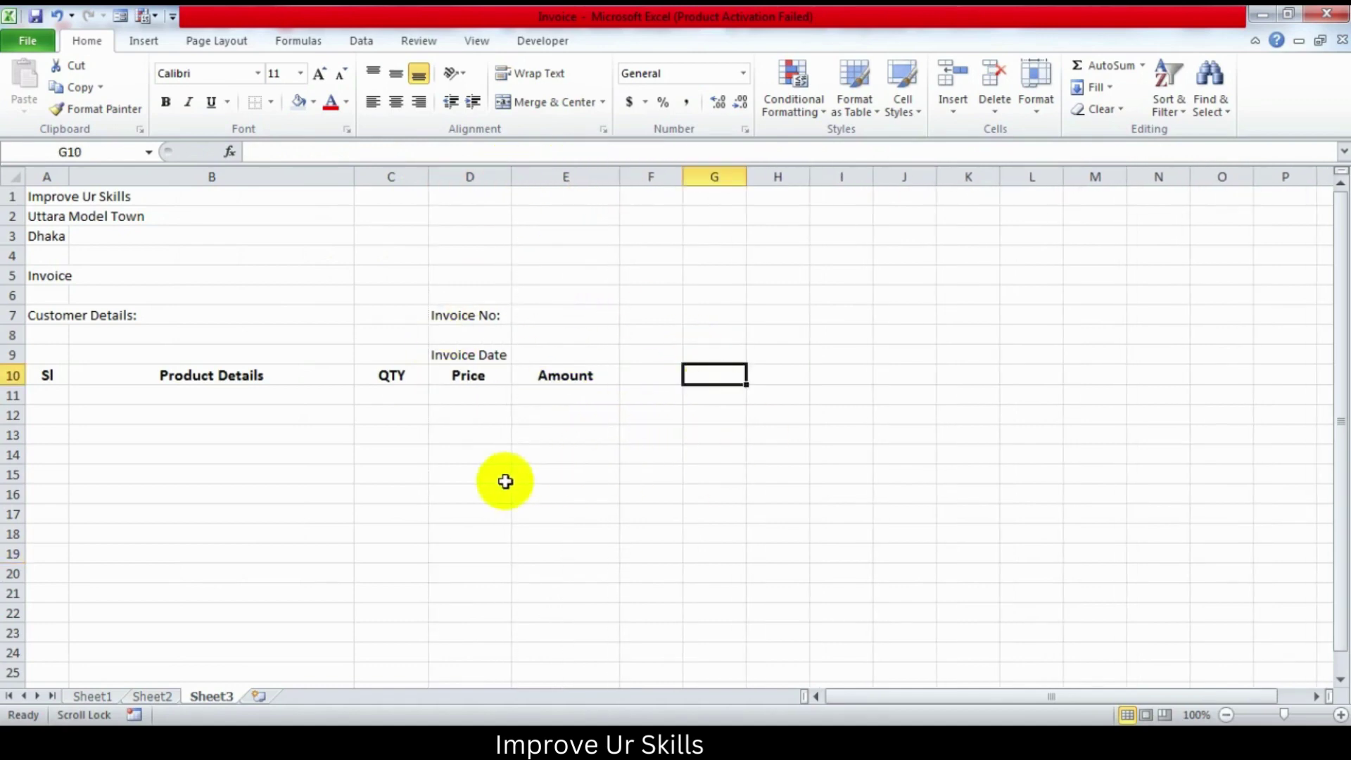
{"action": "left_click", "coordinate": [259, 515]}
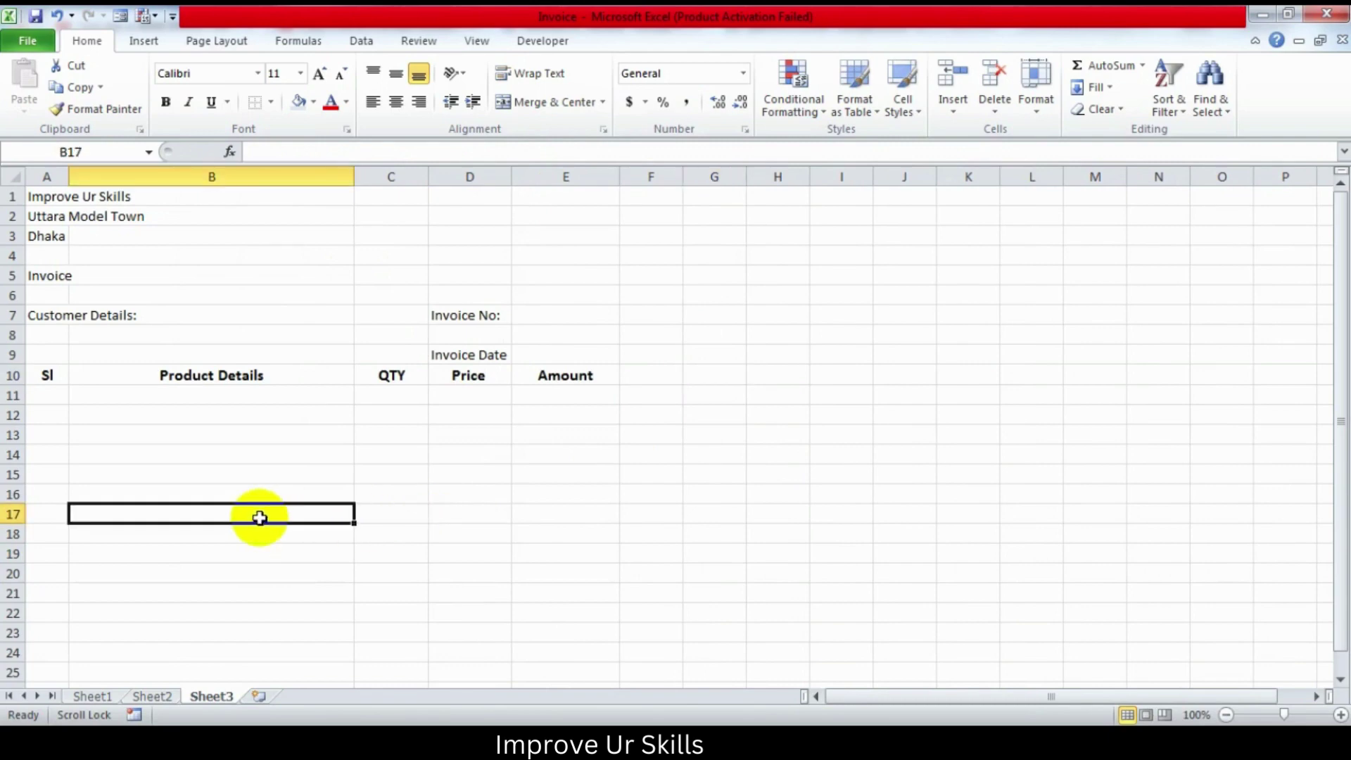
Step: Apply the Normal margin preset to Sheet3's page layout, reapplying it once to confirm
{"action": "left_click", "coordinate": [218, 41]}
{"action": "left_click", "coordinate": [145, 99]}
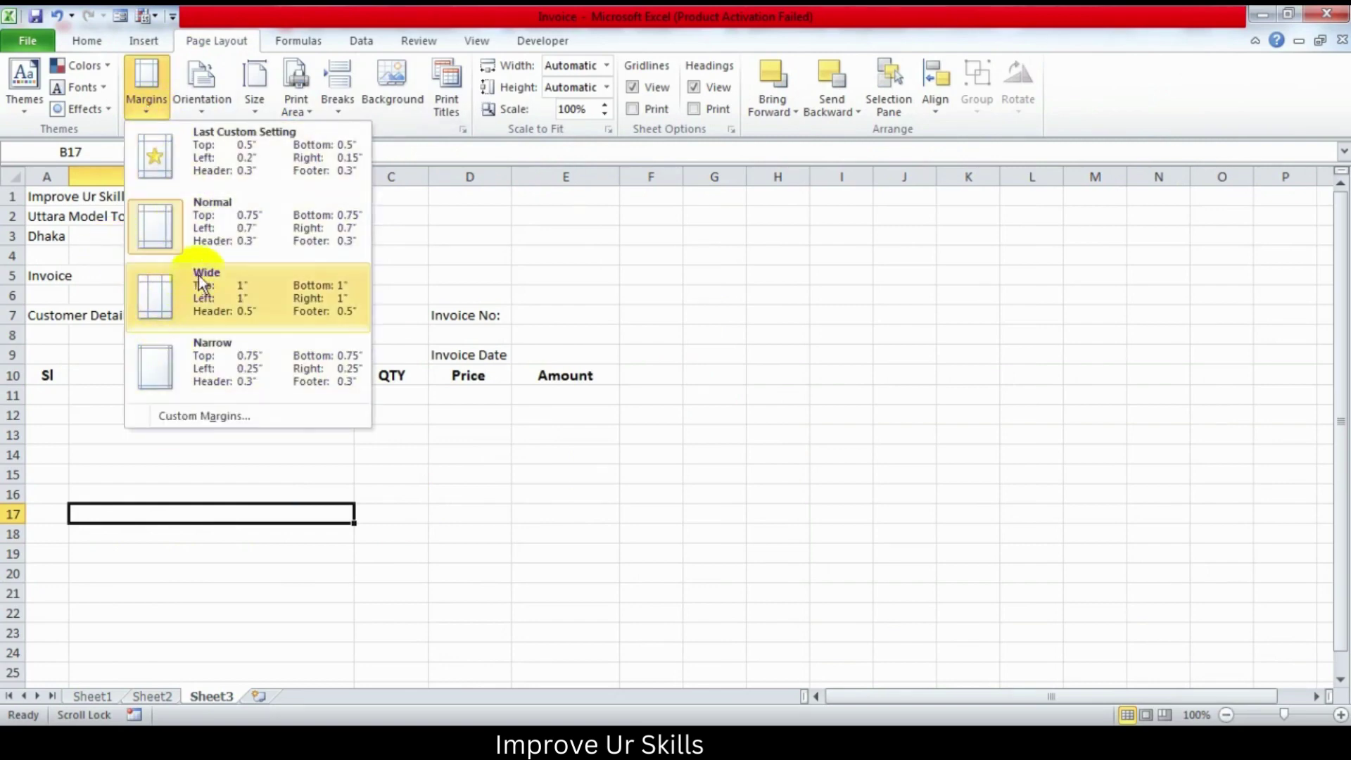
{"action": "left_click", "coordinate": [235, 243]}
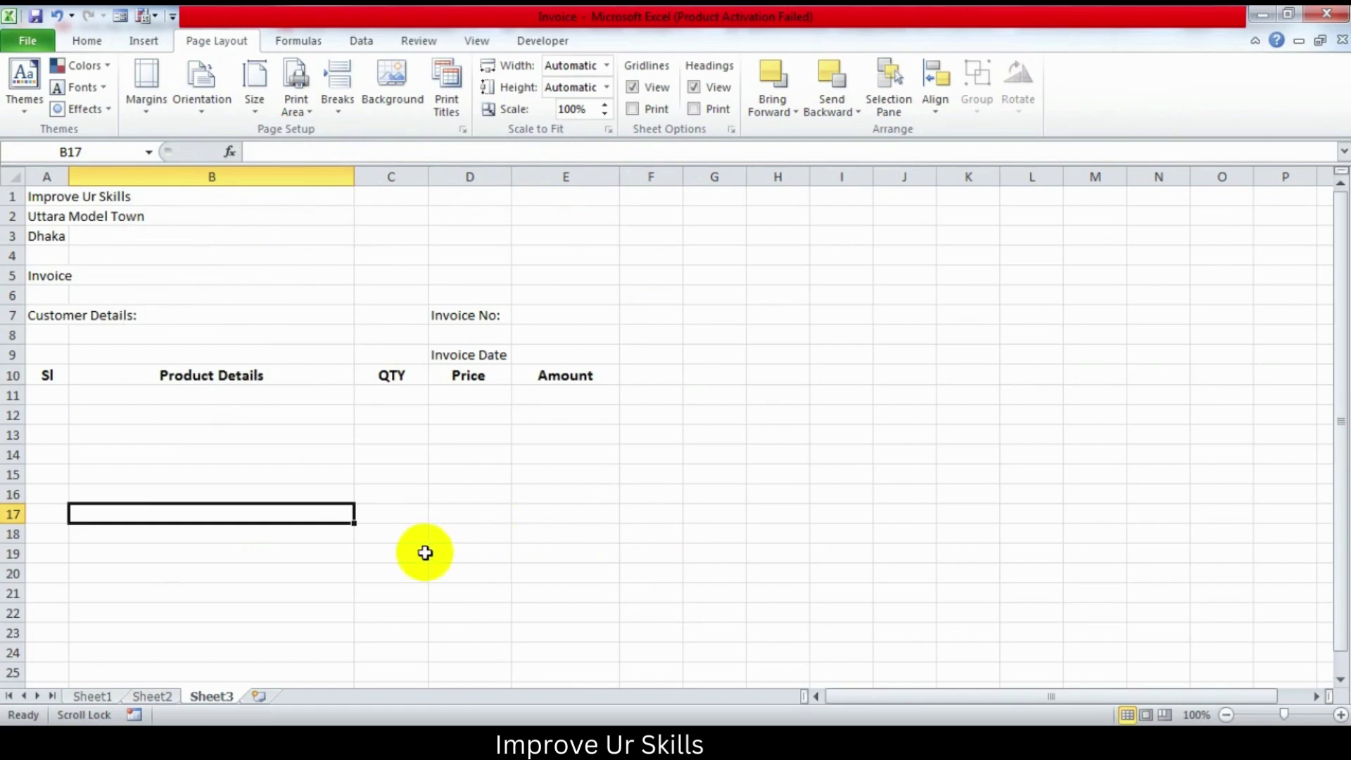
{"action": "left_click", "coordinate": [492, 474]}
{"action": "scroll", "coordinate": [500, 489], "scroll_direction": "down", "scroll_amount": 1}
{"action": "scroll", "coordinate": [499, 493], "scroll_direction": "up", "scroll_amount": 1}
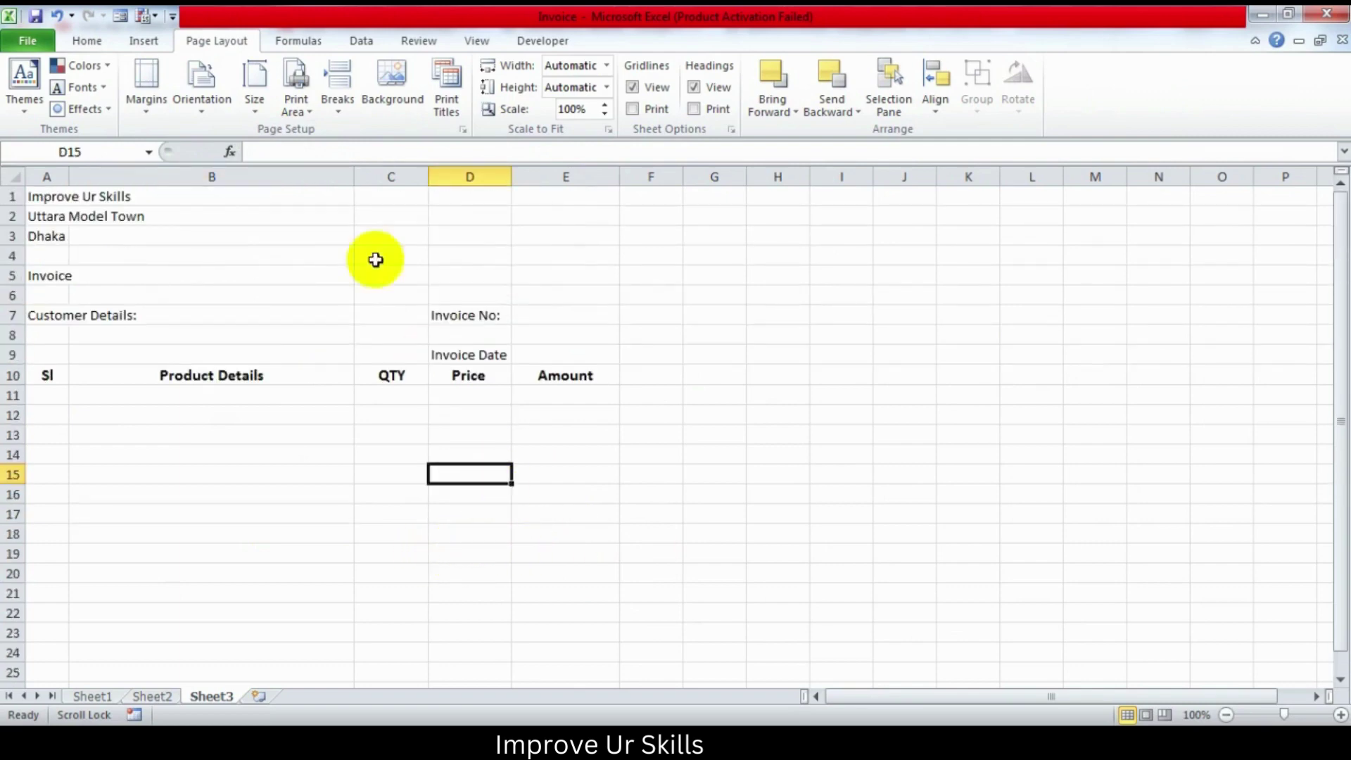
{"action": "left_click", "coordinate": [151, 116]}
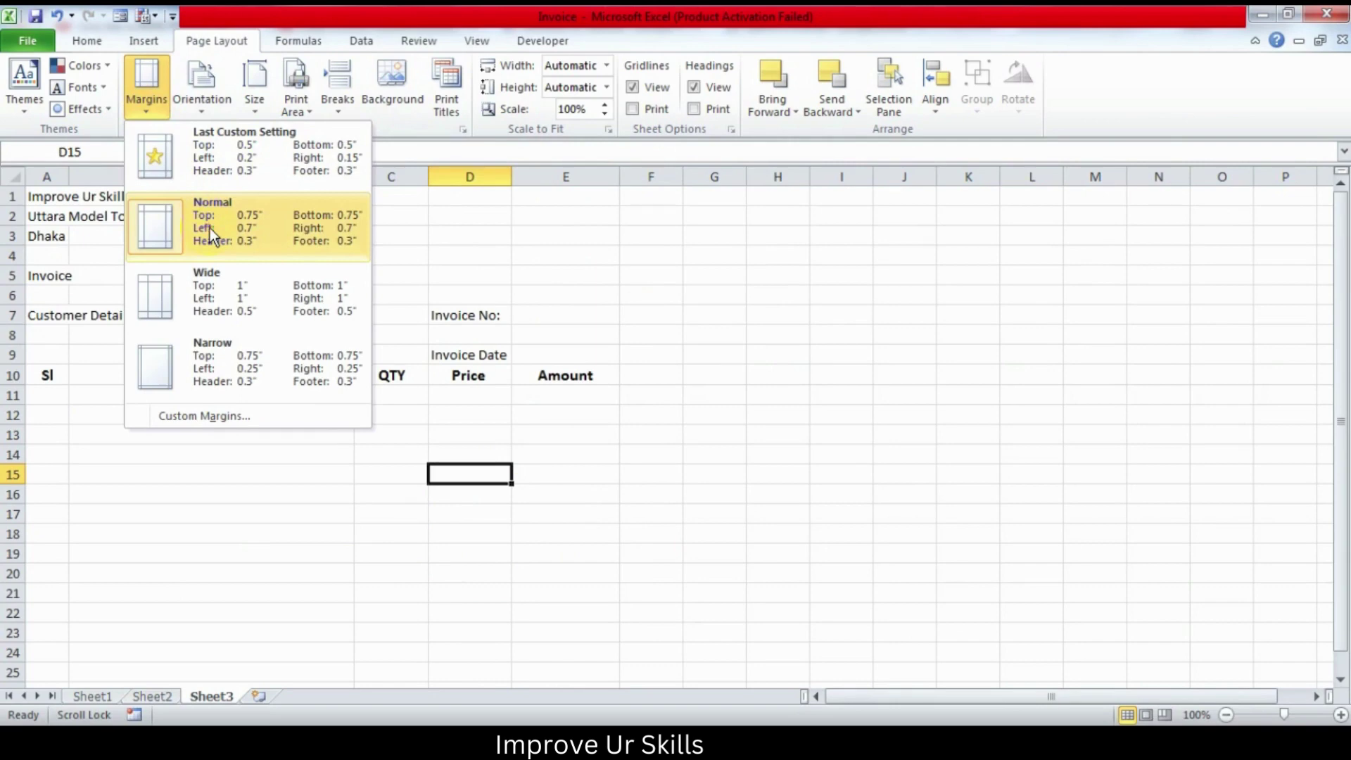
{"action": "left_click", "coordinate": [210, 228]}
{"action": "scroll", "coordinate": [653, 387], "scroll_direction": "down", "scroll_amount": 5}
{"action": "scroll", "coordinate": [653, 387], "scroll_direction": "down", "scroll_amount": 7}
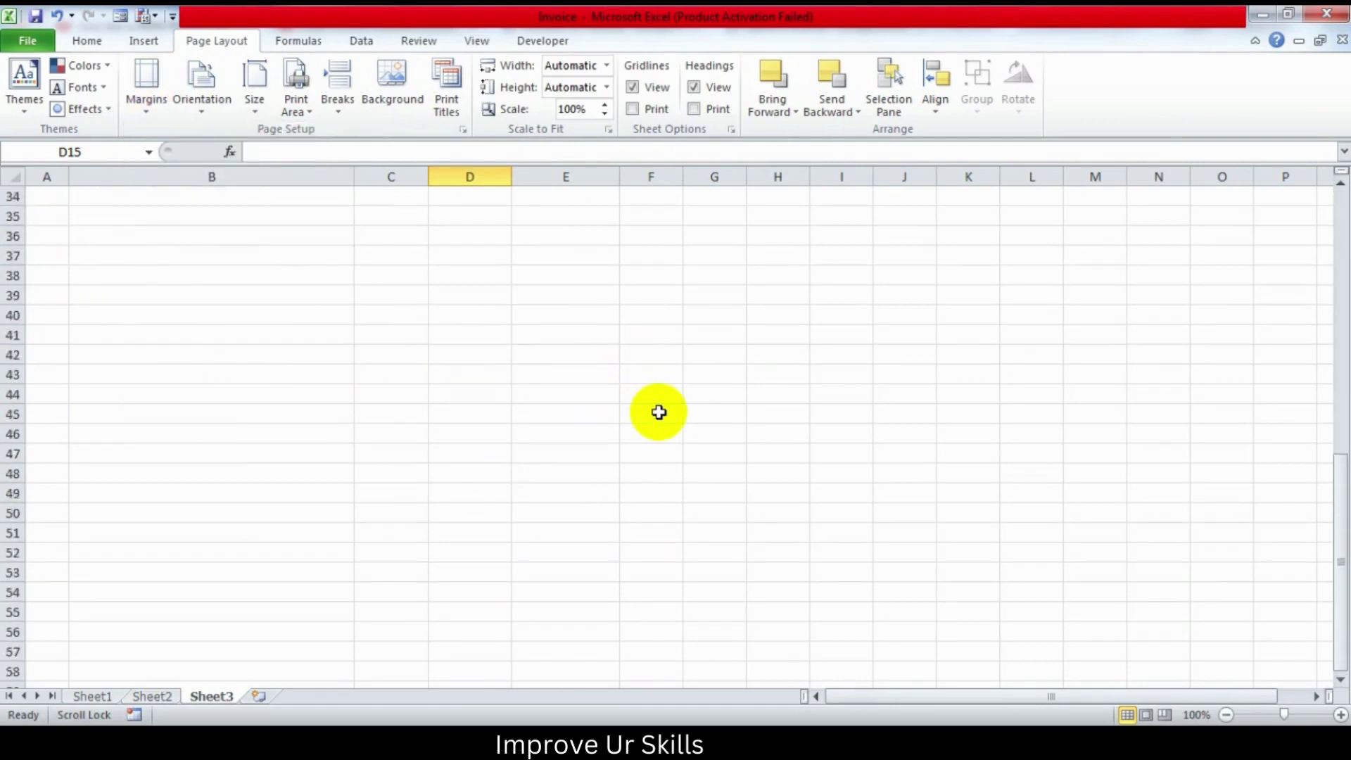
{"action": "scroll", "coordinate": [653, 387], "scroll_direction": "up", "scroll_amount": 7}
{"action": "scroll", "coordinate": [654, 387], "scroll_direction": "up", "scroll_amount": 5}
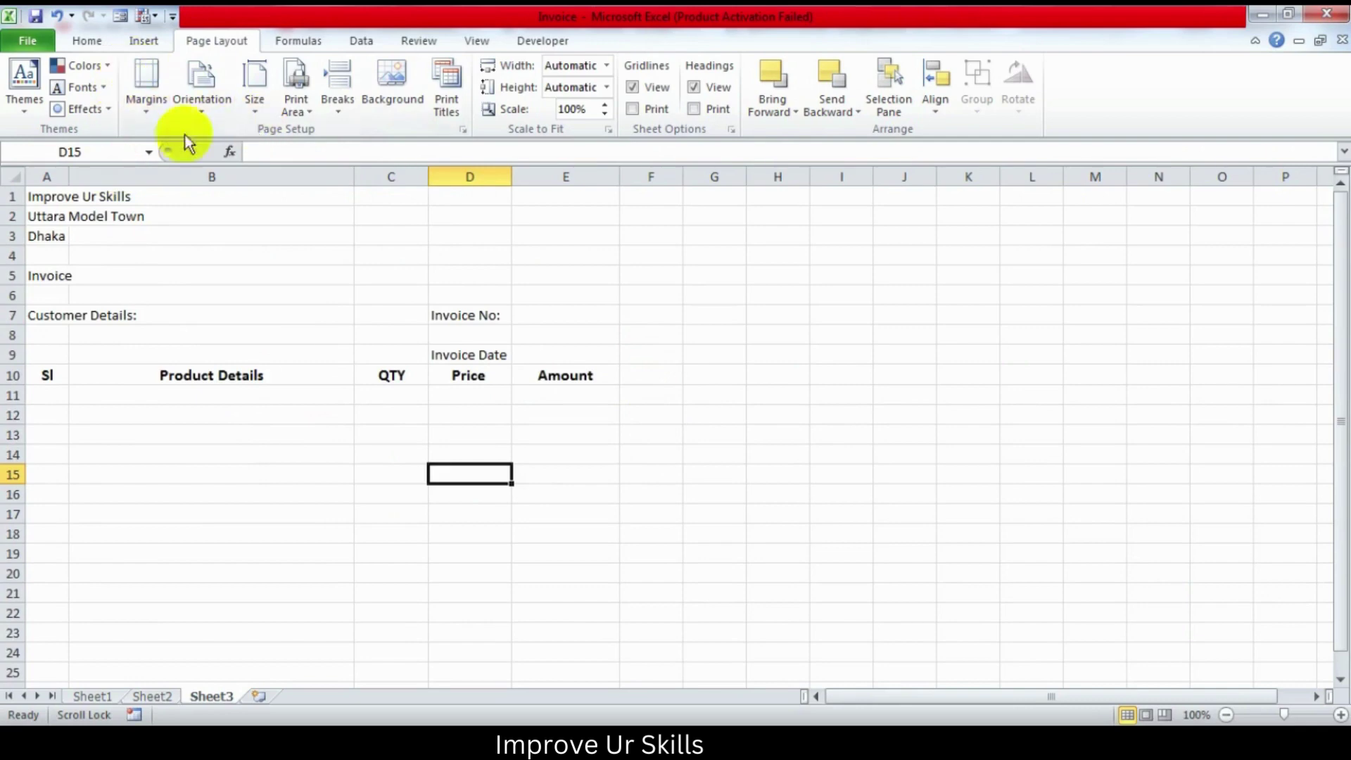
Step: Switch the margins to Last Custom Setting so the page width ends after column F
{"action": "left_click", "coordinate": [143, 113]}
{"action": "left_click", "coordinate": [208, 159]}
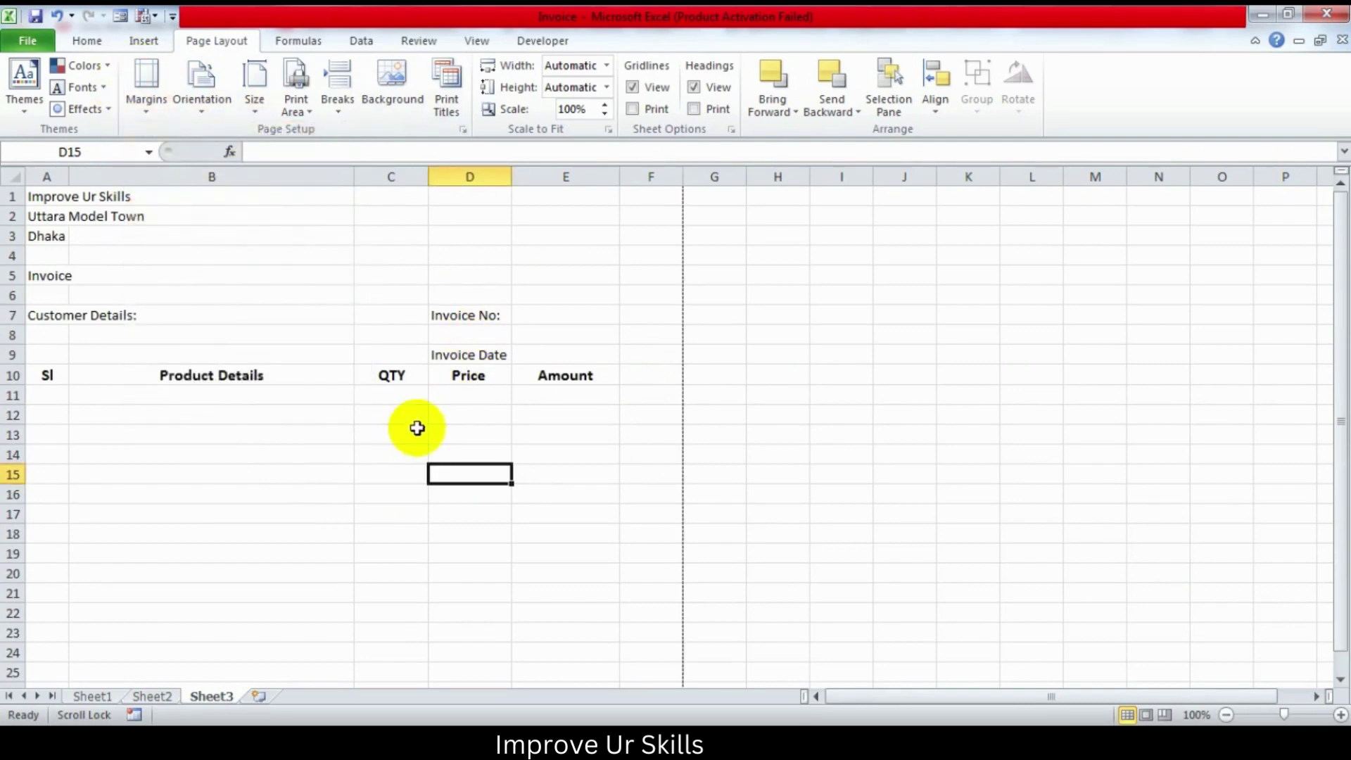
{"action": "scroll", "coordinate": [386, 549], "scroll_direction": "down", "scroll_amount": 4}
{"action": "scroll", "coordinate": [387, 549], "scroll_direction": "up", "scroll_amount": 2}
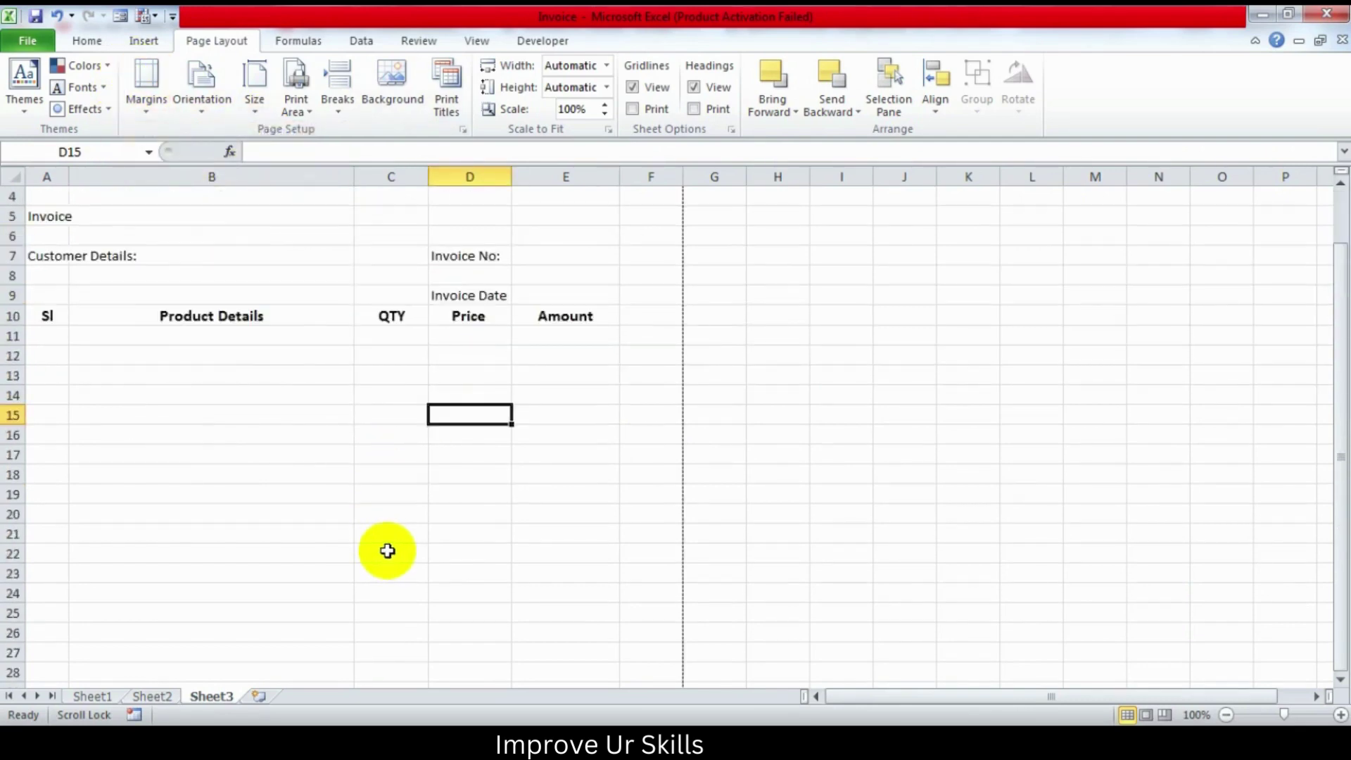
{"action": "scroll", "coordinate": [386, 549], "scroll_direction": "up", "scroll_amount": 2}
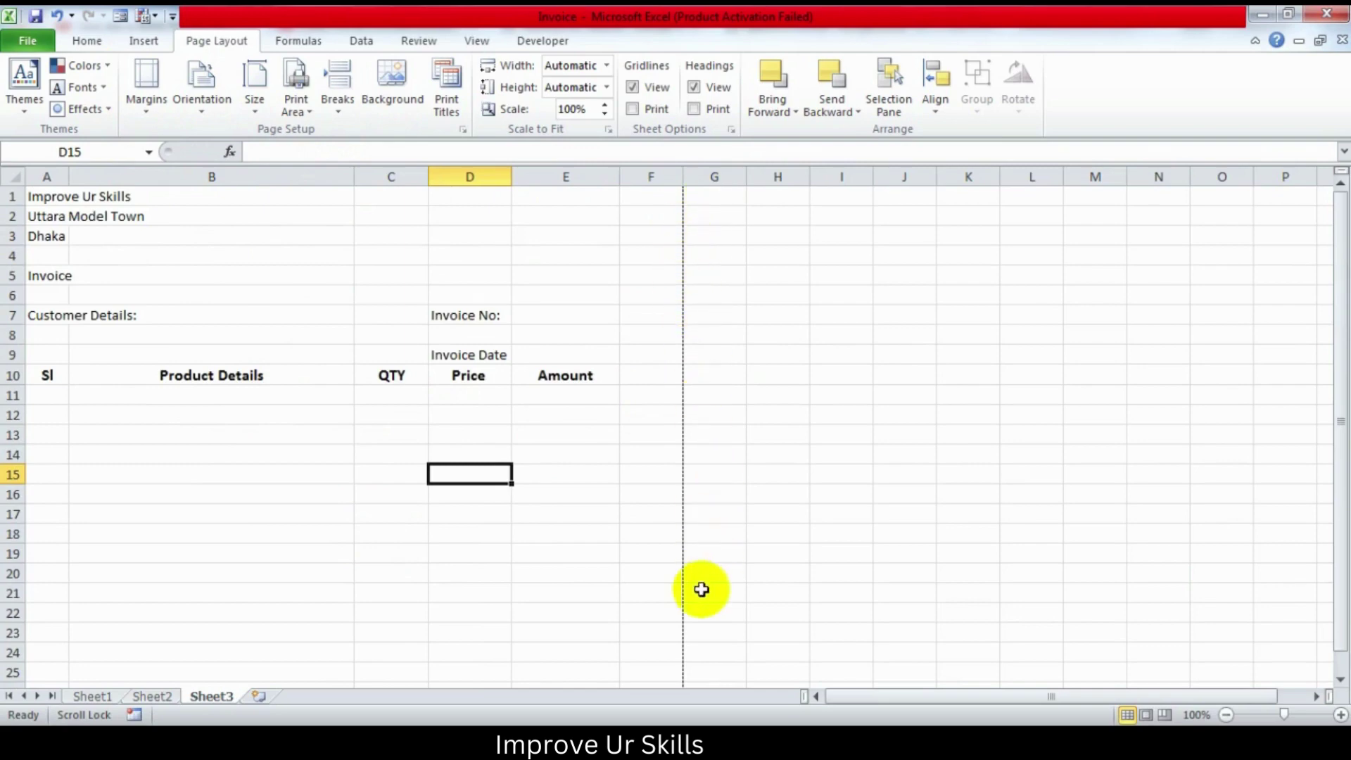
{"action": "scroll", "coordinate": [698, 578], "scroll_direction": "down", "scroll_amount": 1}
{"action": "scroll", "coordinate": [697, 579], "scroll_direction": "down", "scroll_amount": 5}
{"action": "scroll", "coordinate": [698, 578], "scroll_direction": "down", "scroll_amount": 4}
{"action": "scroll", "coordinate": [697, 579], "scroll_direction": "up", "scroll_amount": 5}
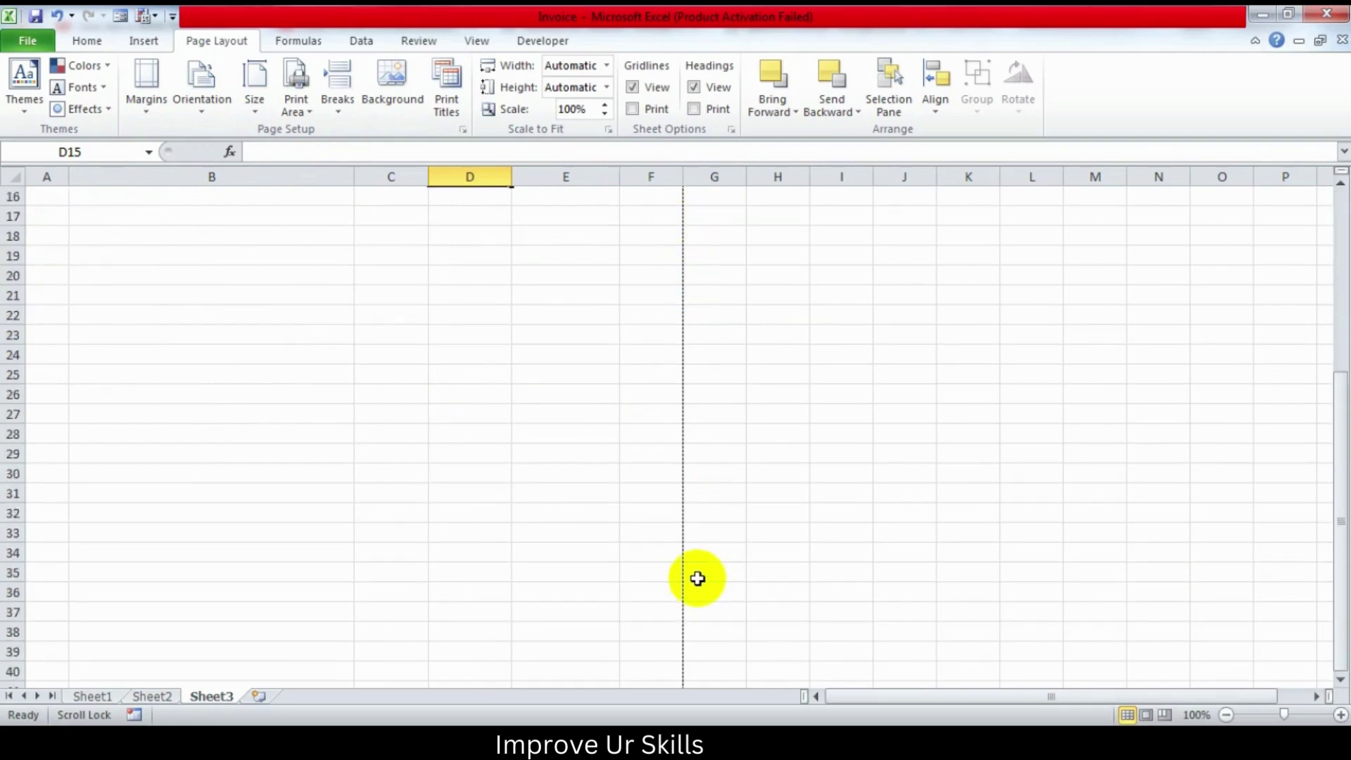
{"action": "scroll", "coordinate": [698, 578], "scroll_direction": "up", "scroll_amount": 5}
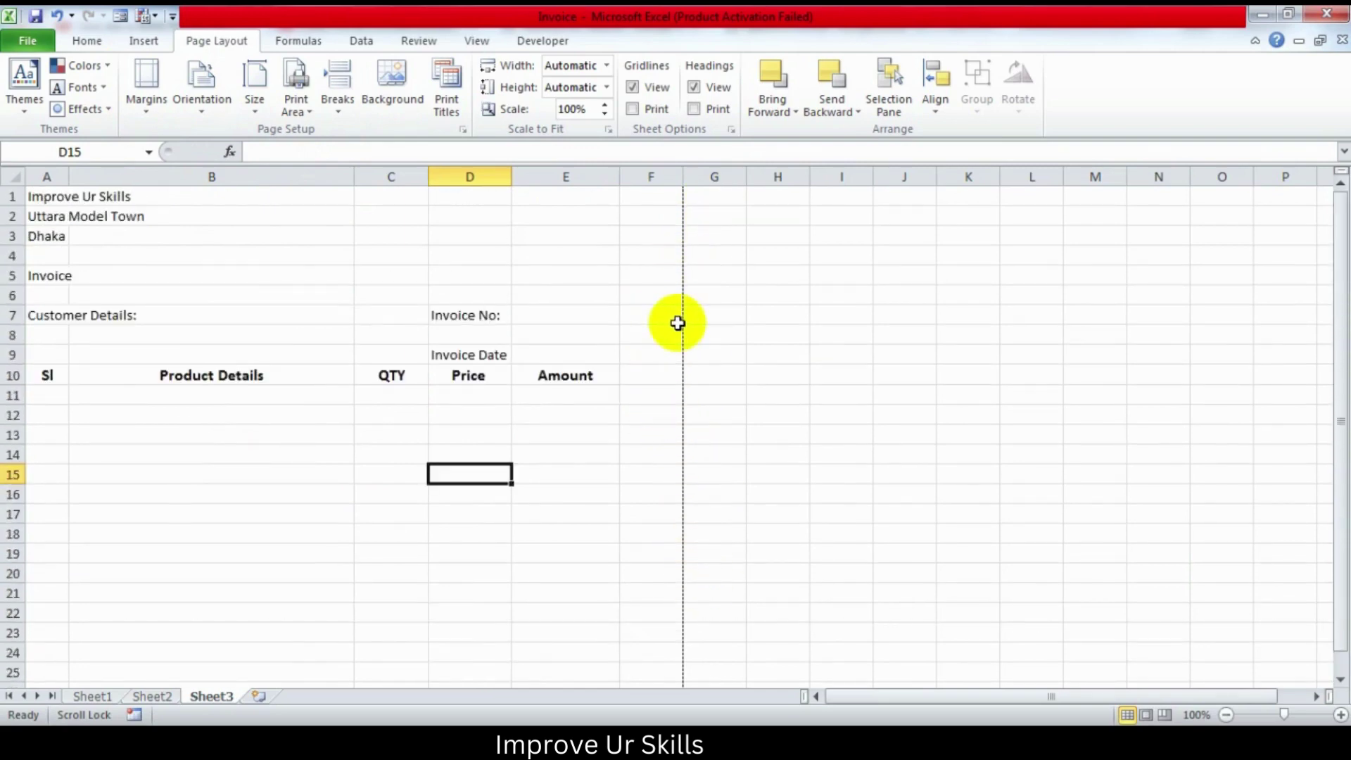
Step: Check where the page-break line falls relative to the invoice table
{"action": "left_click", "coordinate": [579, 207]}
{"action": "left_click", "coordinate": [815, 301]}
{"action": "left_click", "coordinate": [603, 432]}
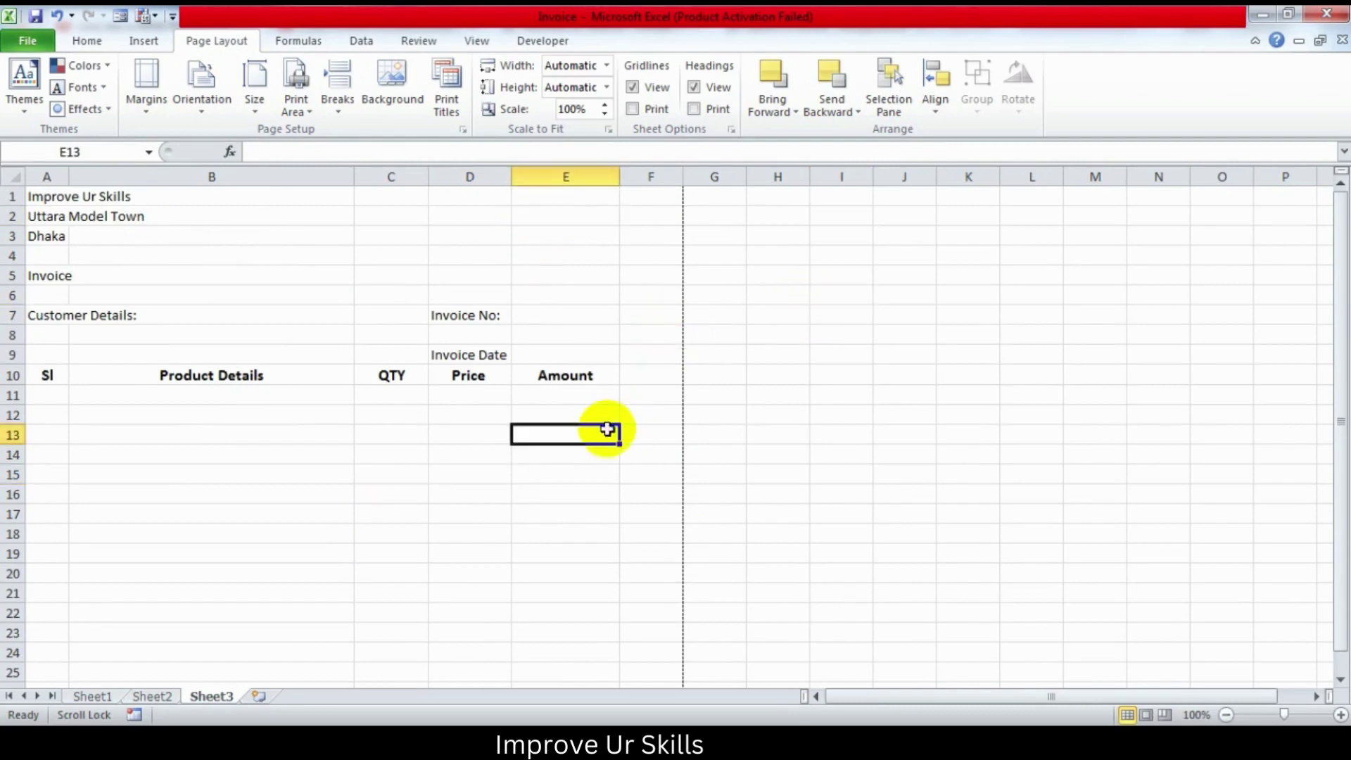
{"action": "scroll", "coordinate": [603, 486], "scroll_direction": "down", "scroll_amount": 4}
{"action": "scroll", "coordinate": [606, 486], "scroll_direction": "down", "scroll_amount": 6}
{"action": "scroll", "coordinate": [220, 423], "scroll_direction": "up", "scroll_amount": 2}
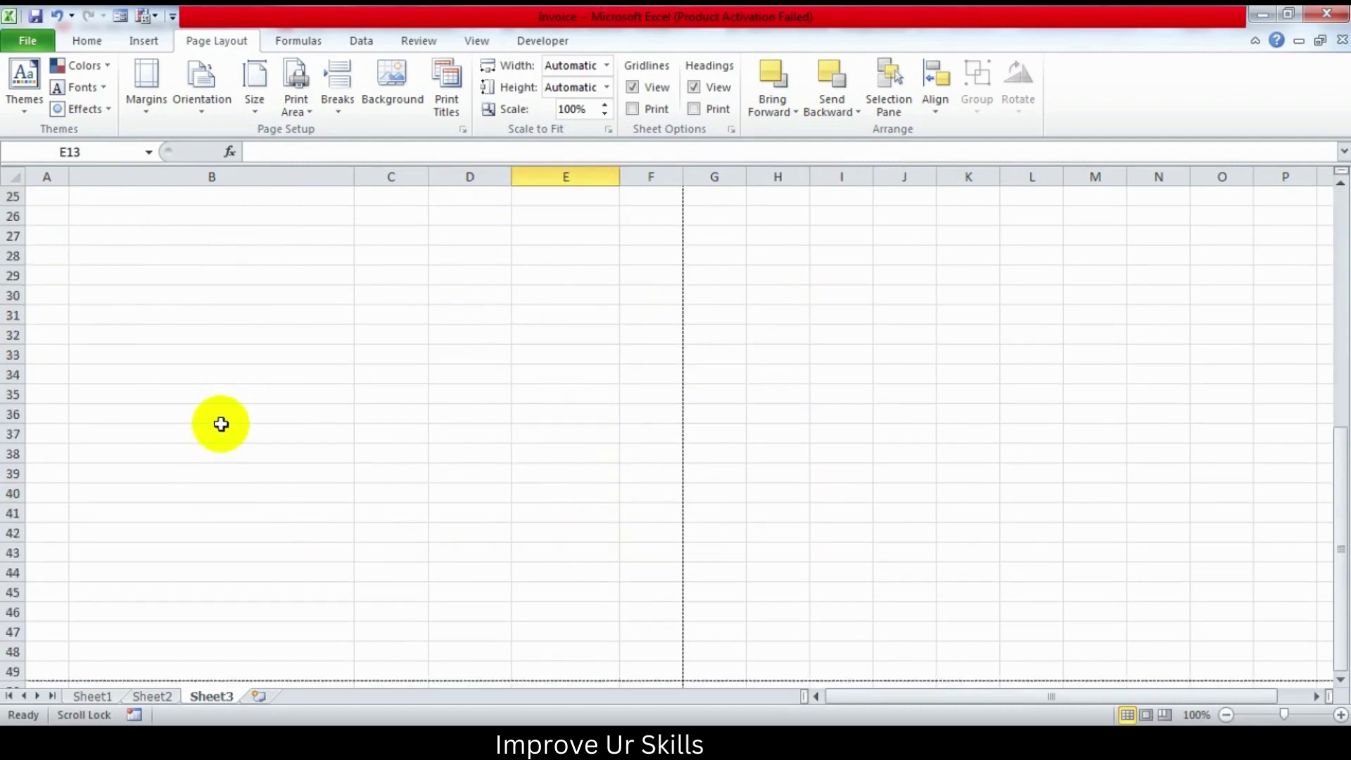
{"action": "scroll", "coordinate": [225, 443], "scroll_direction": "up", "scroll_amount": 8}
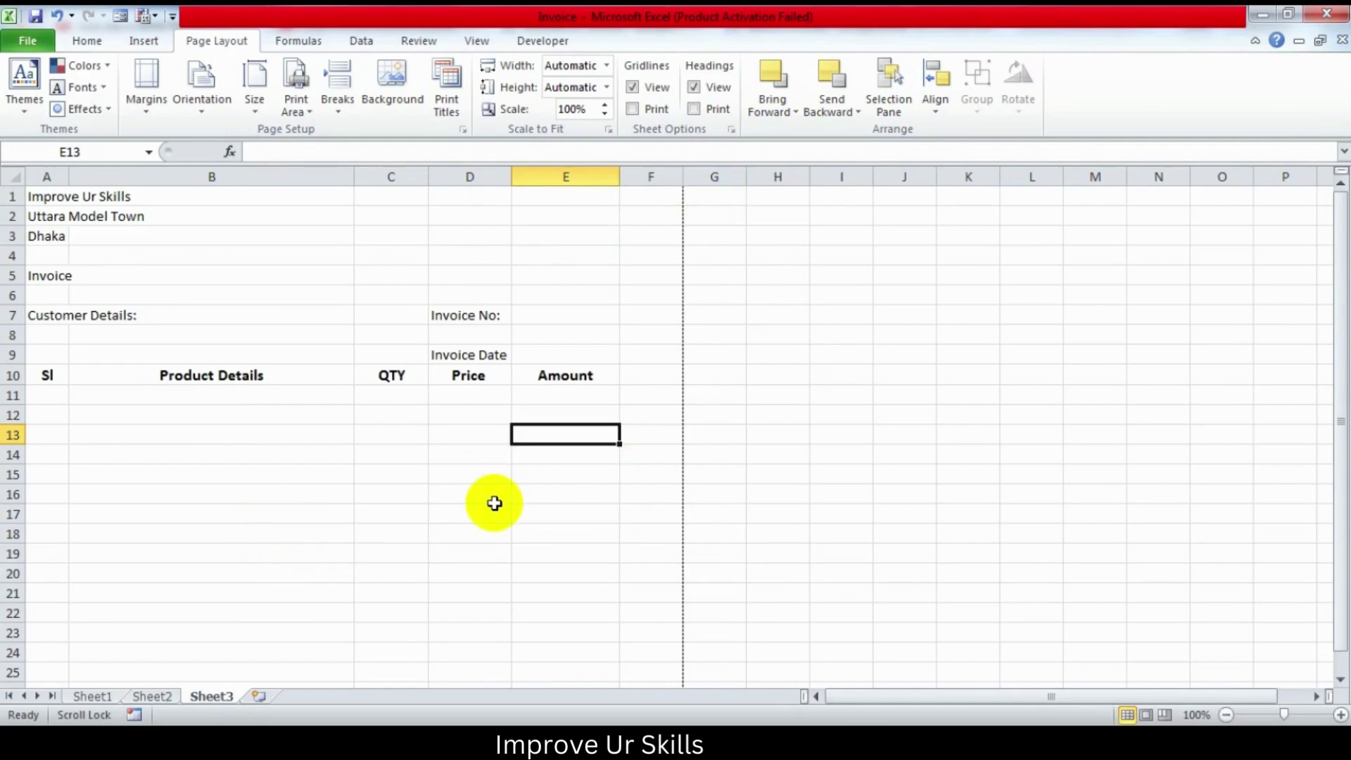
Step: Insert two blank rows above row 10, pushing the Sl–Amount headings to row 12
{"action": "left_click", "coordinate": [12, 375]}
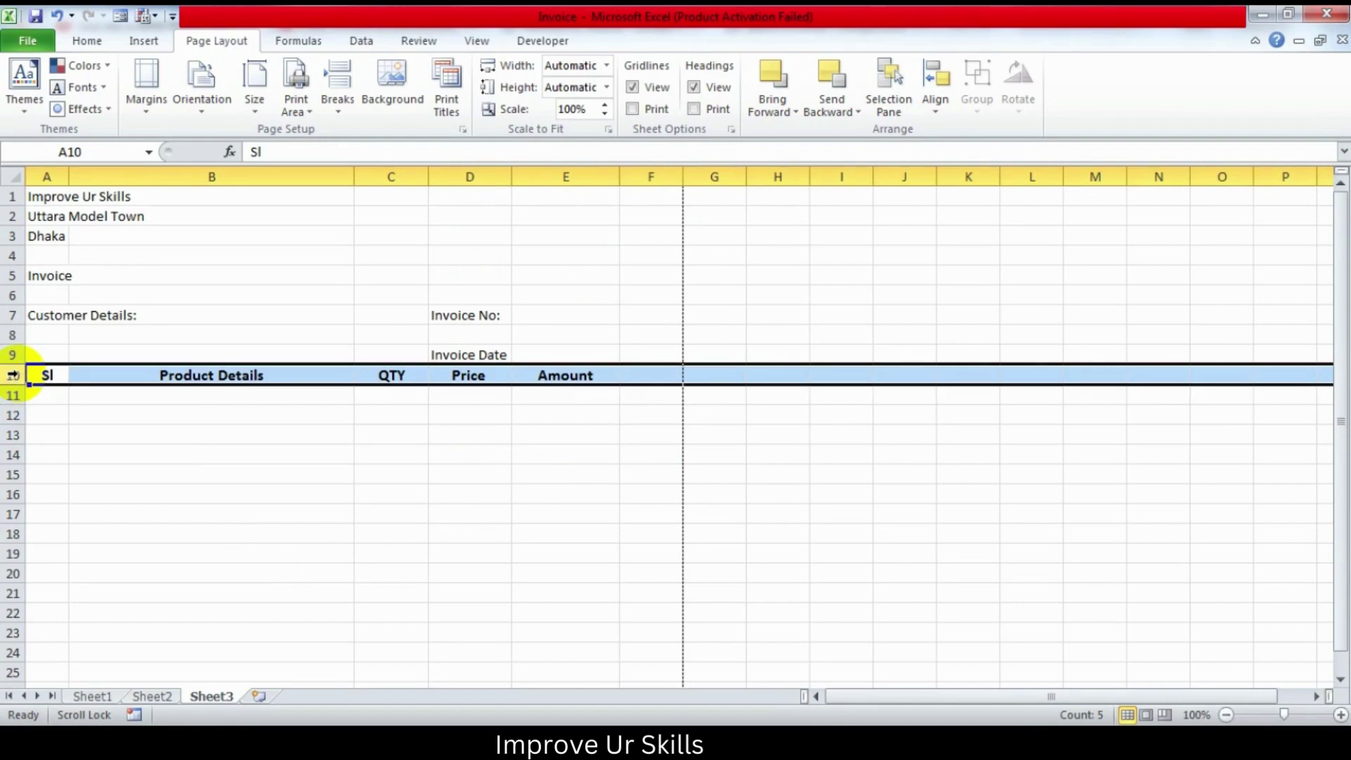
{"action": "key", "text": "ctrl+shift+plus"}
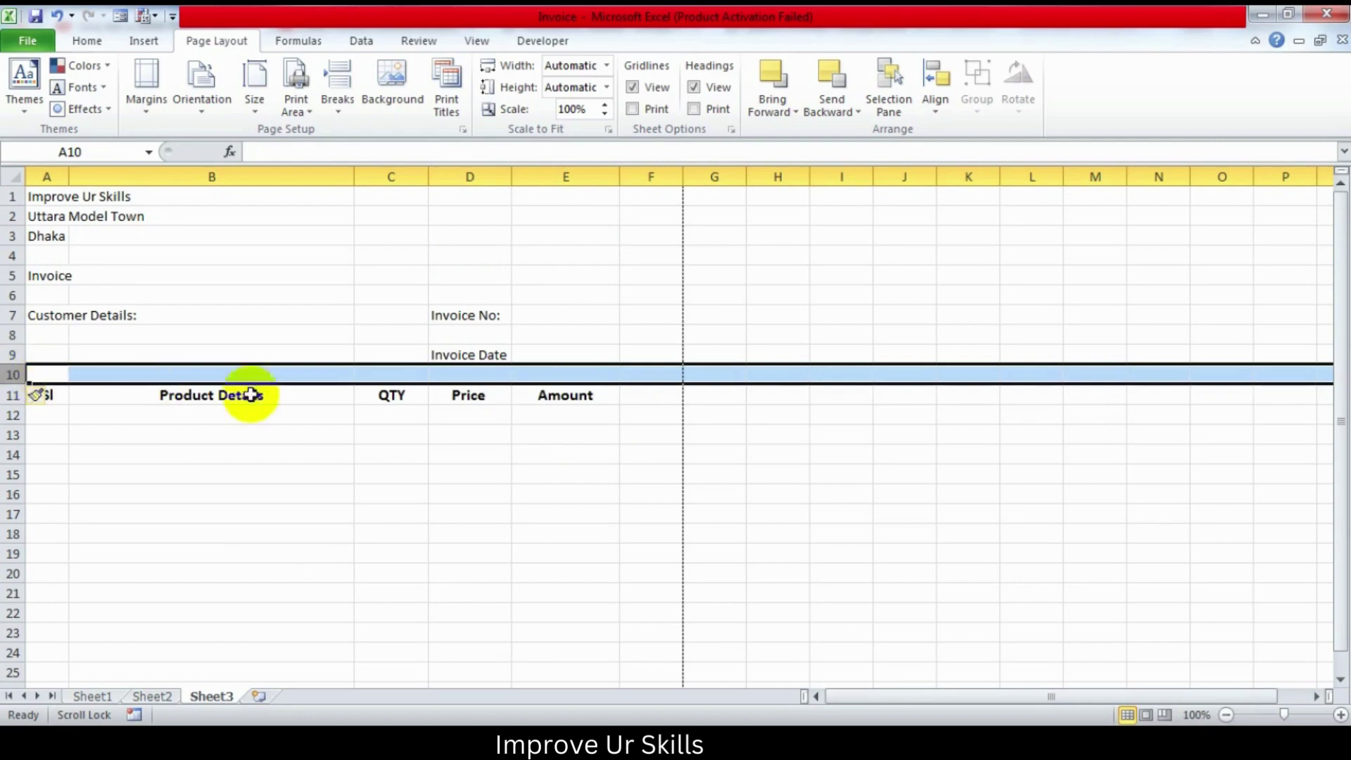
{"action": "left_click", "coordinate": [252, 549]}
{"action": "left_click", "coordinate": [145, 370]}
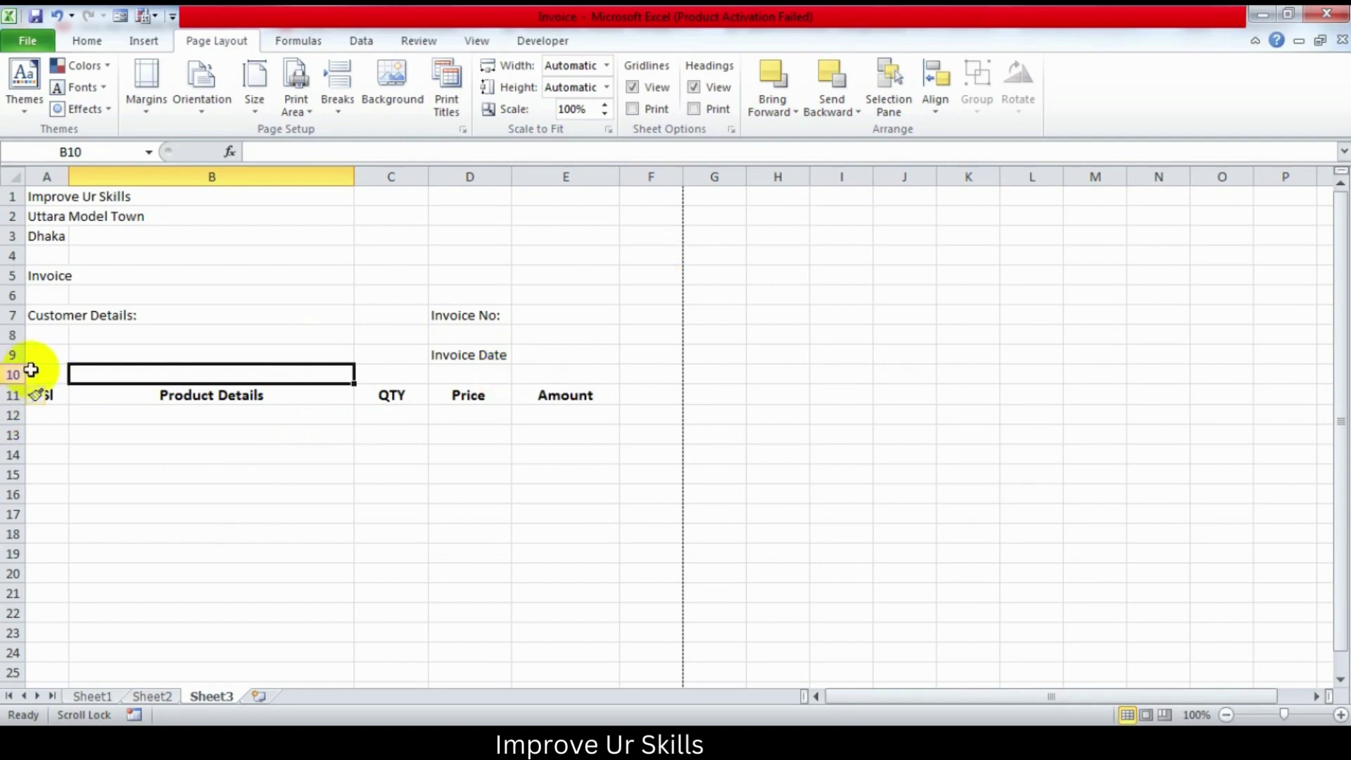
{"action": "left_click", "coordinate": [12, 374]}
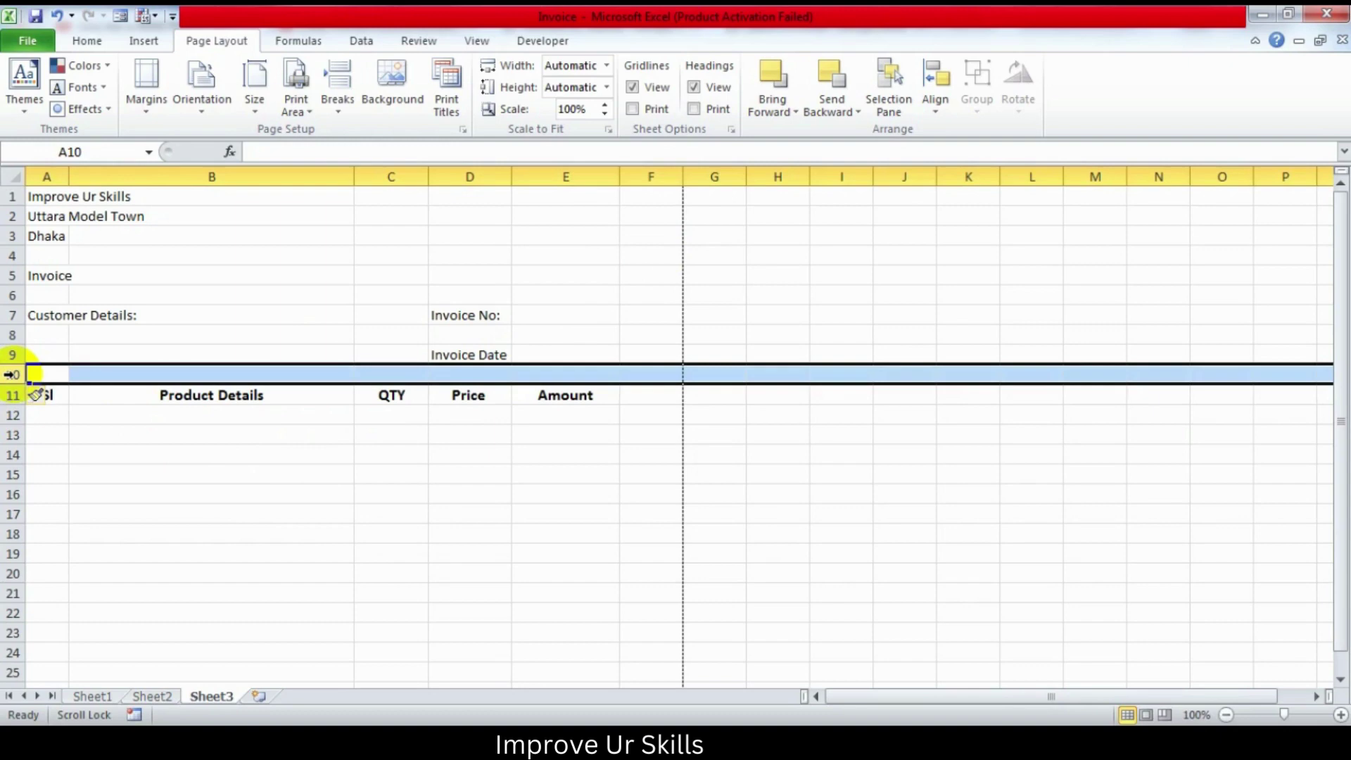
{"action": "key", "text": "ctrl+shift+plus"}
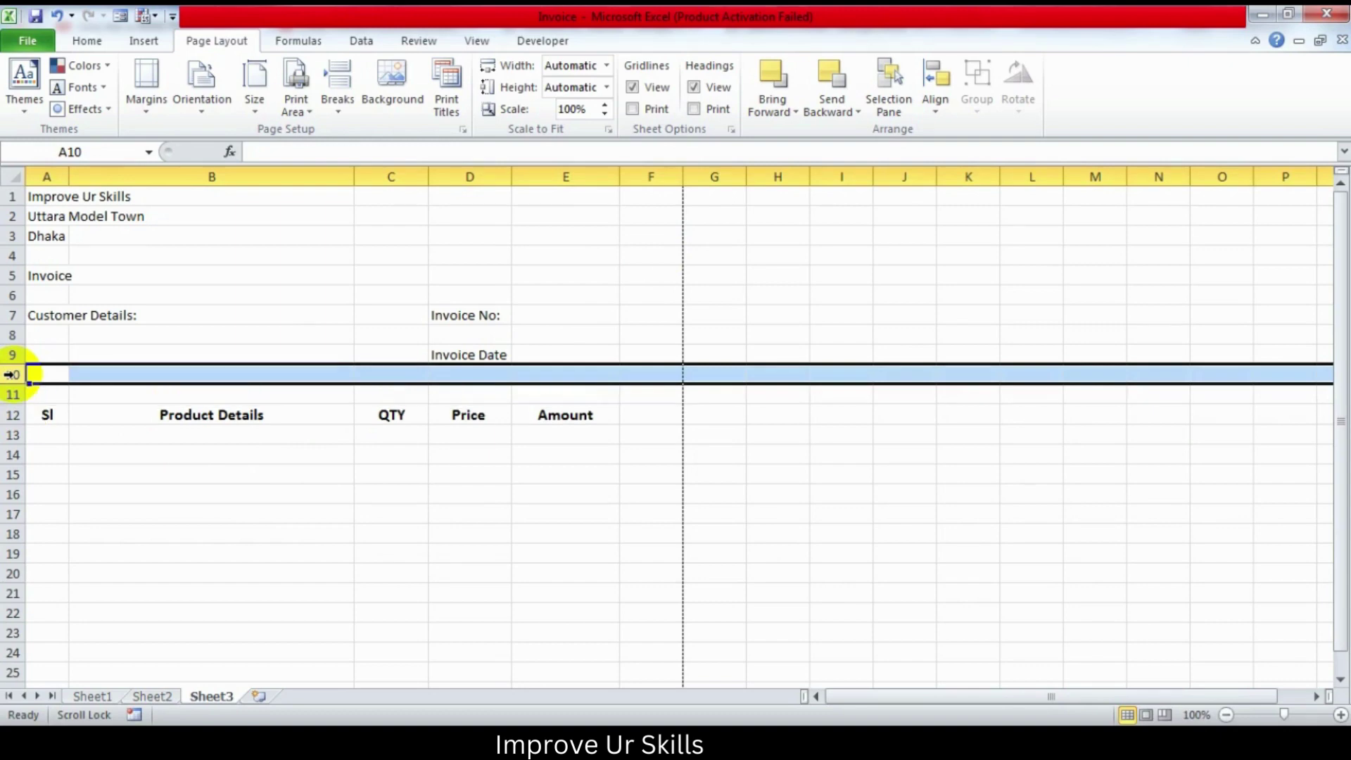
{"action": "left_click", "coordinate": [233, 572]}
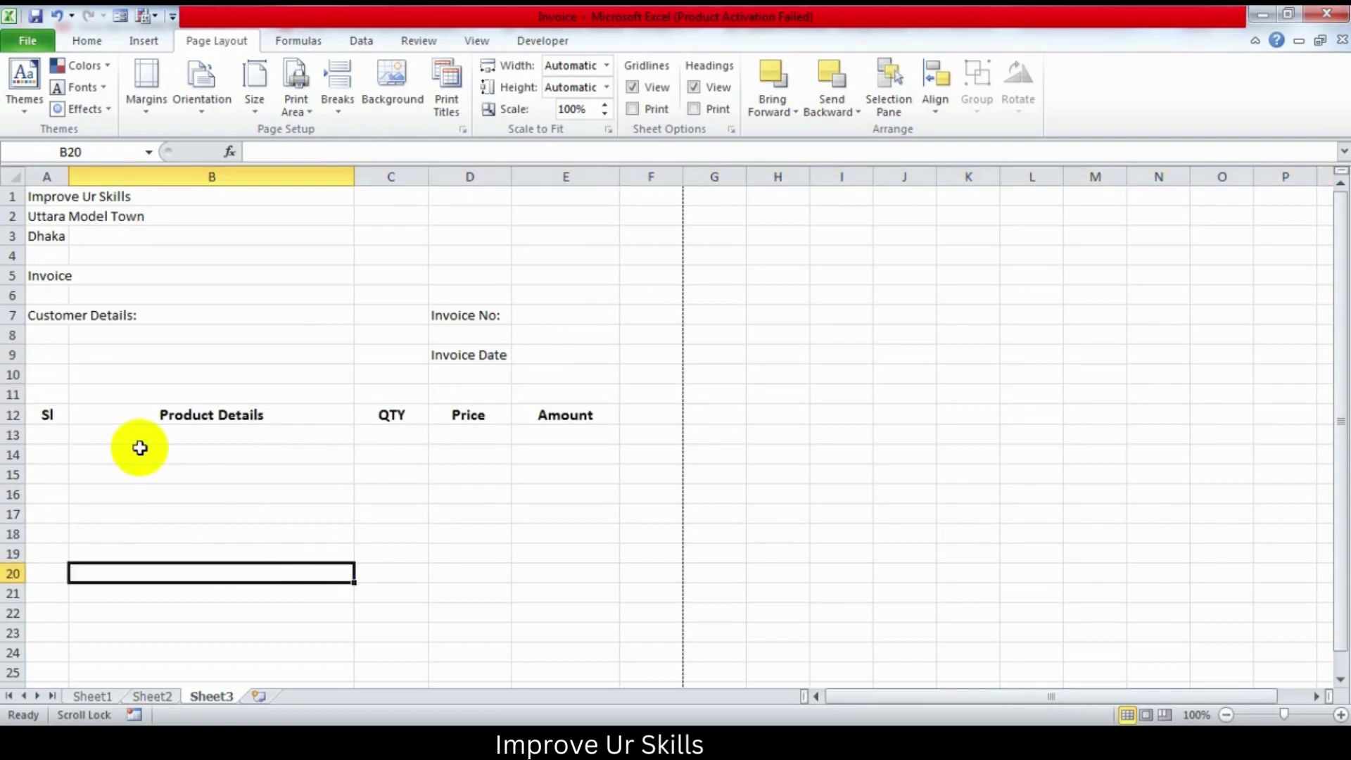
Step: Slightly widen columns B (Product Details), C (QTY) and E (Amount)
{"action": "left_click_drag", "start_coordinate": [38, 189], "coordinate": [663, 195]}
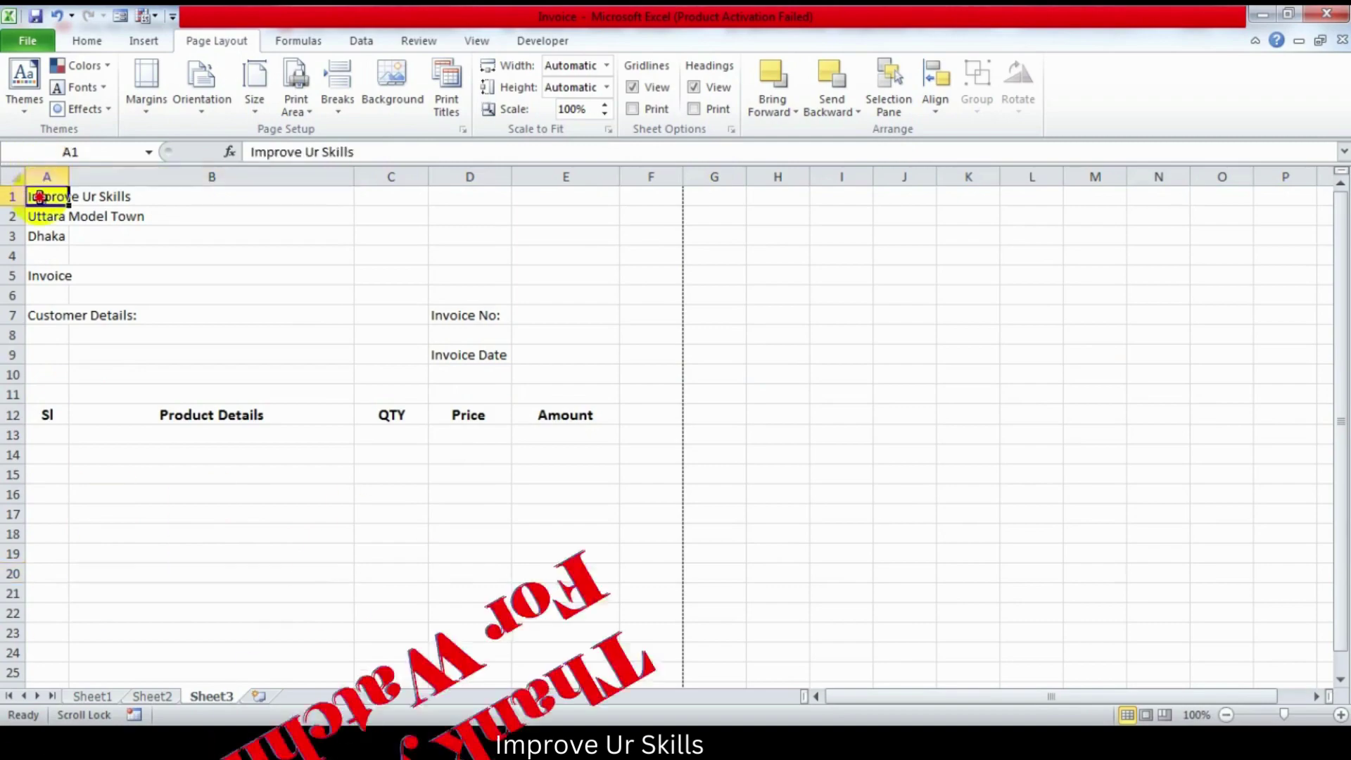
{"action": "left_click", "coordinate": [880, 395]}
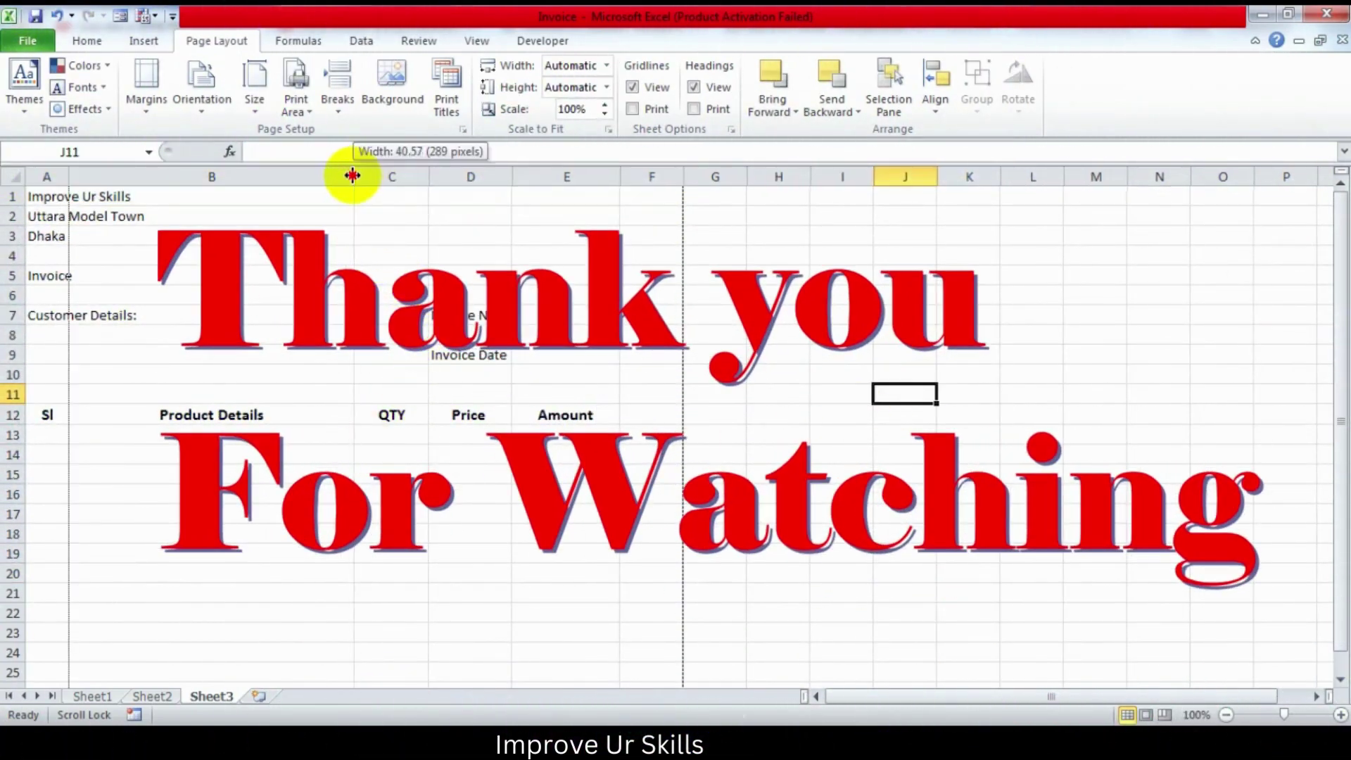
{"action": "left_click_drag", "start_coordinate": [354, 173], "coordinate": [396, 174]}
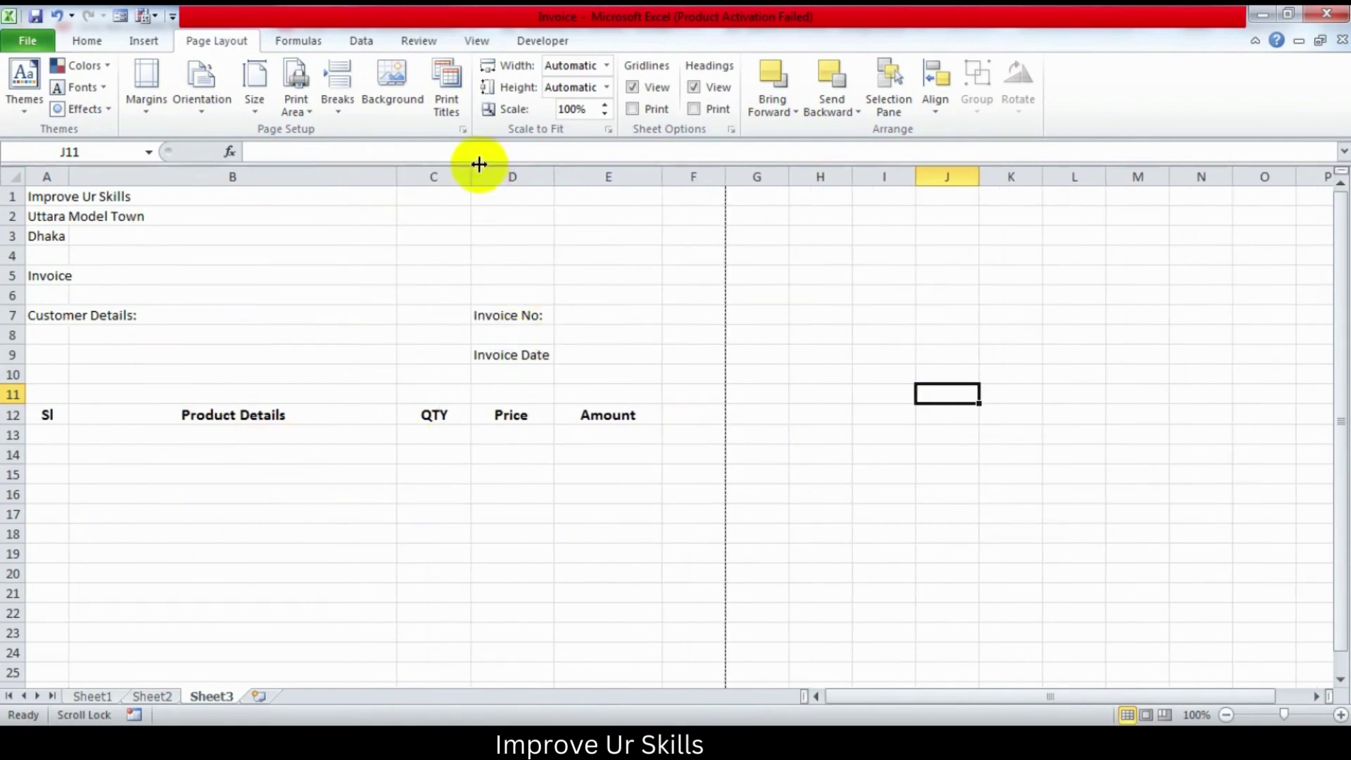
{"action": "left_click_drag", "start_coordinate": [475, 170], "coordinate": [566, 175]}
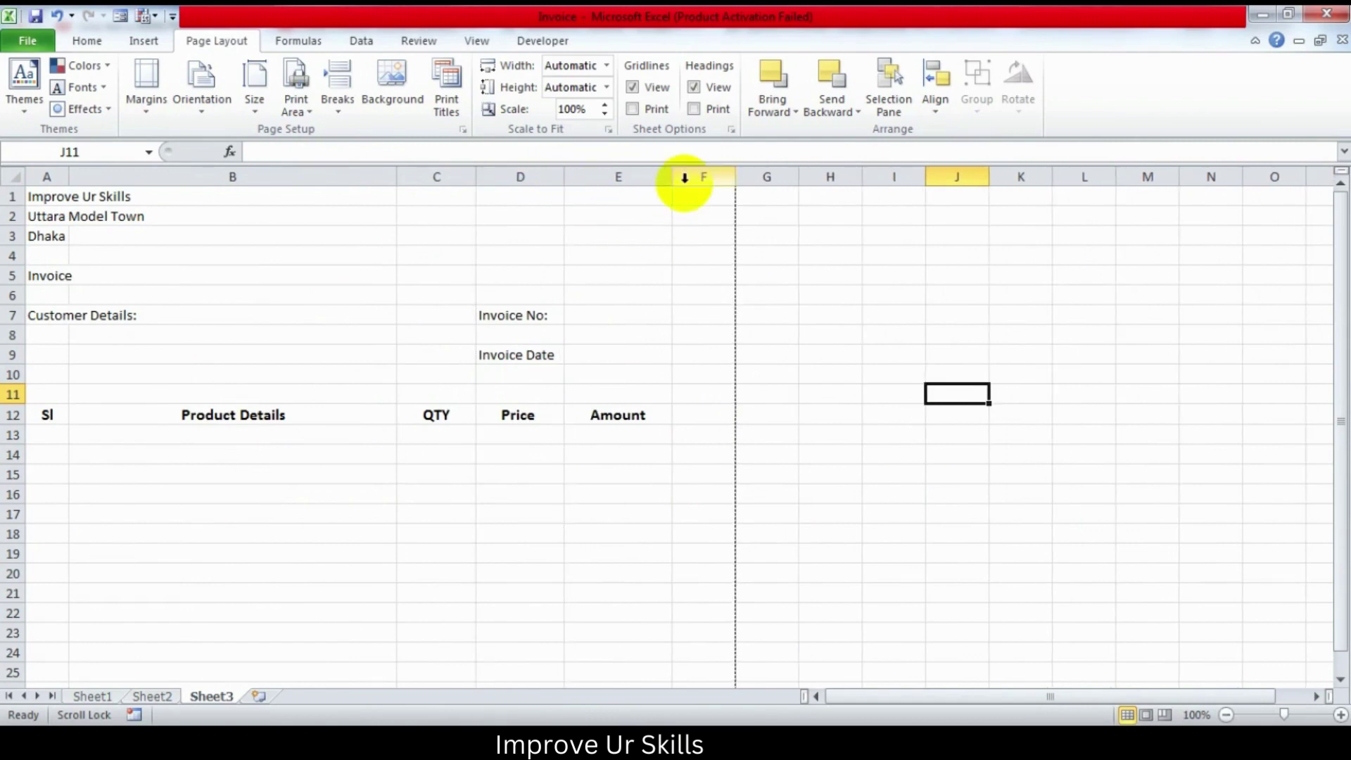
{"action": "left_click_drag", "start_coordinate": [666, 179], "coordinate": [677, 180]}
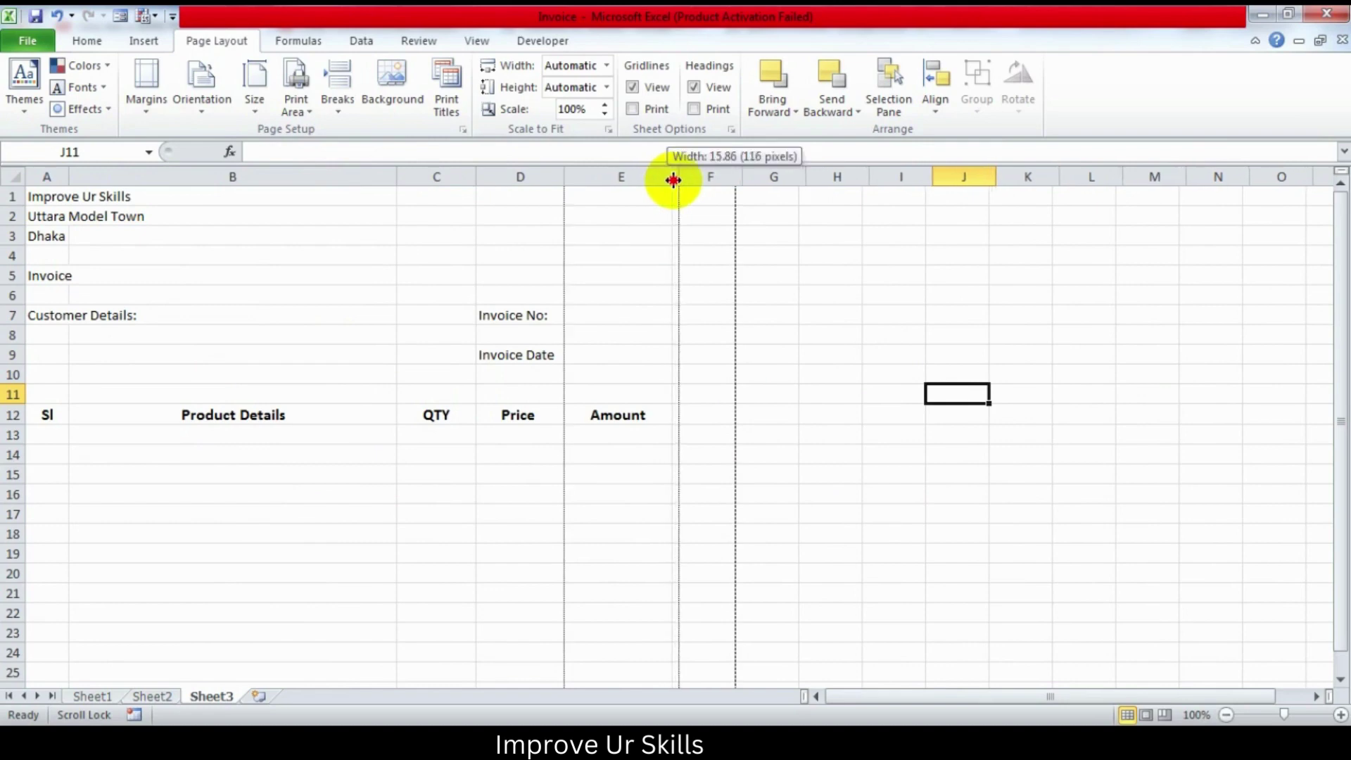
Step: Widen Product Details column B further to about 54 characters
{"action": "left_click_drag", "start_coordinate": [399, 175], "coordinate": [429, 180]}
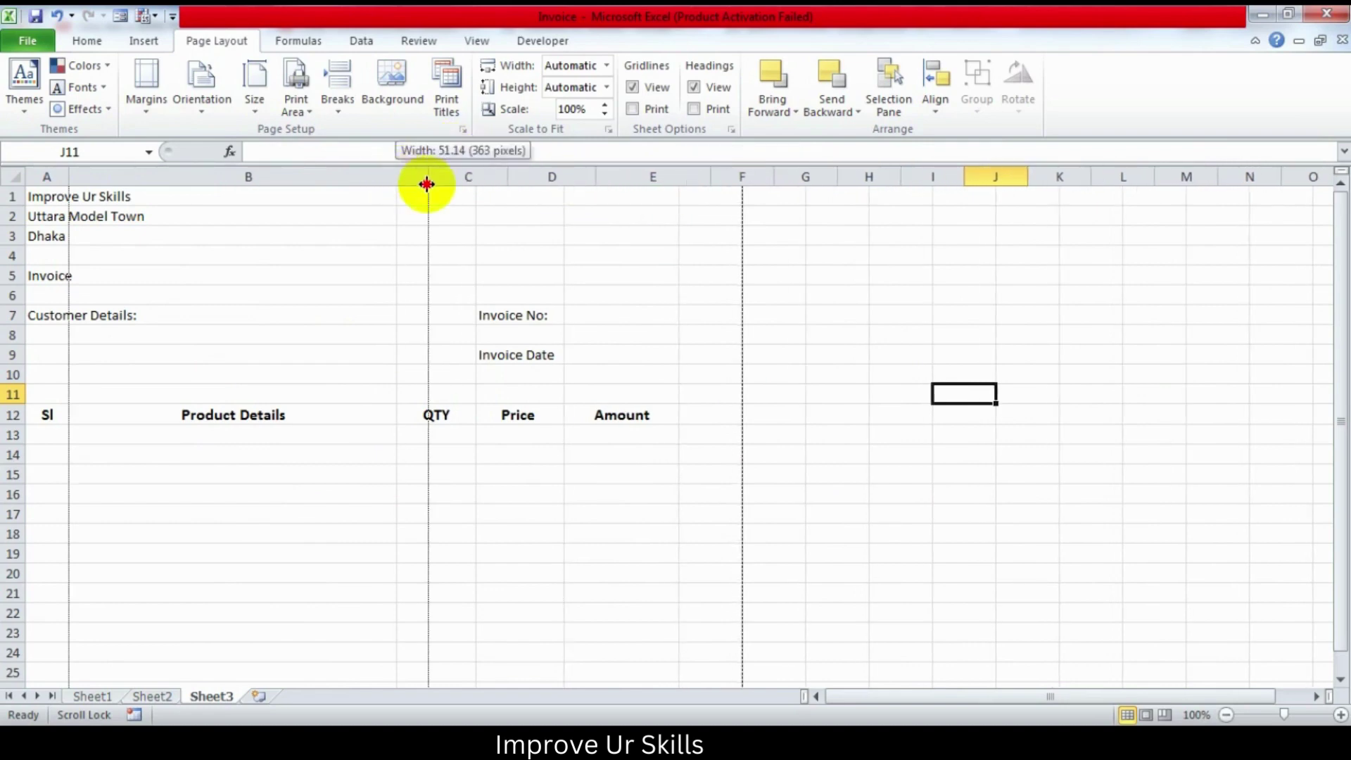
{"action": "scroll", "coordinate": [795, 406], "scroll_direction": "down", "scroll_amount": 1}
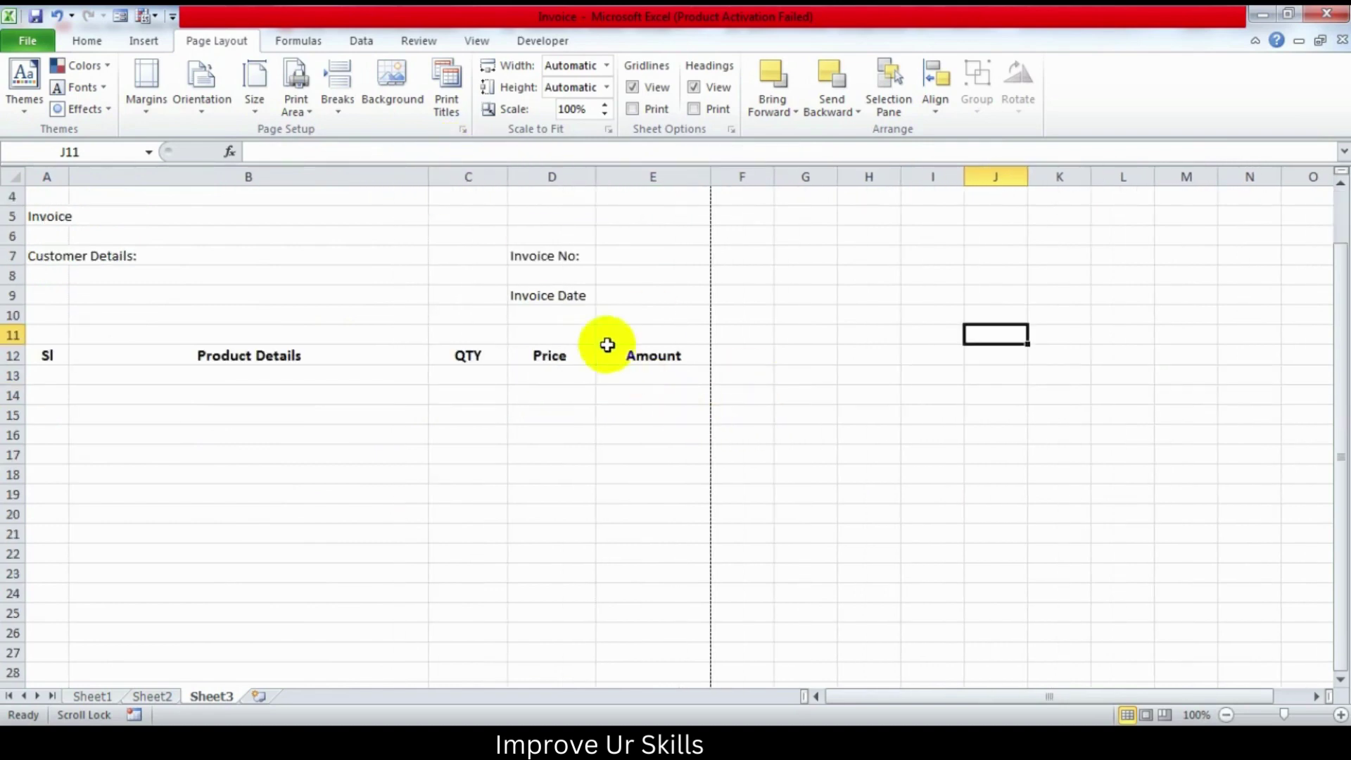
{"action": "left_click_drag", "start_coordinate": [426, 176], "coordinate": [442, 185]}
{"action": "left_click", "coordinate": [441, 187]}
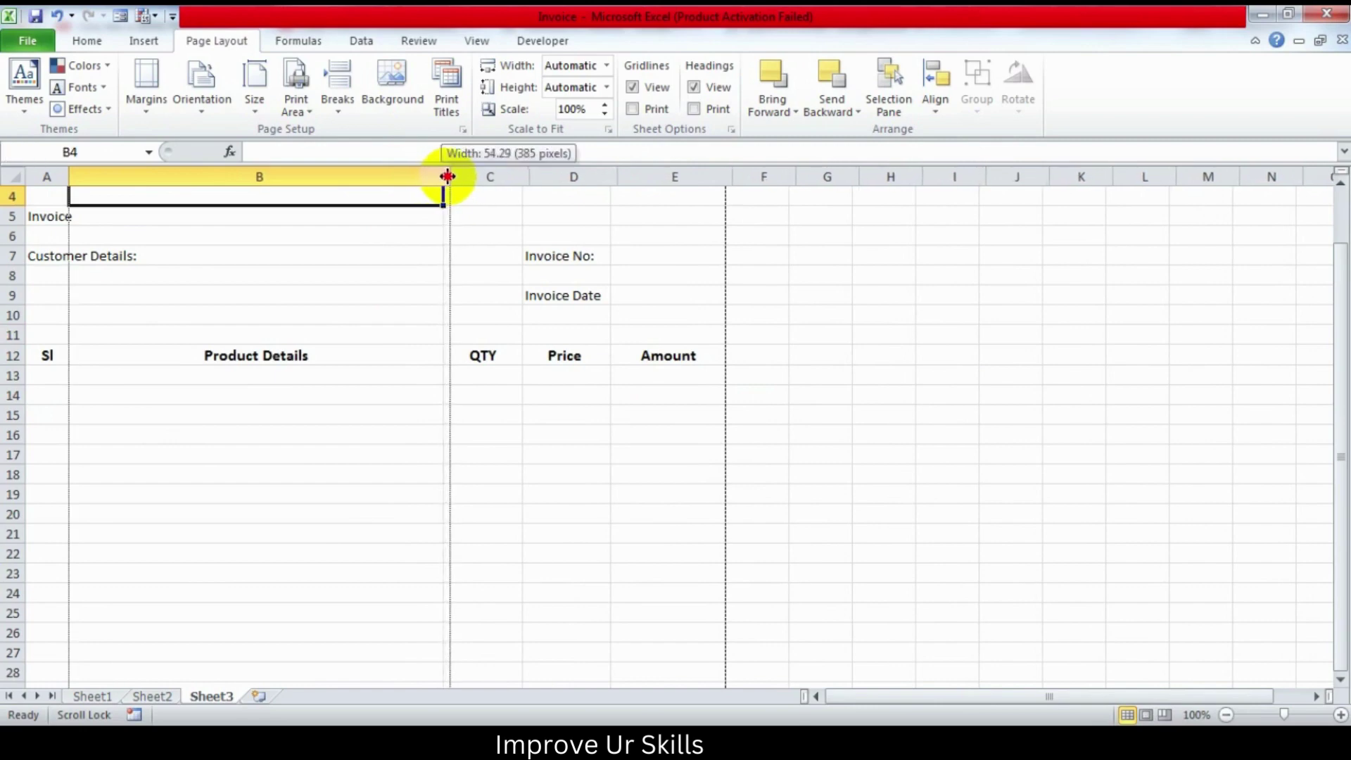
{"action": "left_click_drag", "start_coordinate": [440, 176], "coordinate": [462, 185]}
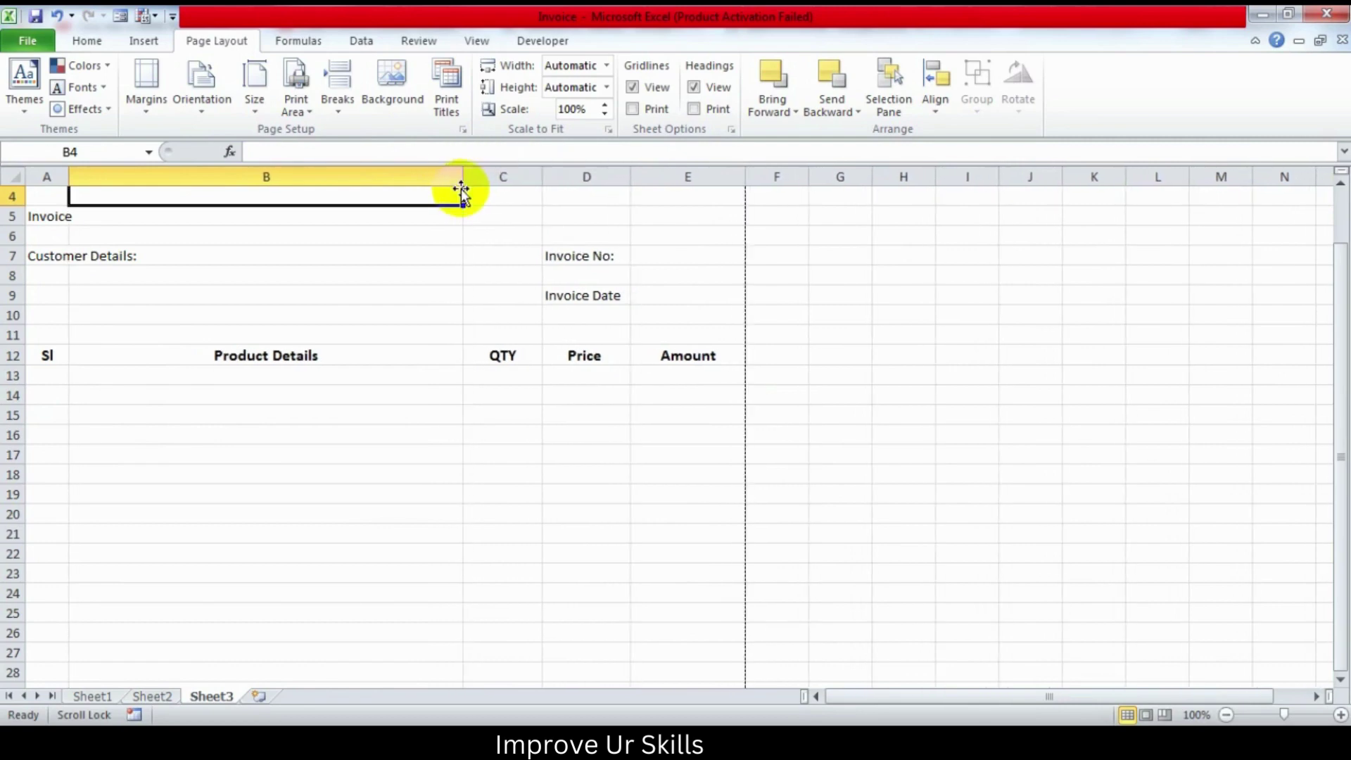
{"action": "scroll", "coordinate": [741, 502], "scroll_direction": "down", "scroll_amount": 3}
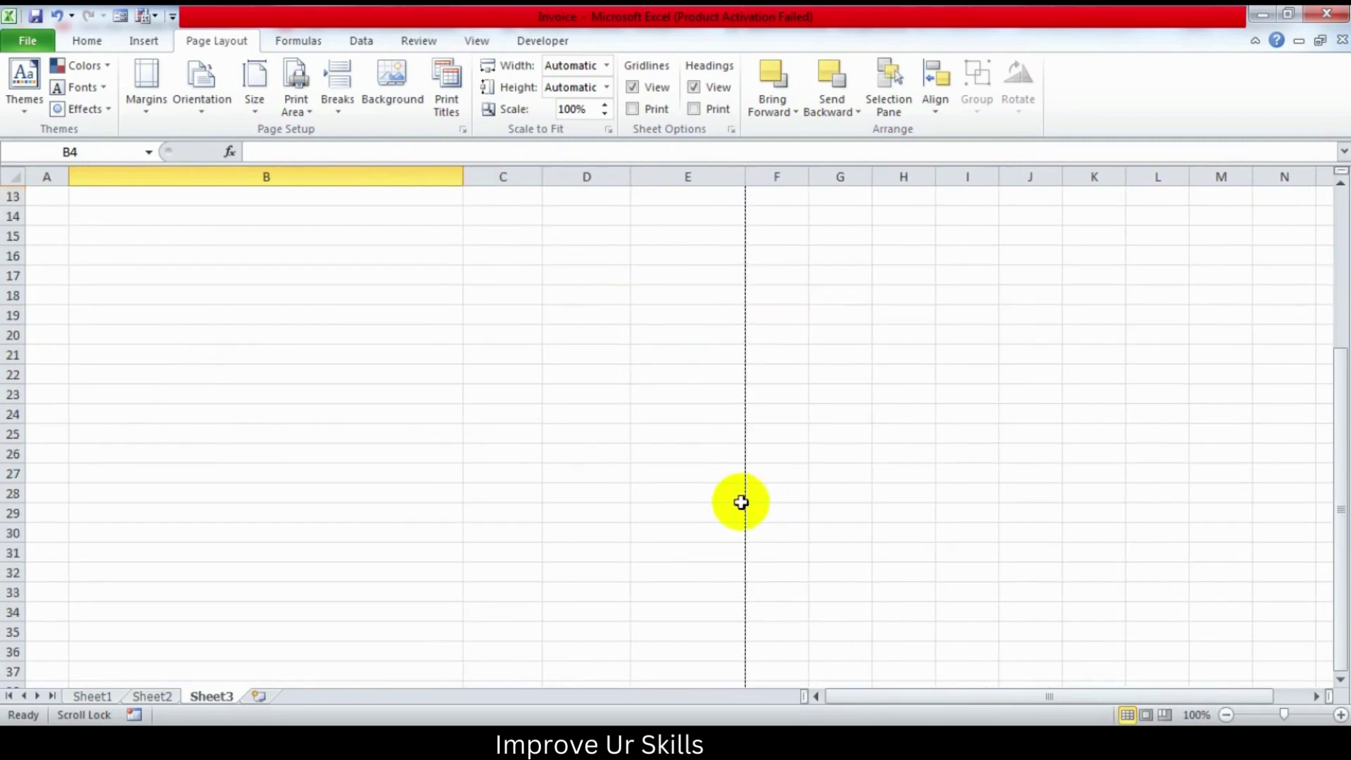
{"action": "scroll", "coordinate": [741, 502], "scroll_direction": "down", "scroll_amount": 5}
{"action": "scroll", "coordinate": [428, 504], "scroll_direction": "up", "scroll_amount": 4}
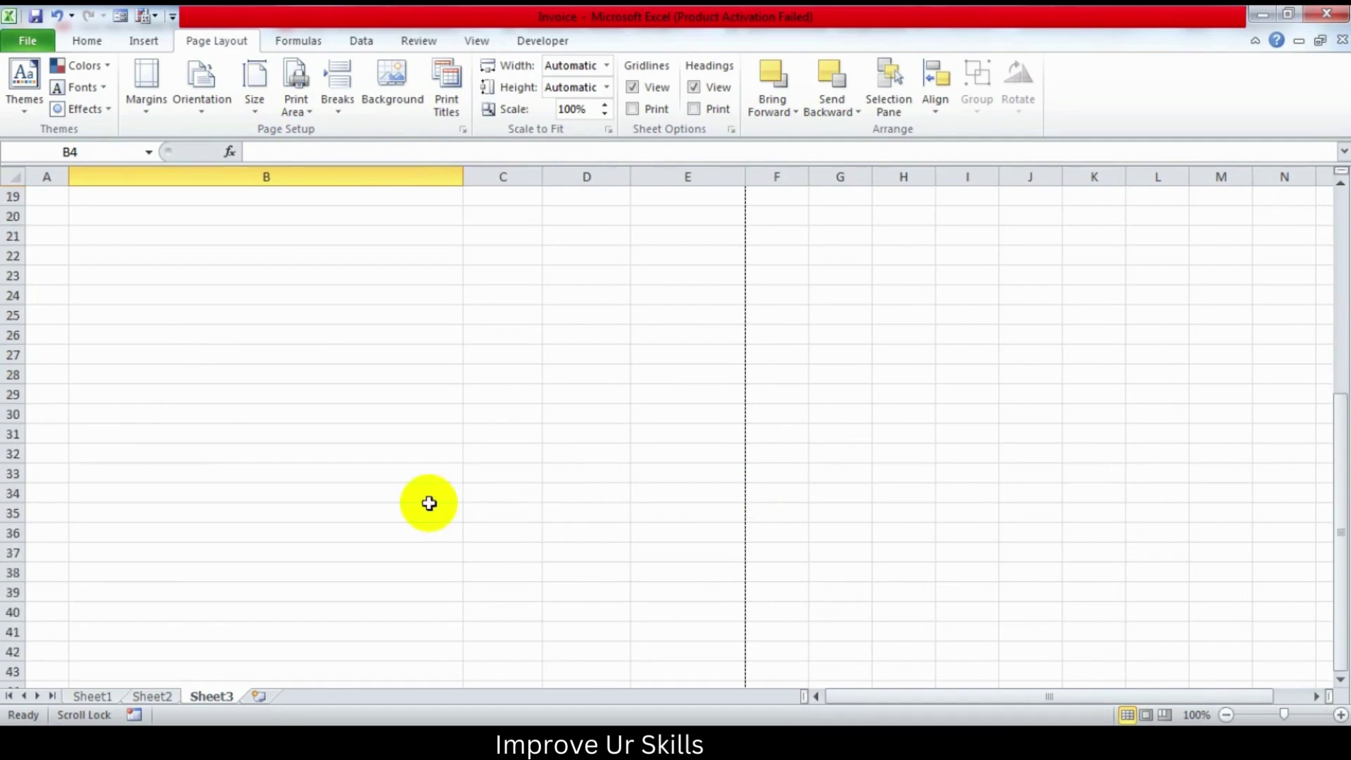
{"action": "scroll", "coordinate": [427, 504], "scroll_direction": "up", "scroll_amount": 5}
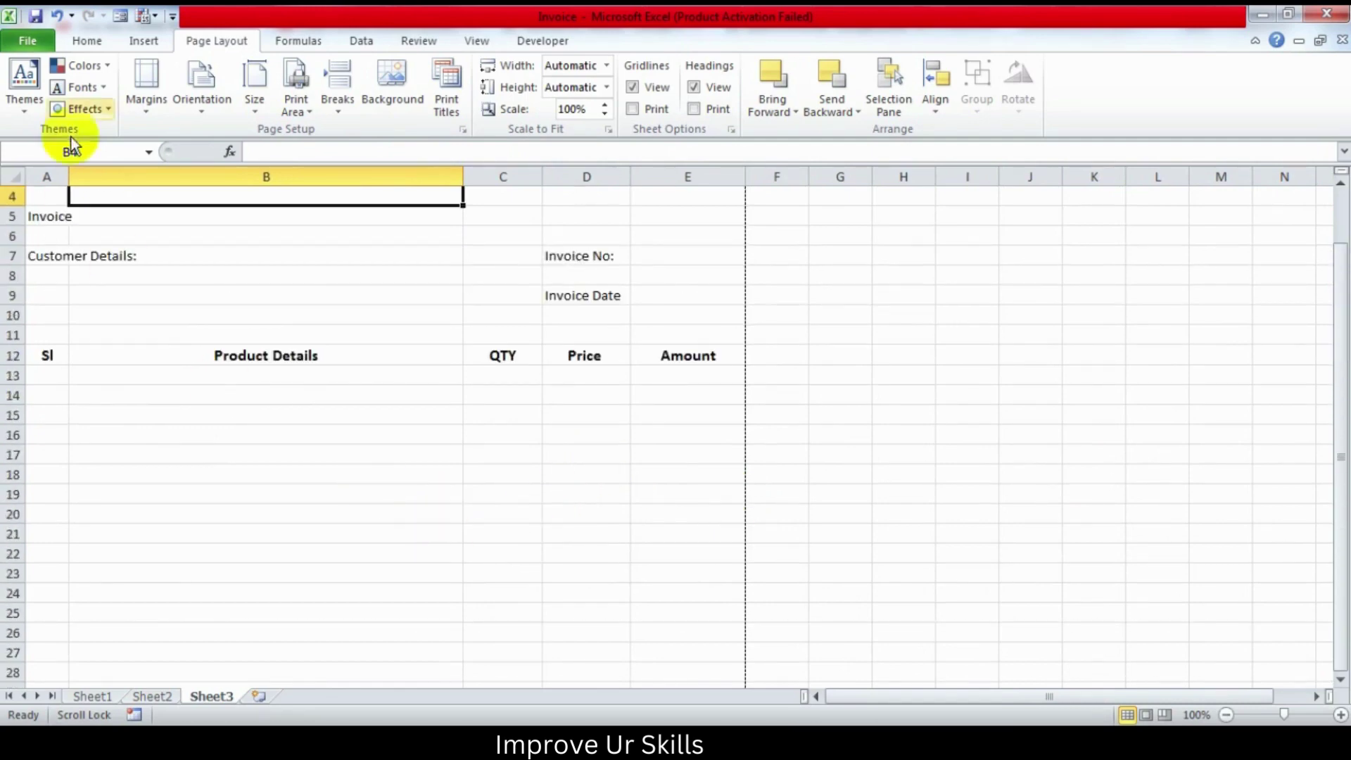
Step: Copy the Total Amount label from Sheet2 into Sheet3 cell C40
{"action": "left_click", "coordinate": [144, 697]}
{"action": "scroll", "coordinate": [458, 528], "scroll_direction": "down", "scroll_amount": 5}
{"action": "scroll", "coordinate": [459, 528], "scroll_direction": "down", "scroll_amount": 3}
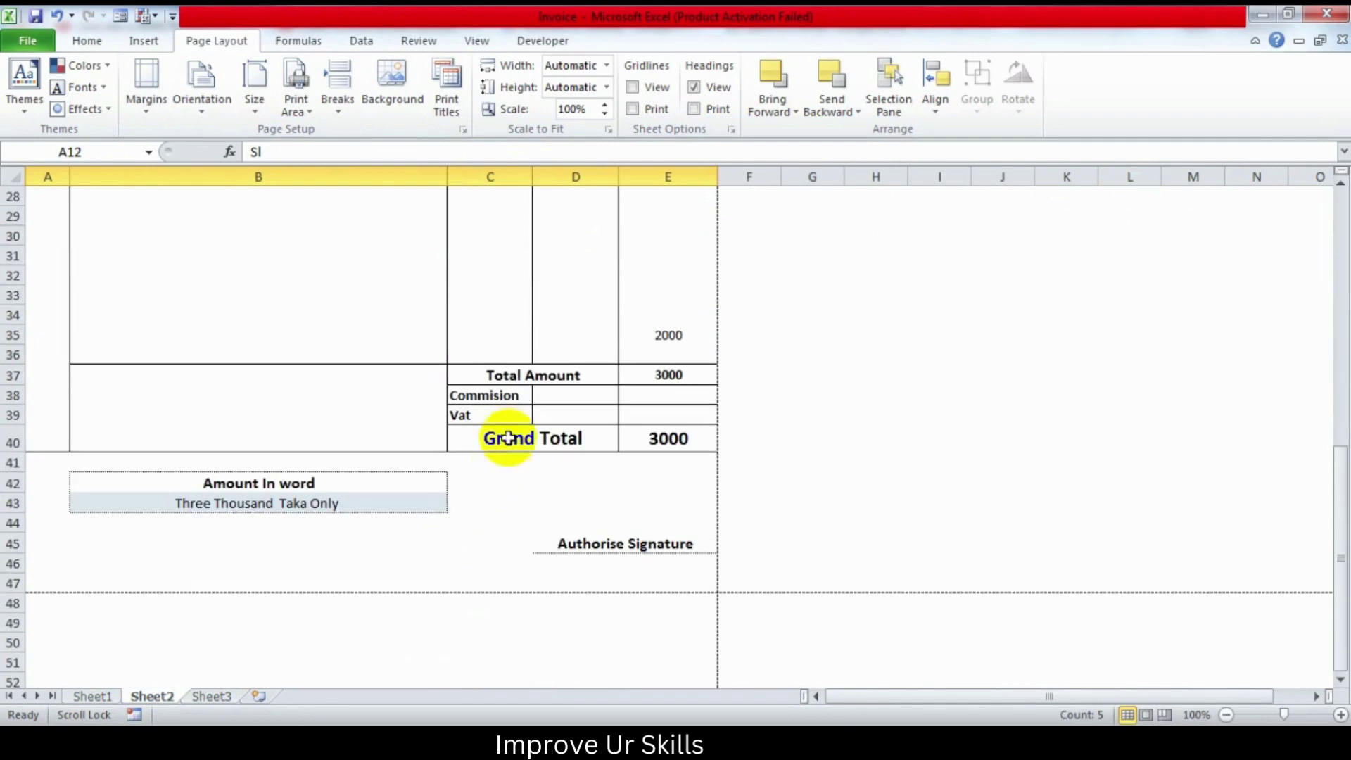
{"action": "left_click", "coordinate": [484, 375]}
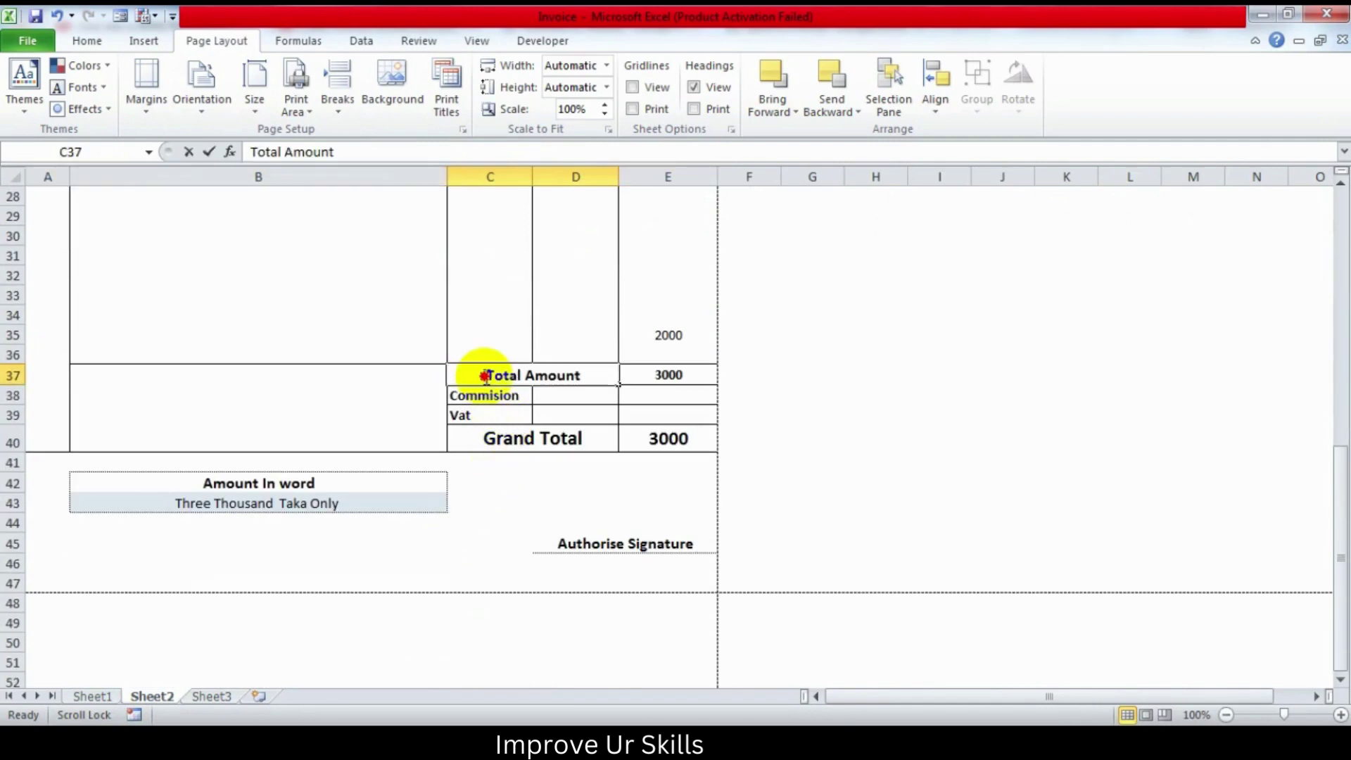
{"action": "double_click", "coordinate": [568, 378]}
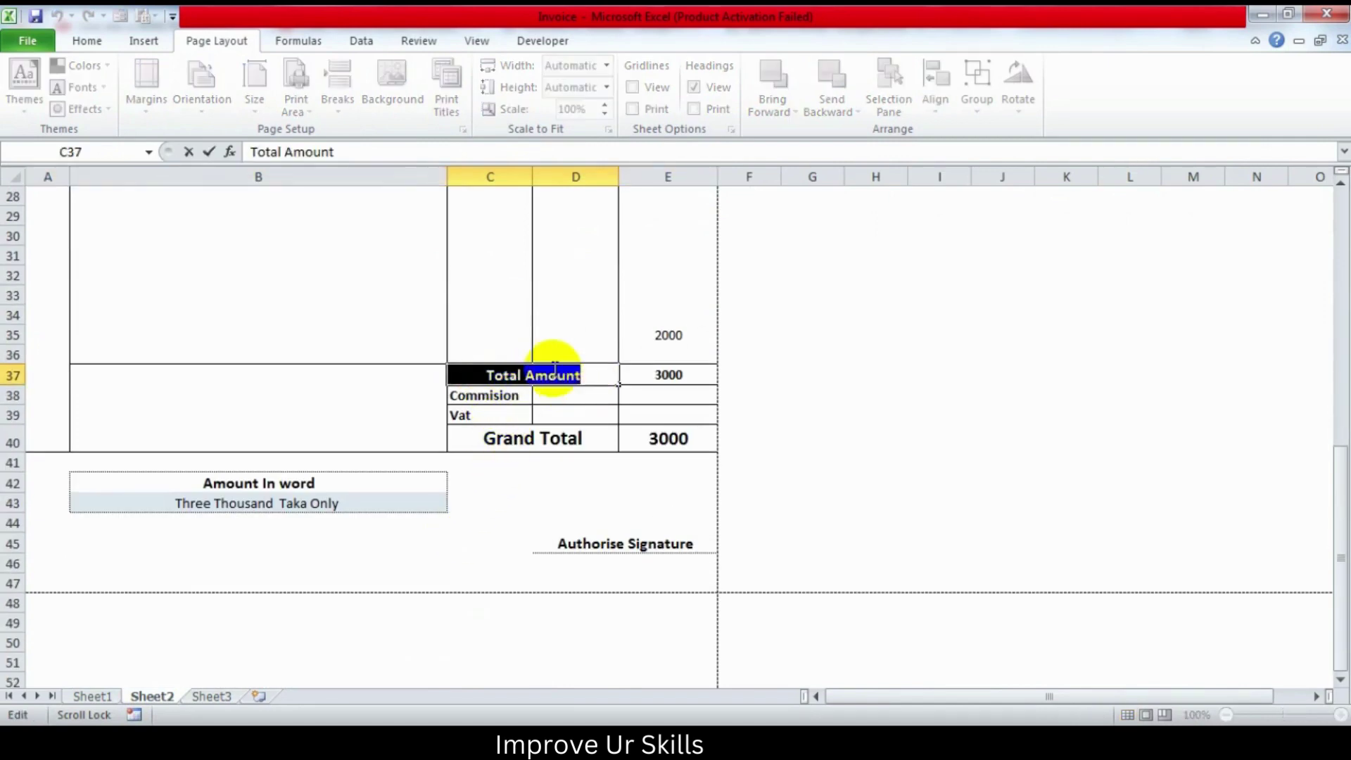
{"action": "right_click", "coordinate": [555, 368]}
{"action": "left_click", "coordinate": [567, 397]}
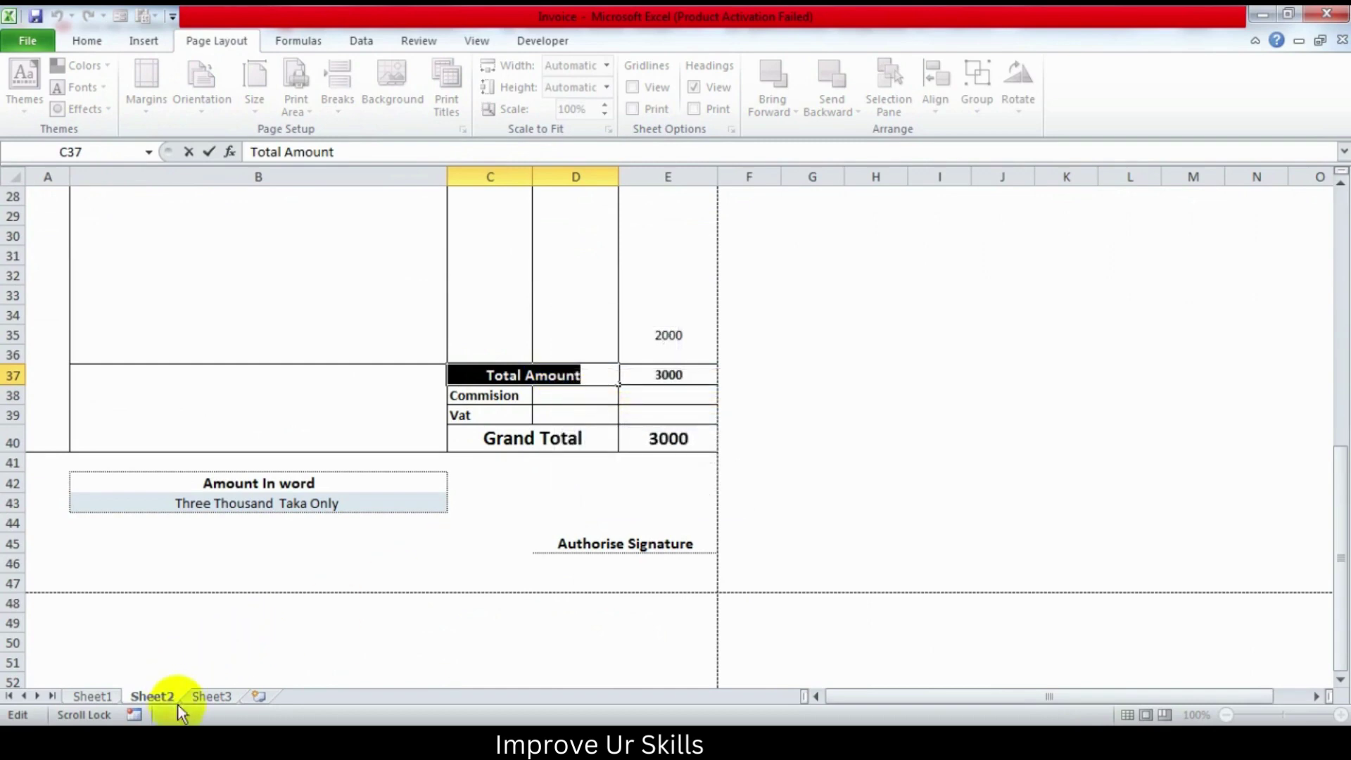
{"action": "left_click", "coordinate": [211, 697]}
{"action": "scroll", "coordinate": [501, 518], "scroll_direction": "down", "scroll_amount": 2}
{"action": "scroll", "coordinate": [501, 521], "scroll_direction": "down", "scroll_amount": 3}
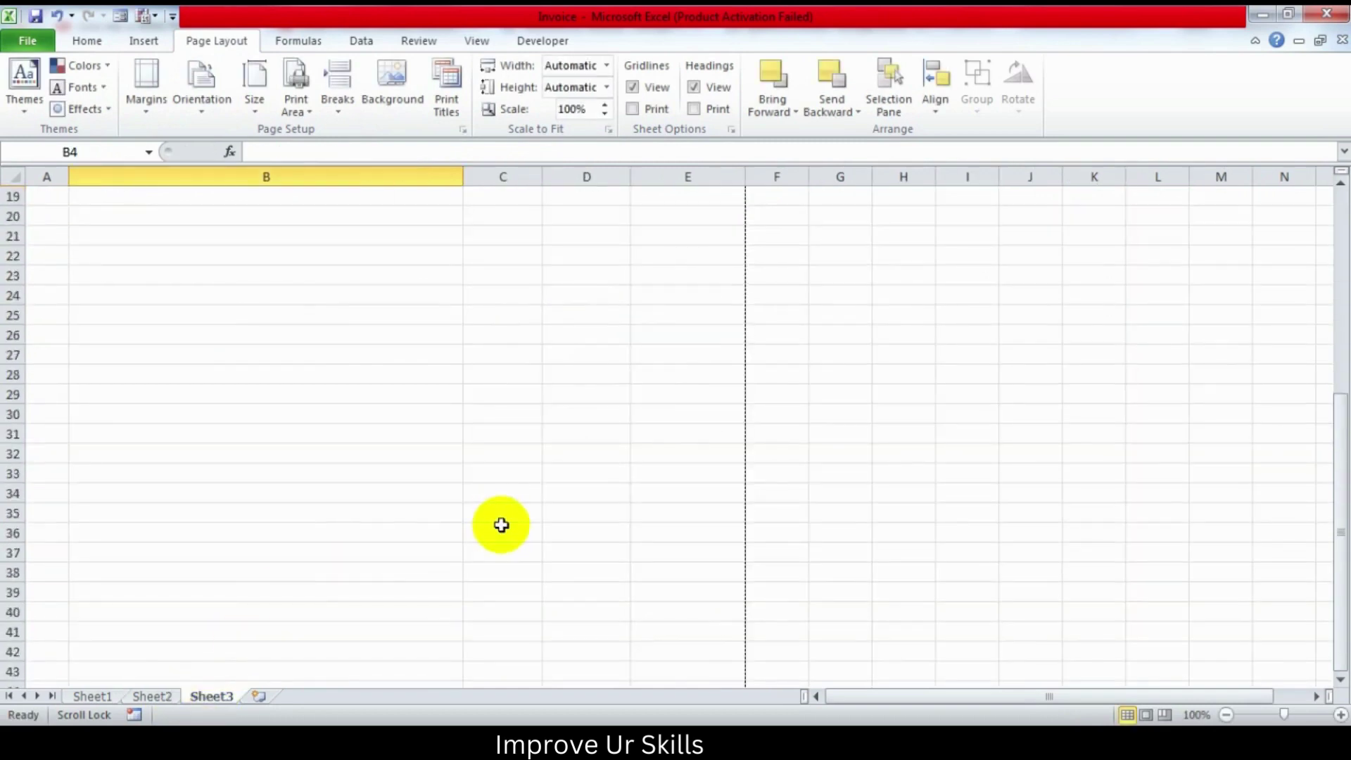
{"action": "scroll", "coordinate": [501, 528], "scroll_direction": "down", "scroll_amount": 4}
{"action": "scroll", "coordinate": [502, 528], "scroll_direction": "up", "scroll_amount": 1}
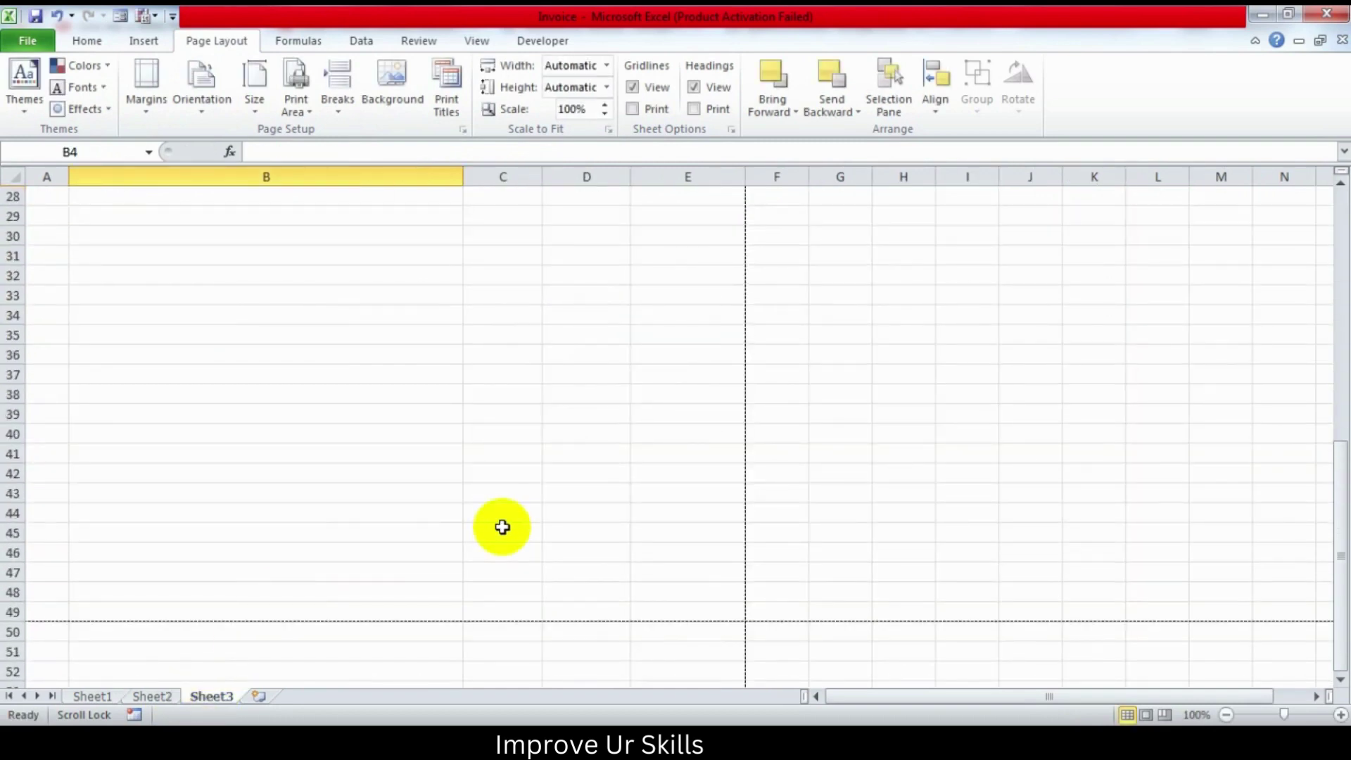
{"action": "left_click", "coordinate": [491, 451]}
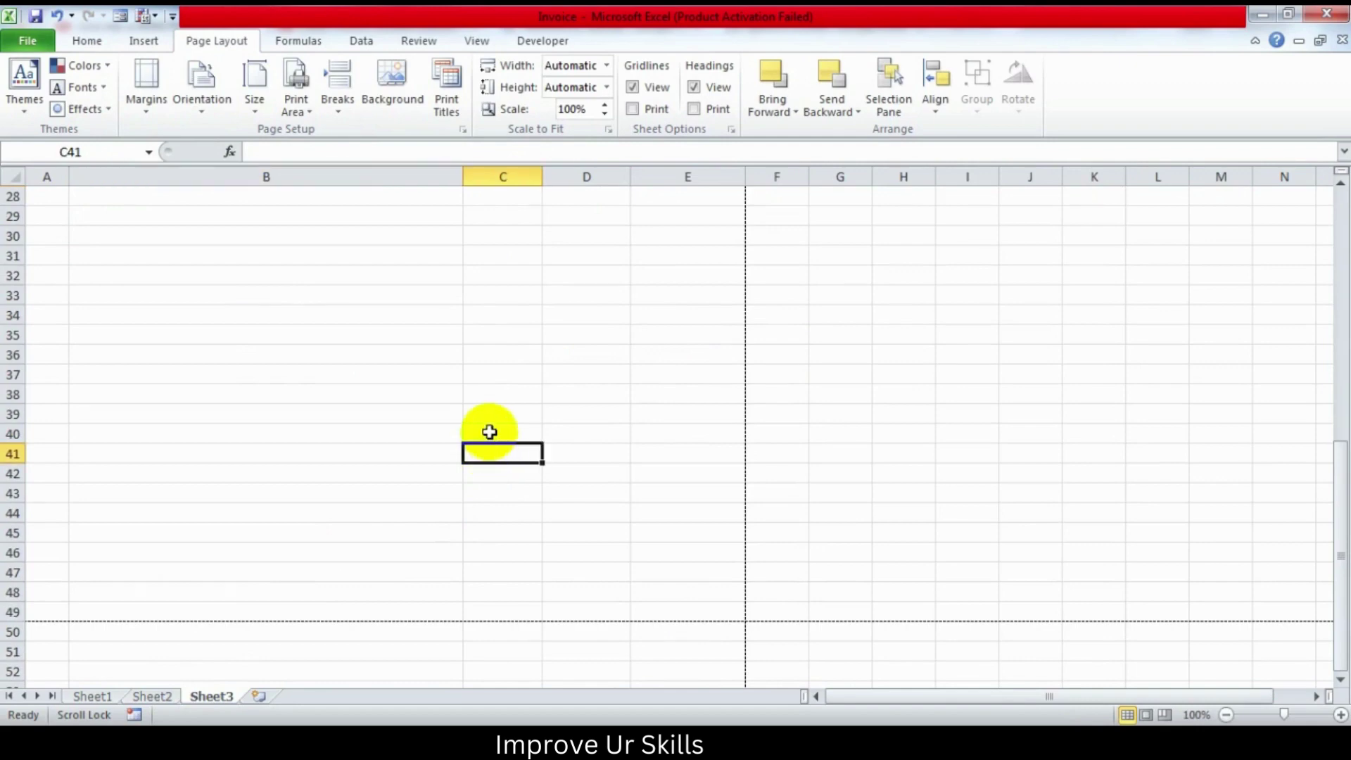
{"action": "right_click", "coordinate": [491, 432]}
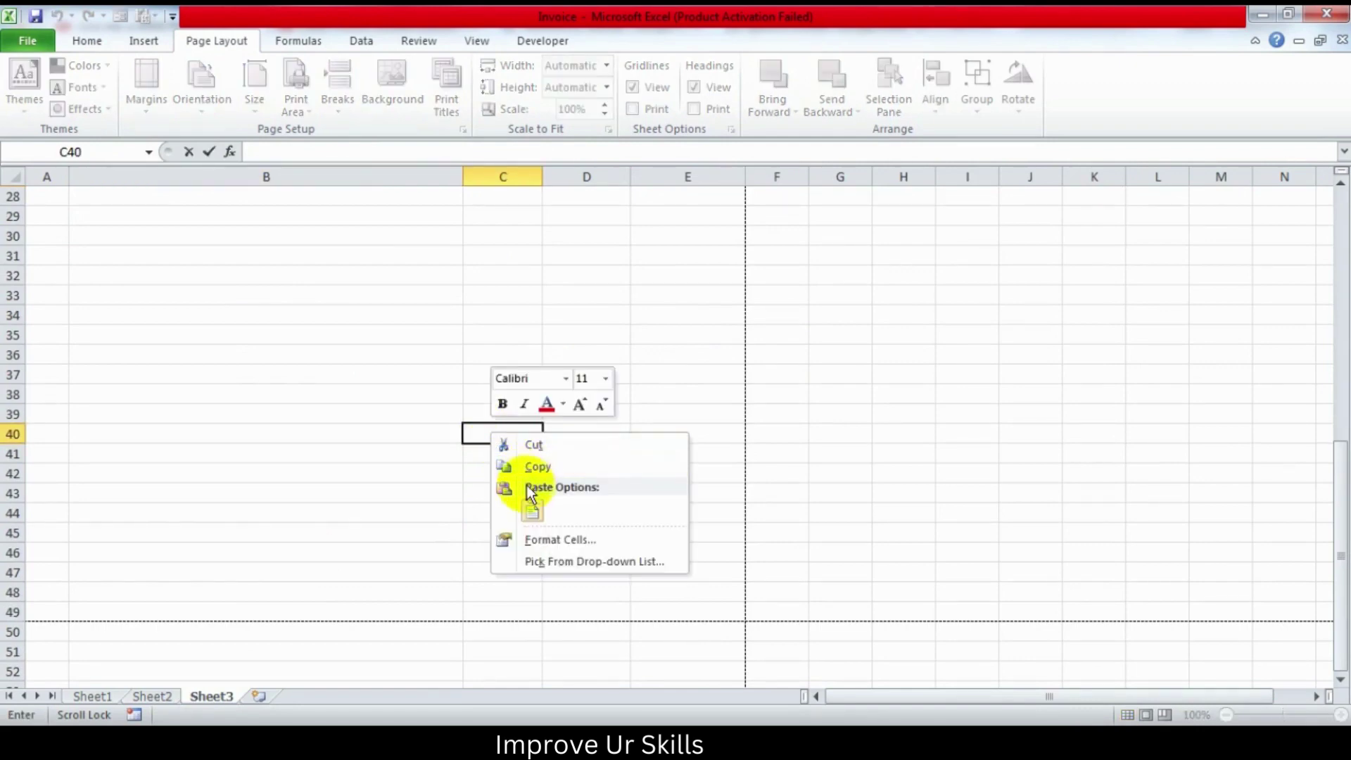
{"action": "left_click", "coordinate": [528, 508]}
{"action": "left_click", "coordinate": [479, 532]}
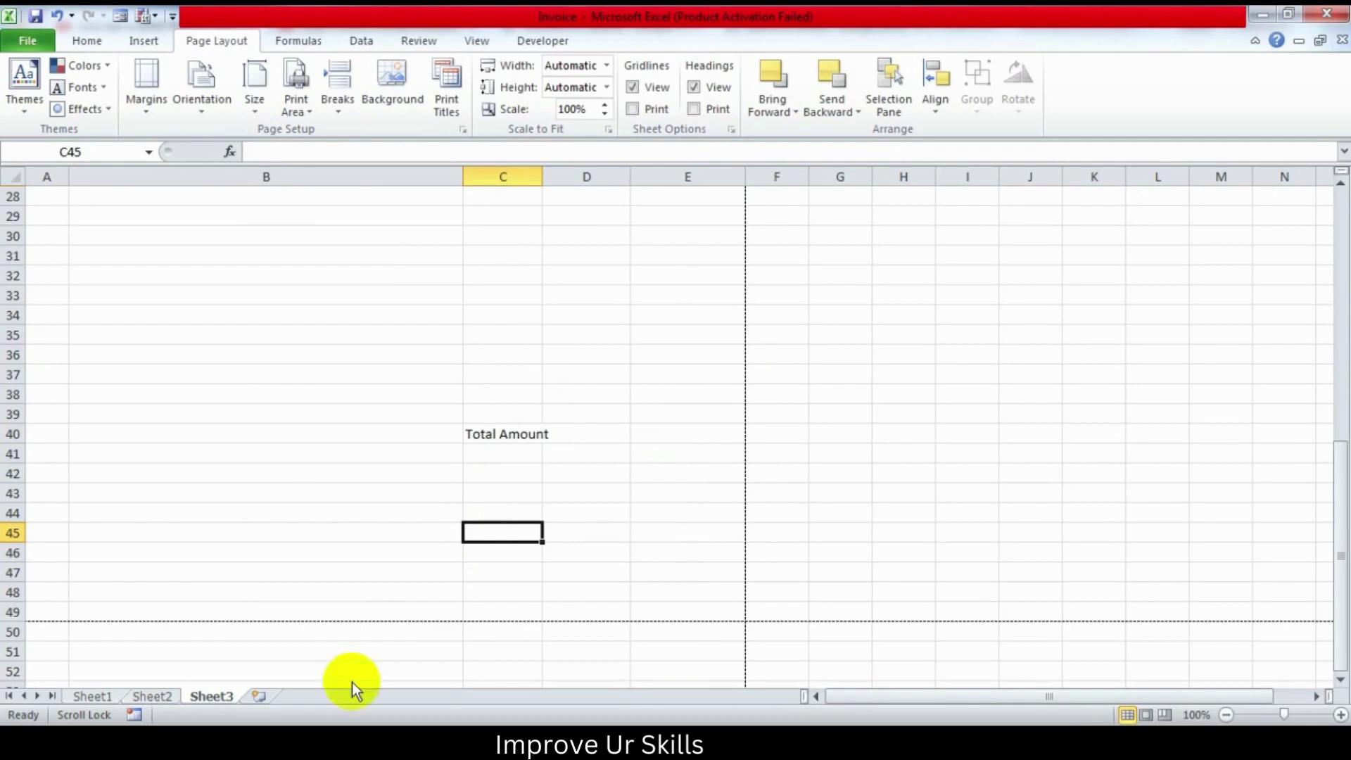
Step: Copy the Commision label from Sheet2 into Sheet3 cell C41
{"action": "left_click", "coordinate": [157, 697]}
{"action": "left_click", "coordinate": [520, 396]}
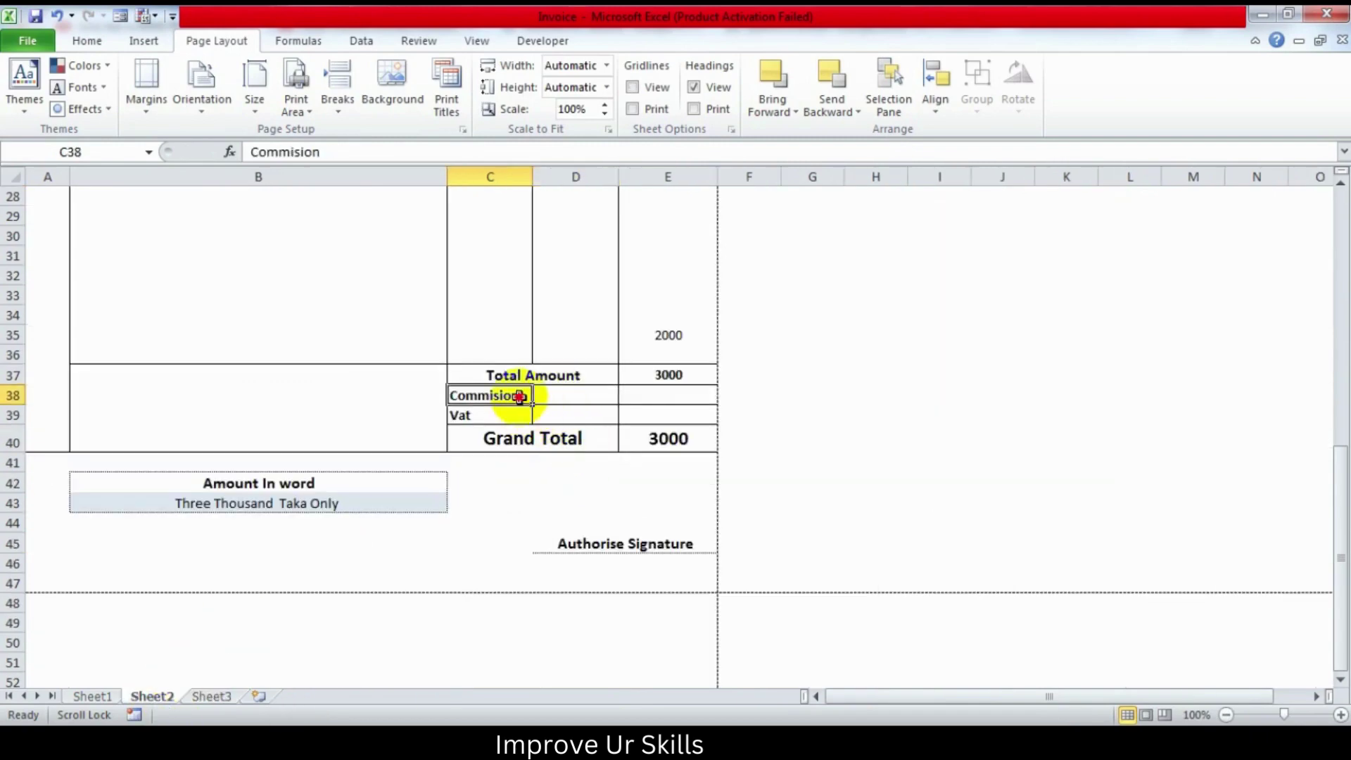
{"action": "double_click", "coordinate": [520, 397]}
{"action": "left_click_drag", "start_coordinate": [519, 396], "coordinate": [450, 396]}
{"action": "right_click", "coordinate": [468, 392]}
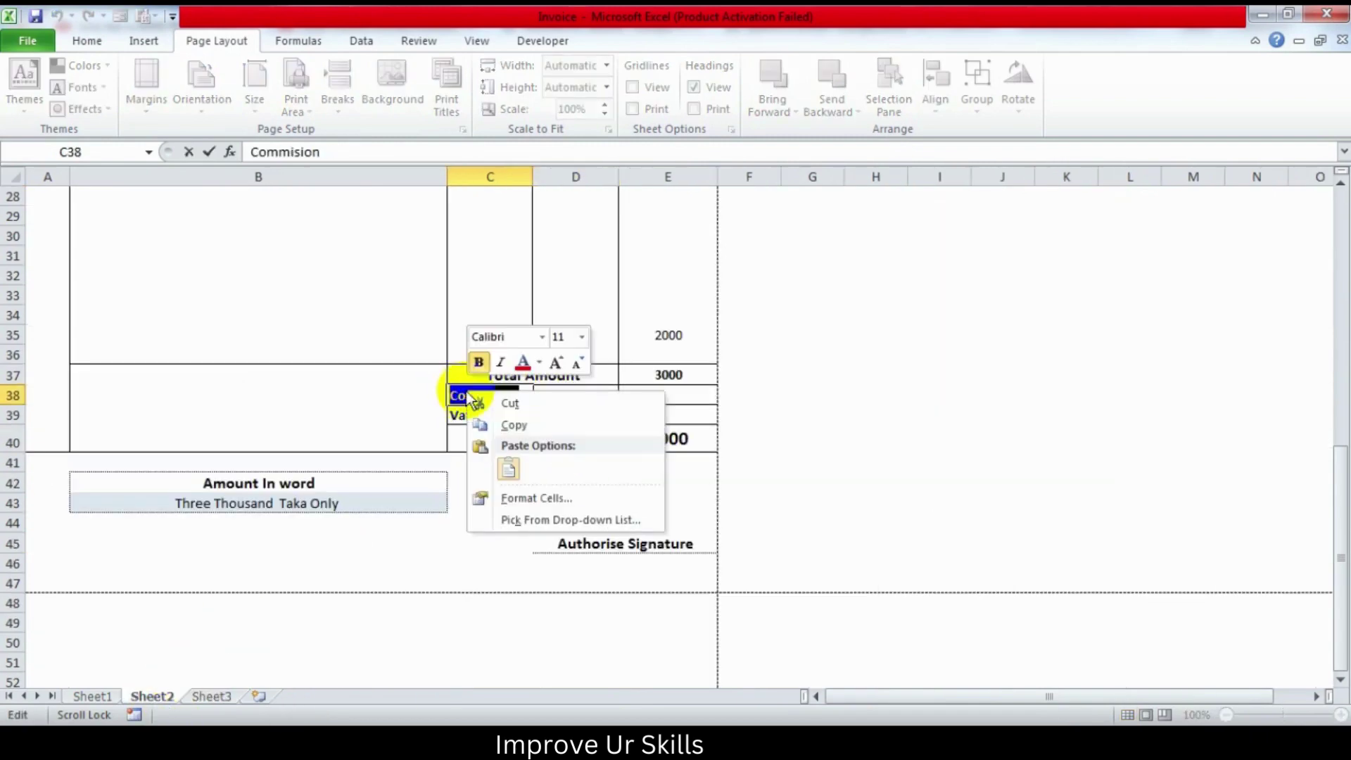
{"action": "left_click", "coordinate": [512, 426]}
{"action": "left_click", "coordinate": [199, 699]}
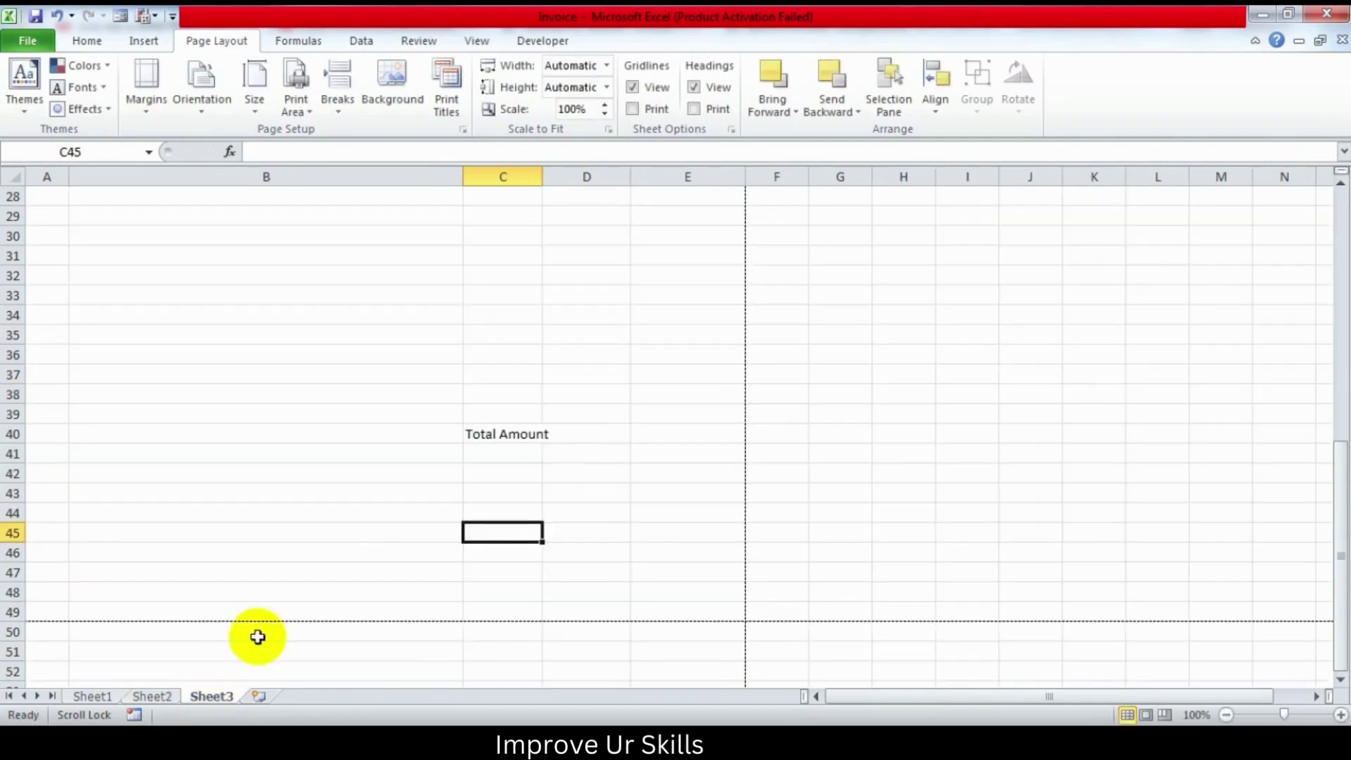
{"action": "left_click", "coordinate": [505, 458]}
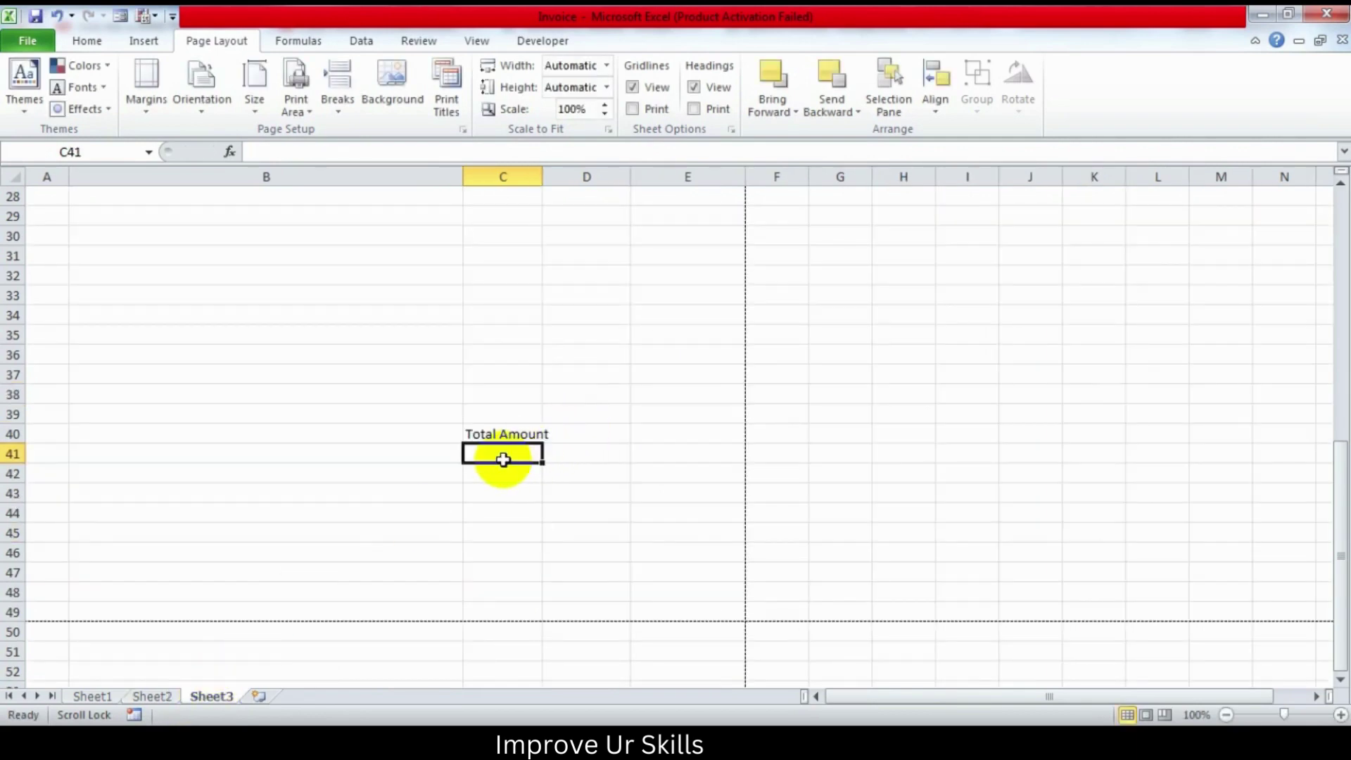
{"action": "right_click", "coordinate": [503, 460]}
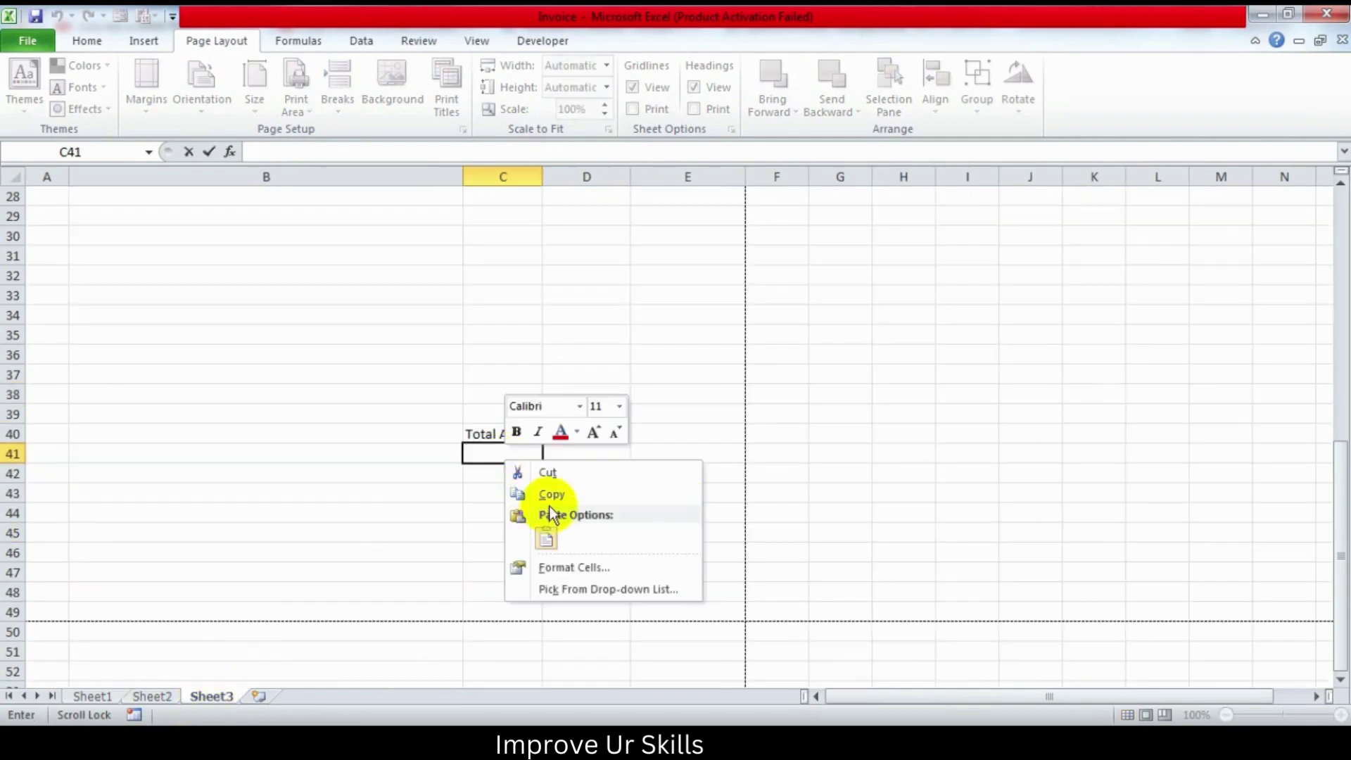
{"action": "left_click", "coordinate": [545, 538]}
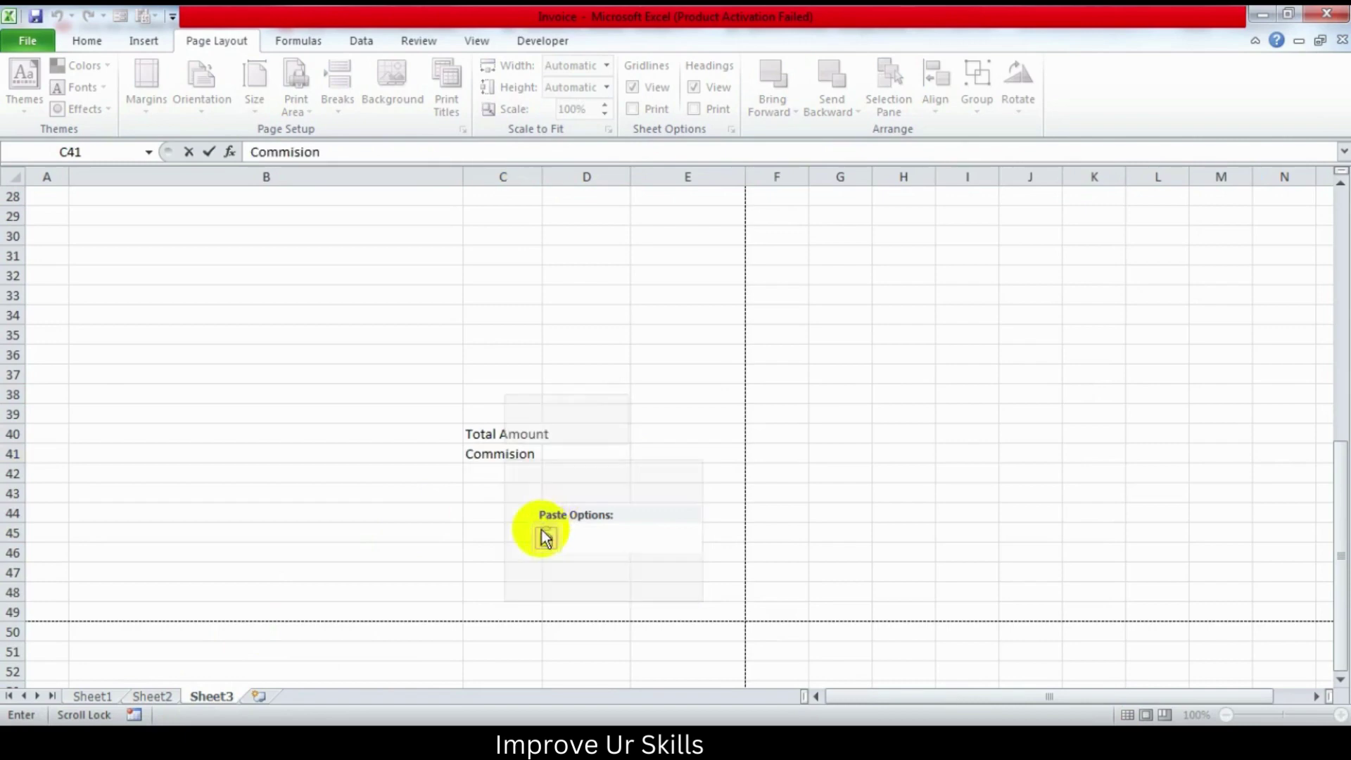
Step: Copy the Vat label from Sheet2 into Sheet3 cell C42
{"action": "left_click", "coordinate": [154, 699]}
{"action": "left_click", "coordinate": [491, 410]}
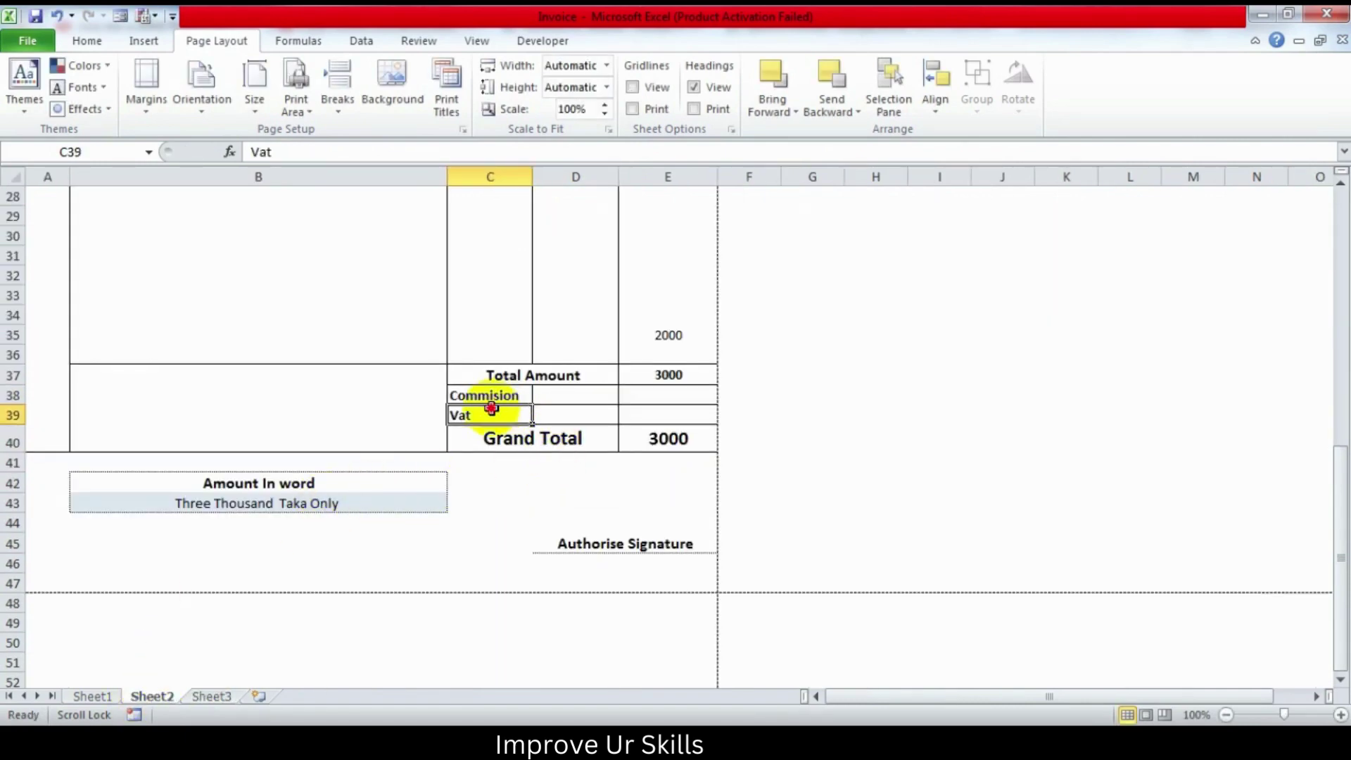
{"action": "double_click", "coordinate": [491, 410]}
{"action": "left_click_drag", "start_coordinate": [492, 409], "coordinate": [425, 408]}
{"action": "right_click", "coordinate": [454, 415]}
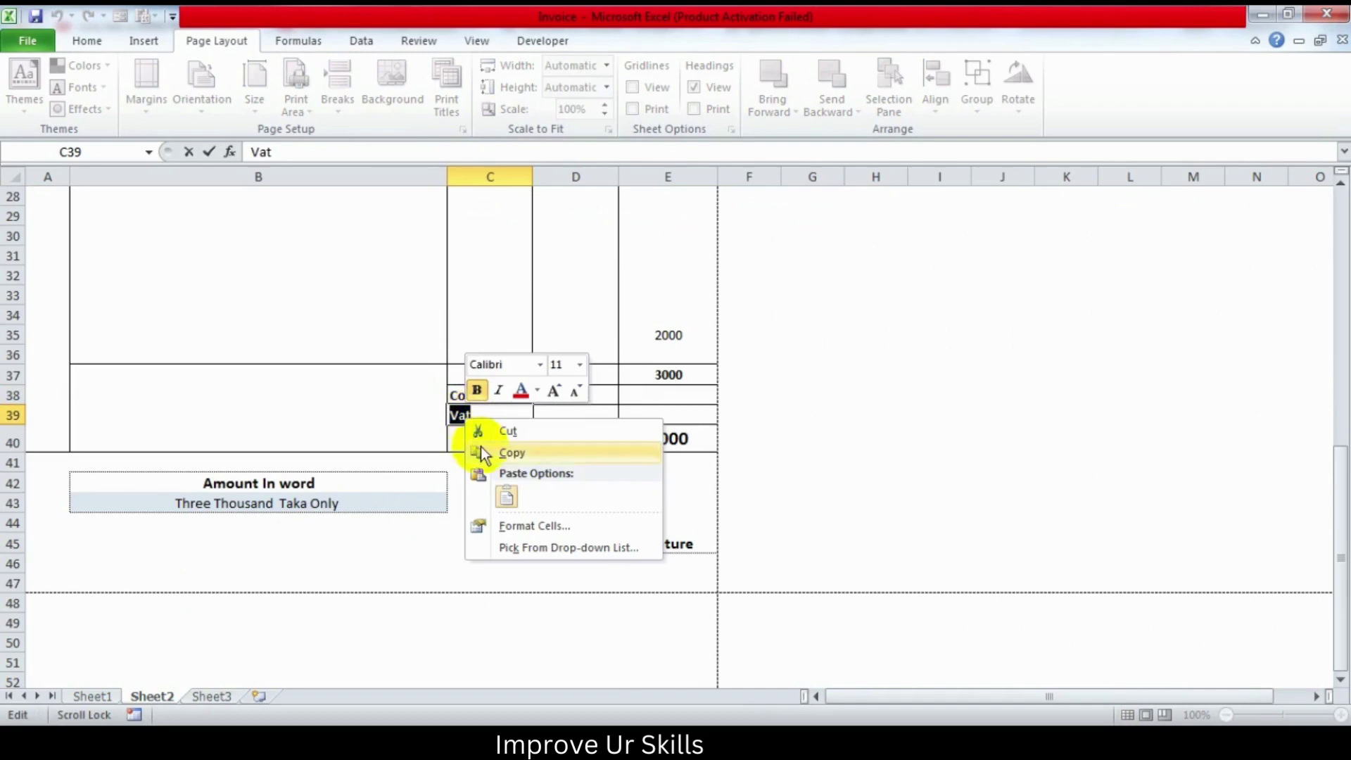
{"action": "left_click", "coordinate": [502, 452]}
{"action": "left_click", "coordinate": [212, 696]}
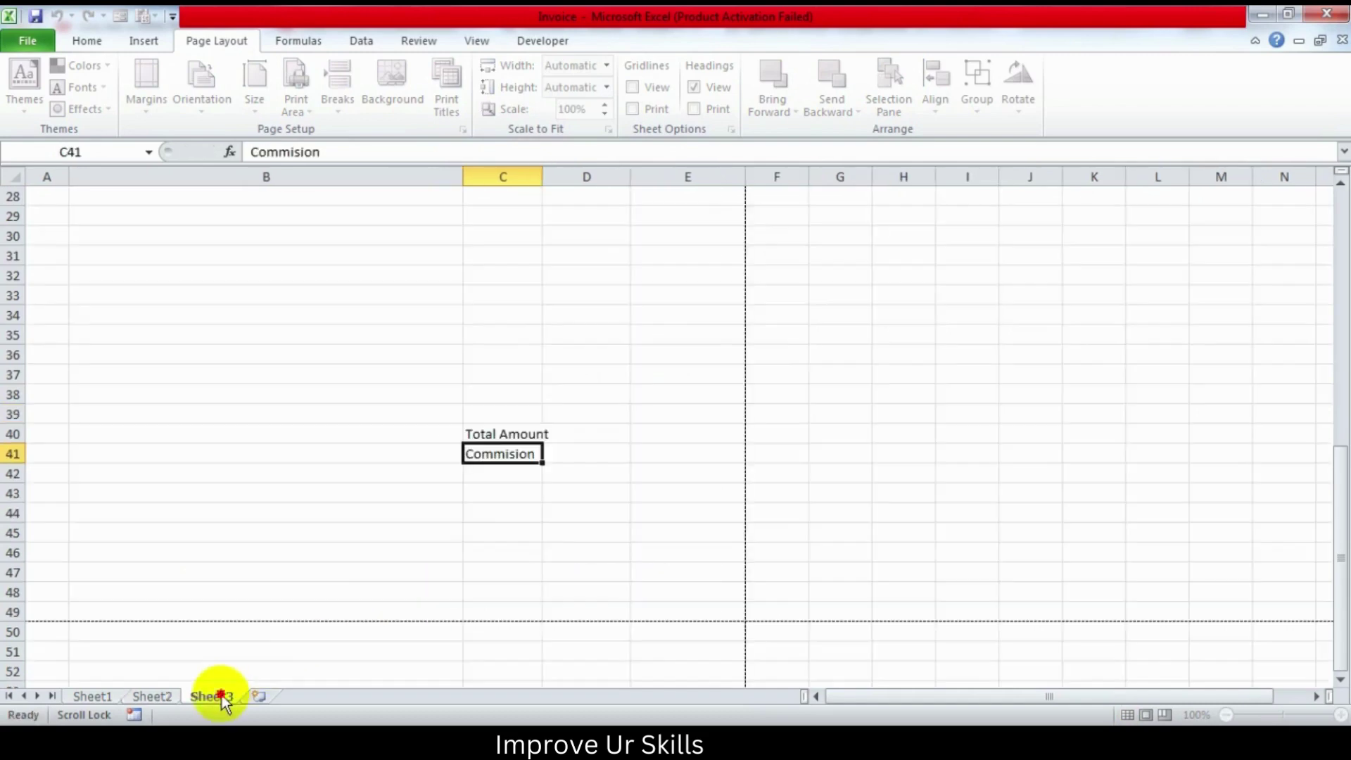
{"action": "right_click", "coordinate": [496, 476]}
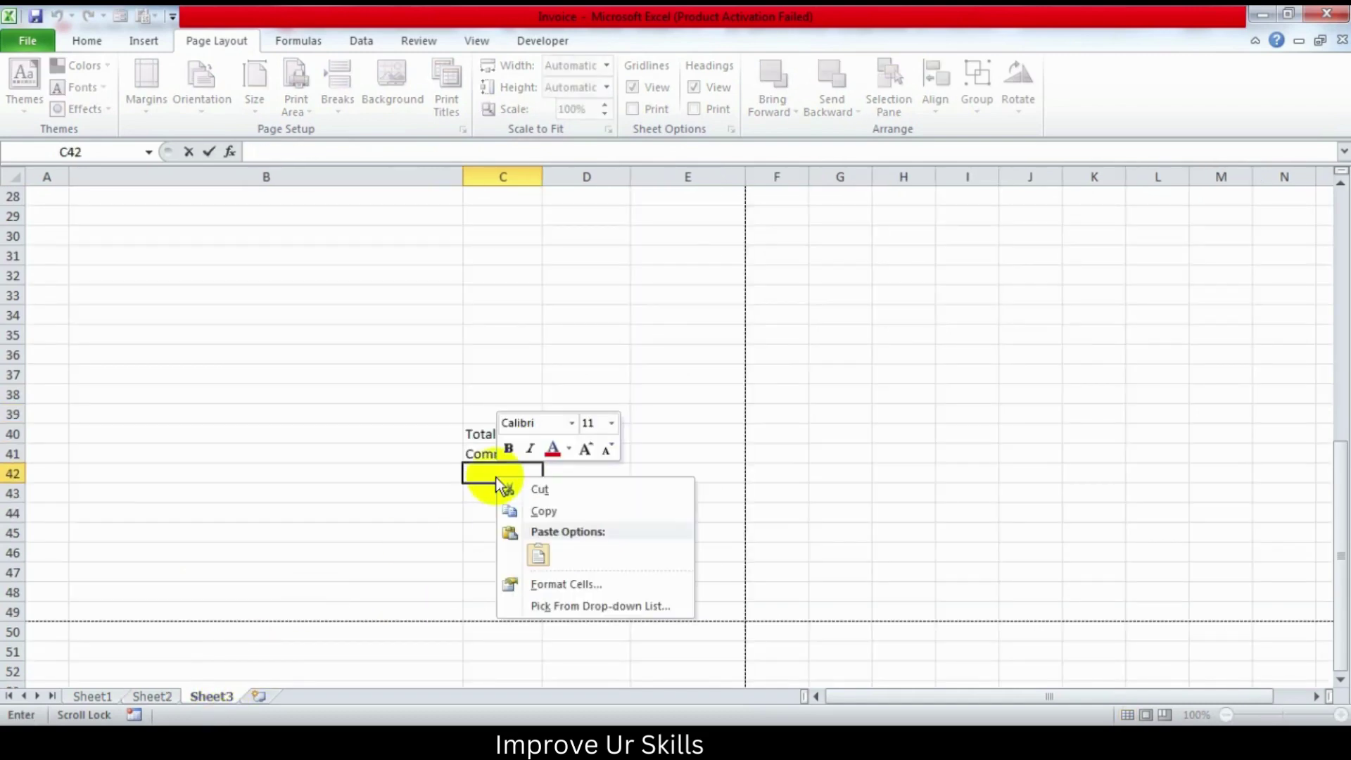
{"action": "left_click", "coordinate": [535, 557]}
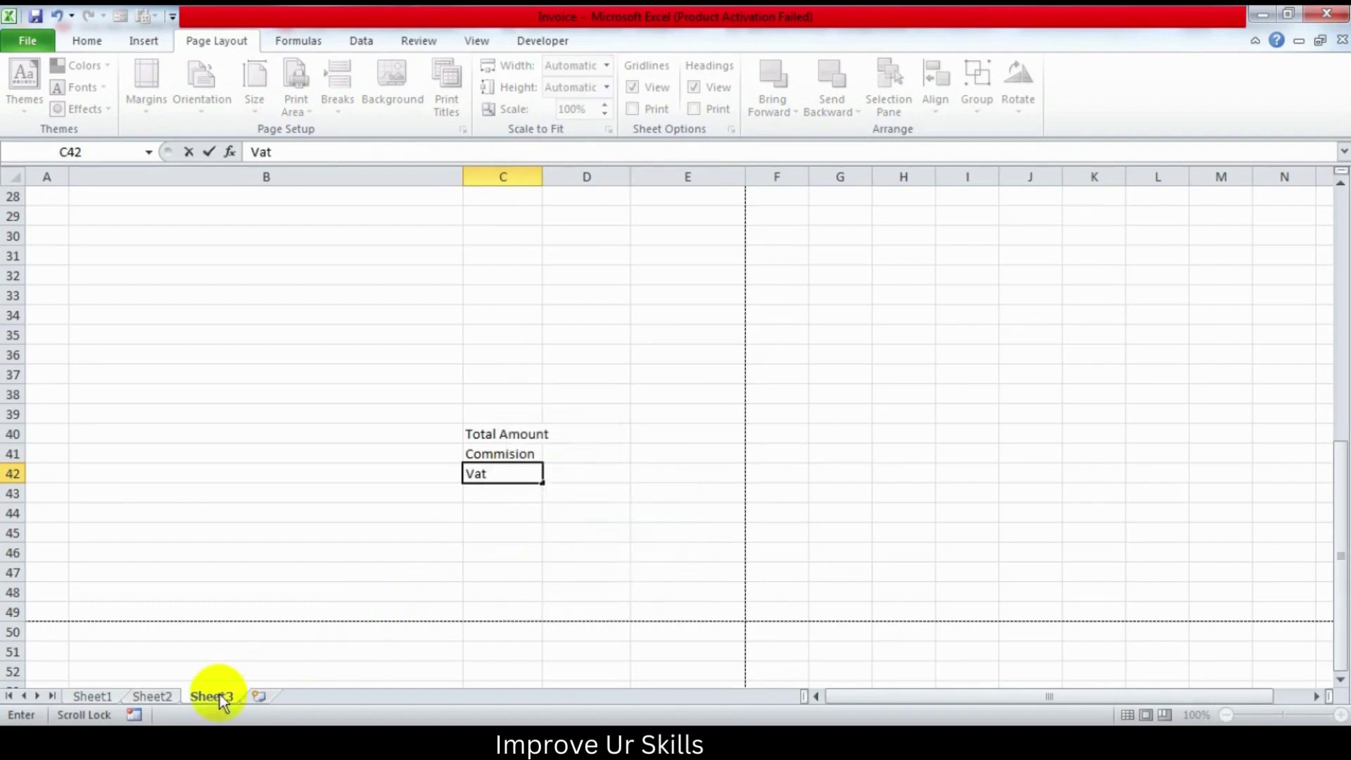
Step: Copy the Grand Total label into Sheet3 cell C43, then return to Sheet2
{"action": "left_click", "coordinate": [156, 696]}
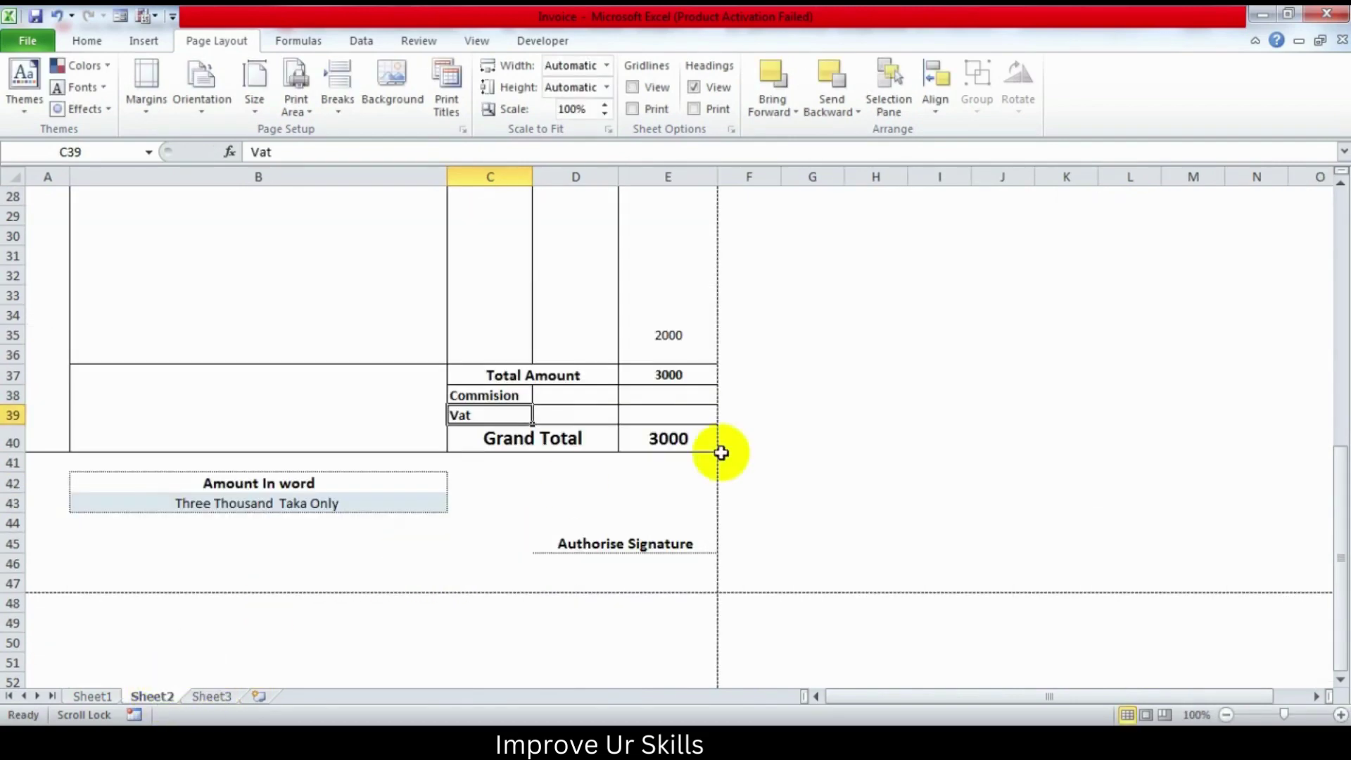
{"action": "double_click", "coordinate": [491, 442]}
{"action": "left_click_drag", "start_coordinate": [540, 441], "coordinate": [584, 440]}
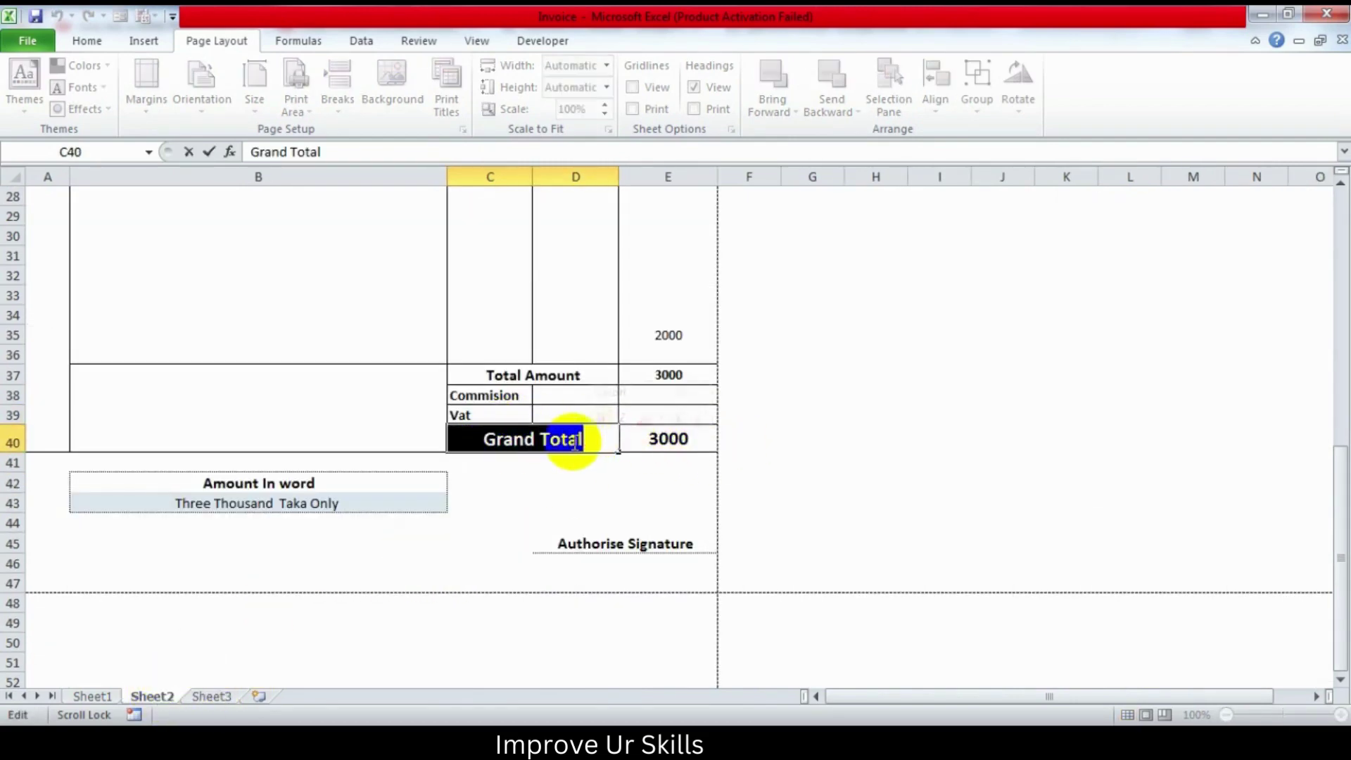
{"action": "right_click", "coordinate": [576, 441]}
{"action": "left_click", "coordinate": [624, 476]}
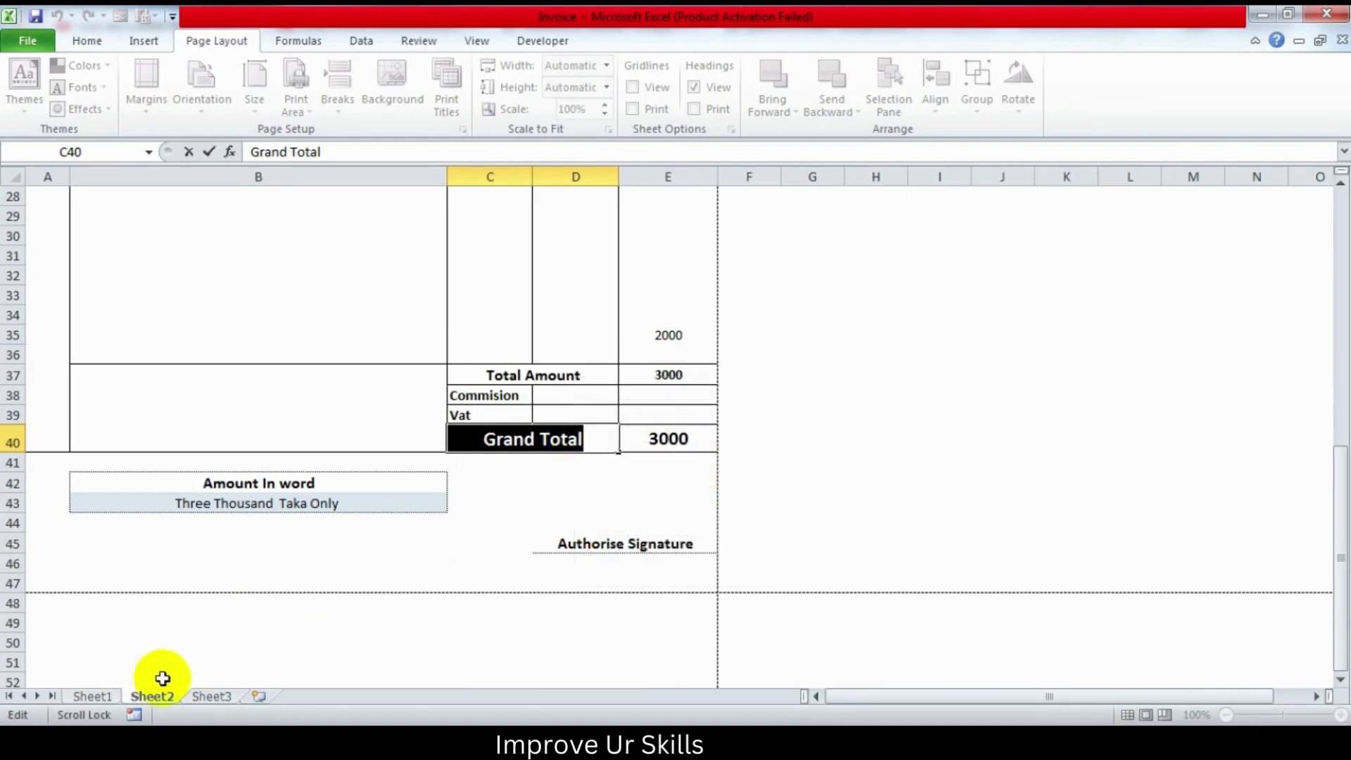
{"action": "left_click", "coordinate": [204, 696]}
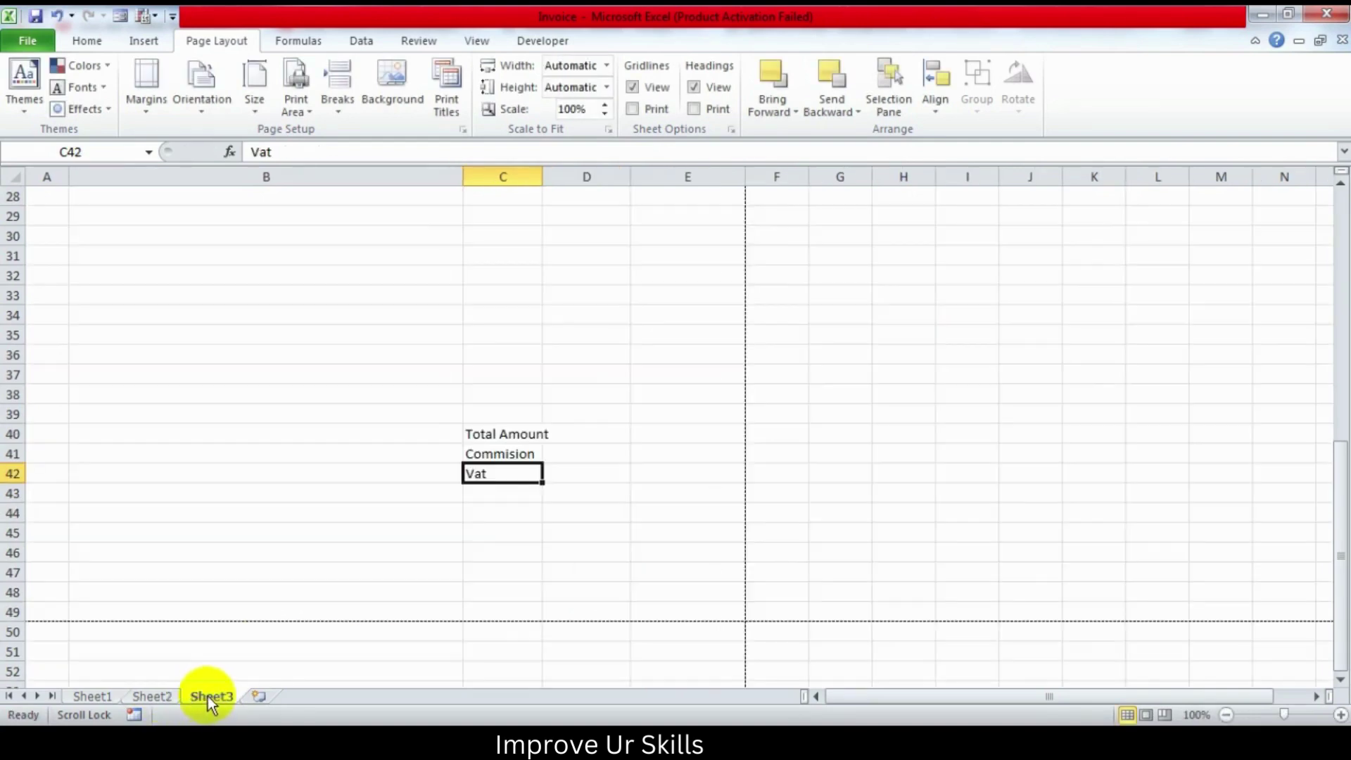
{"action": "double_click", "coordinate": [493, 491]}
{"action": "right_click", "coordinate": [496, 498]}
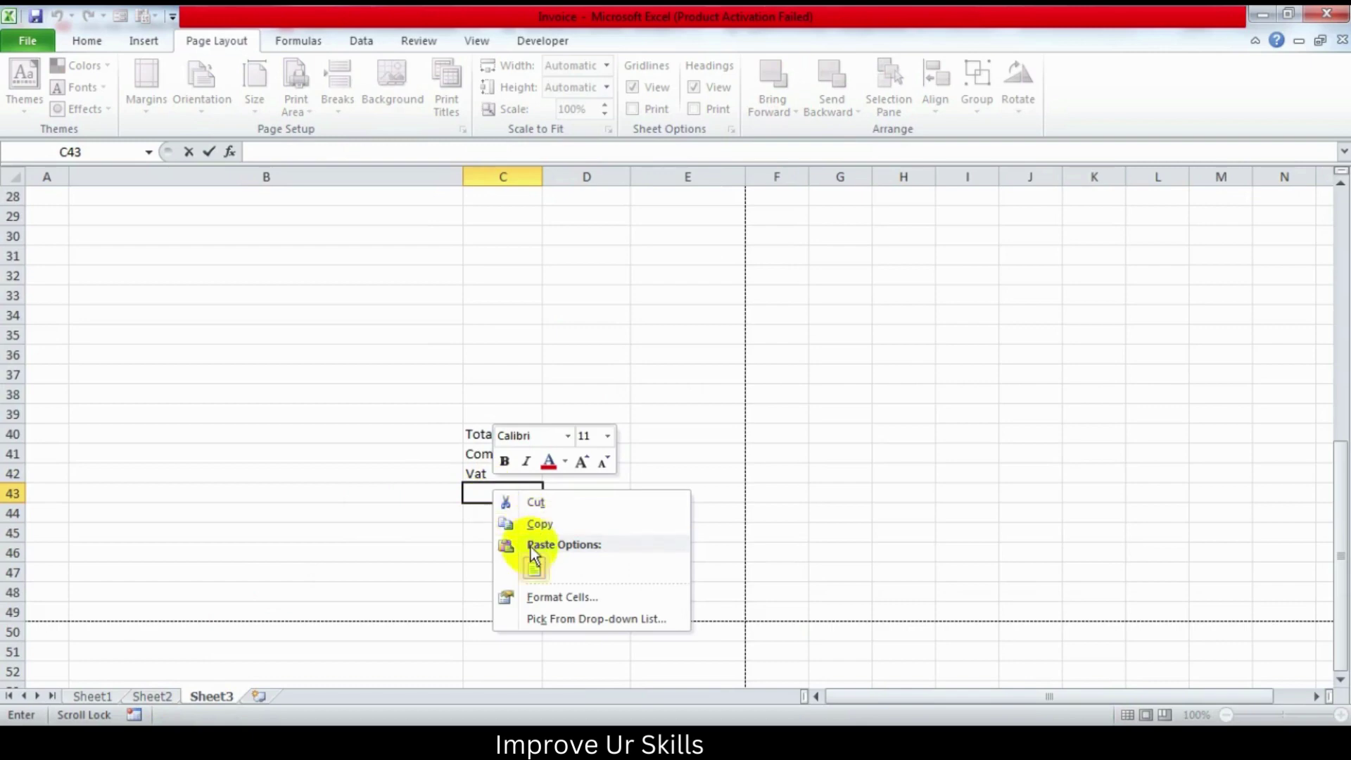
{"action": "left_click", "coordinate": [533, 569]}
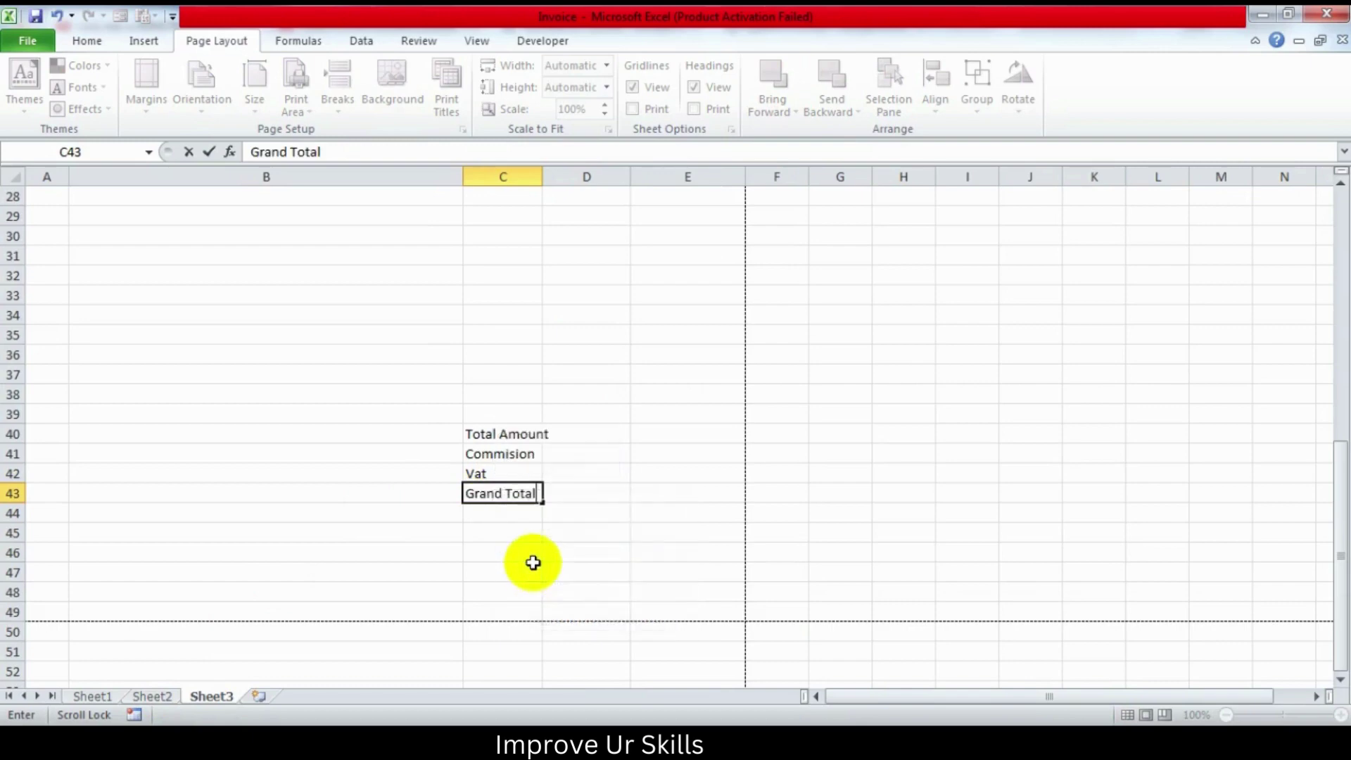
{"action": "left_click", "coordinate": [156, 699]}
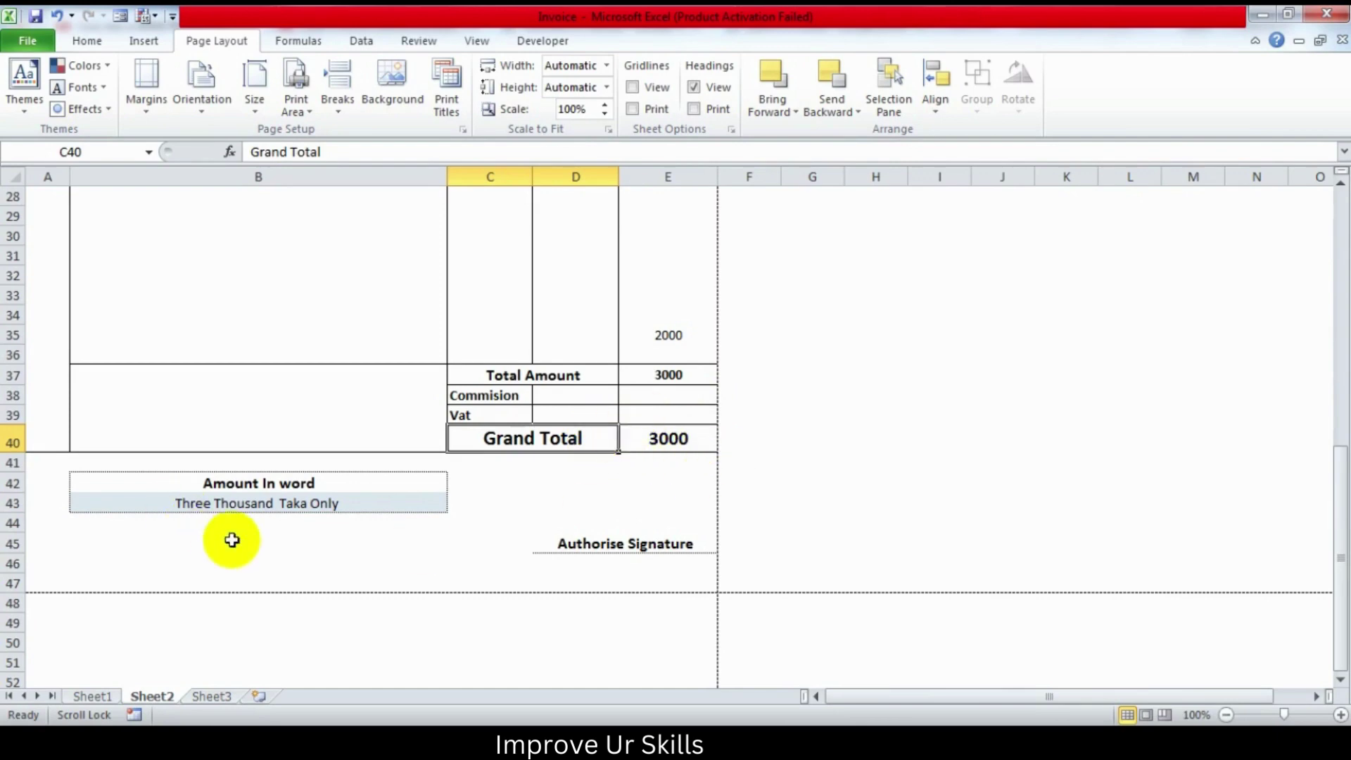
Step: Copy the Amount In word label from Sheet2 into Sheet3 cell B45
{"action": "left_click", "coordinate": [329, 480]}
{"action": "double_click", "coordinate": [328, 479]}
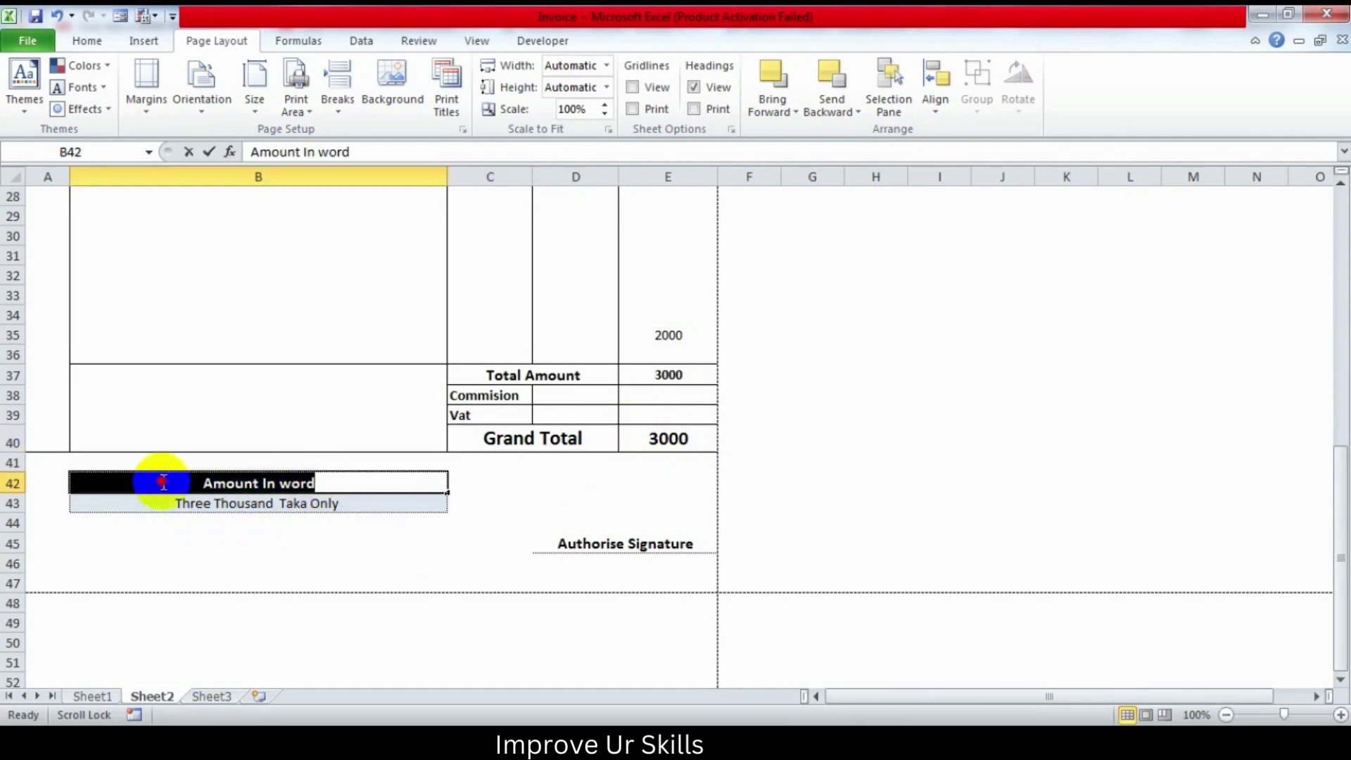
{"action": "left_click_drag", "start_coordinate": [315, 483], "coordinate": [211, 486]}
{"action": "right_click", "coordinate": [211, 485]}
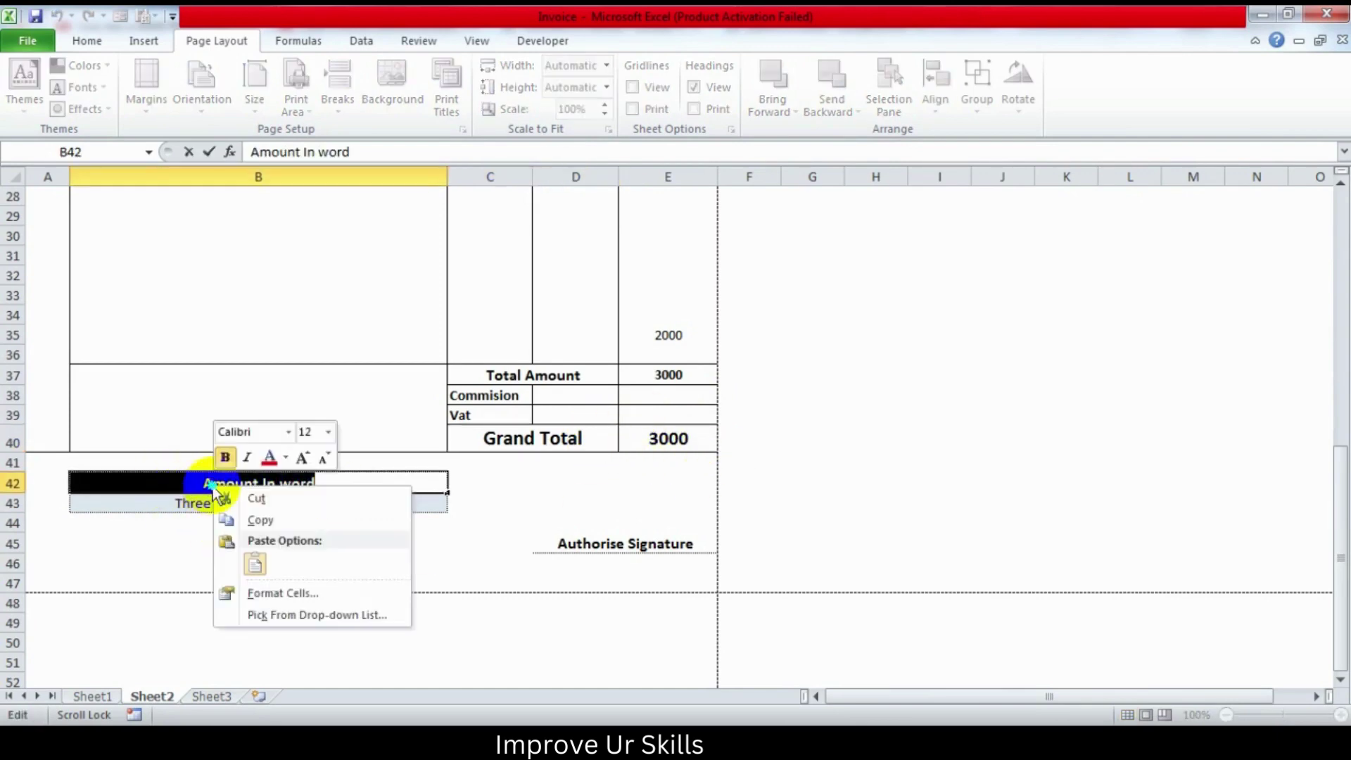
{"action": "left_click", "coordinate": [270, 525]}
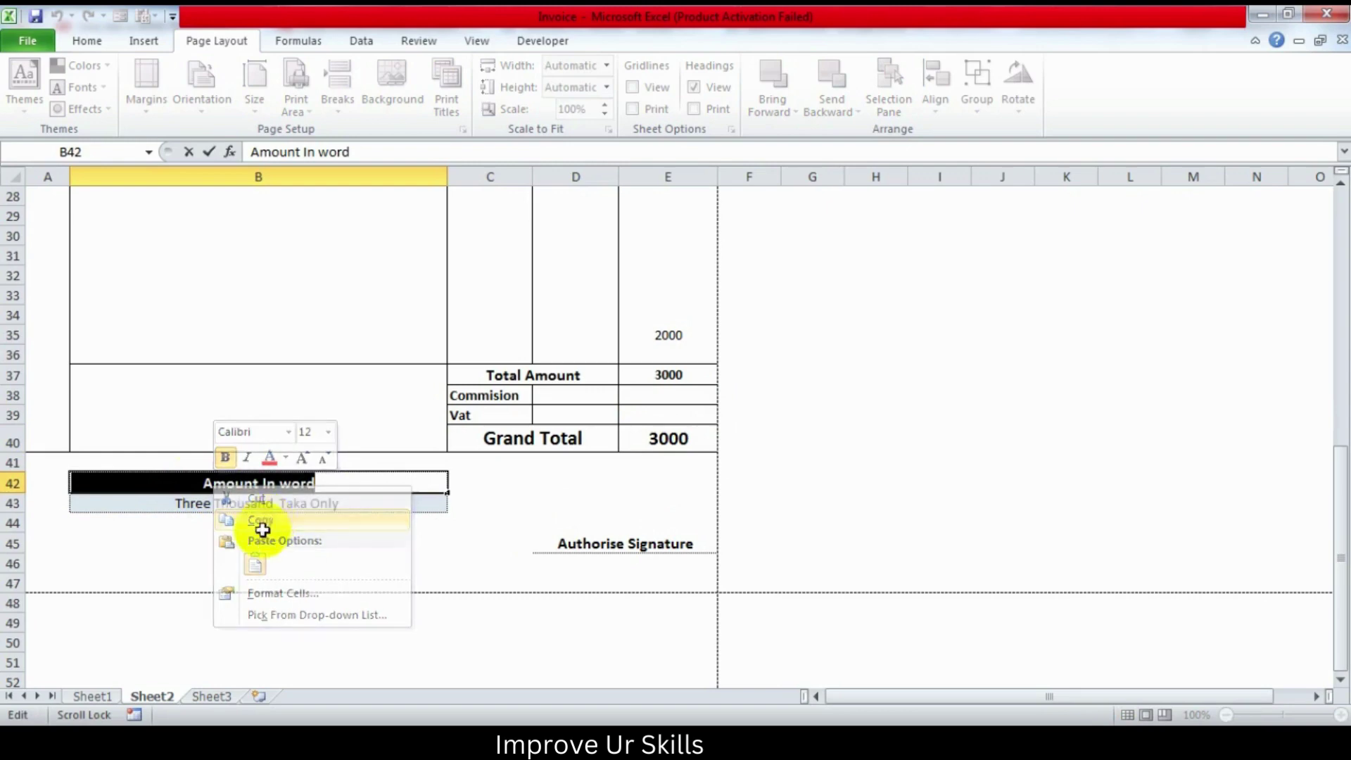
{"action": "left_click", "coordinate": [212, 696]}
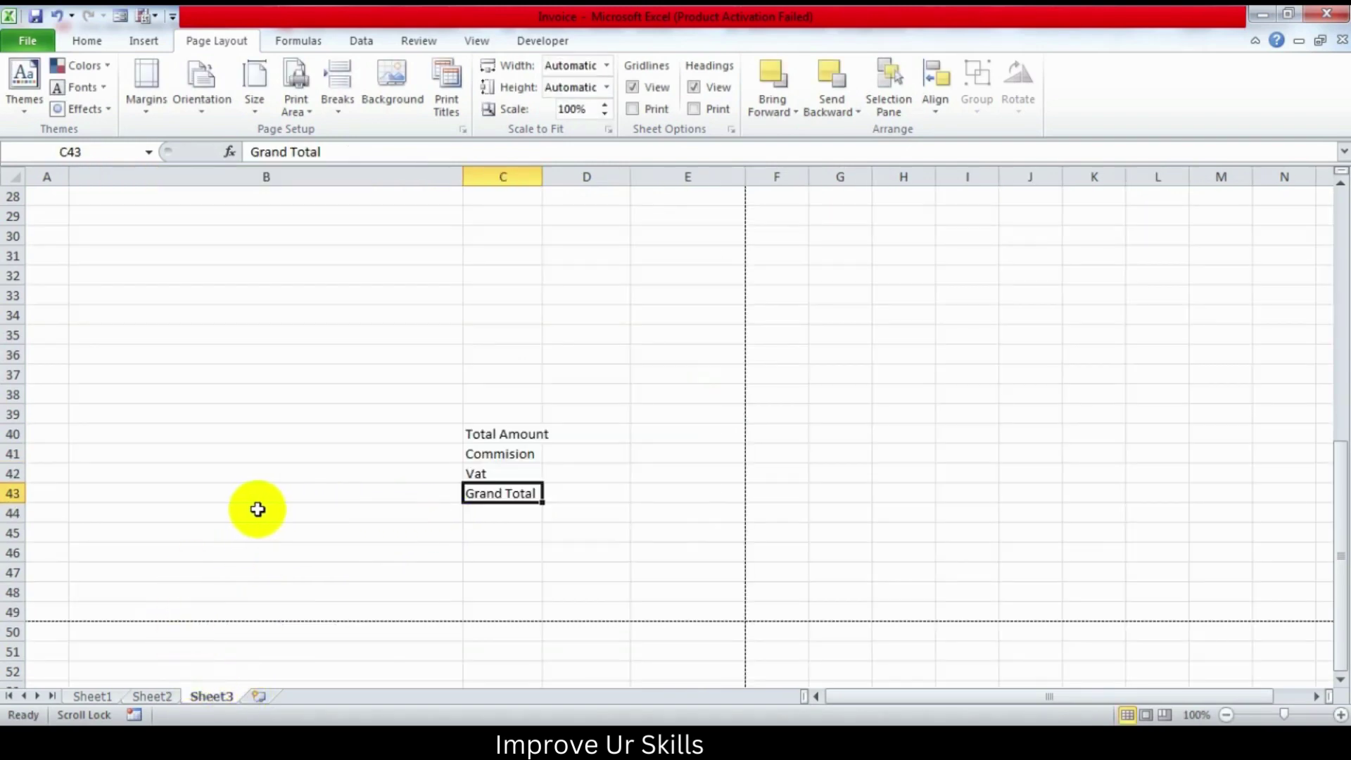
{"action": "left_click", "coordinate": [189, 527]}
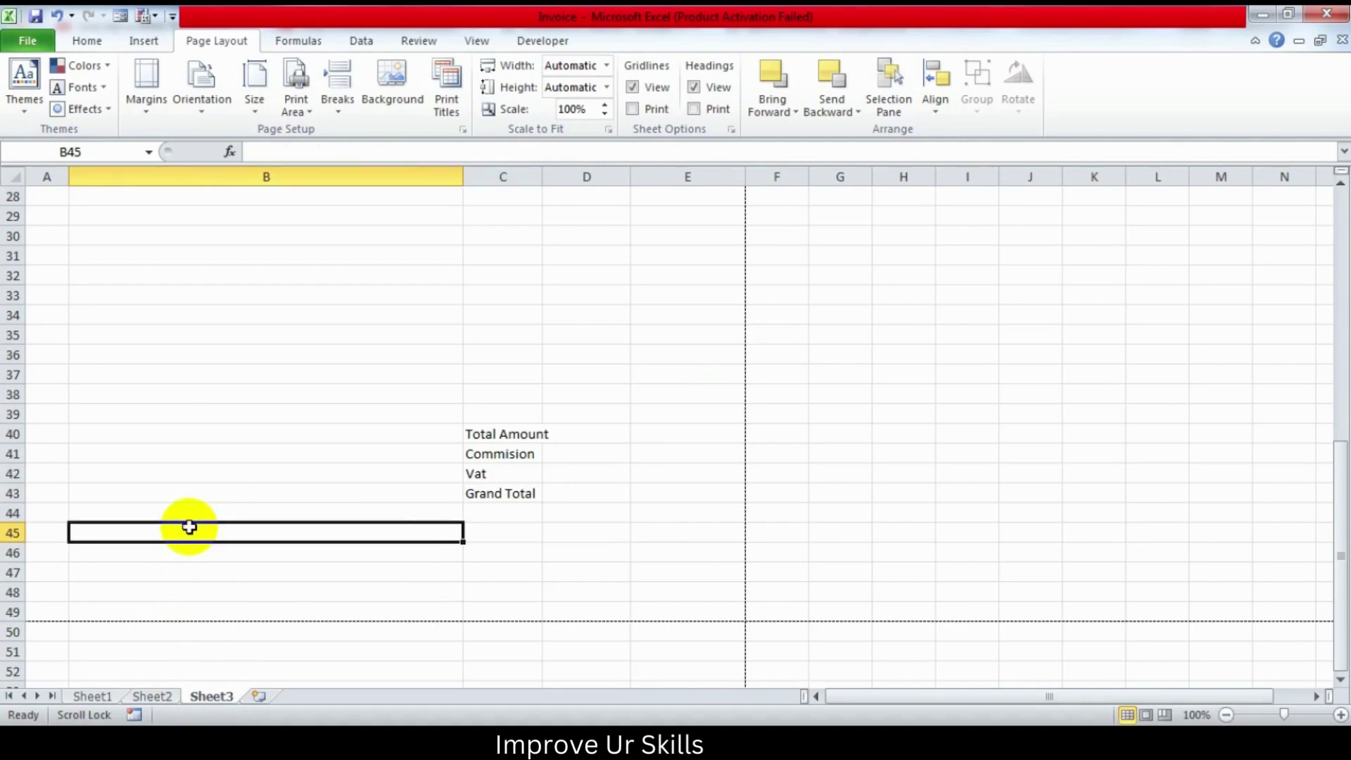
{"action": "right_click", "coordinate": [188, 528]}
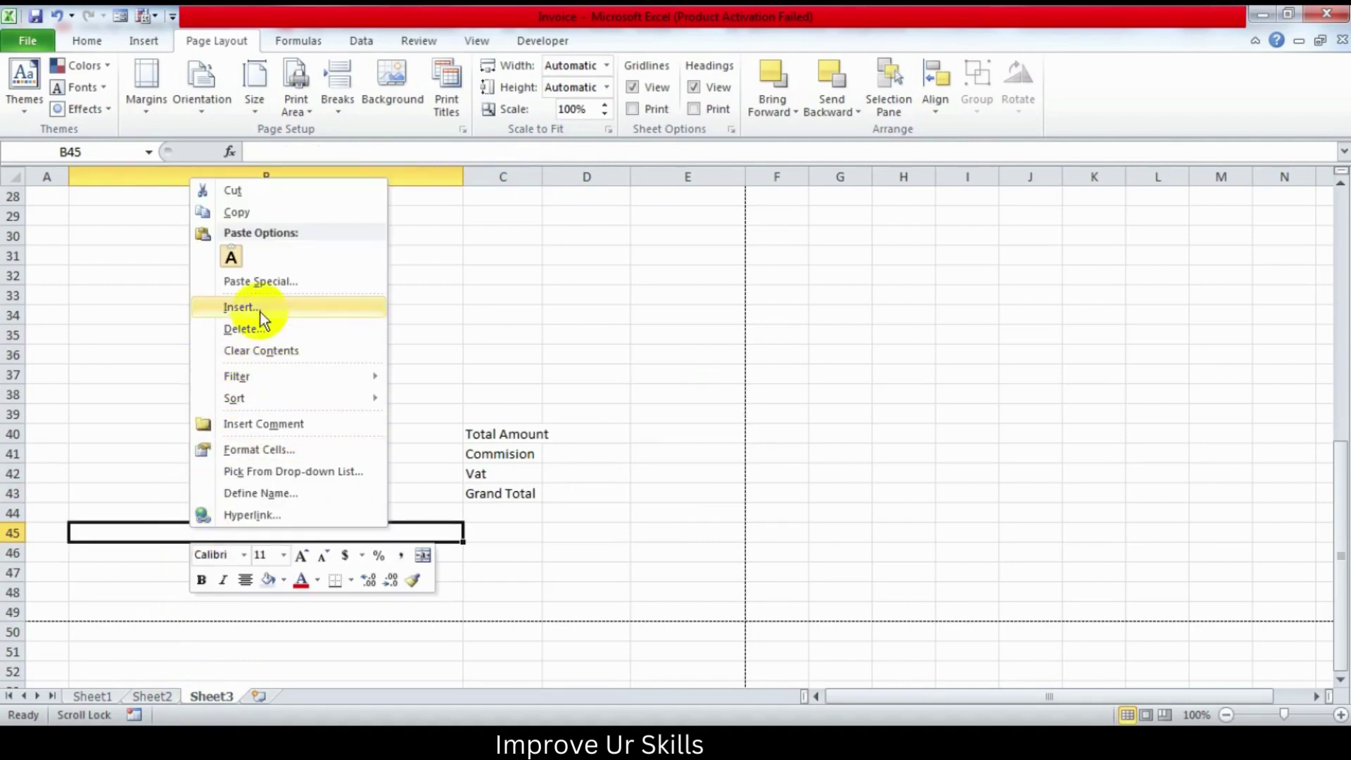
{"action": "left_click", "coordinate": [231, 258]}
{"action": "left_click", "coordinate": [190, 573]}
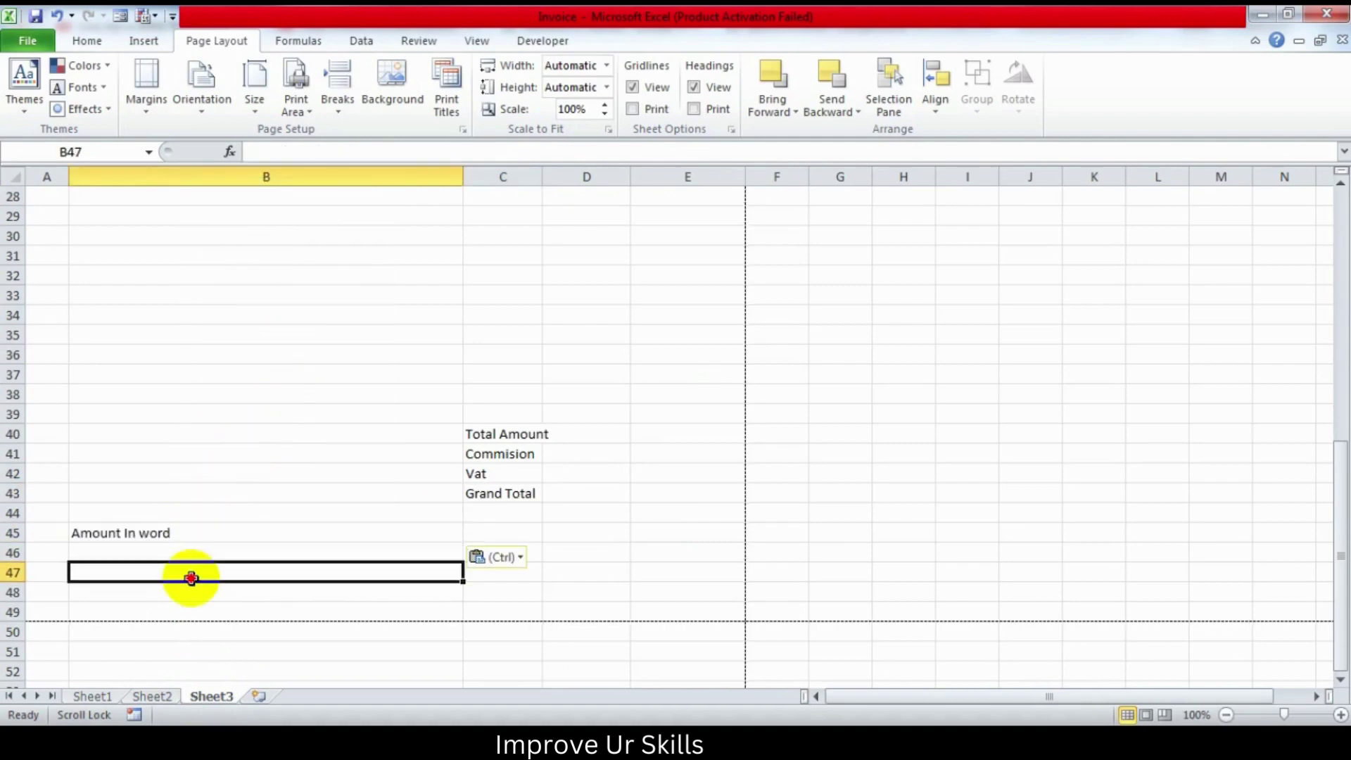
Step: Copy the Authorise Signature label from Sheet2 into Sheet3 cell C47
{"action": "left_click", "coordinate": [163, 695]}
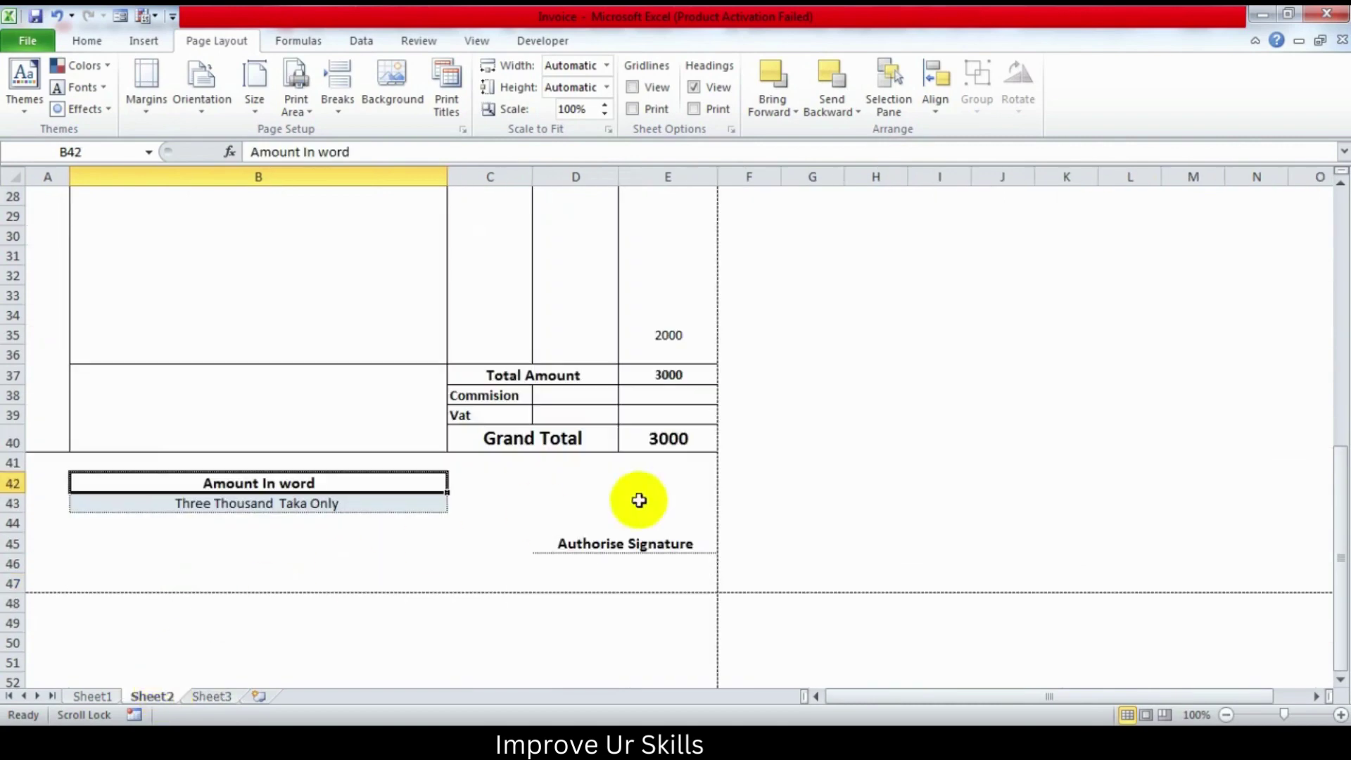
{"action": "left_click", "coordinate": [565, 542]}
{"action": "double_click", "coordinate": [700, 544]}
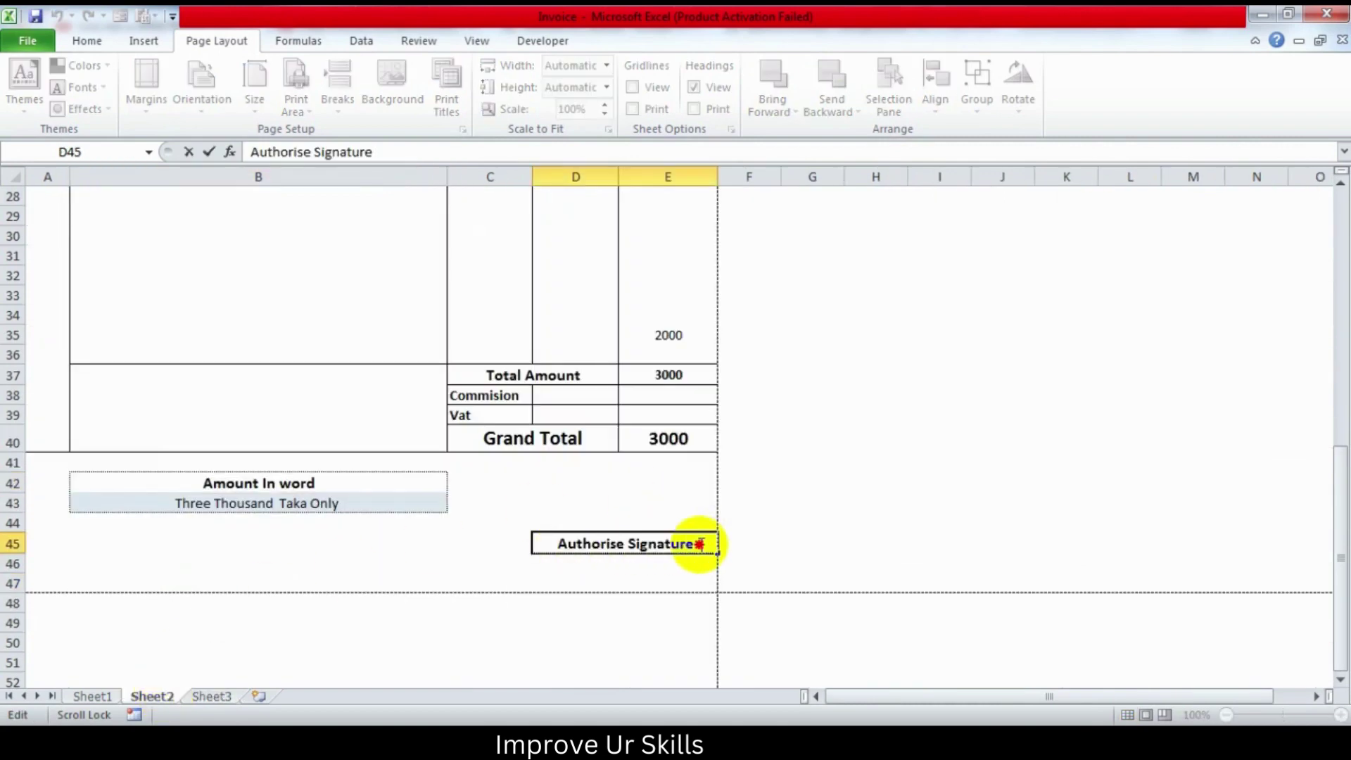
{"action": "left_click_drag", "start_coordinate": [693, 543], "coordinate": [500, 535]}
{"action": "right_click", "coordinate": [561, 545]}
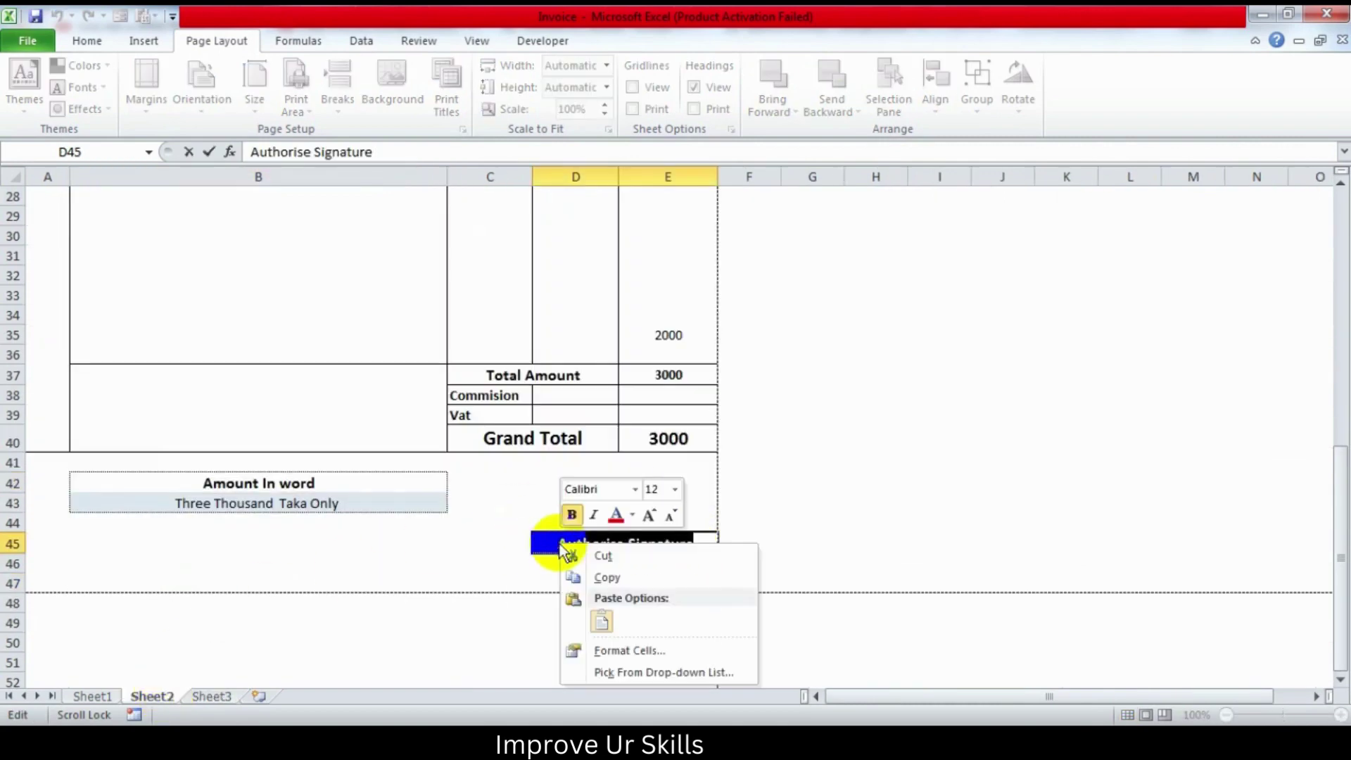
{"action": "left_click", "coordinate": [603, 576]}
{"action": "left_click", "coordinate": [211, 696]}
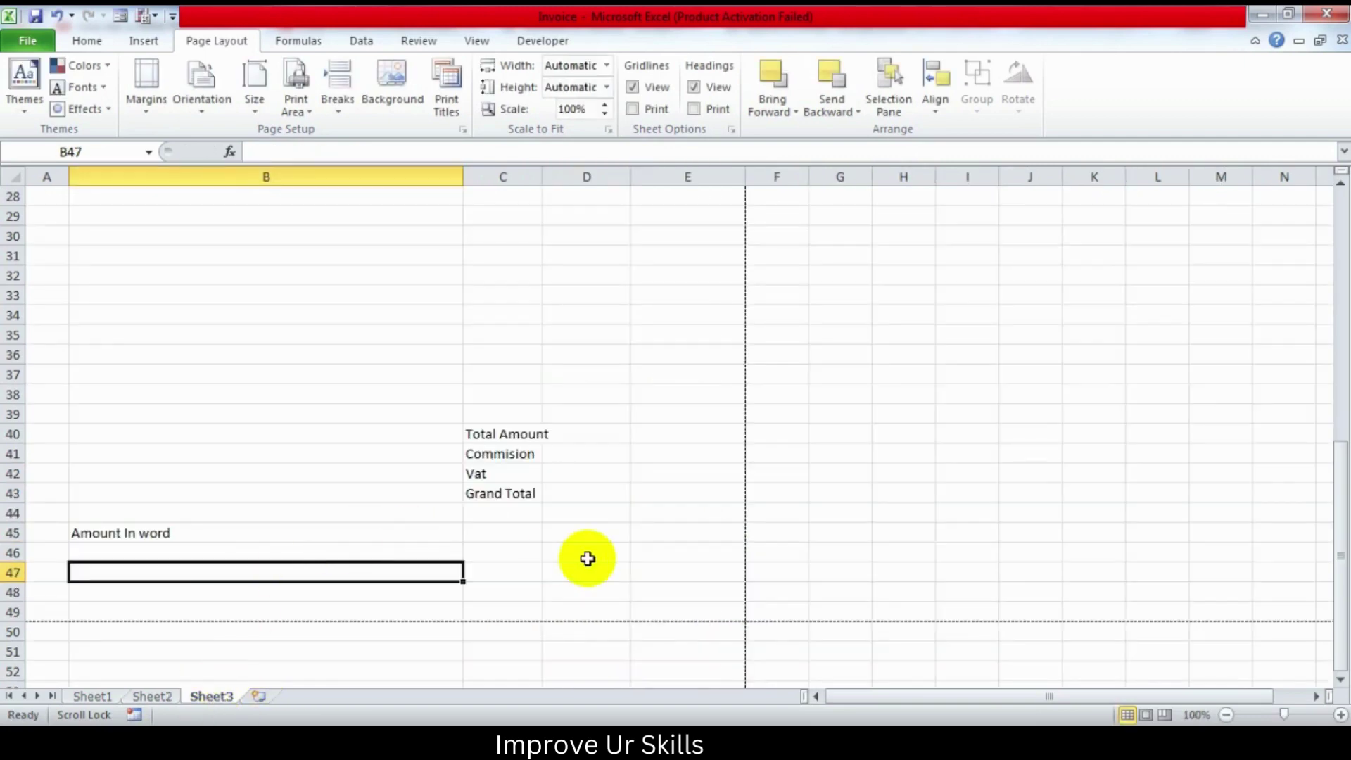
{"action": "left_click", "coordinate": [524, 574]}
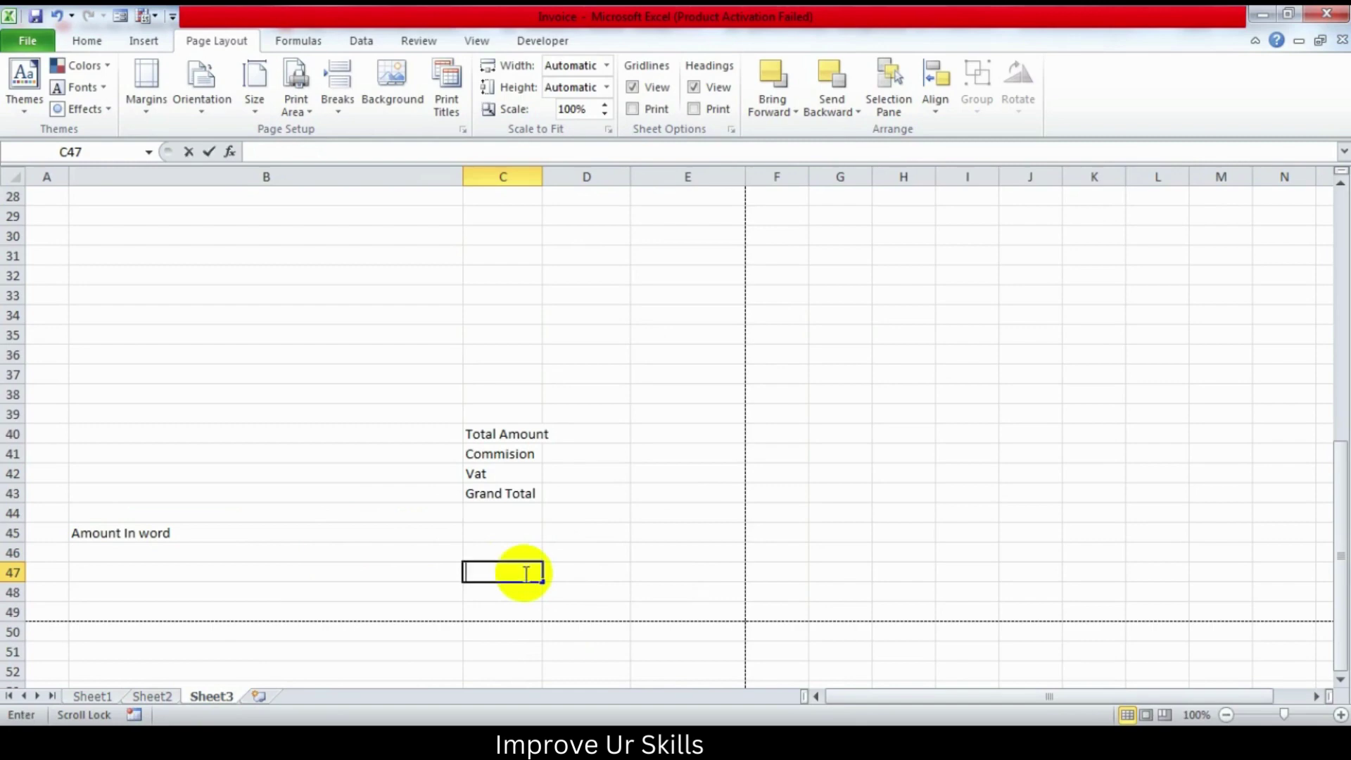
{"action": "right_click", "coordinate": [526, 573]}
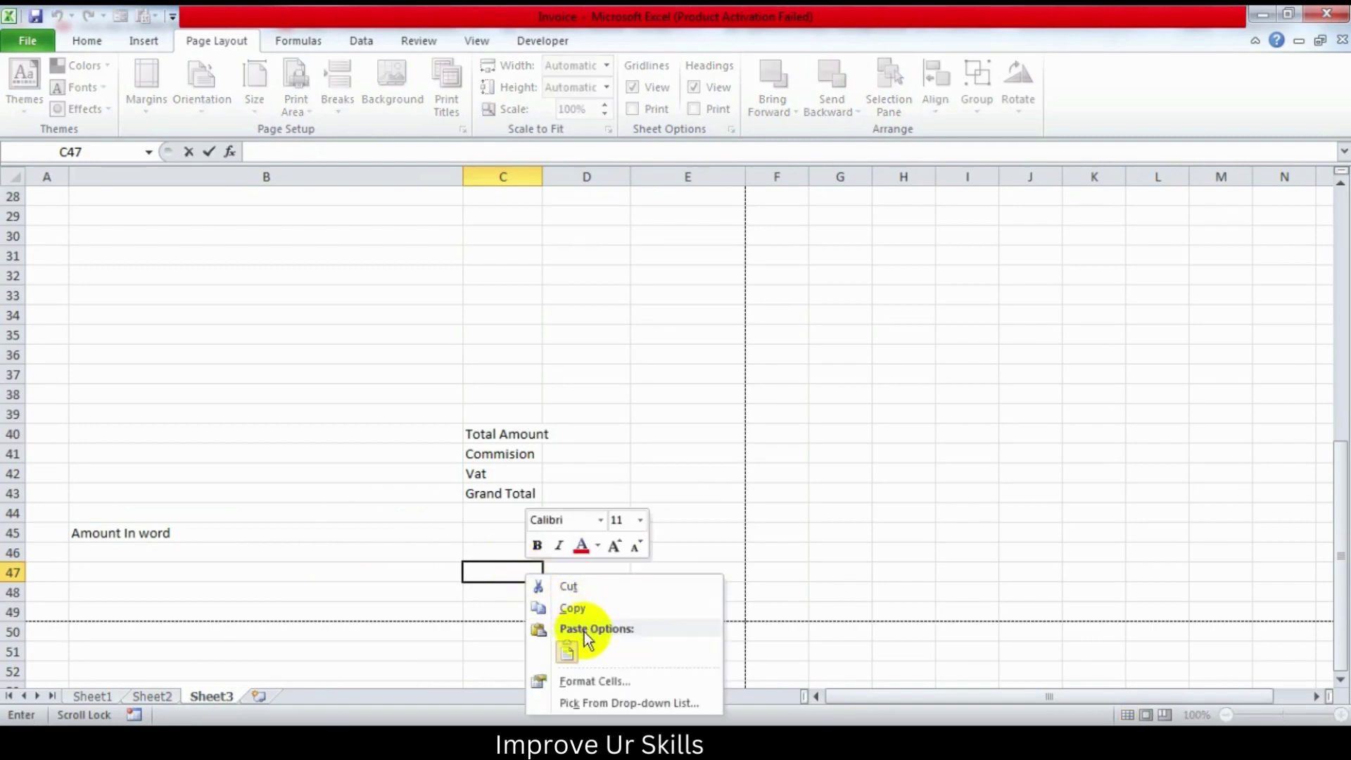
{"action": "left_click", "coordinate": [567, 651]}
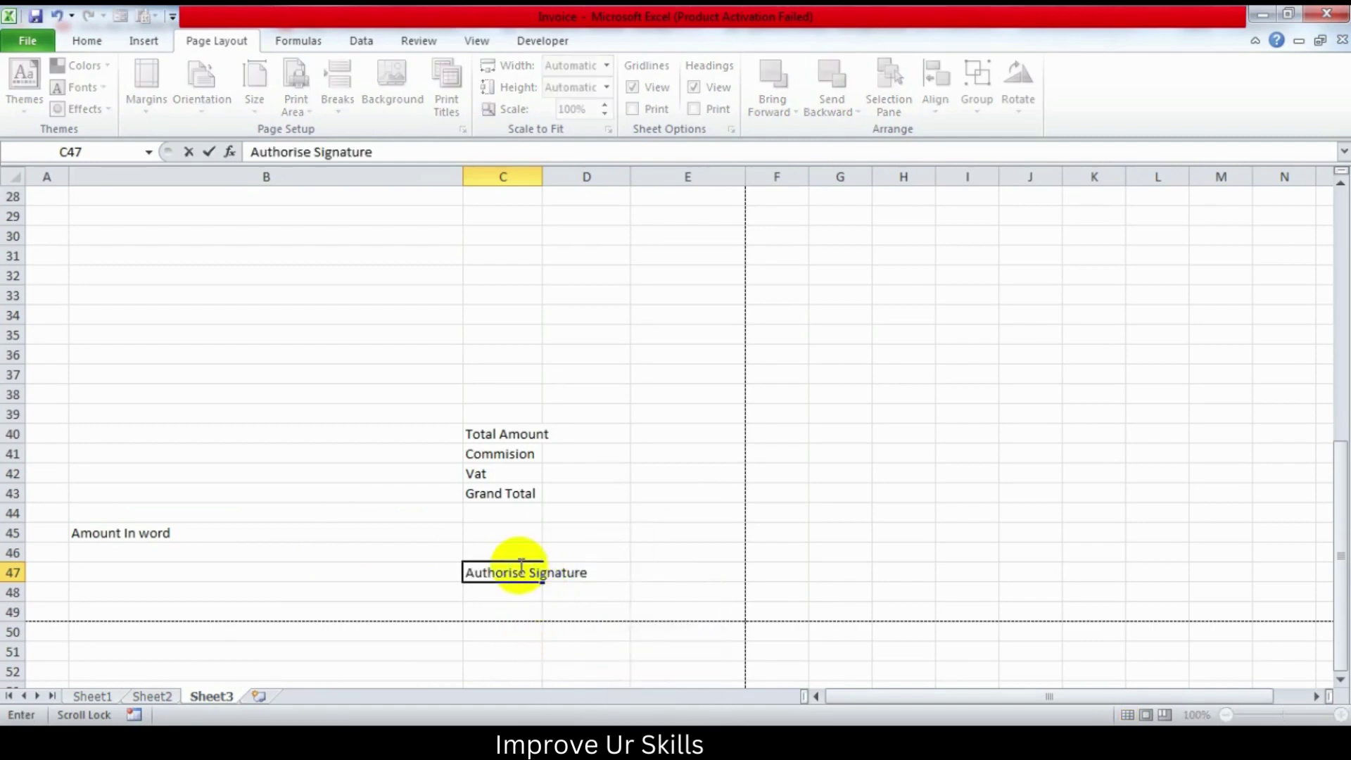
{"action": "left_click_drag", "start_coordinate": [521, 568], "coordinate": [658, 568]}
Step: Merge and centre C47:E47, making Authorise Signature bold at 14 point
{"action": "left_click", "coordinate": [496, 610]}
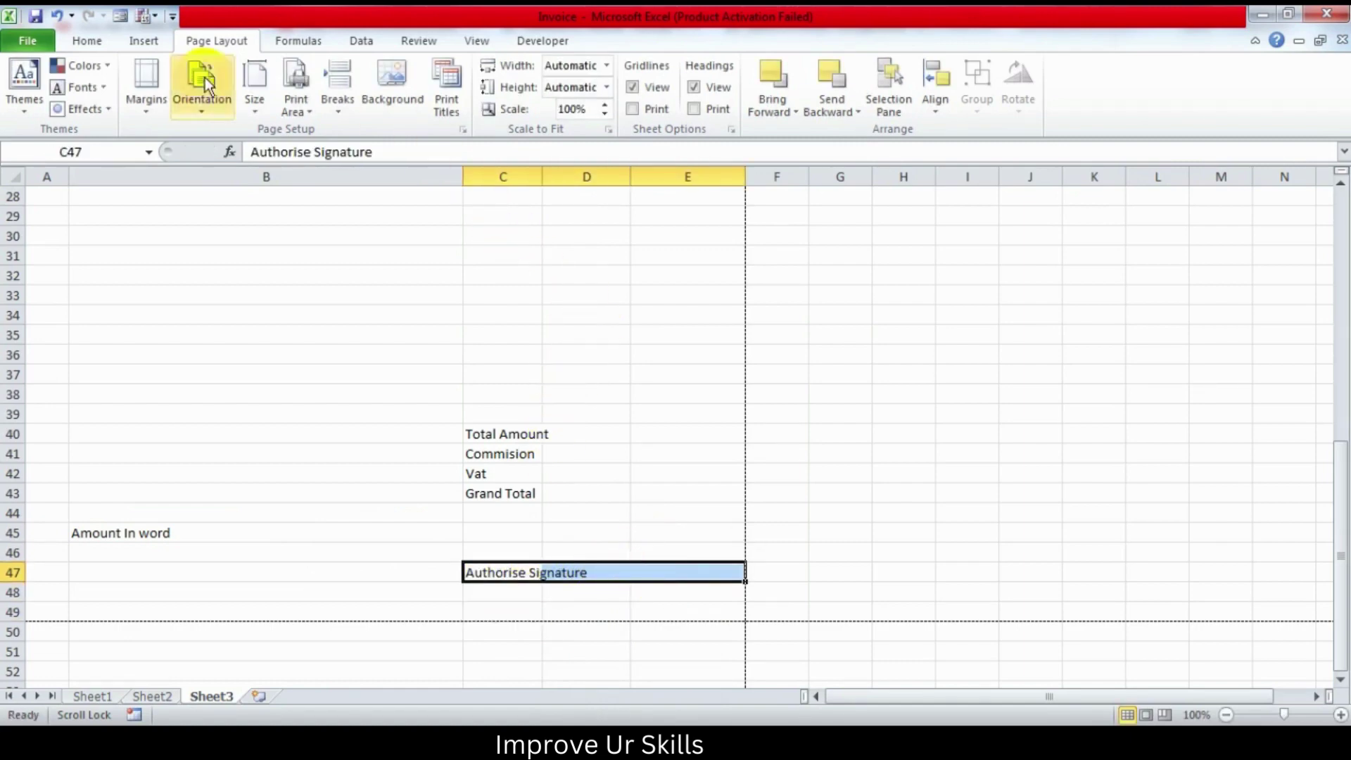
{"action": "left_click", "coordinate": [85, 40]}
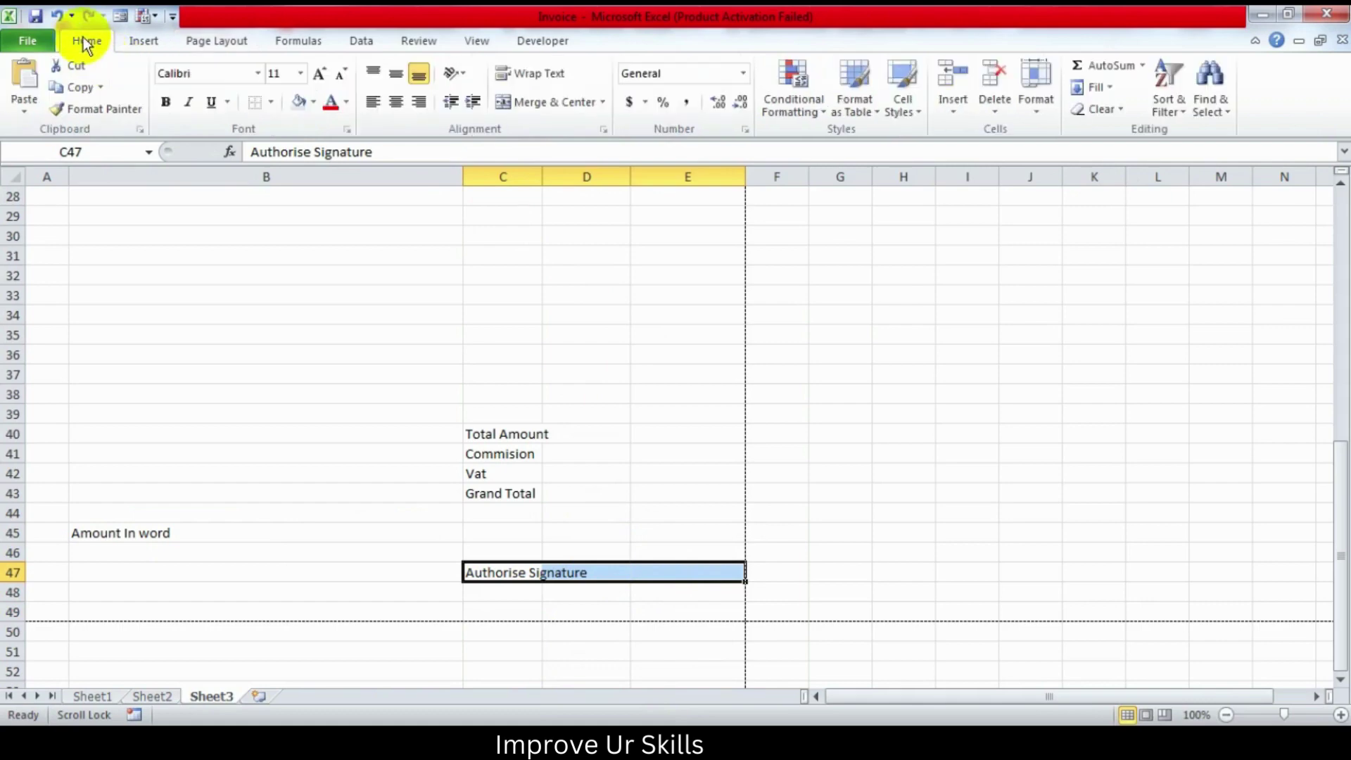
{"action": "left_click", "coordinate": [542, 102]}
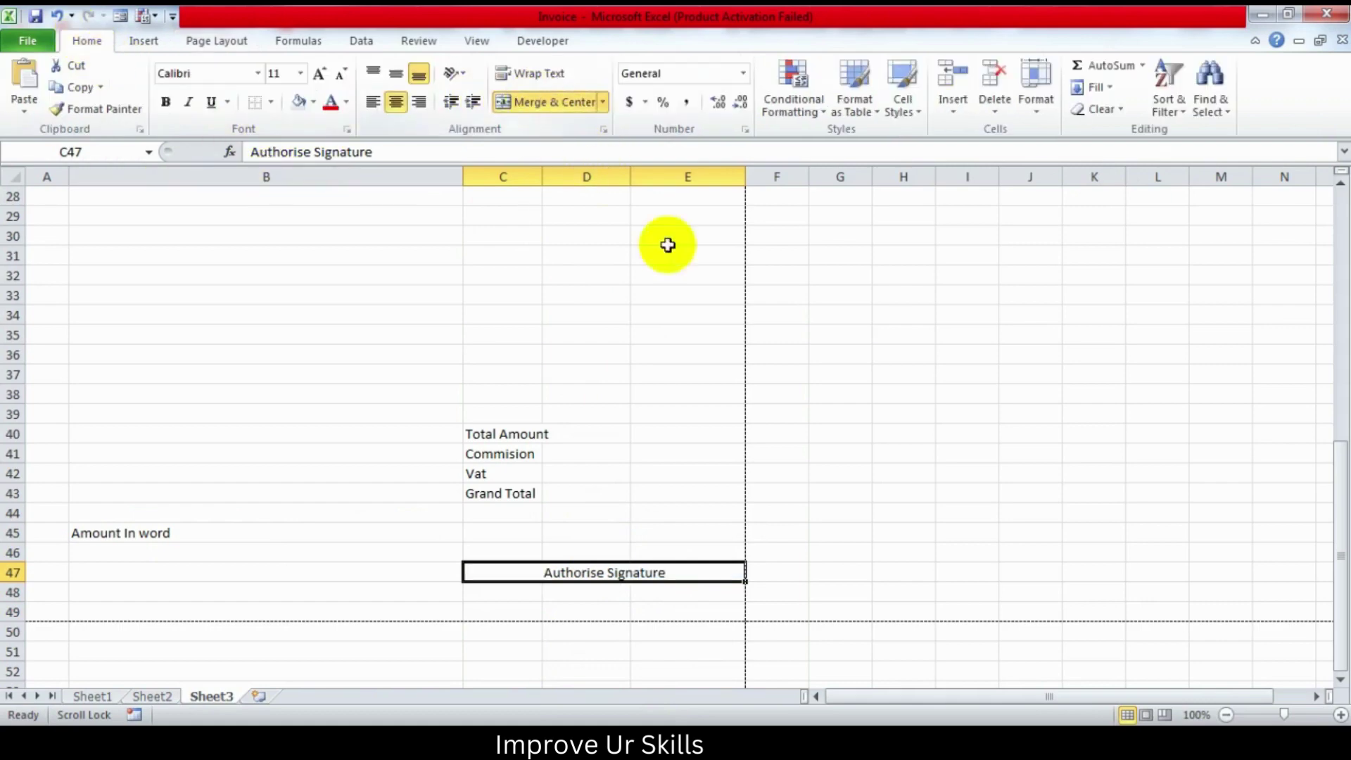
{"action": "left_click", "coordinate": [167, 106]}
{"action": "left_click", "coordinate": [323, 74]}
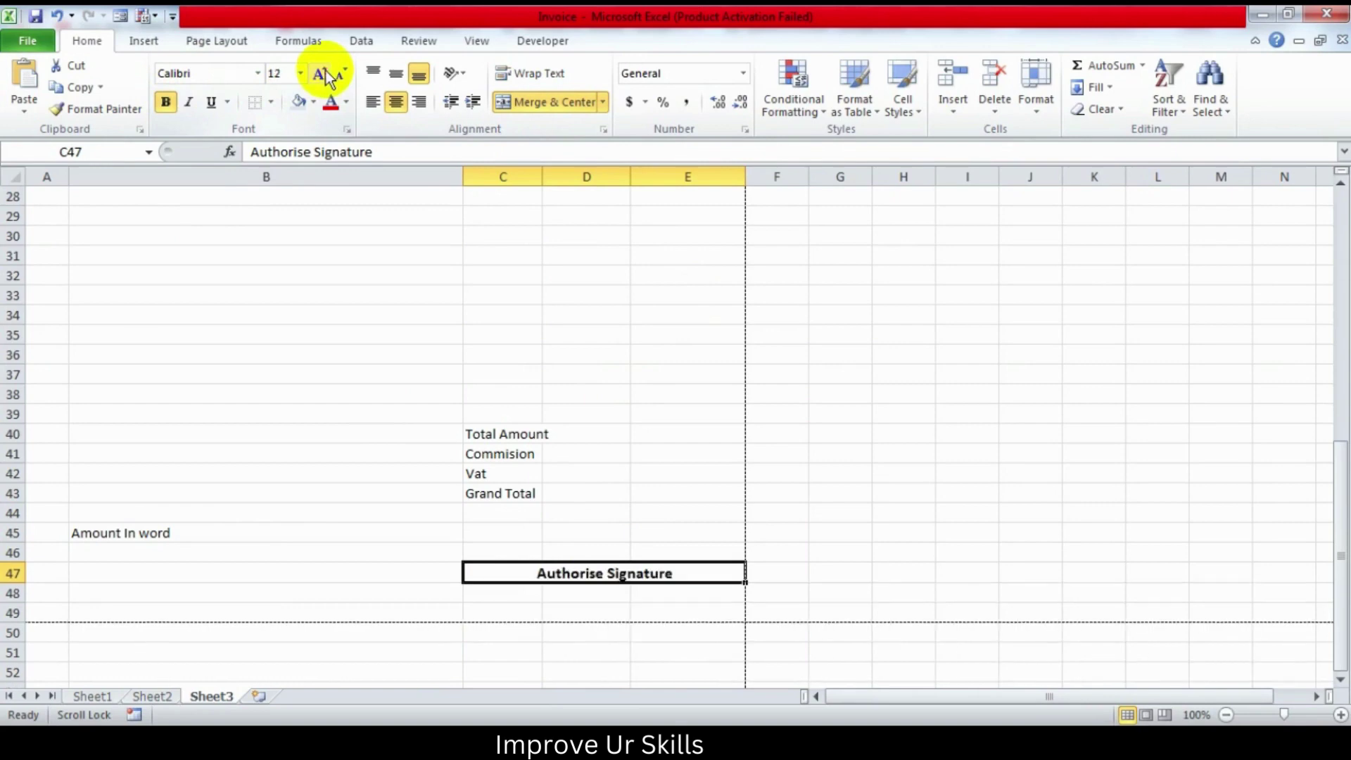
{"action": "left_click", "coordinate": [323, 74]}
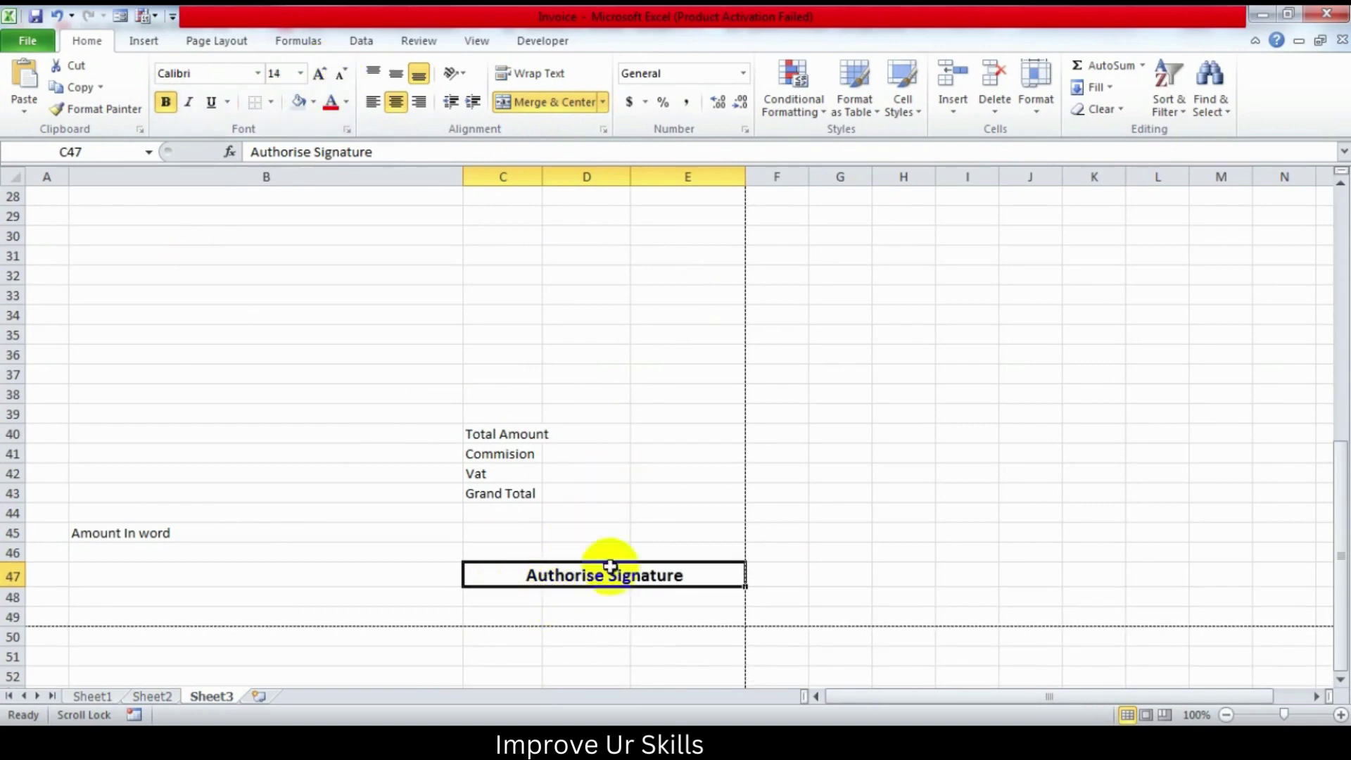
{"action": "left_click", "coordinate": [929, 652]}
Step: Draw a thin bottom border under the merged signature cell as the signature line
{"action": "left_click", "coordinate": [537, 567]}
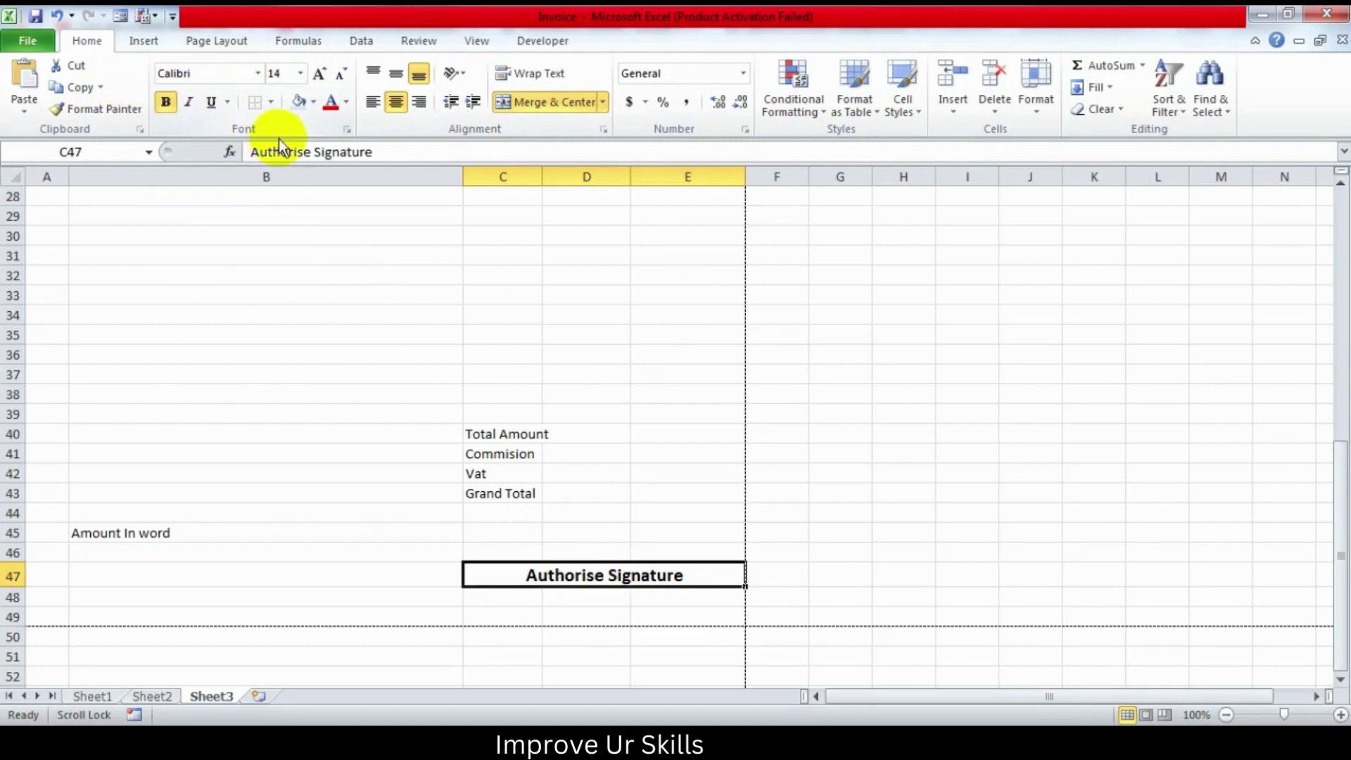
{"action": "left_click", "coordinate": [271, 102]}
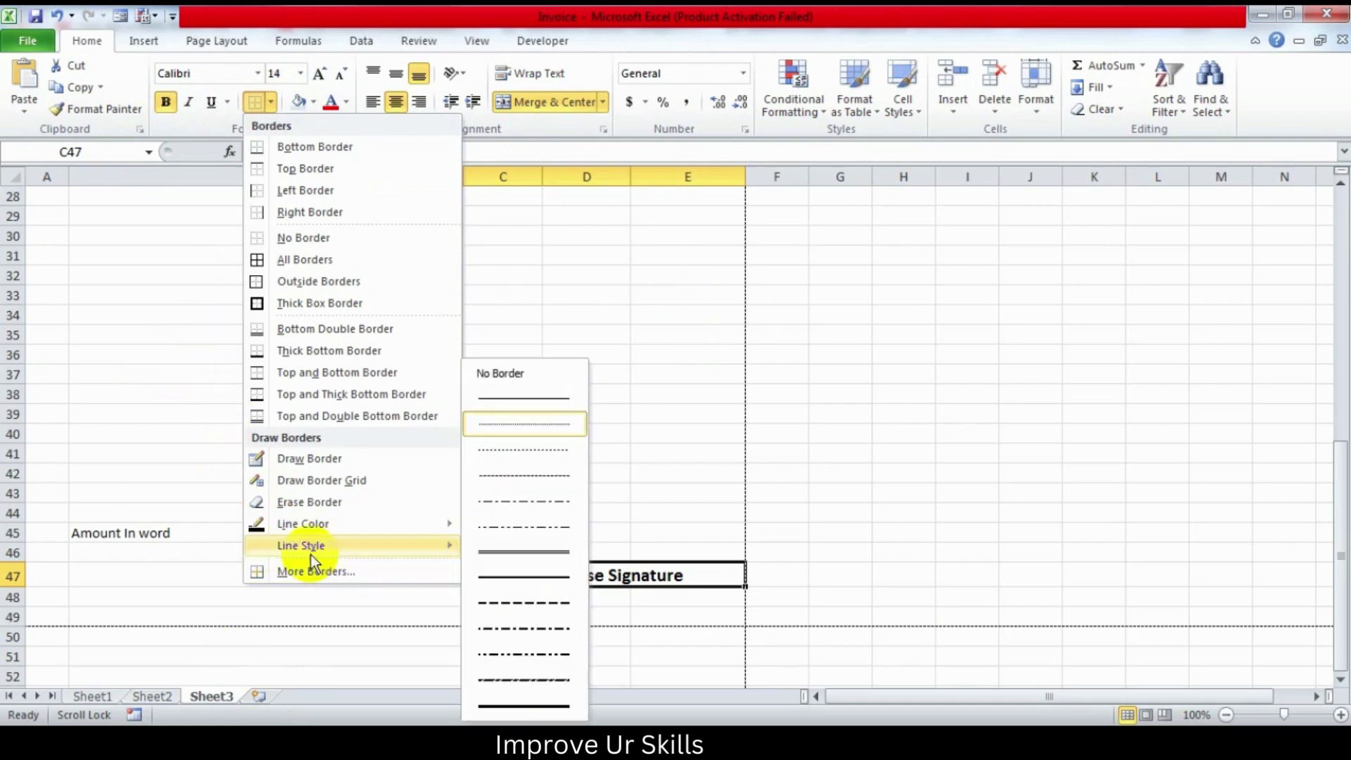
{"action": "mouse_move", "coordinate": [301, 545]}
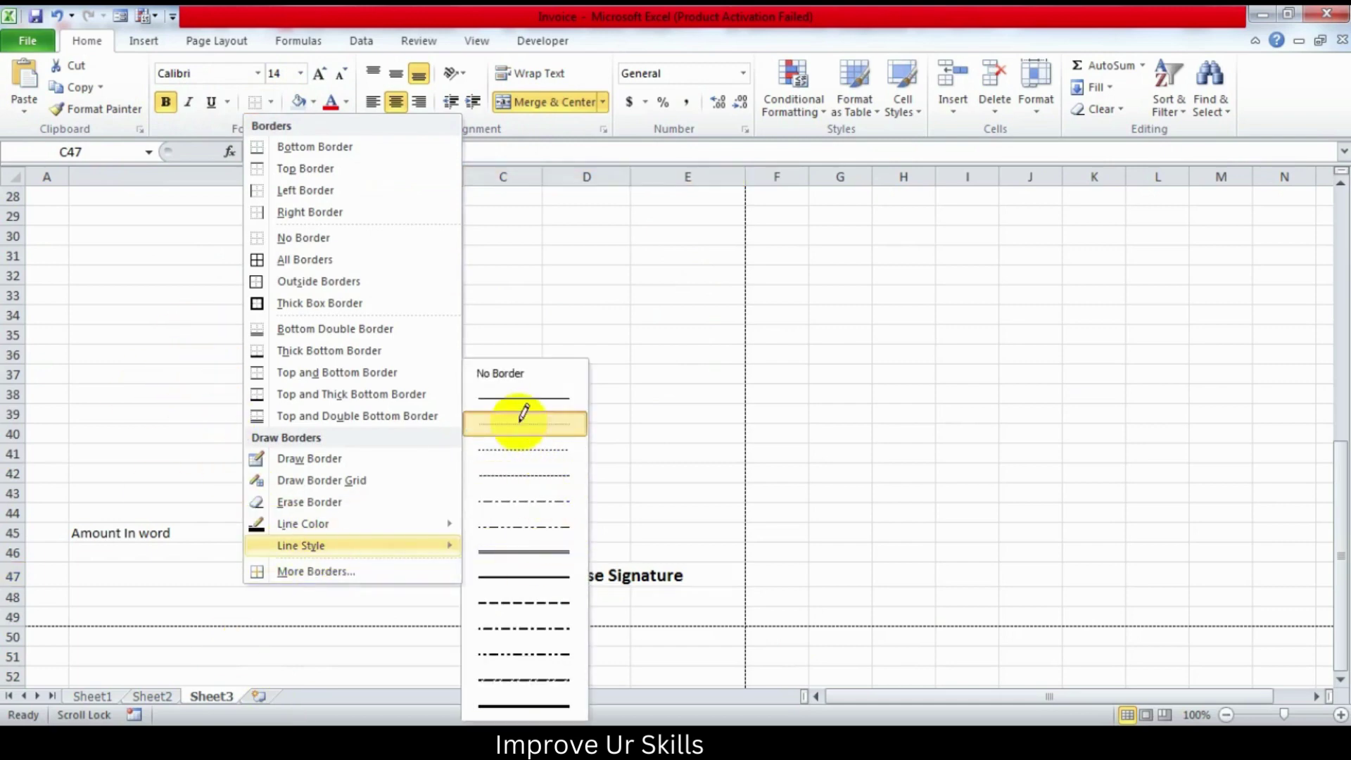
{"action": "left_click", "coordinate": [521, 423]}
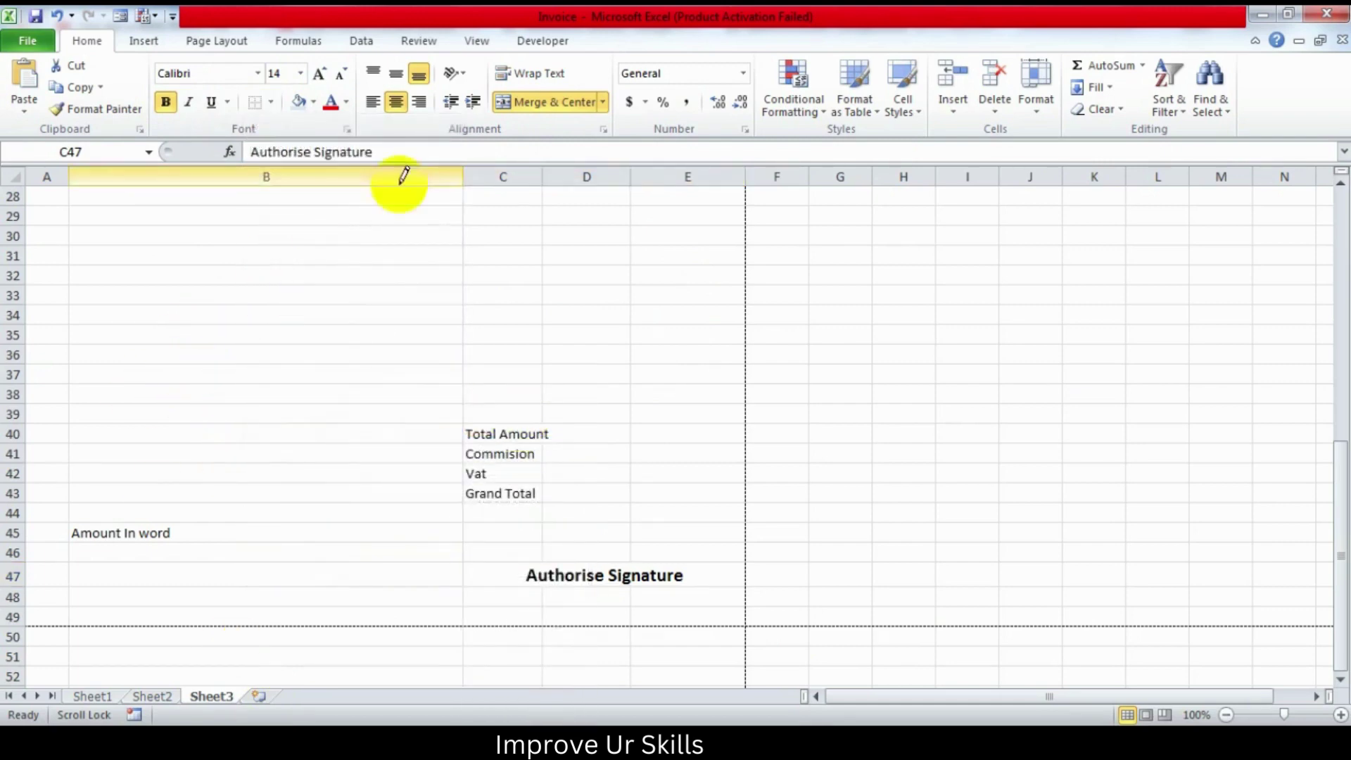
{"action": "left_click", "coordinate": [271, 102]}
{"action": "left_click", "coordinate": [301, 145]}
{"action": "left_click", "coordinate": [815, 513]}
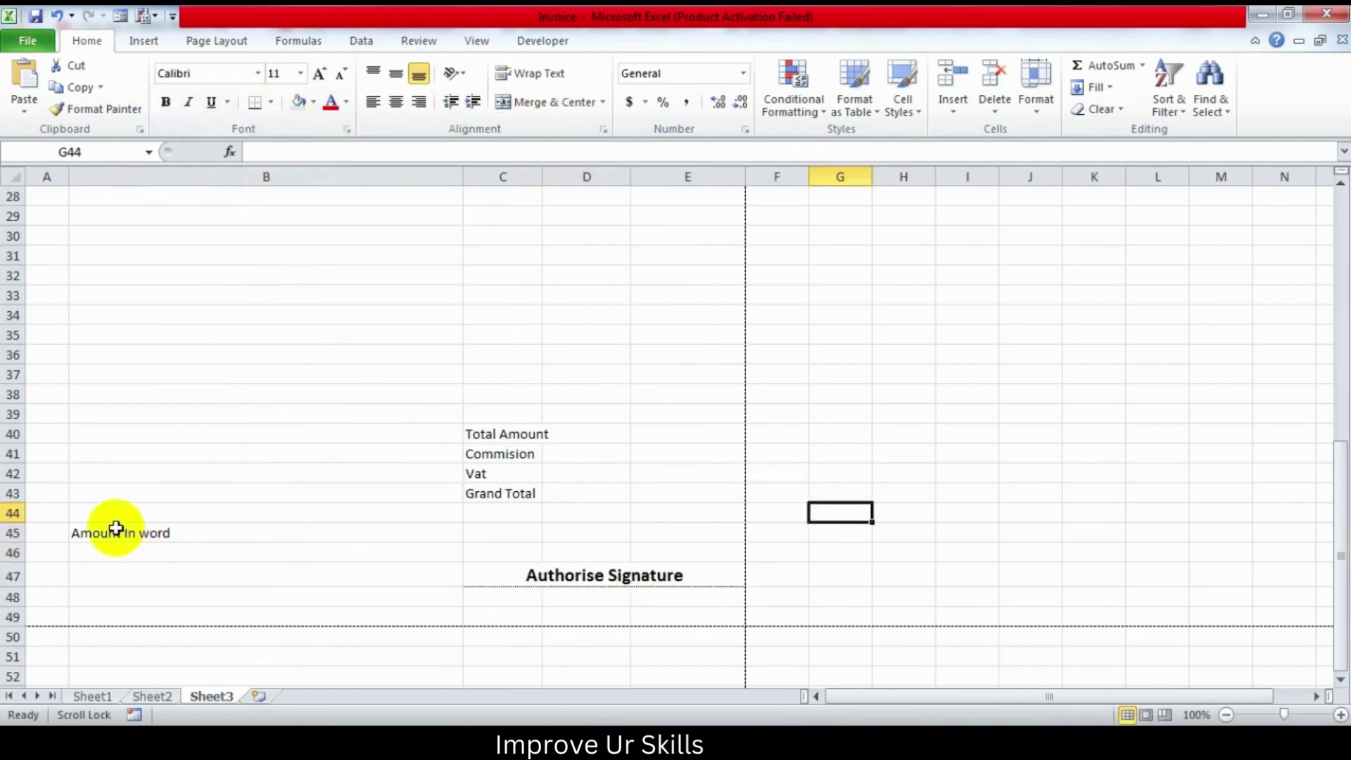
Step: Box B45:B46 with an outside border and centre the Amount In word label
{"action": "left_click_drag", "start_coordinate": [116, 529], "coordinate": [279, 543]}
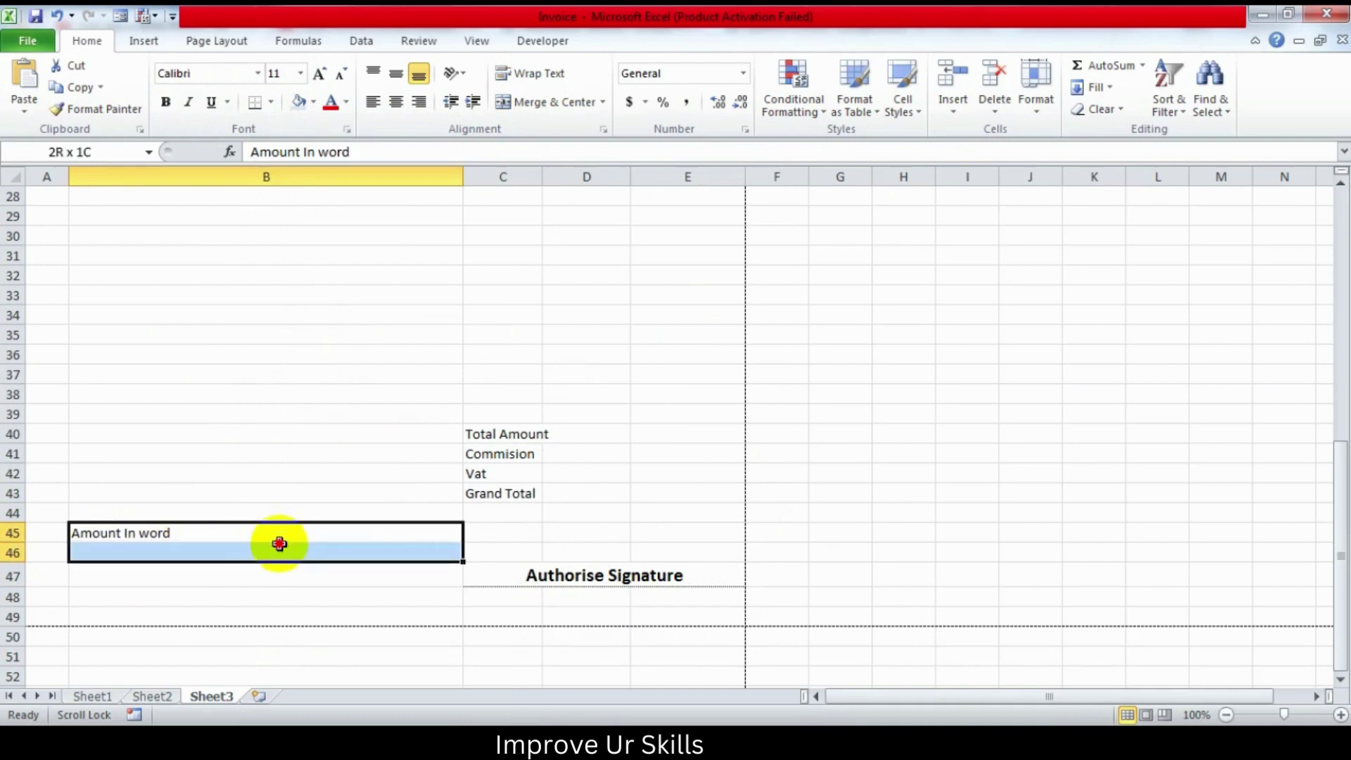
{"action": "left_click", "coordinate": [272, 103]}
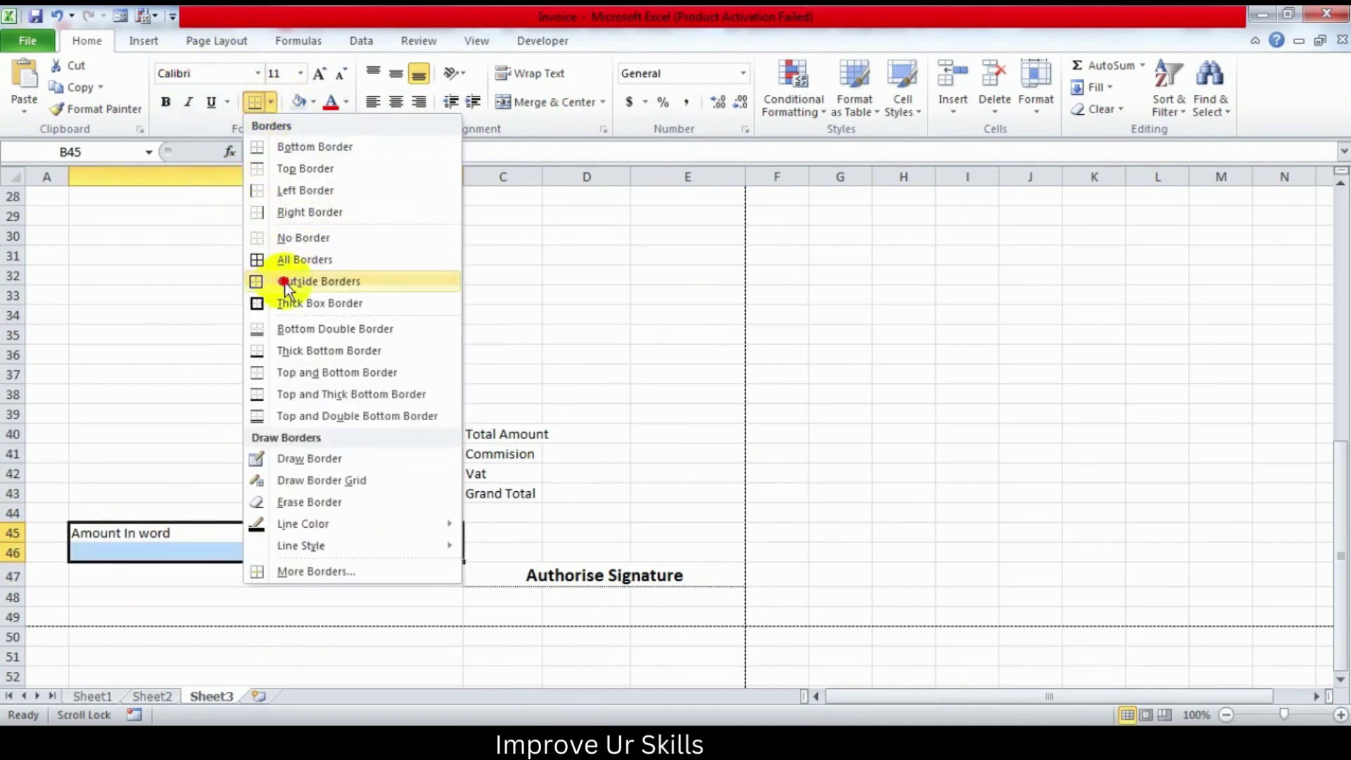
{"action": "left_click", "coordinate": [266, 281]}
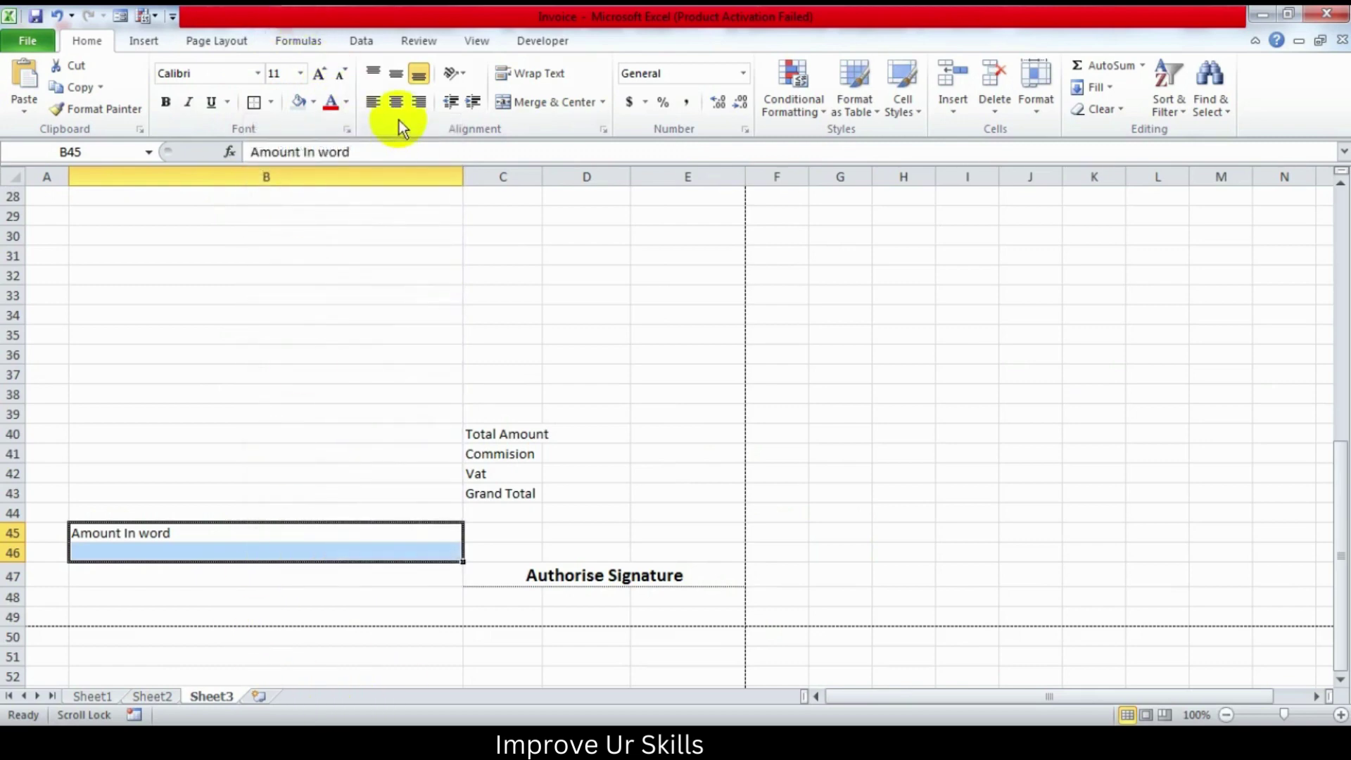
{"action": "left_click", "coordinate": [396, 102]}
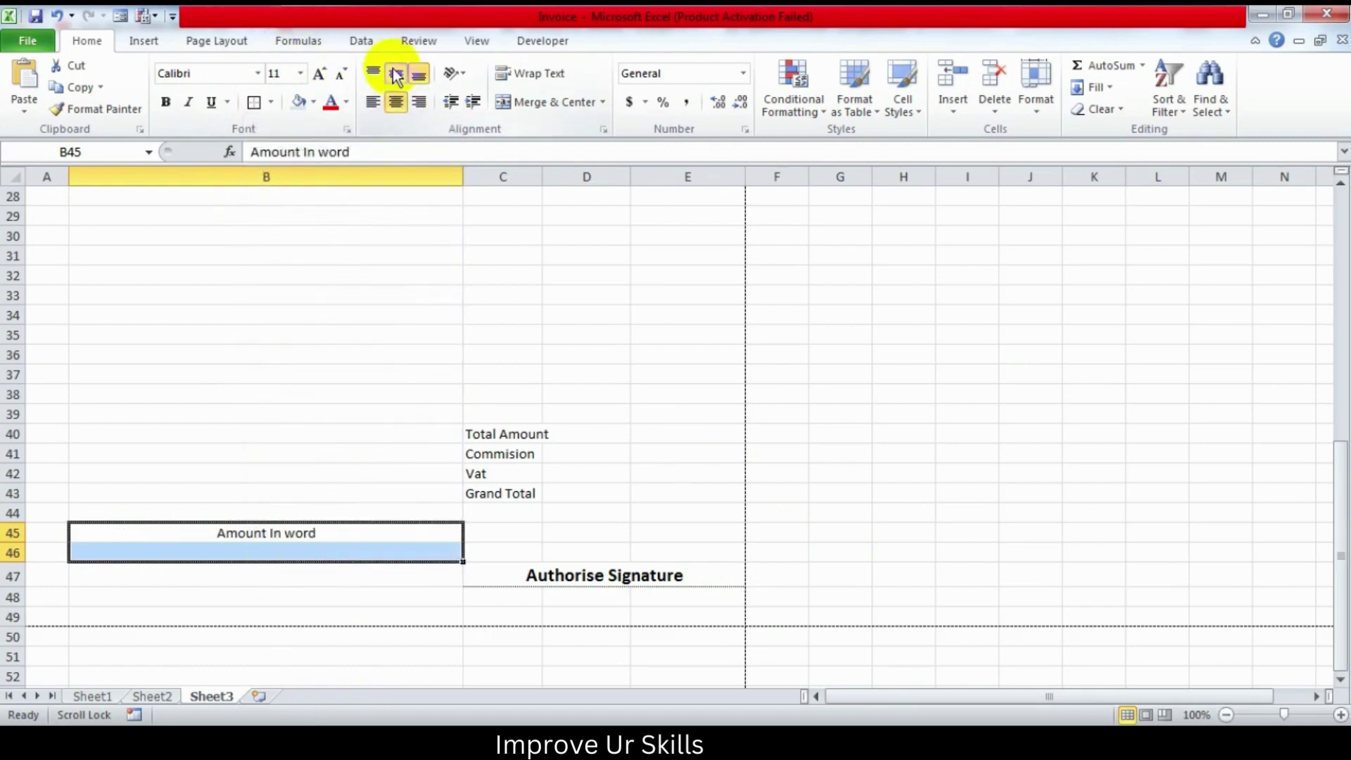
{"action": "left_click", "coordinate": [1011, 425]}
{"action": "scroll", "coordinate": [314, 553], "scroll_direction": "up", "scroll_amount": 4}
{"action": "scroll", "coordinate": [314, 556], "scroll_direction": "up", "scroll_amount": 5}
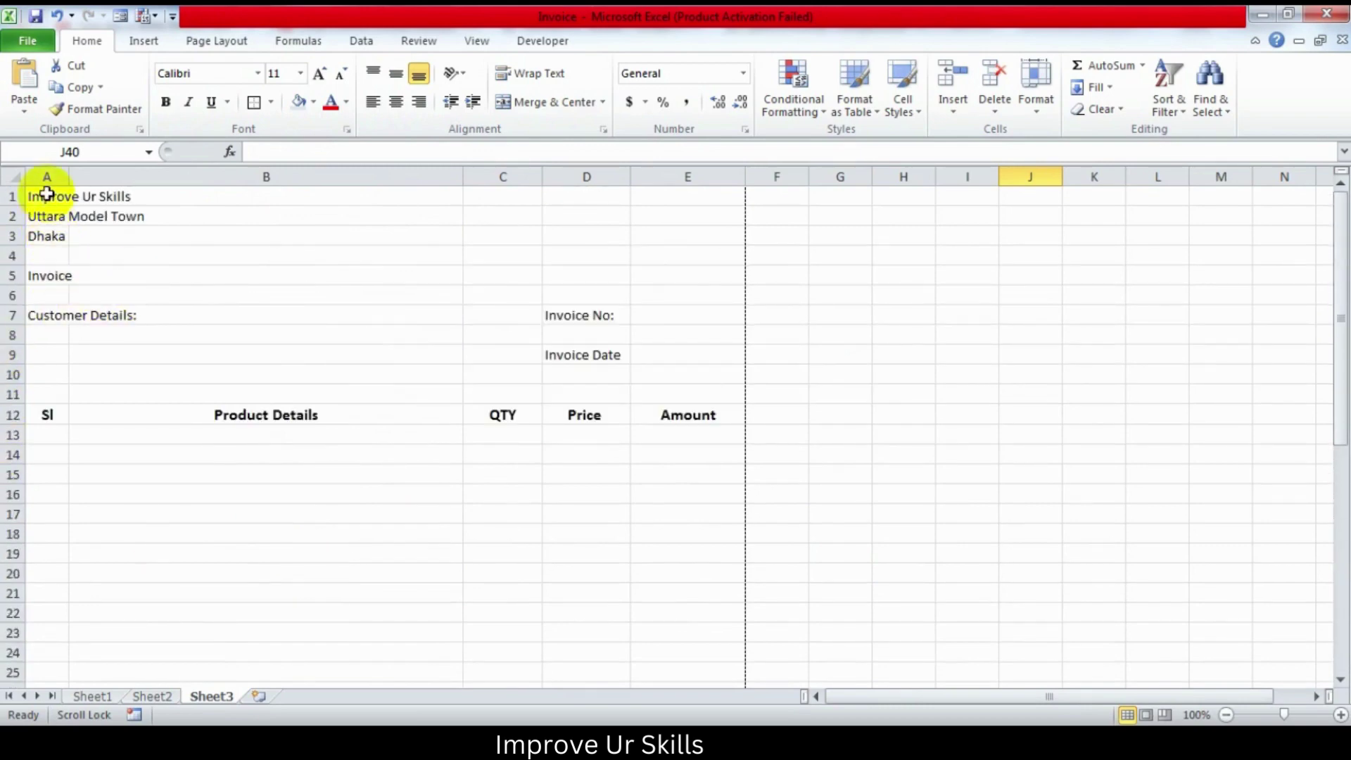
Step: Merge and centre the company name, address and city lines across columns A–E
{"action": "left_click_drag", "start_coordinate": [46, 193], "coordinate": [690, 204]}
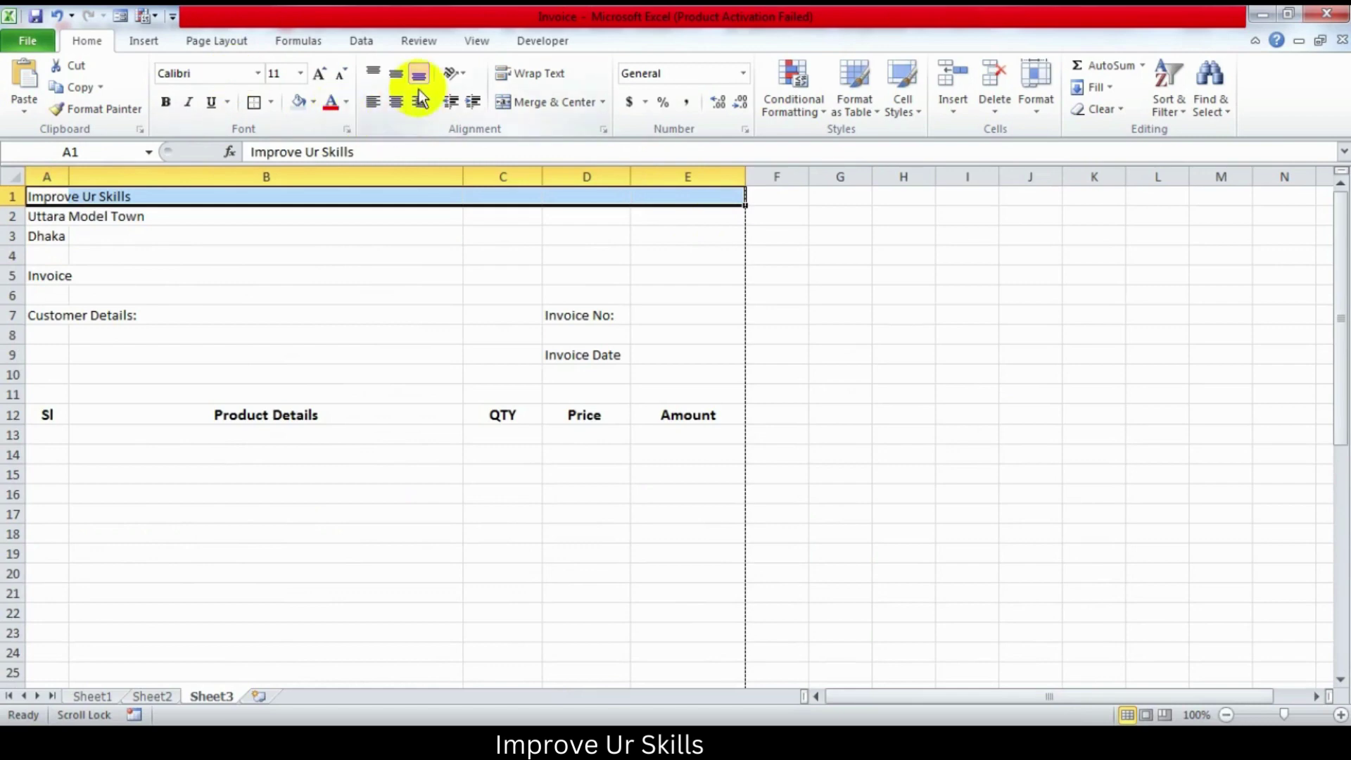
{"action": "left_click", "coordinate": [542, 101]}
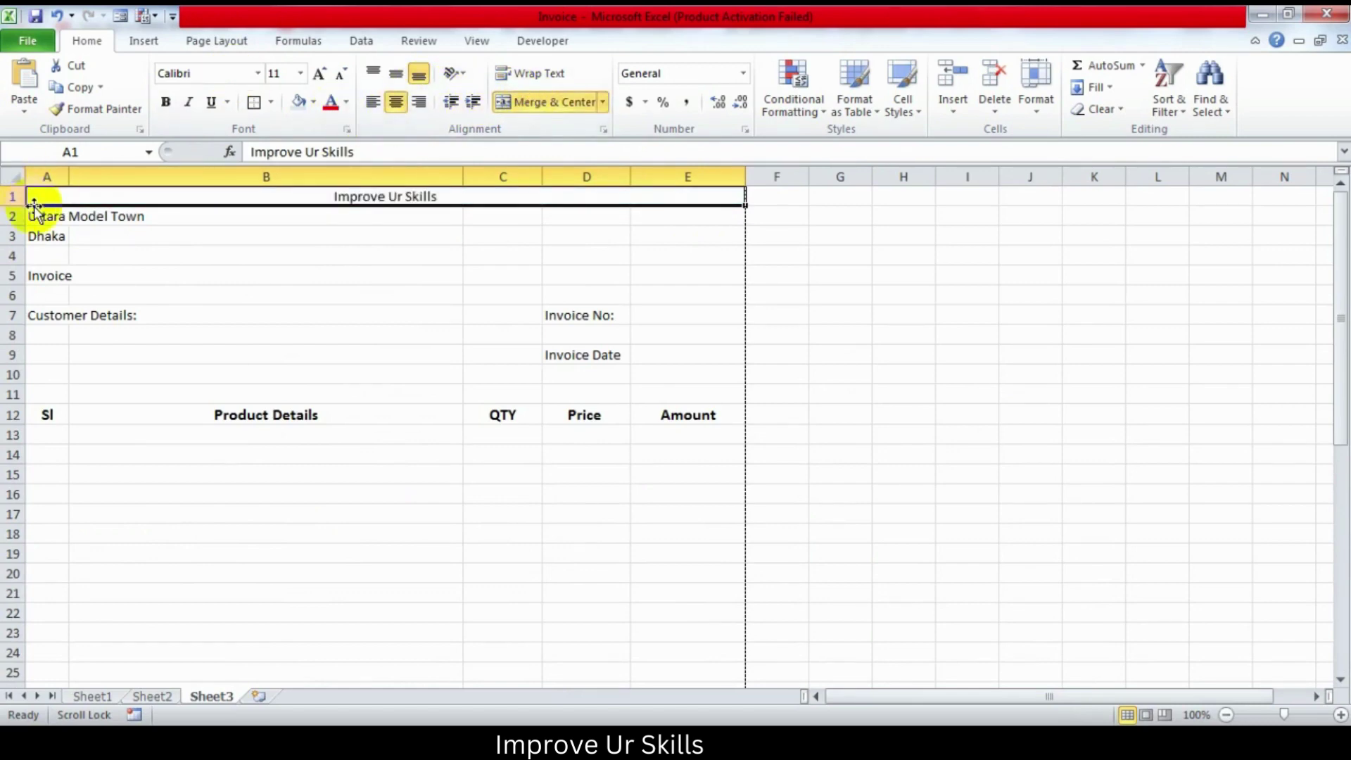
{"action": "left_click_drag", "start_coordinate": [35, 215], "coordinate": [705, 215]}
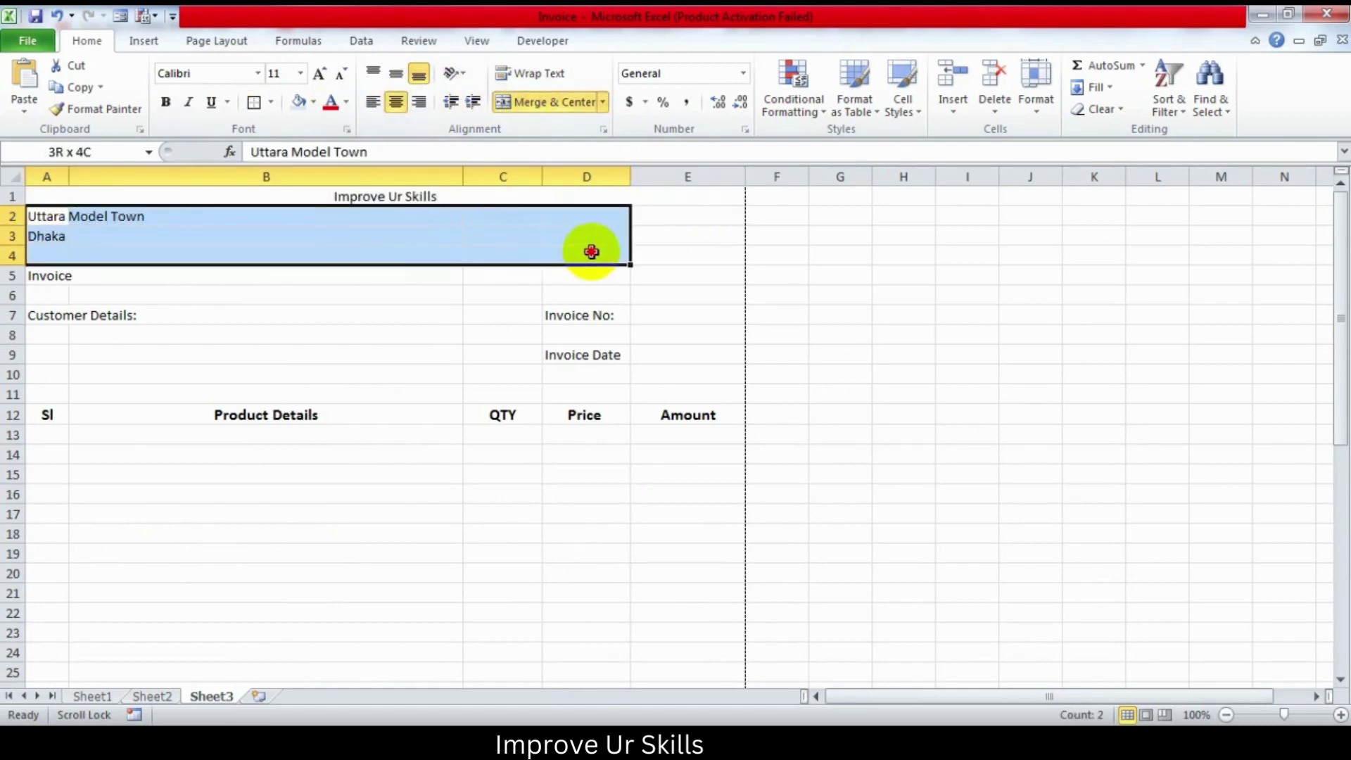
{"action": "left_click", "coordinate": [556, 101]}
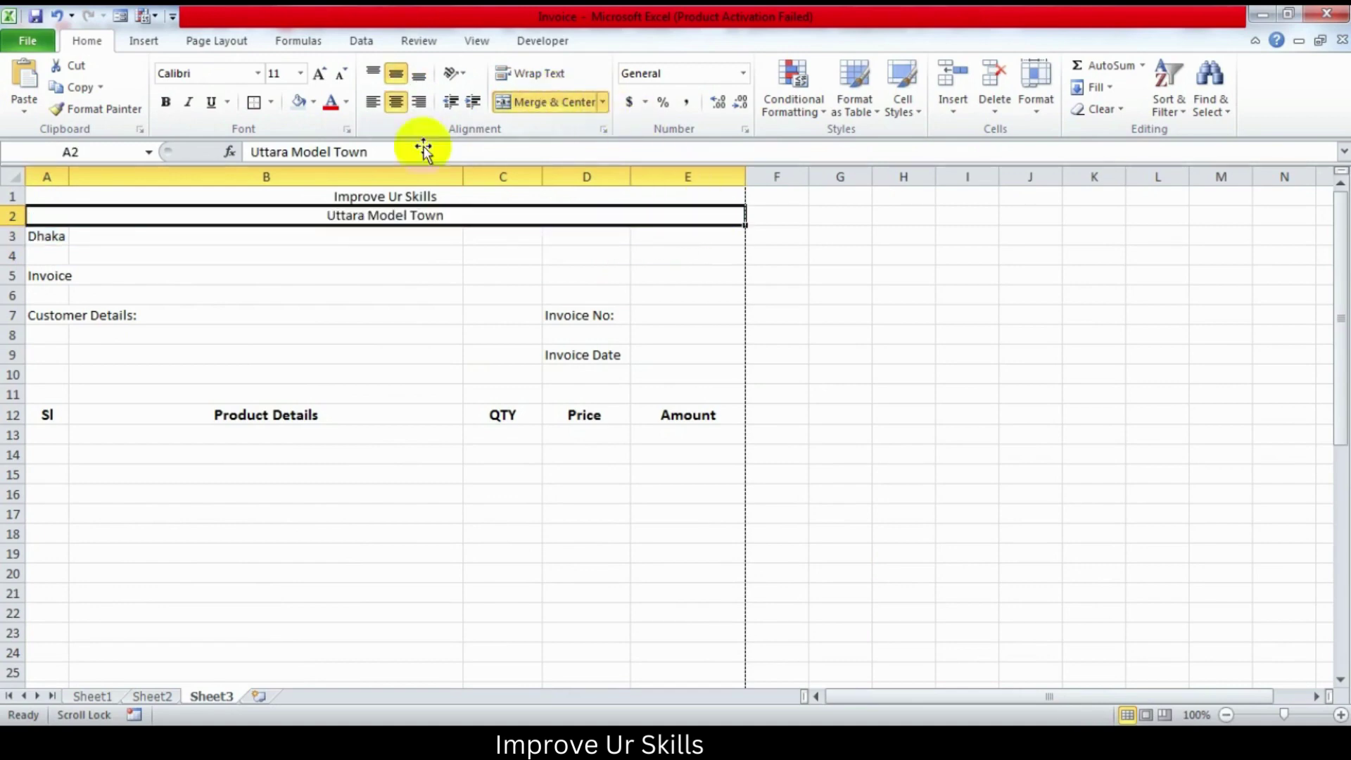
{"action": "left_click_drag", "start_coordinate": [54, 240], "coordinate": [720, 236]}
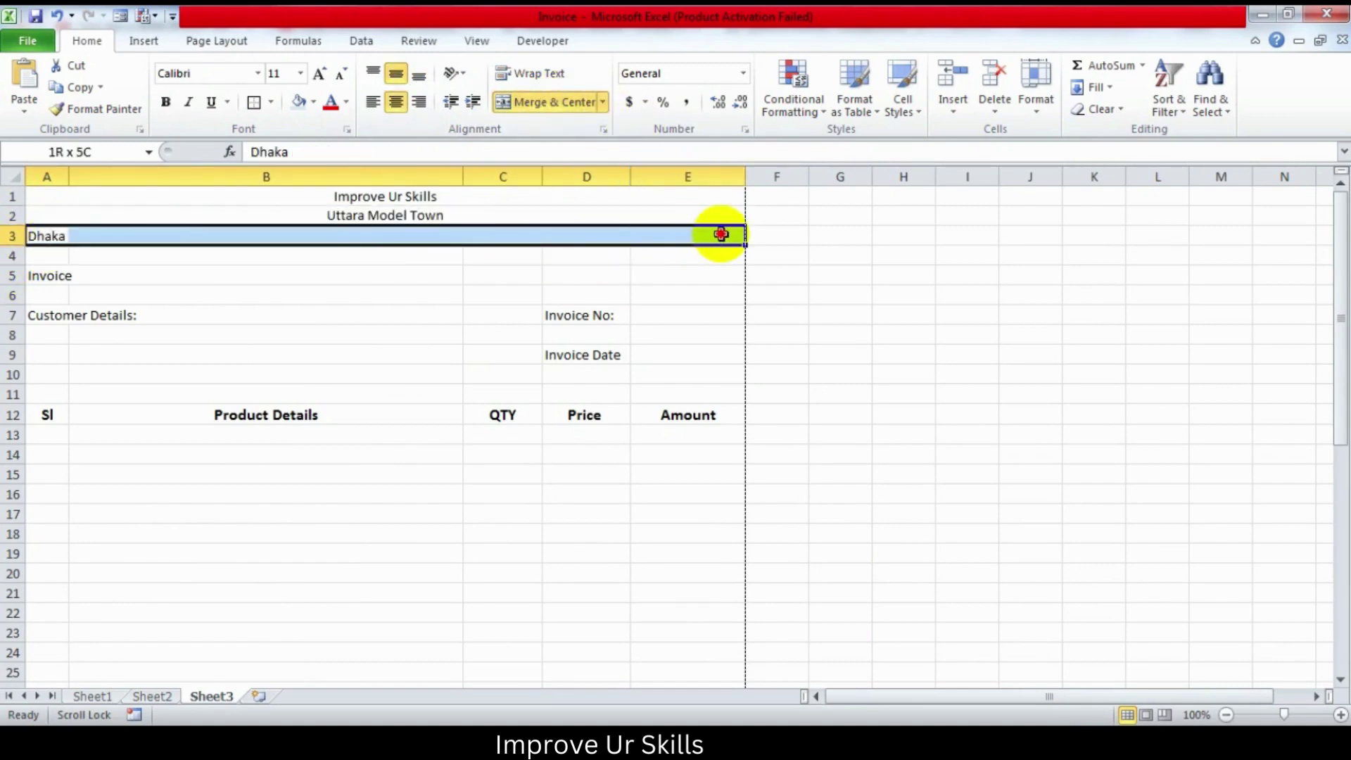
{"action": "left_click", "coordinate": [553, 103]}
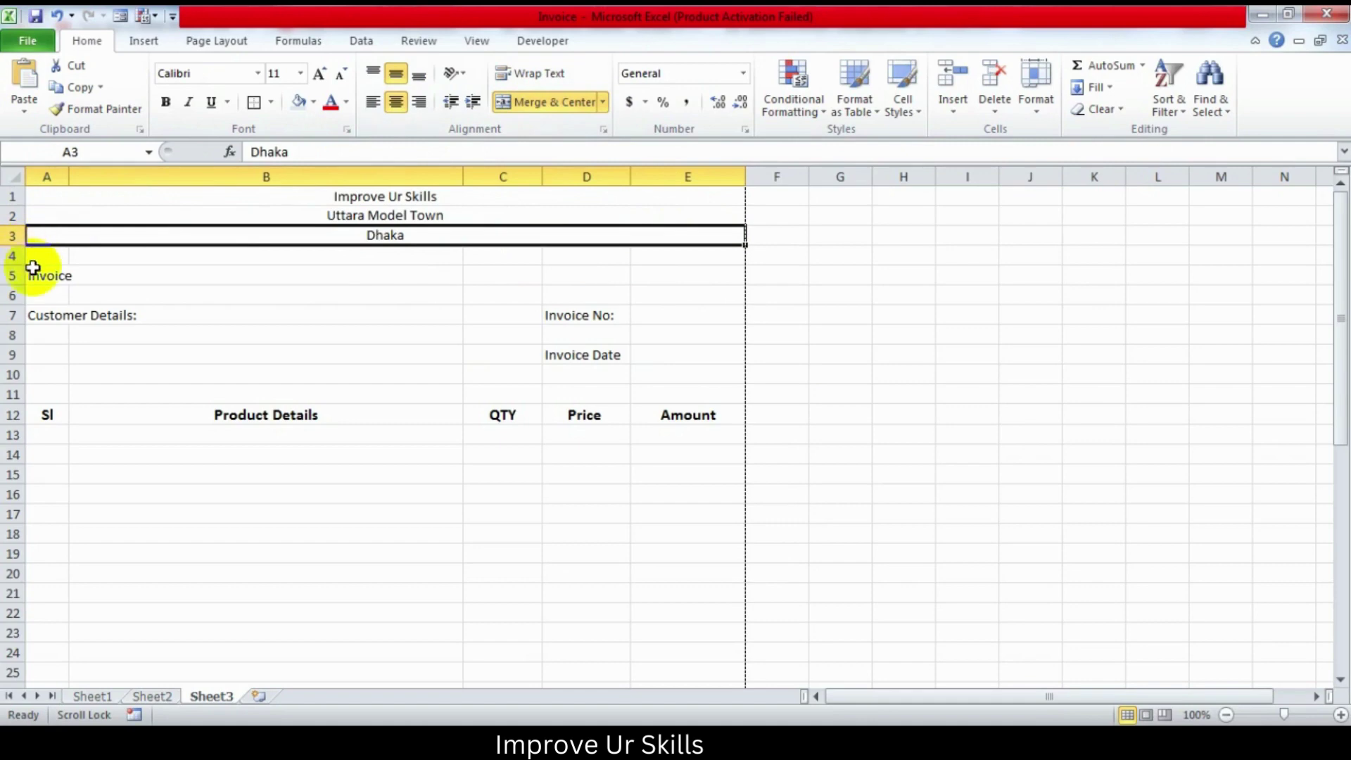
Step: Merge and centre the Invoice title across A–E and Customer Details: across A7:B7
{"action": "left_click_drag", "start_coordinate": [33, 268], "coordinate": [684, 268]}
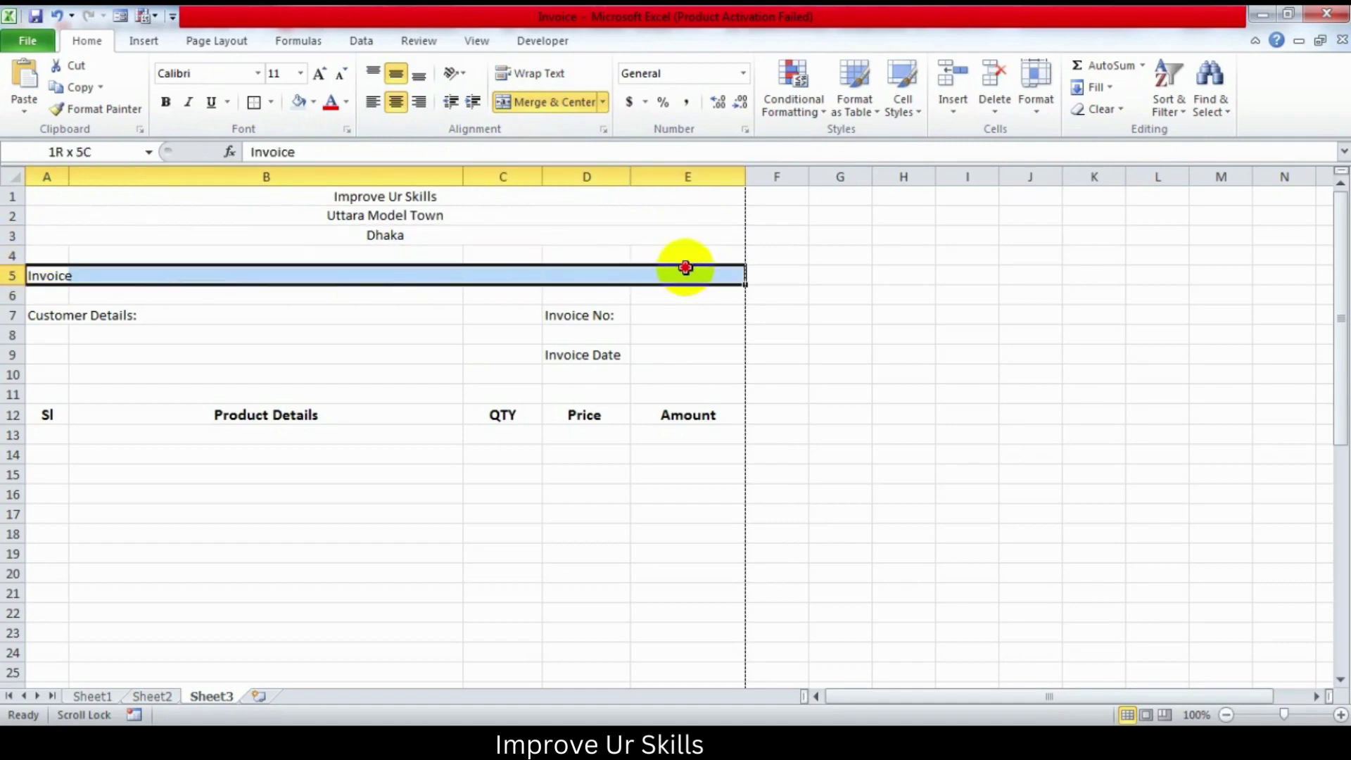
{"action": "left_click", "coordinate": [547, 101]}
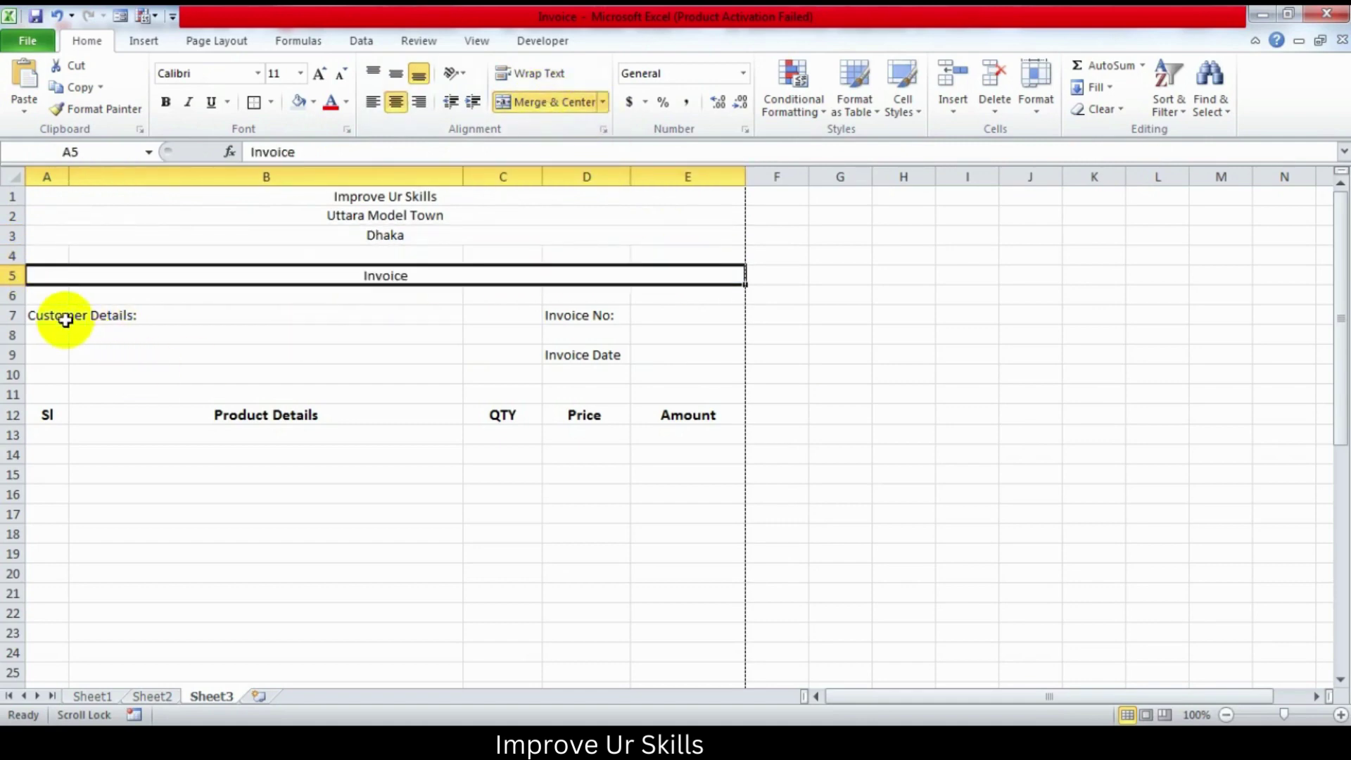
{"action": "left_click_drag", "start_coordinate": [66, 320], "coordinate": [206, 315]}
{"action": "left_click", "coordinate": [552, 102]}
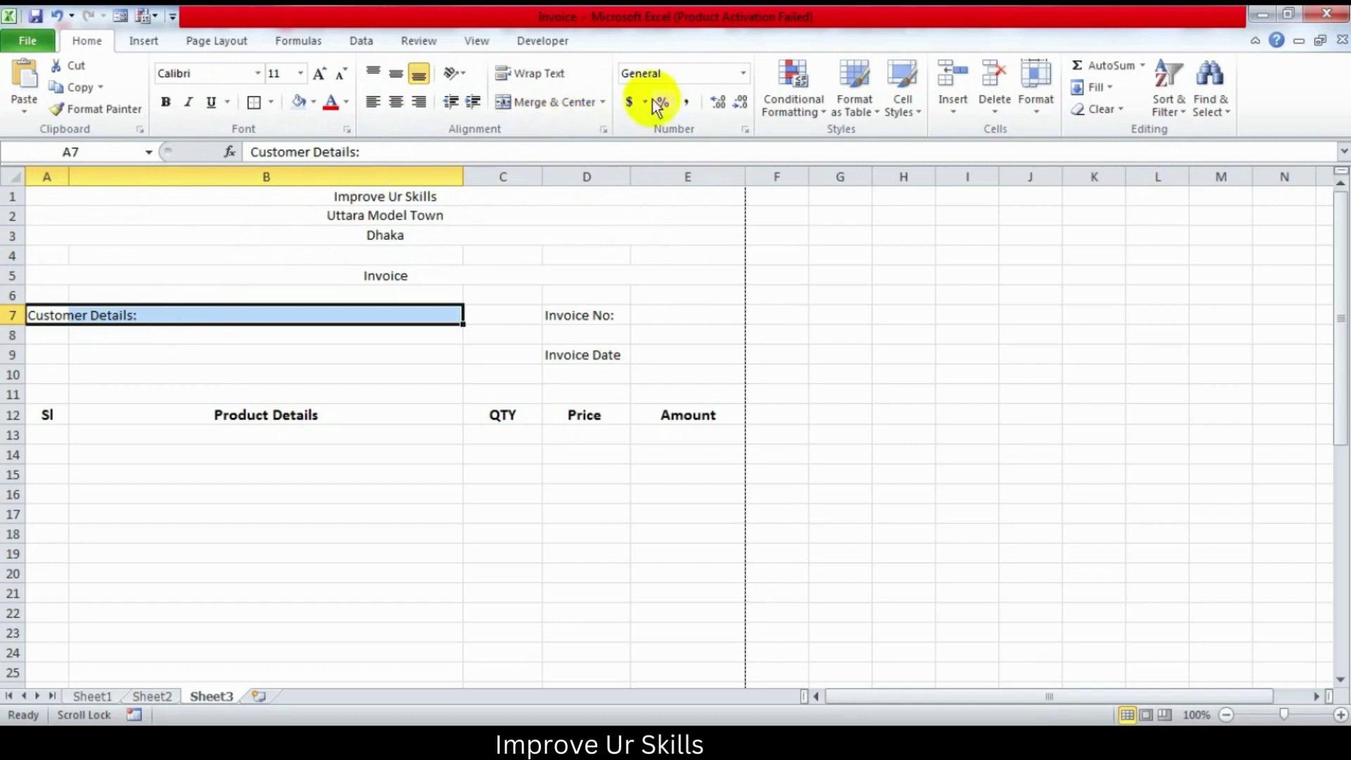
{"action": "left_click", "coordinate": [559, 104]}
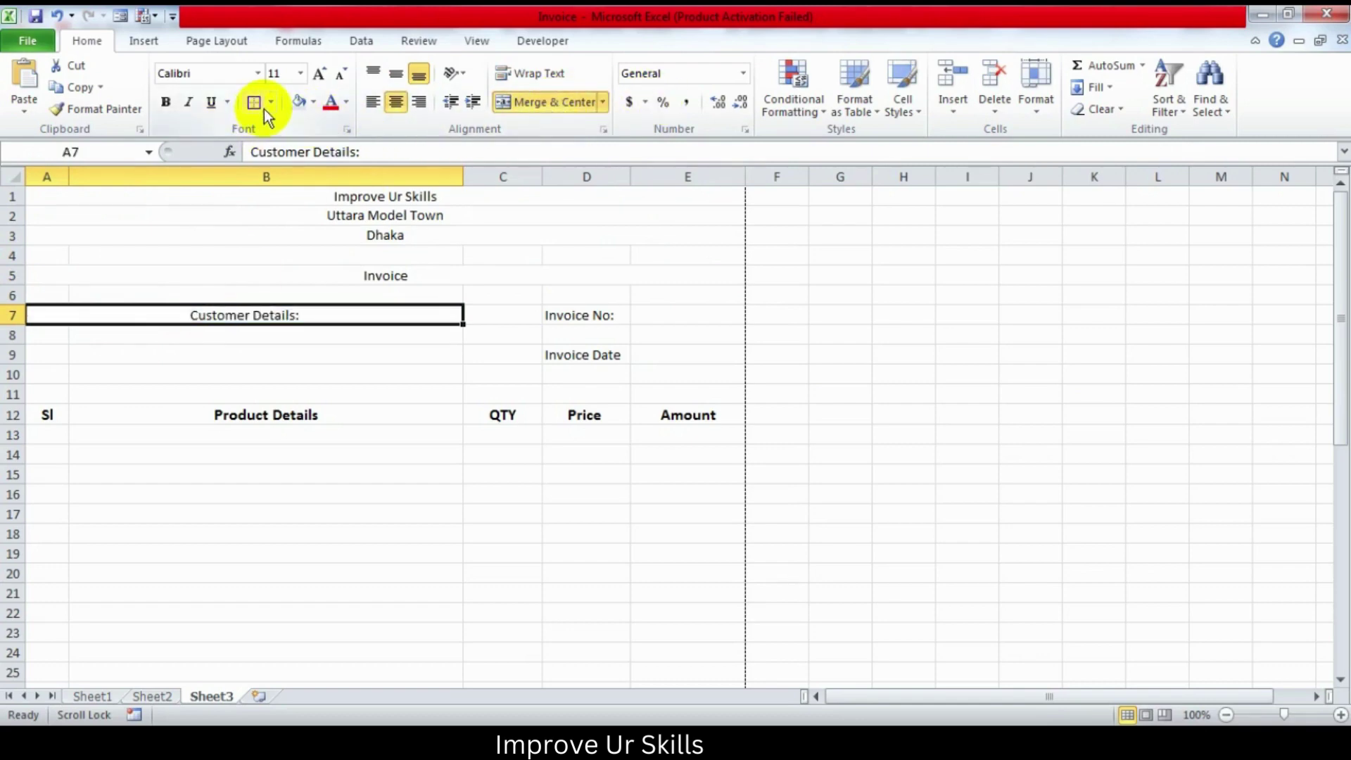
{"action": "left_click", "coordinate": [271, 104]}
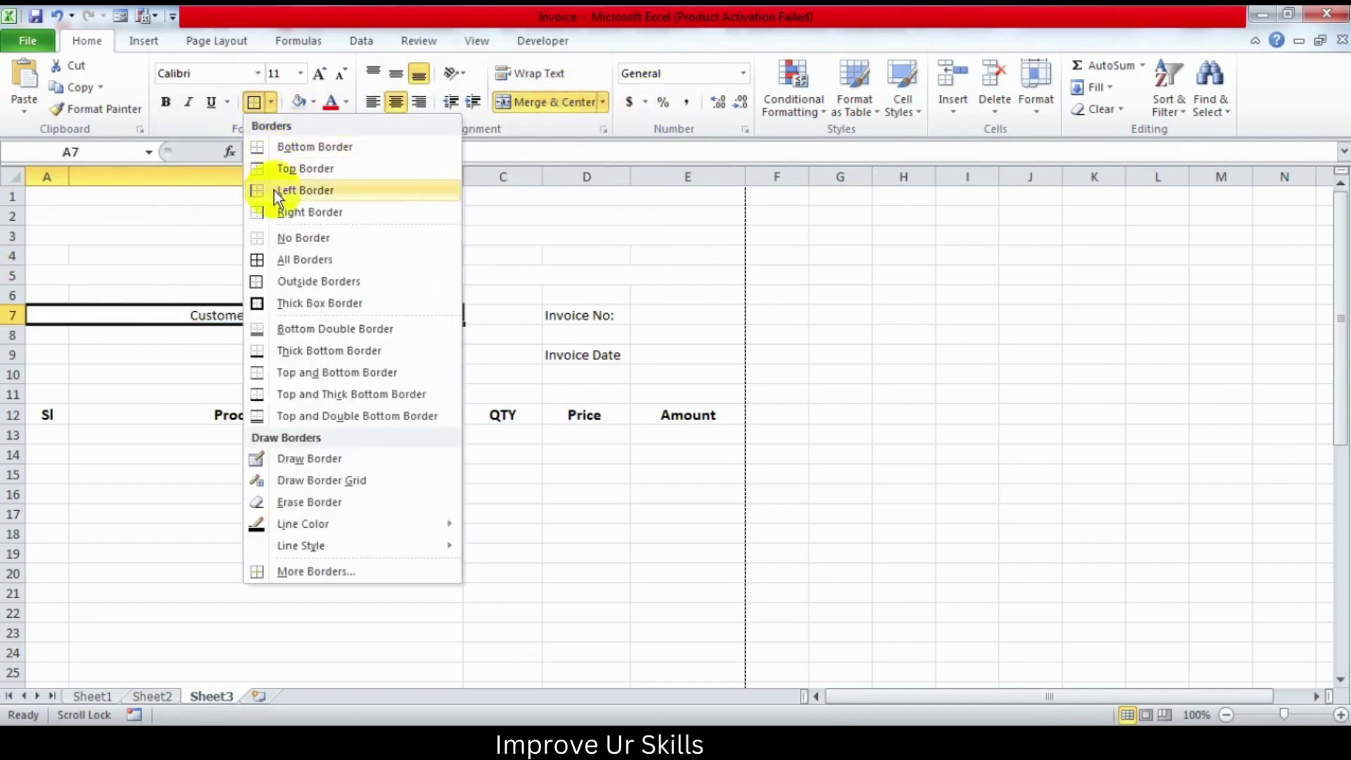
Step: Add dotted bottom borders under Customer Details: and the detail lines B8 and B9
{"action": "left_click", "coordinate": [281, 146]}
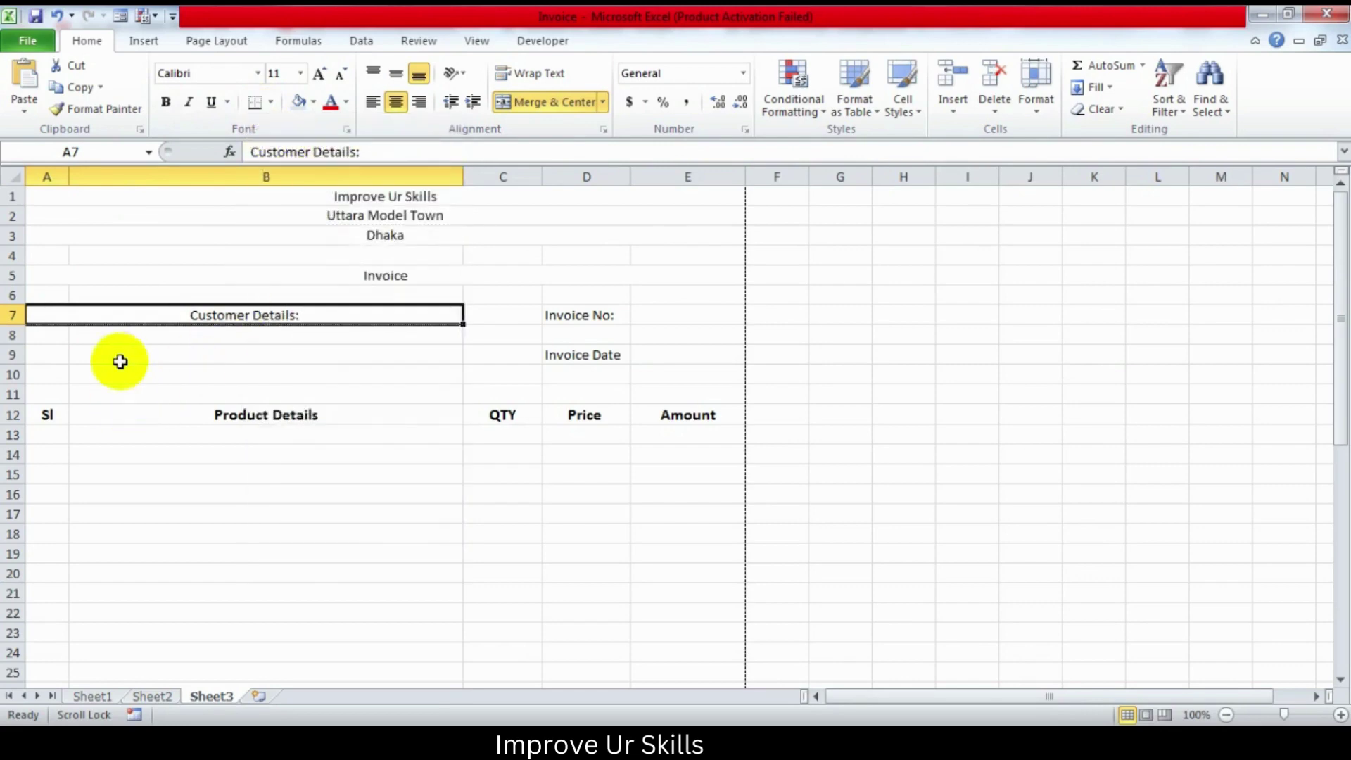
{"action": "left_click", "coordinate": [112, 336]}
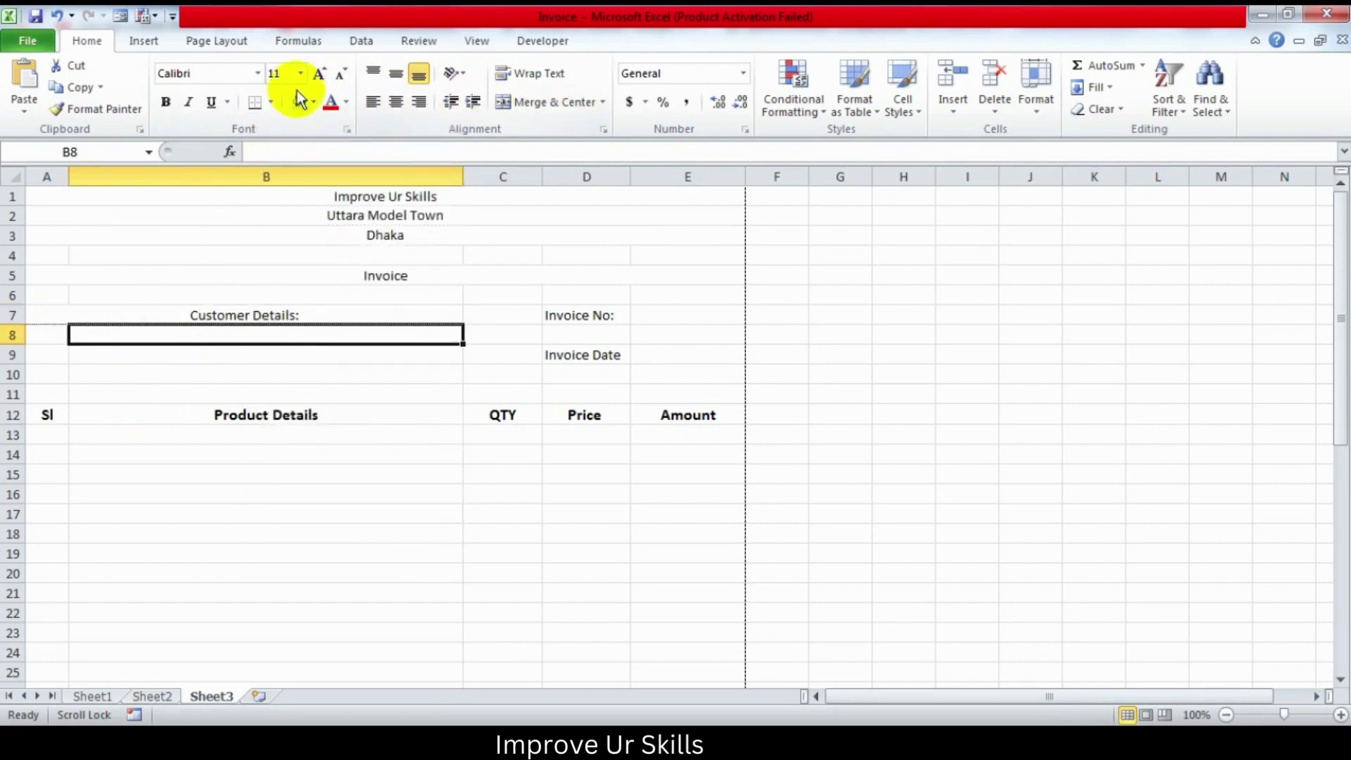
{"action": "left_click", "coordinate": [184, 354]}
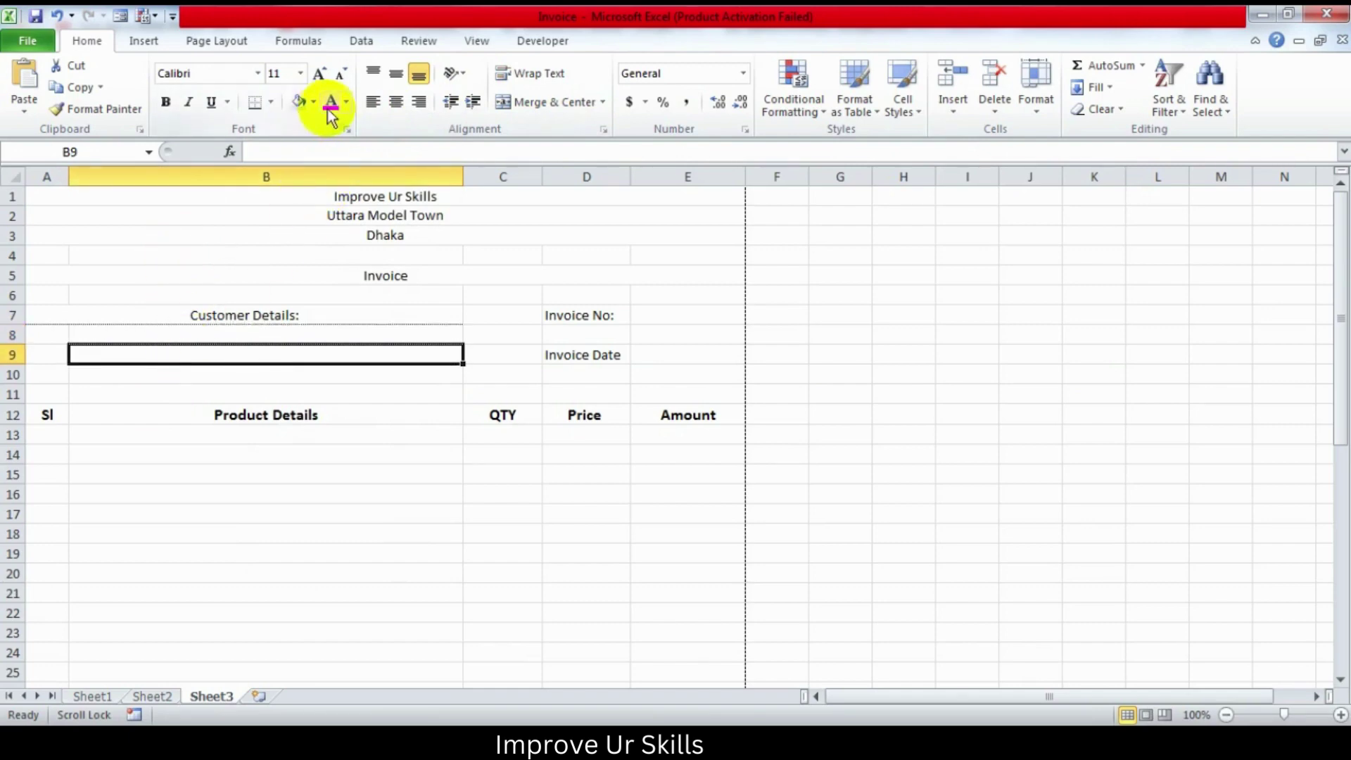
{"action": "left_click", "coordinate": [256, 103]}
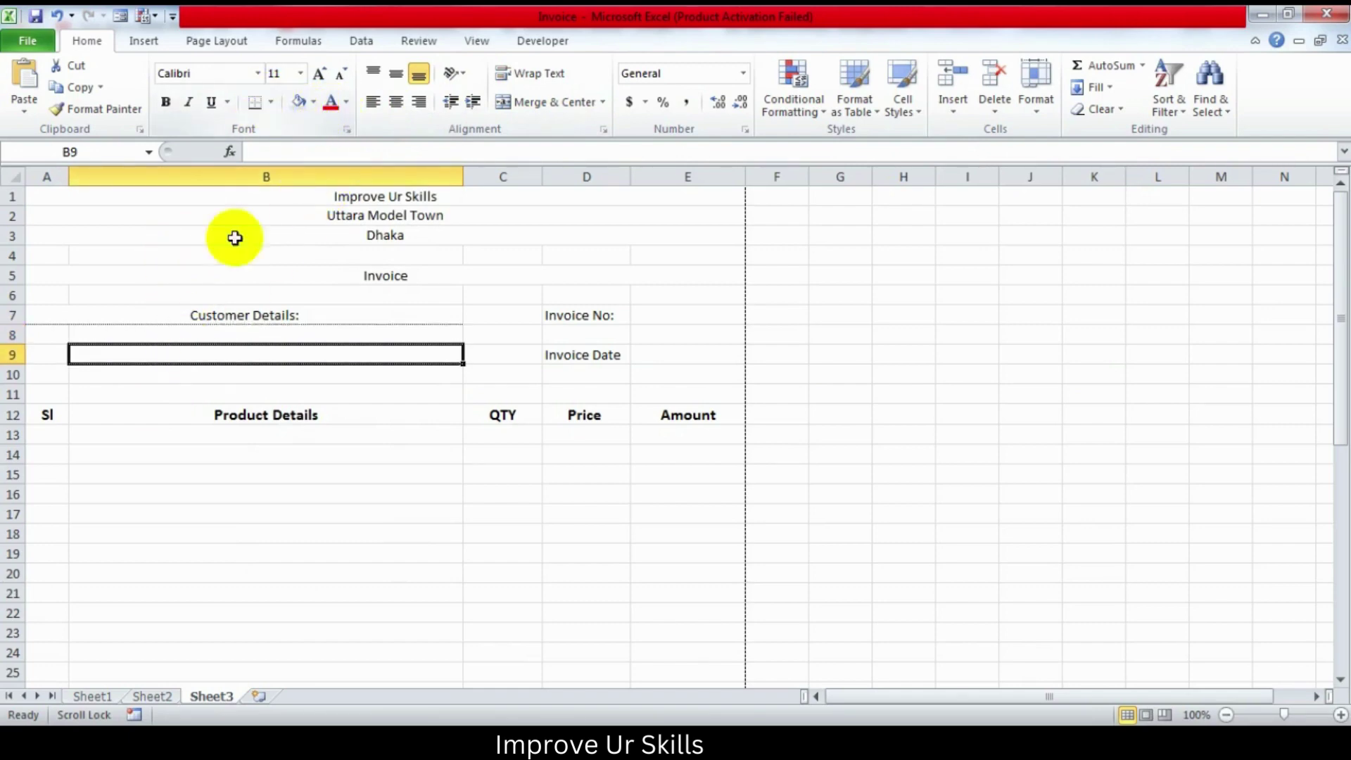
{"action": "left_click", "coordinate": [129, 458]}
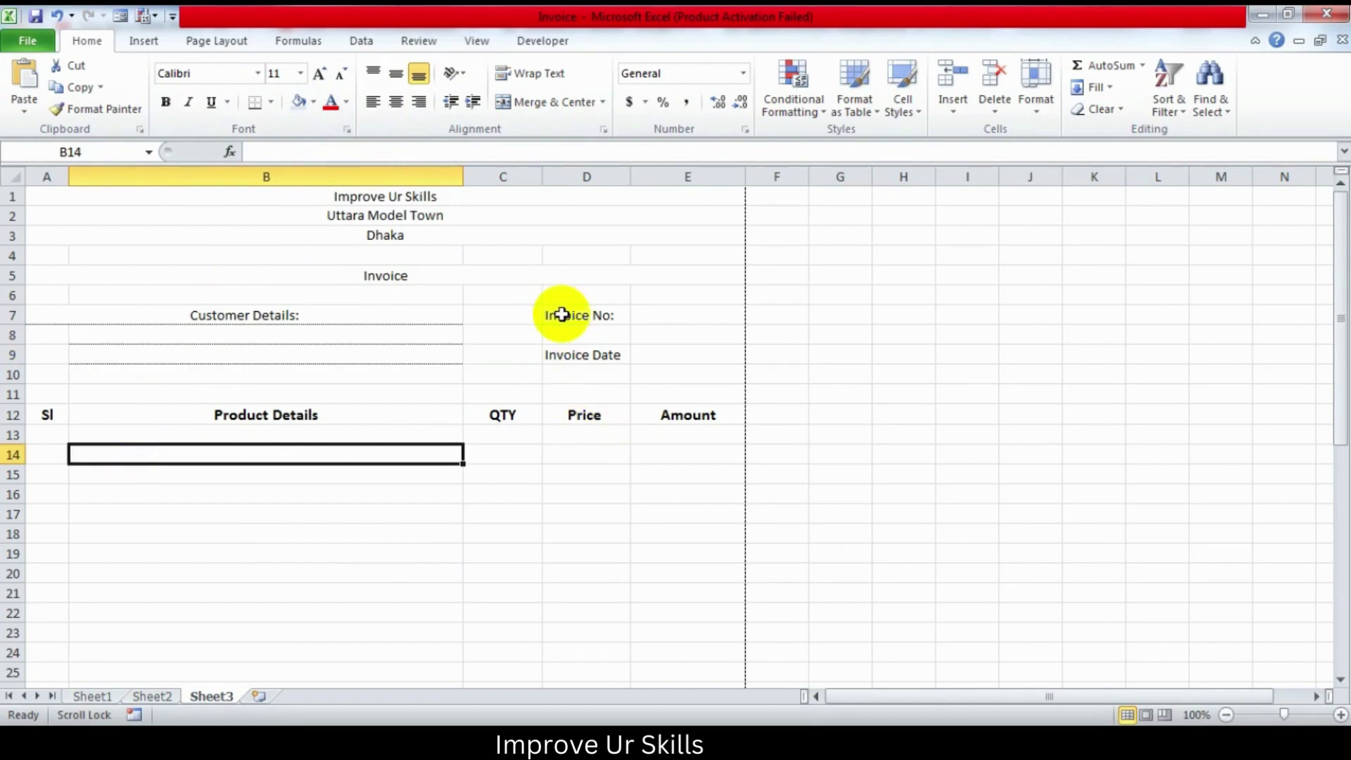
Step: Draw a solid outside border around the Invoice No and Invoice Date block D7:E10
{"action": "mouse_move", "coordinate": [568, 315]}
{"action": "left_mouse_down"}
{"action": "mouse_move", "coordinate": [572, 357]}
{"action": "mouse_move", "coordinate": [680, 367]}
{"action": "left_mouse_up"}
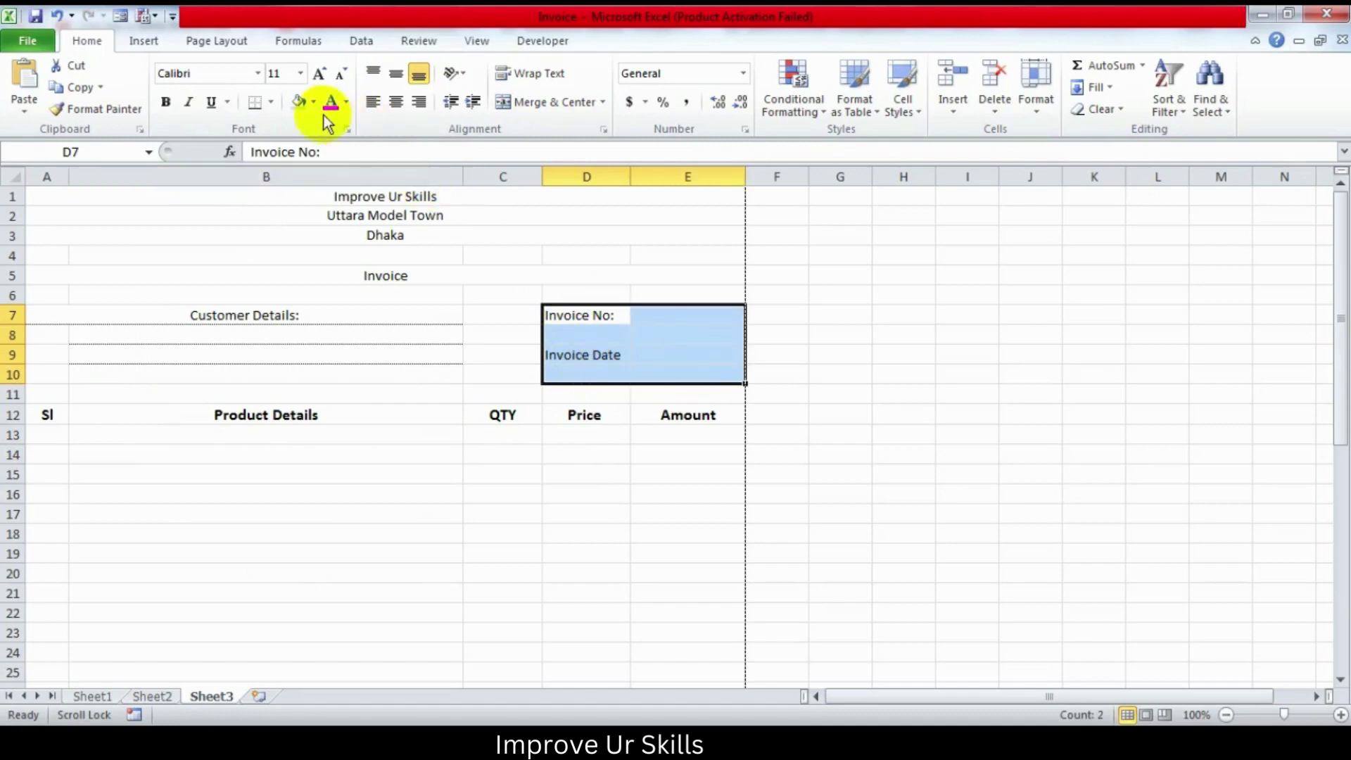
{"action": "left_click", "coordinate": [271, 102]}
{"action": "mouse_move", "coordinate": [301, 546]}
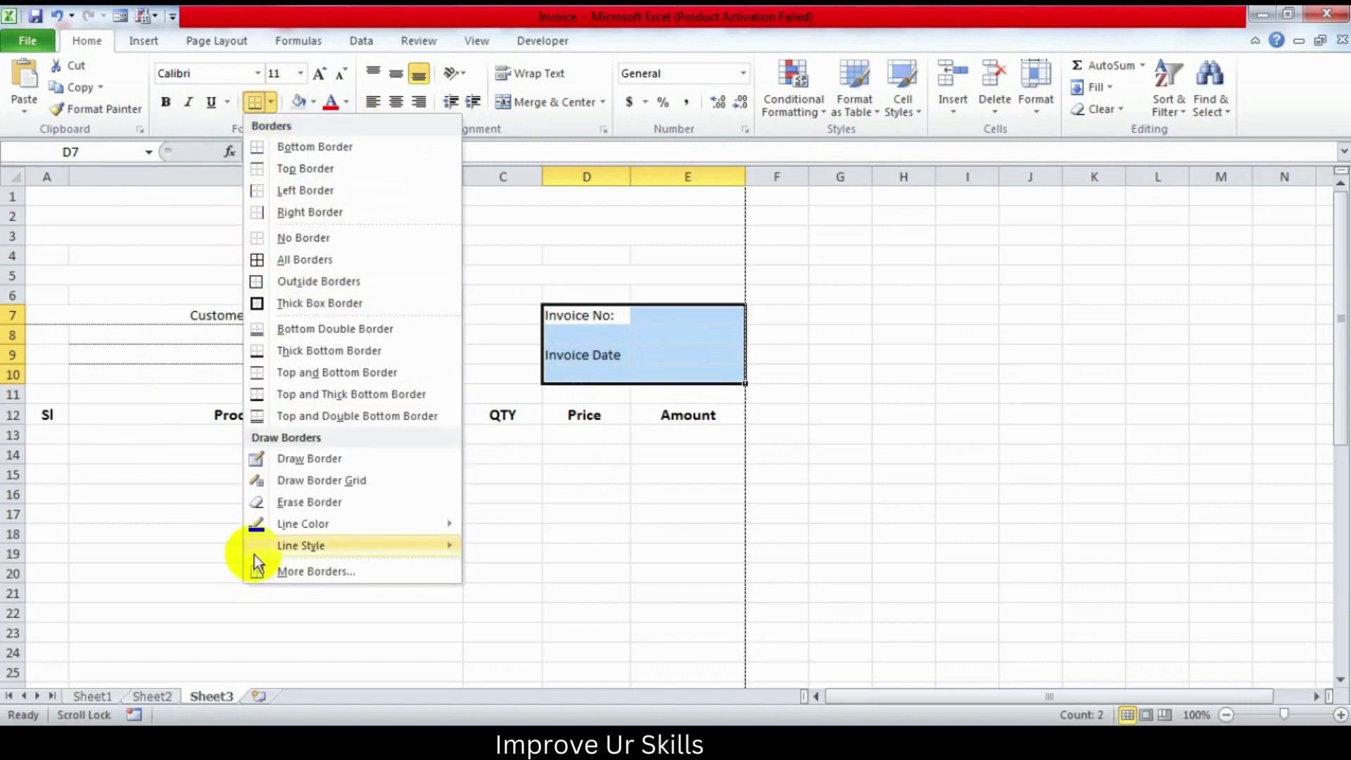
{"action": "left_click", "coordinate": [522, 399]}
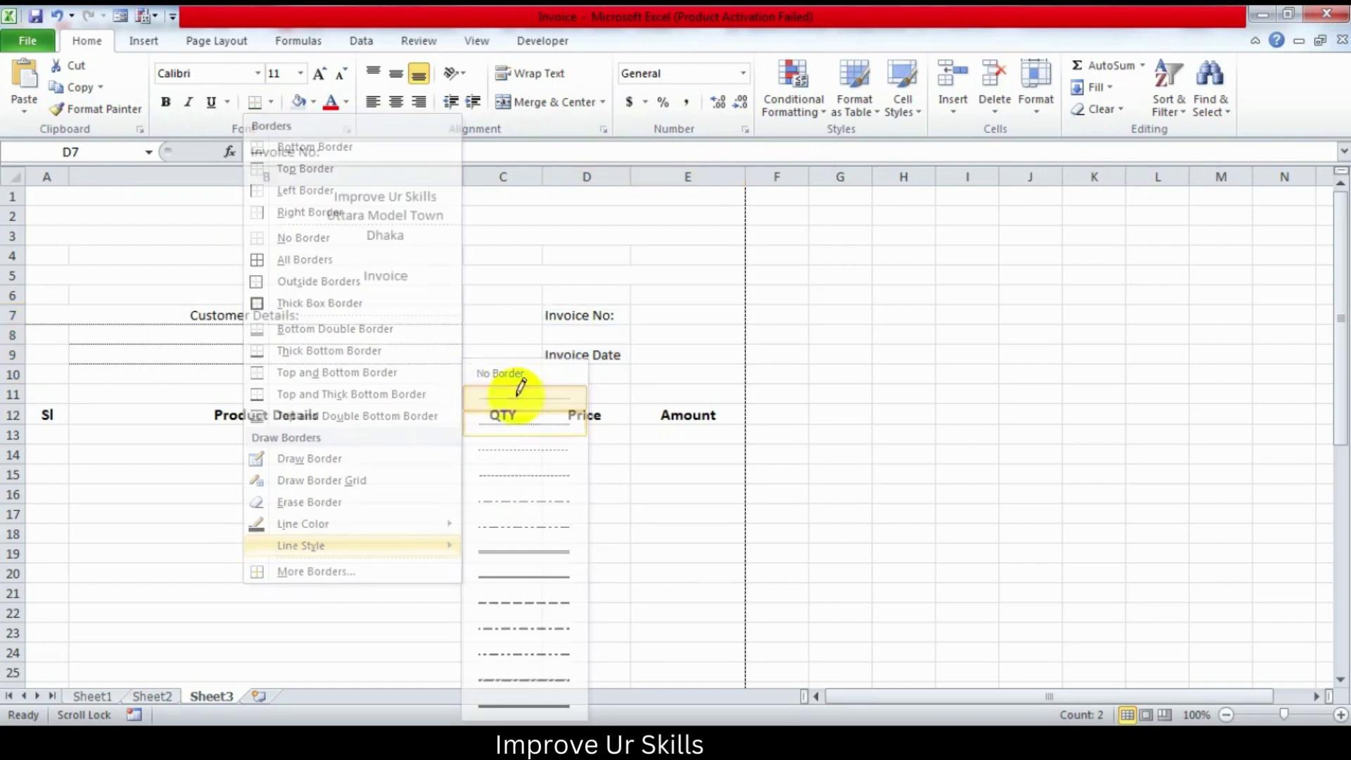
{"action": "left_click", "coordinate": [273, 105]}
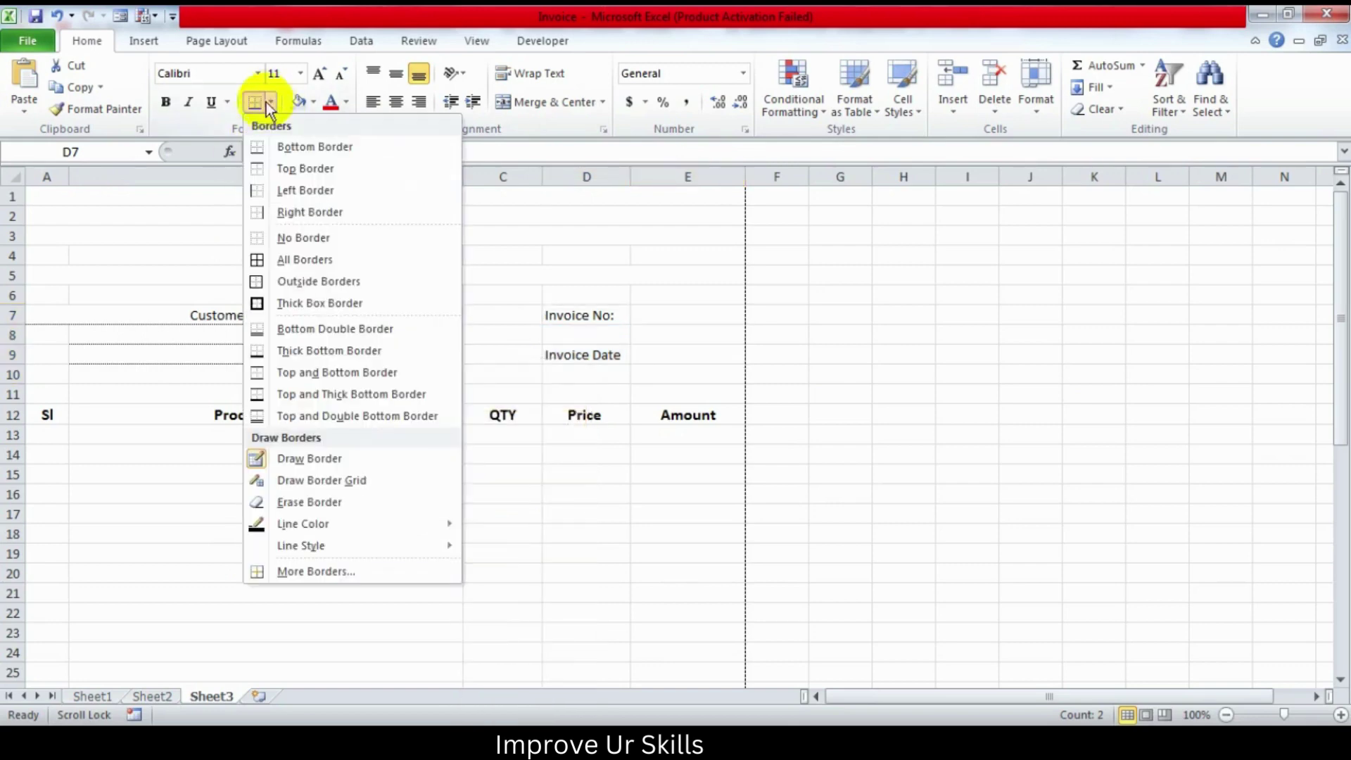
{"action": "key", "text": "w"}
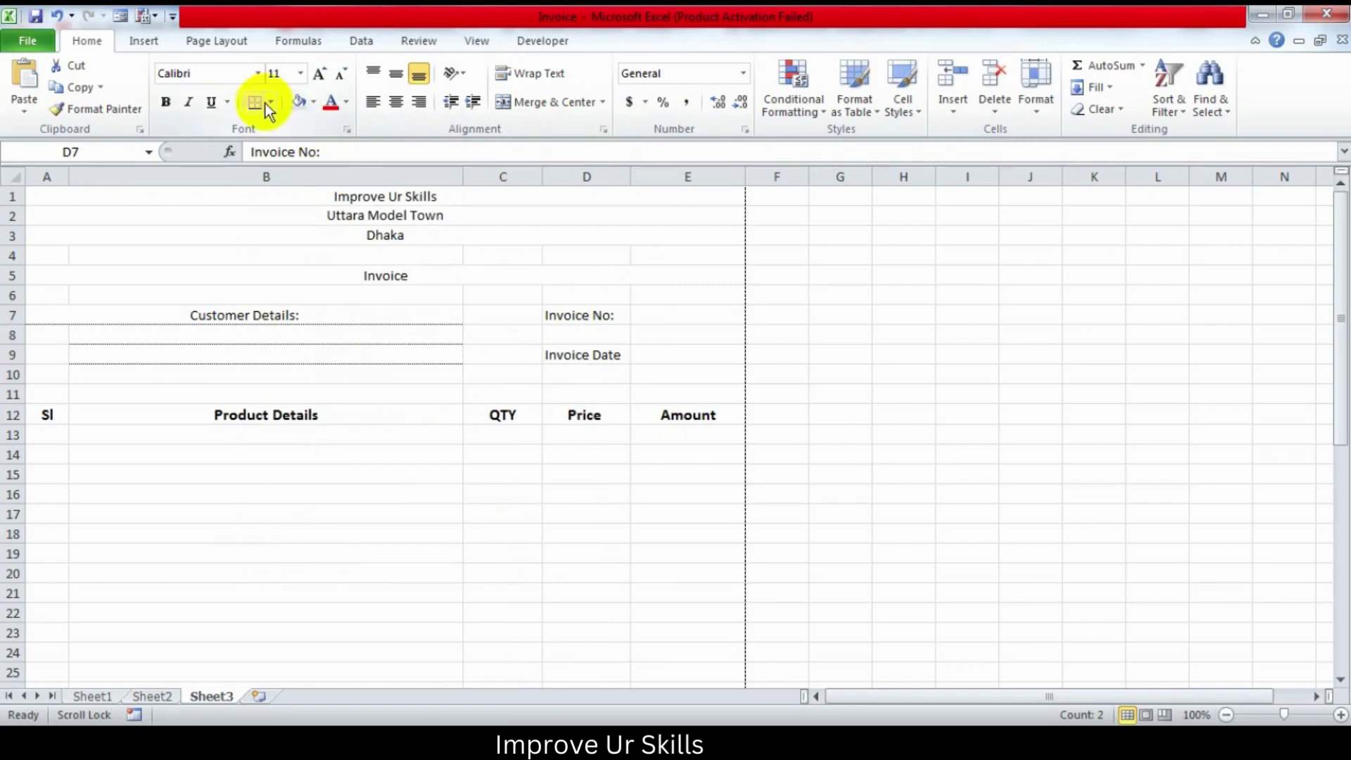
{"action": "mouse_move", "coordinate": [594, 305]}
{"action": "left_mouse_down"}
{"action": "mouse_move", "coordinate": [602, 359]}
{"action": "mouse_move", "coordinate": [654, 369]}
{"action": "left_mouse_up"}
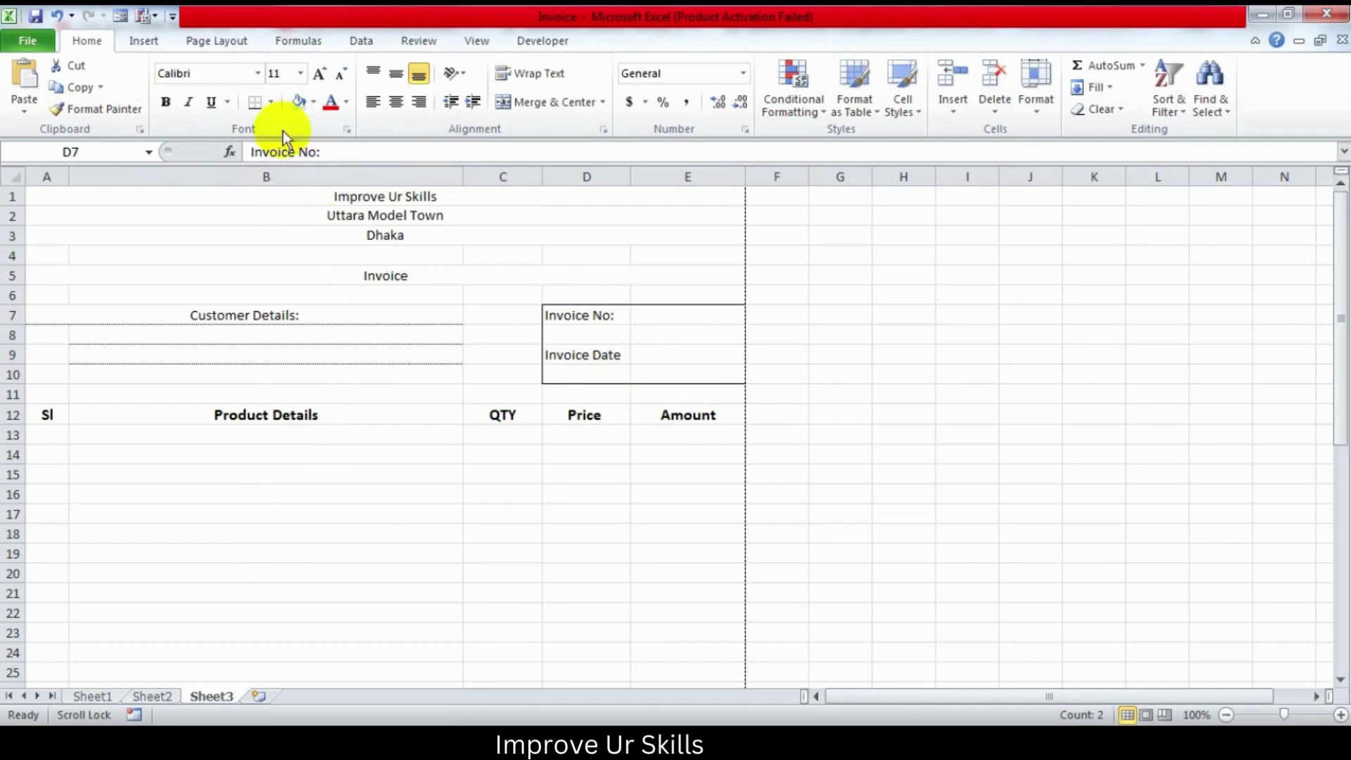
{"action": "left_click", "coordinate": [270, 103]}
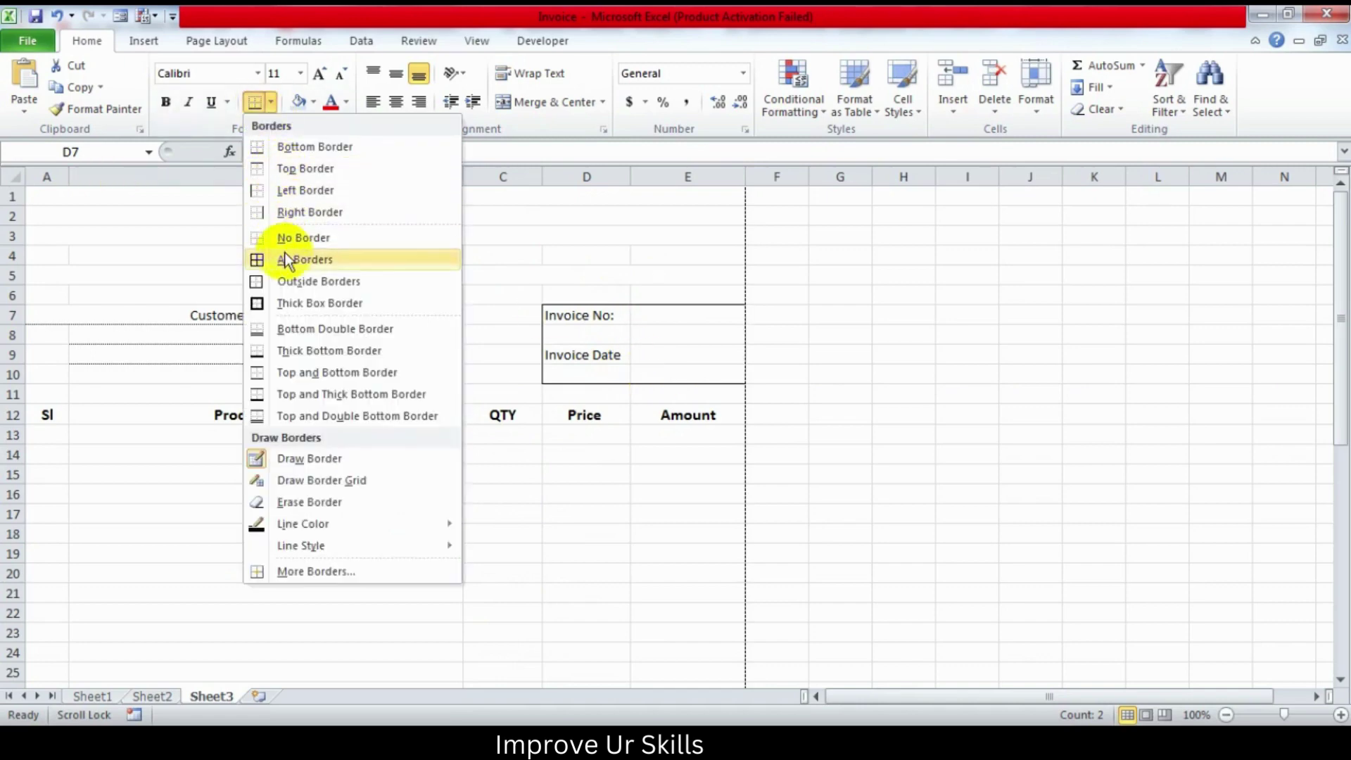
{"action": "left_click", "coordinate": [296, 281]}
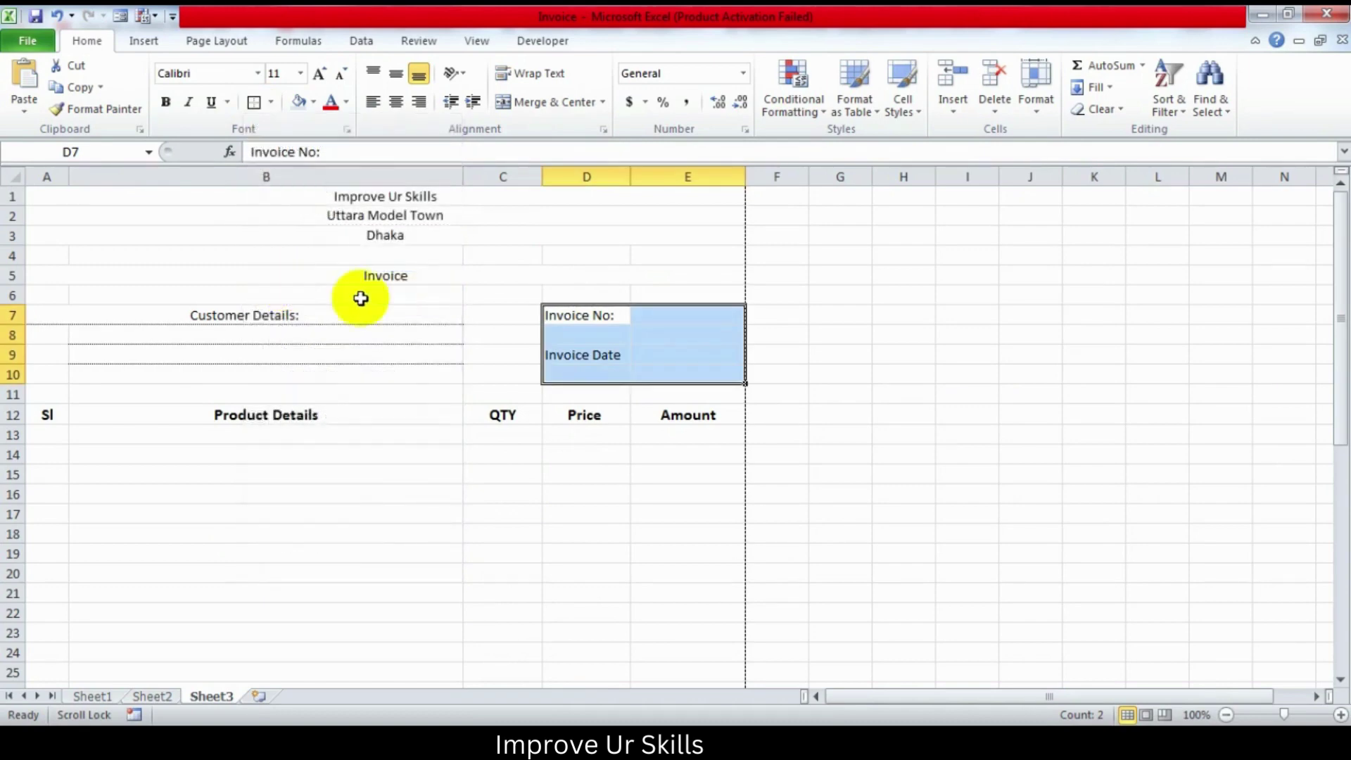
{"action": "scroll", "coordinate": [181, 370], "scroll_direction": "down", "scroll_amount": 1}
Step: Put an outside border around the whole product table A12:E43
{"action": "left_click_drag", "start_coordinate": [46, 356], "coordinate": [678, 364]}
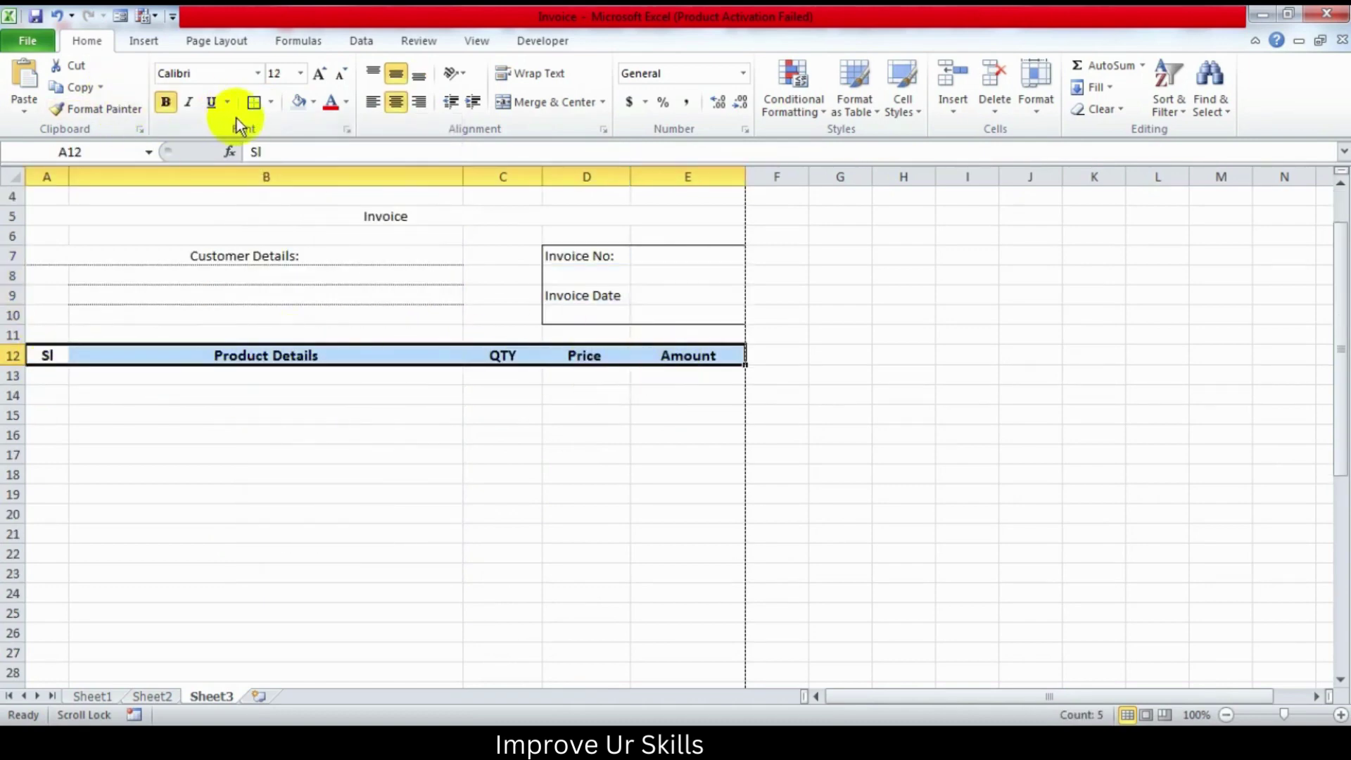
{"action": "scroll", "coordinate": [261, 106], "scroll_direction": "down", "scroll_amount": 2}
{"action": "scroll", "coordinate": [239, 105], "scroll_direction": "down", "scroll_amount": 2}
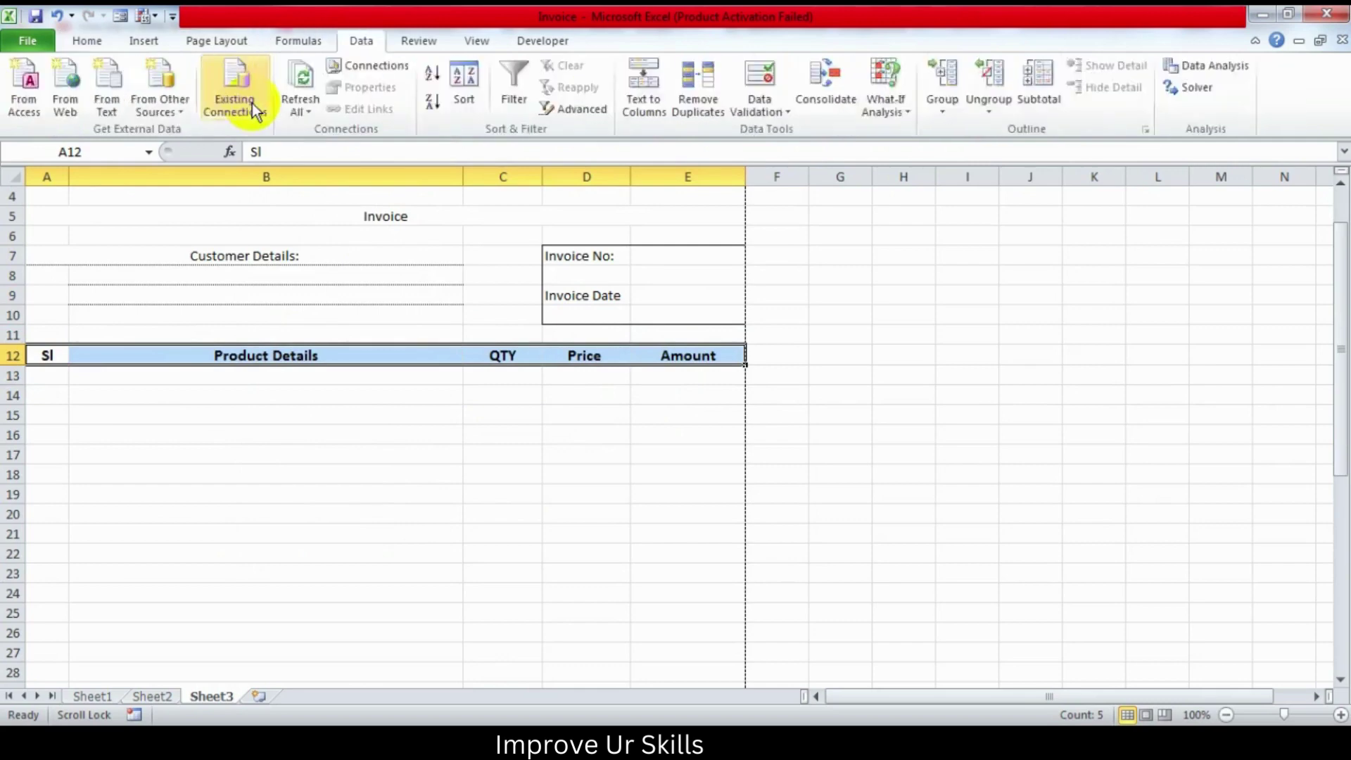
{"action": "scroll", "coordinate": [232, 106], "scroll_direction": "down", "scroll_amount": 1}
{"action": "scroll", "coordinate": [207, 363], "scroll_direction": "up", "scroll_amount": 1}
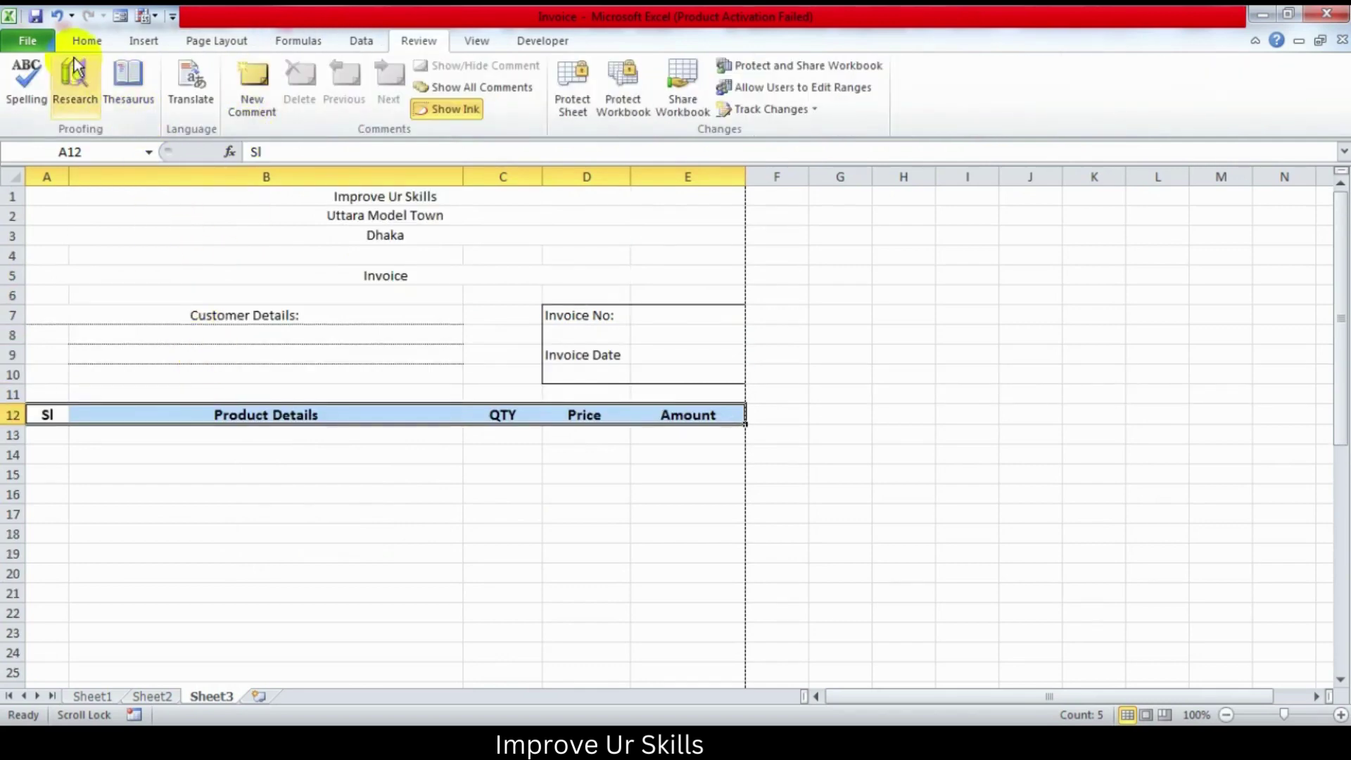
{"action": "left_click", "coordinate": [84, 42]}
{"action": "scroll", "coordinate": [422, 408], "scroll_direction": "down", "scroll_amount": 3}
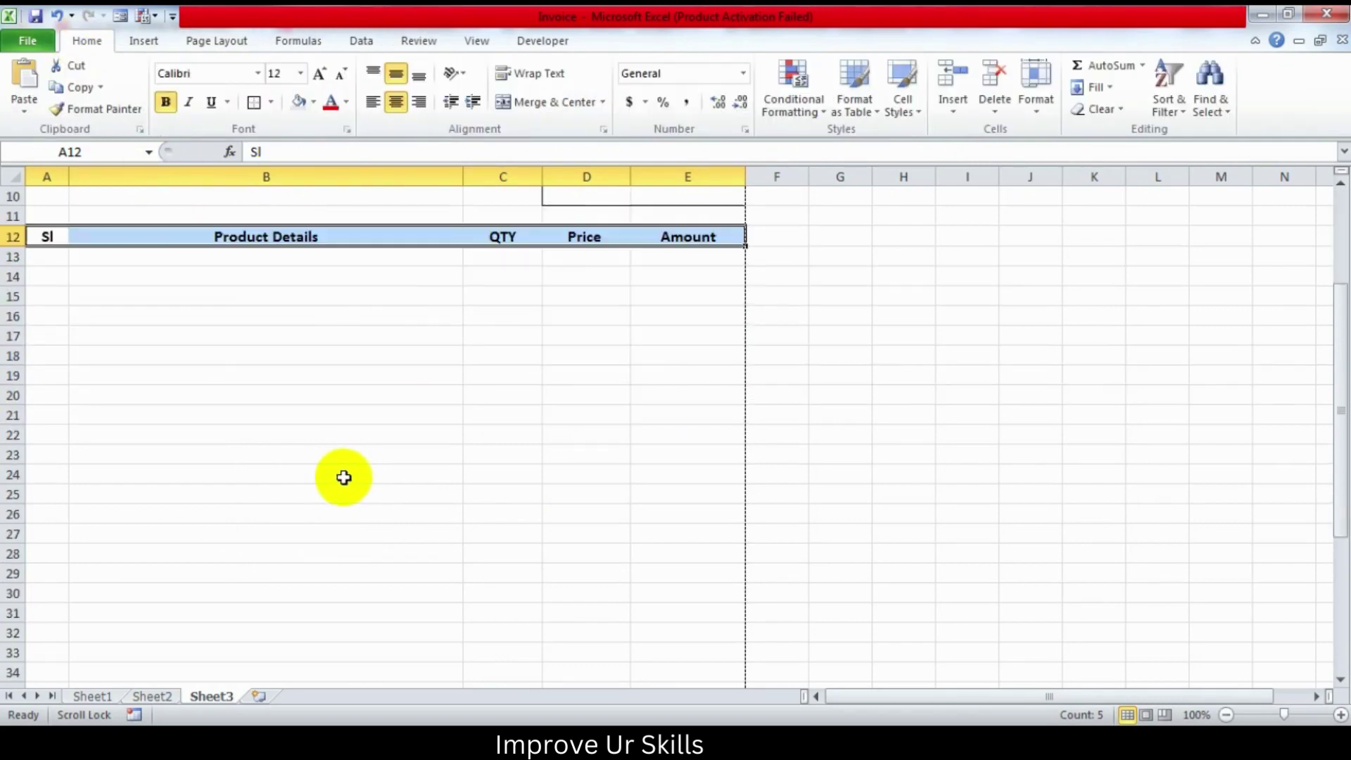
{"action": "scroll", "coordinate": [282, 471], "scroll_direction": "down", "scroll_amount": 4}
{"action": "scroll", "coordinate": [195, 468], "scroll_direction": "down", "scroll_amount": 3}
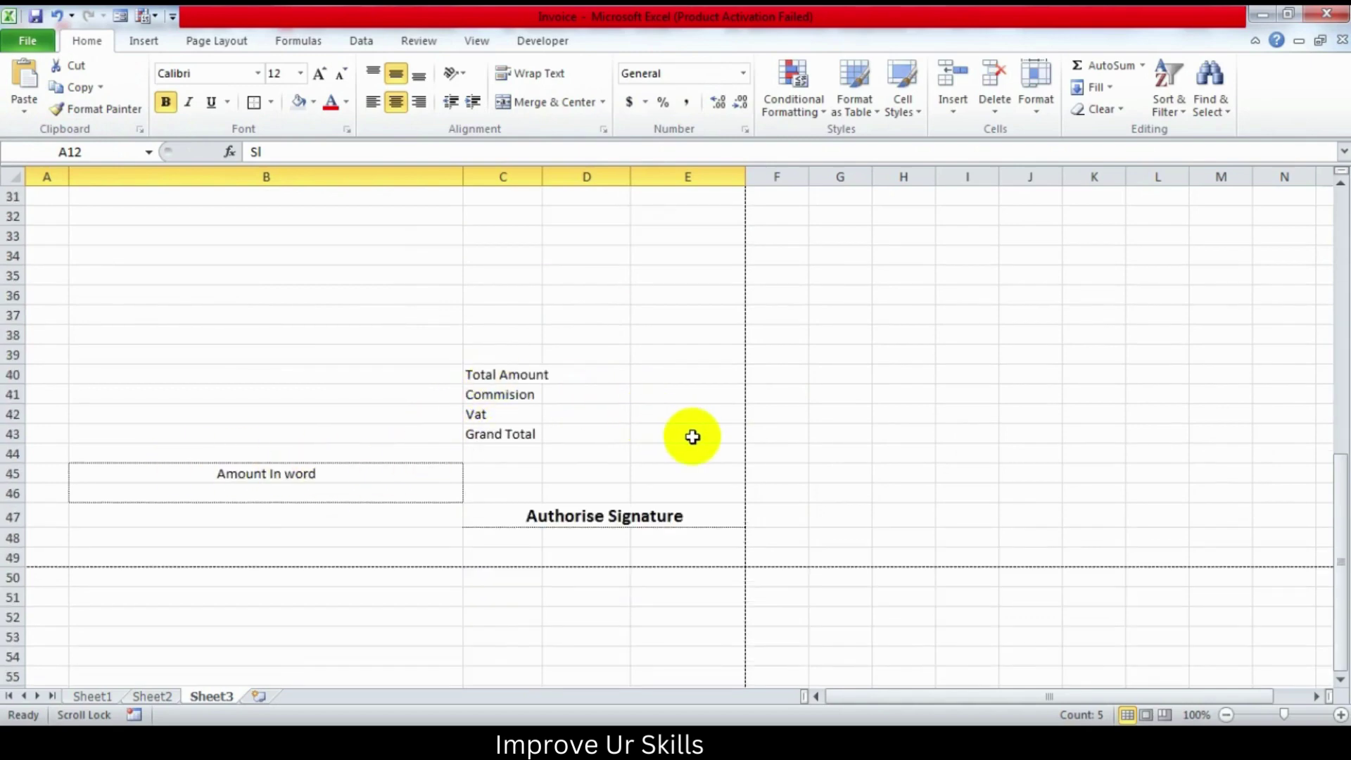
{"action": "mouse_move", "coordinate": [692, 430]}
{"action": "left_mouse_down"}
{"action": "mouse_move", "coordinate": [44, 414]}
{"action": "mouse_move", "coordinate": [2, 147]}
{"action": "mouse_move", "coordinate": [14, 414]}
{"action": "left_mouse_up"}
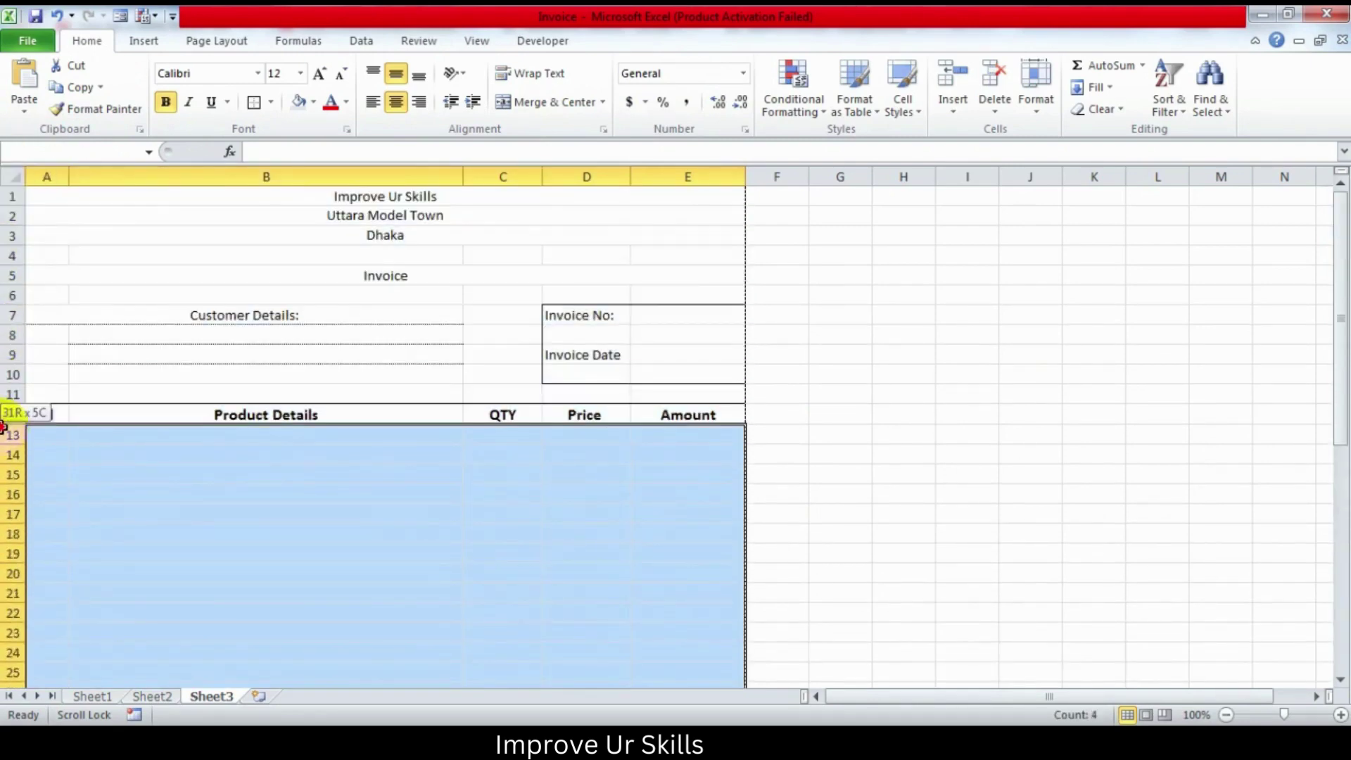
{"action": "left_click", "coordinate": [254, 103]}
{"action": "scroll", "coordinate": [326, 532], "scroll_direction": "up", "scroll_amount": 2}
{"action": "scroll", "coordinate": [326, 531], "scroll_direction": "up", "scroll_amount": 8}
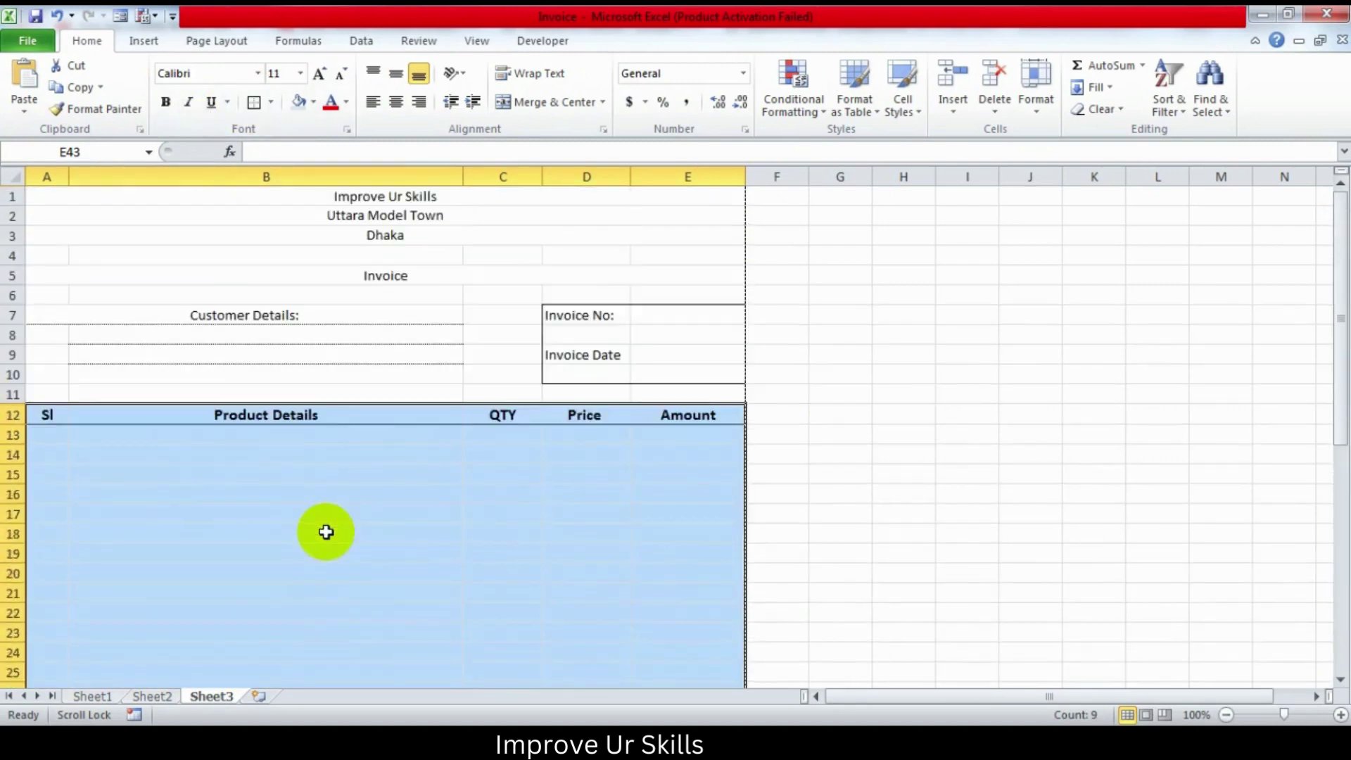
{"action": "left_click", "coordinate": [85, 513]}
Step: Try an outside border on B26:B39, then undo it
{"action": "scroll", "coordinate": [115, 497], "scroll_direction": "down", "scroll_amount": 2}
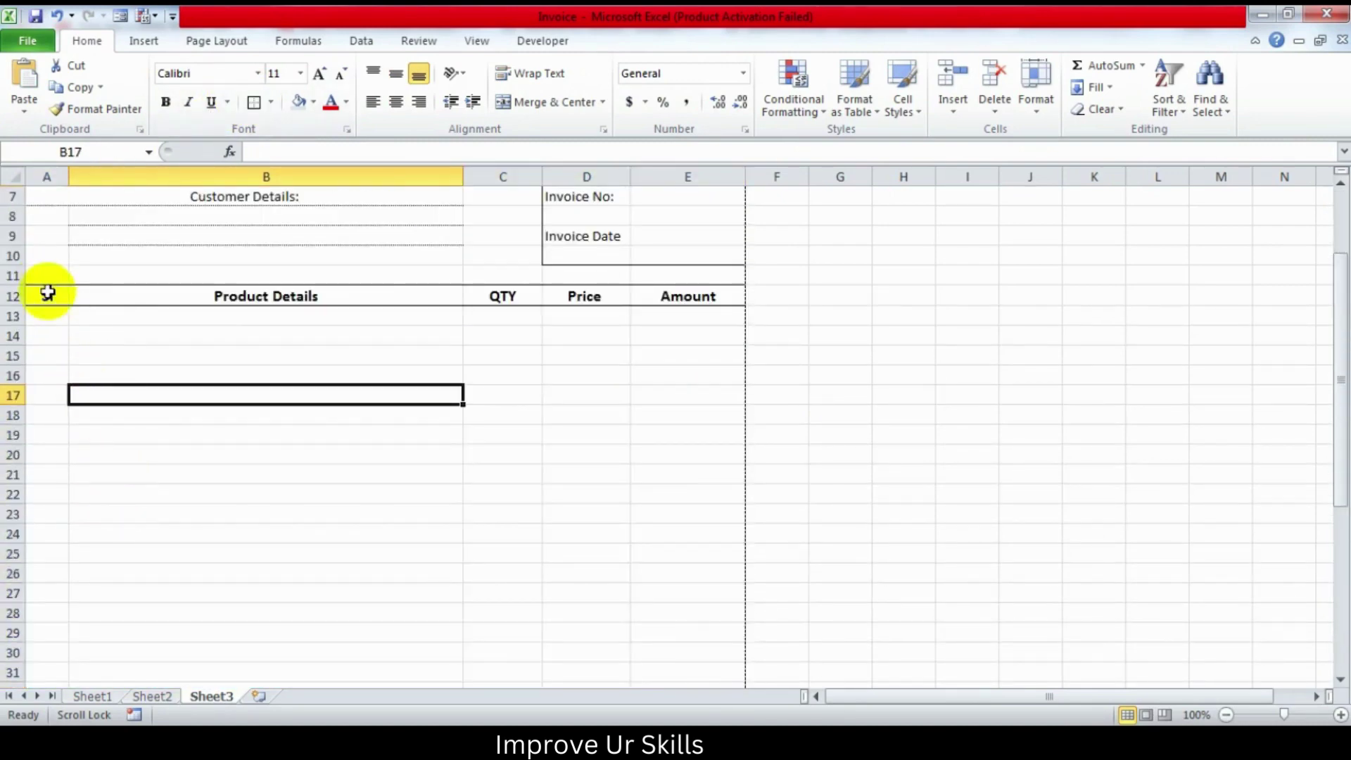
{"action": "left_click_drag", "start_coordinate": [47, 293], "coordinate": [21, 607]}
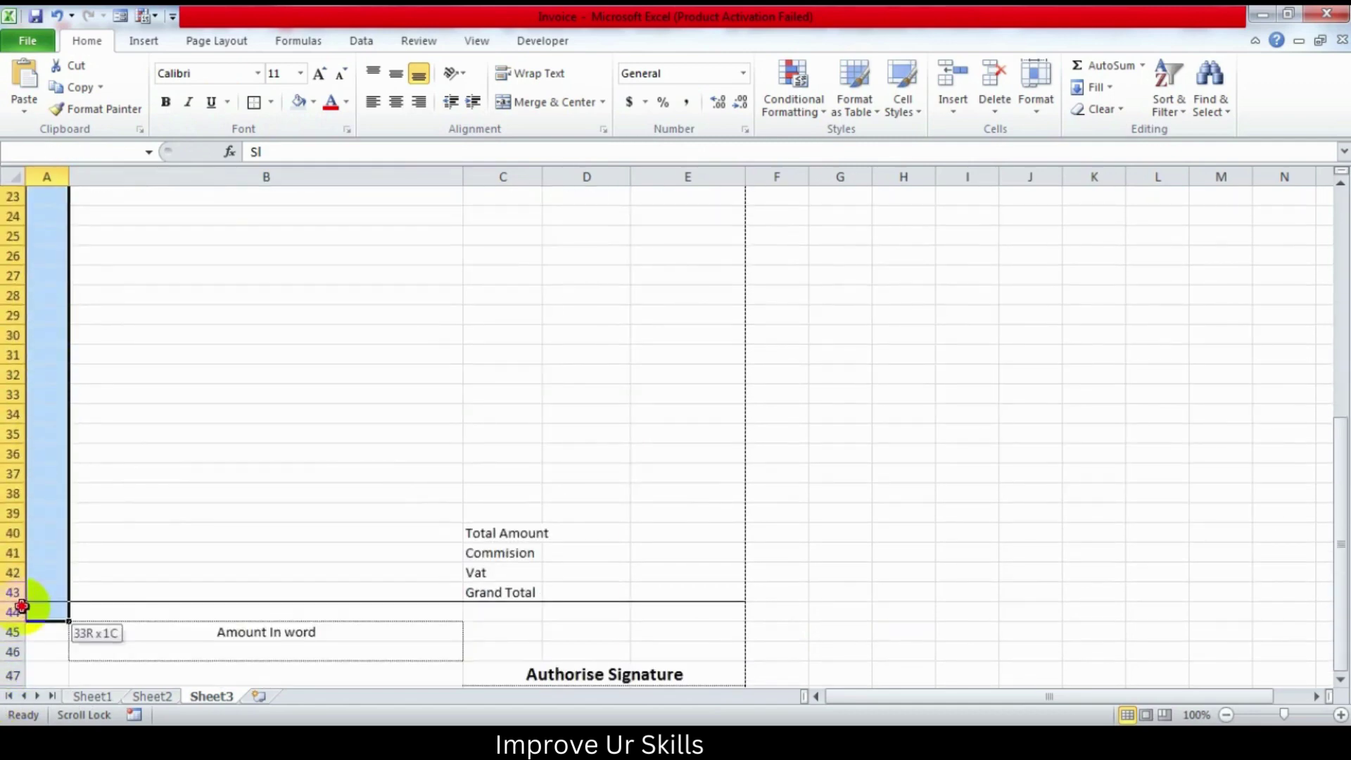
{"action": "left_click_drag", "start_coordinate": [21, 607], "coordinate": [17, 588]}
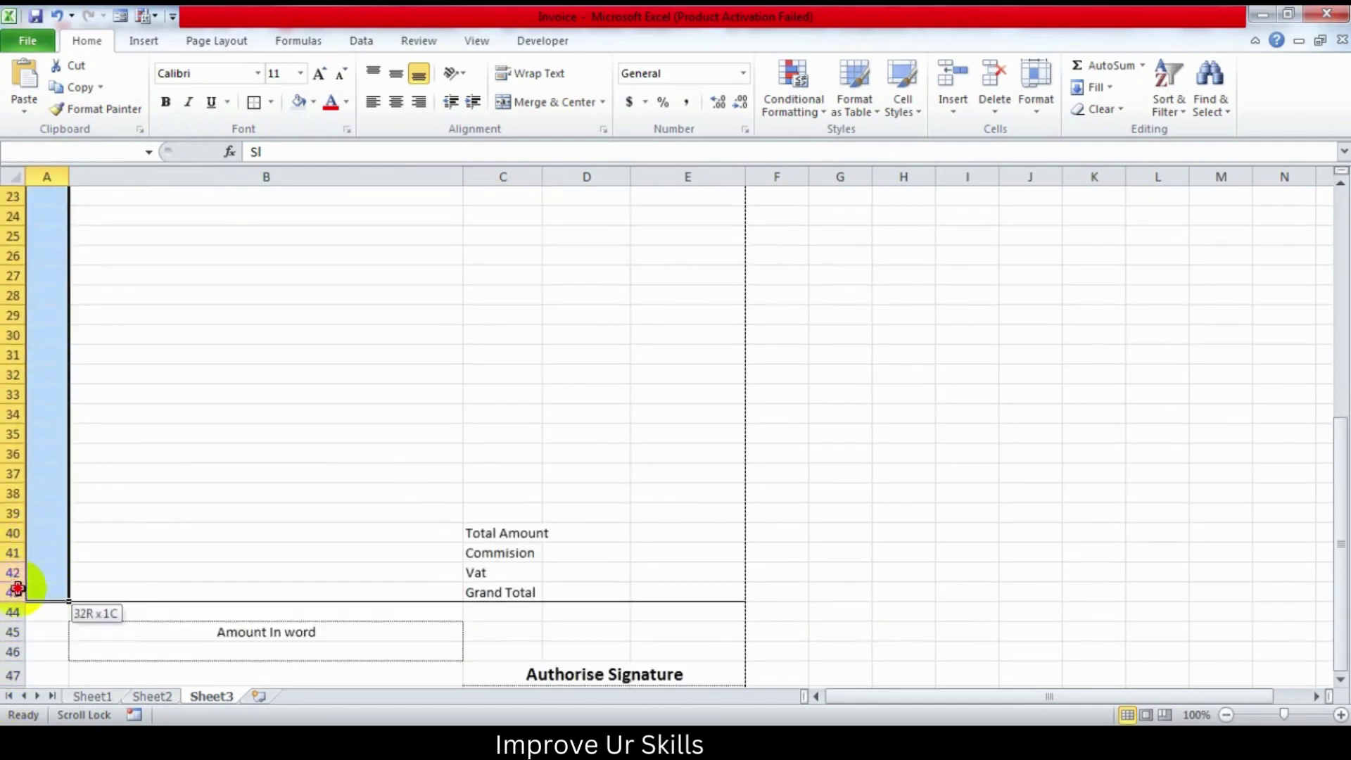
{"action": "scroll", "coordinate": [114, 491], "scroll_direction": "up", "scroll_amount": 3}
{"action": "scroll", "coordinate": [114, 491], "scroll_direction": "down", "scroll_amount": 3}
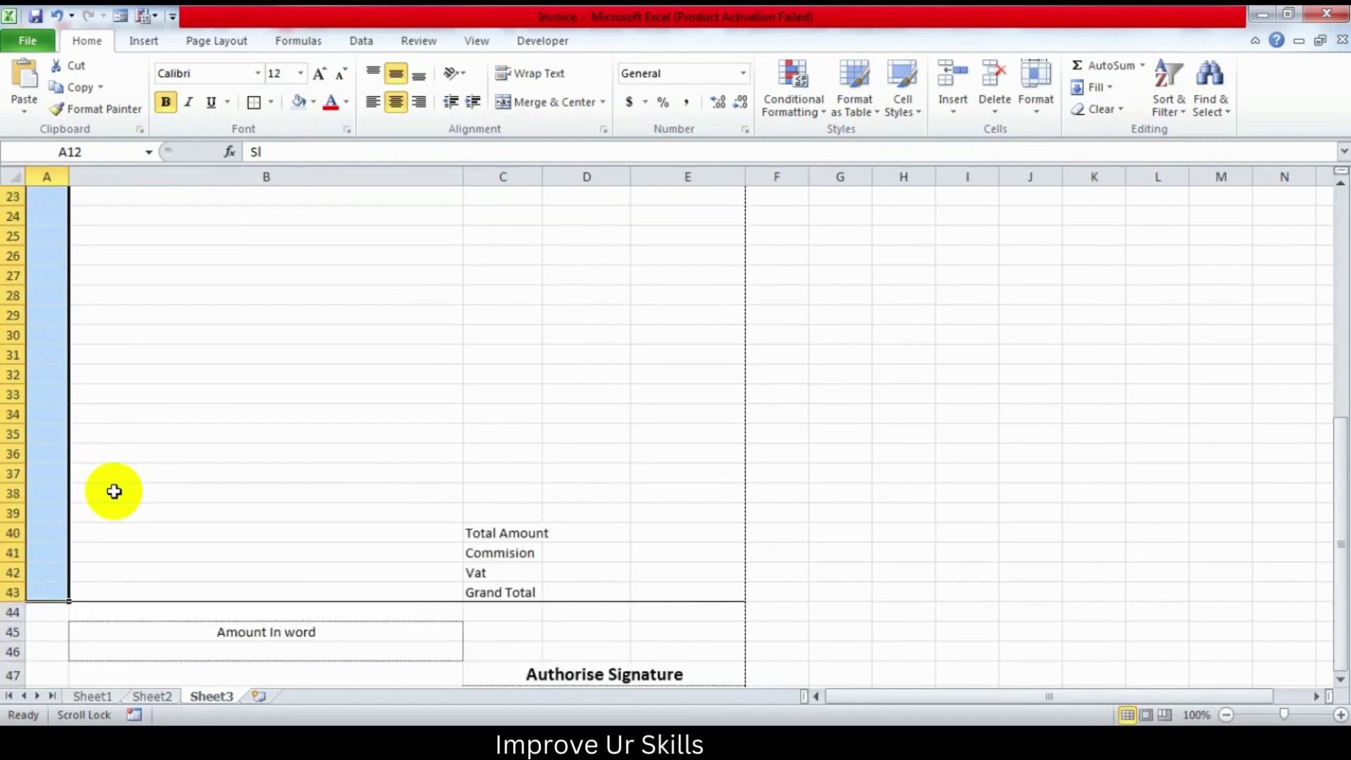
{"action": "scroll", "coordinate": [114, 491], "scroll_direction": "down", "scroll_amount": 1}
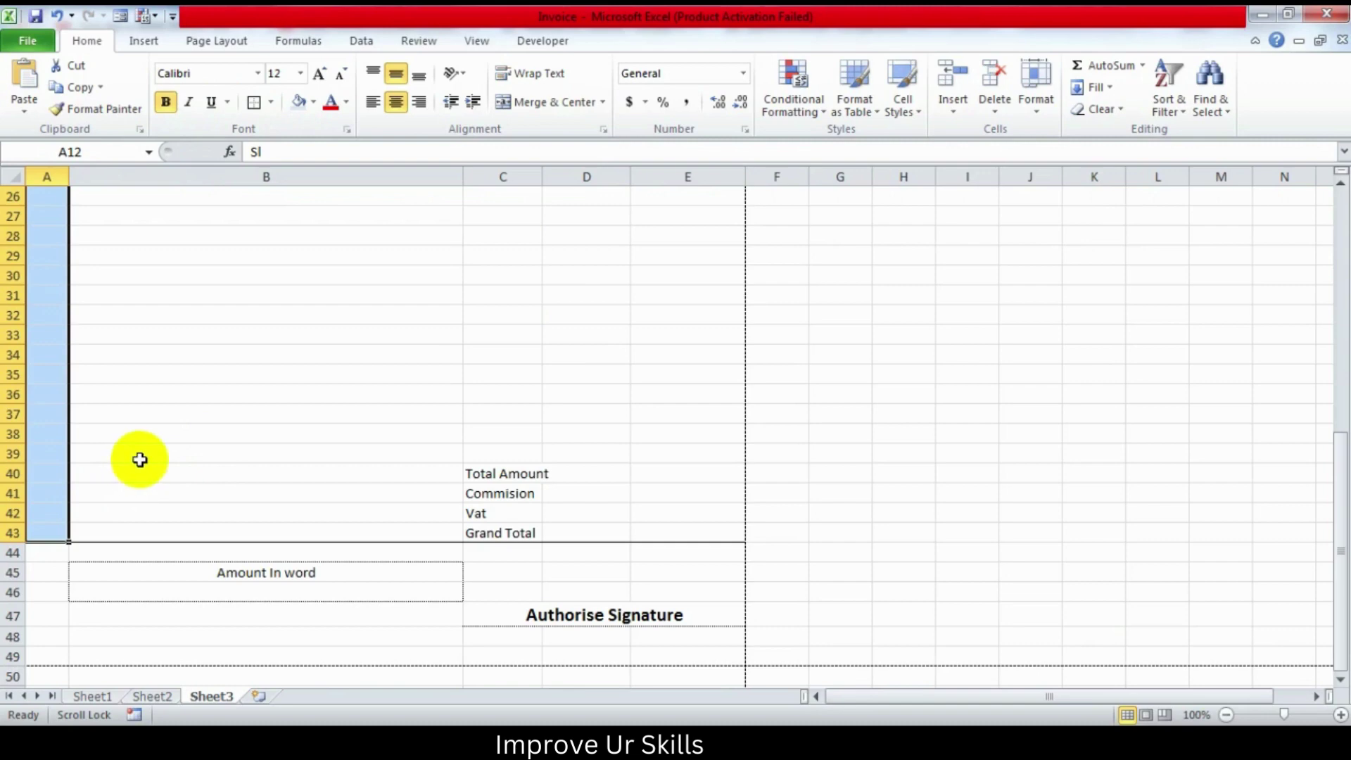
{"action": "left_click_drag", "start_coordinate": [141, 445], "coordinate": [145, 169]}
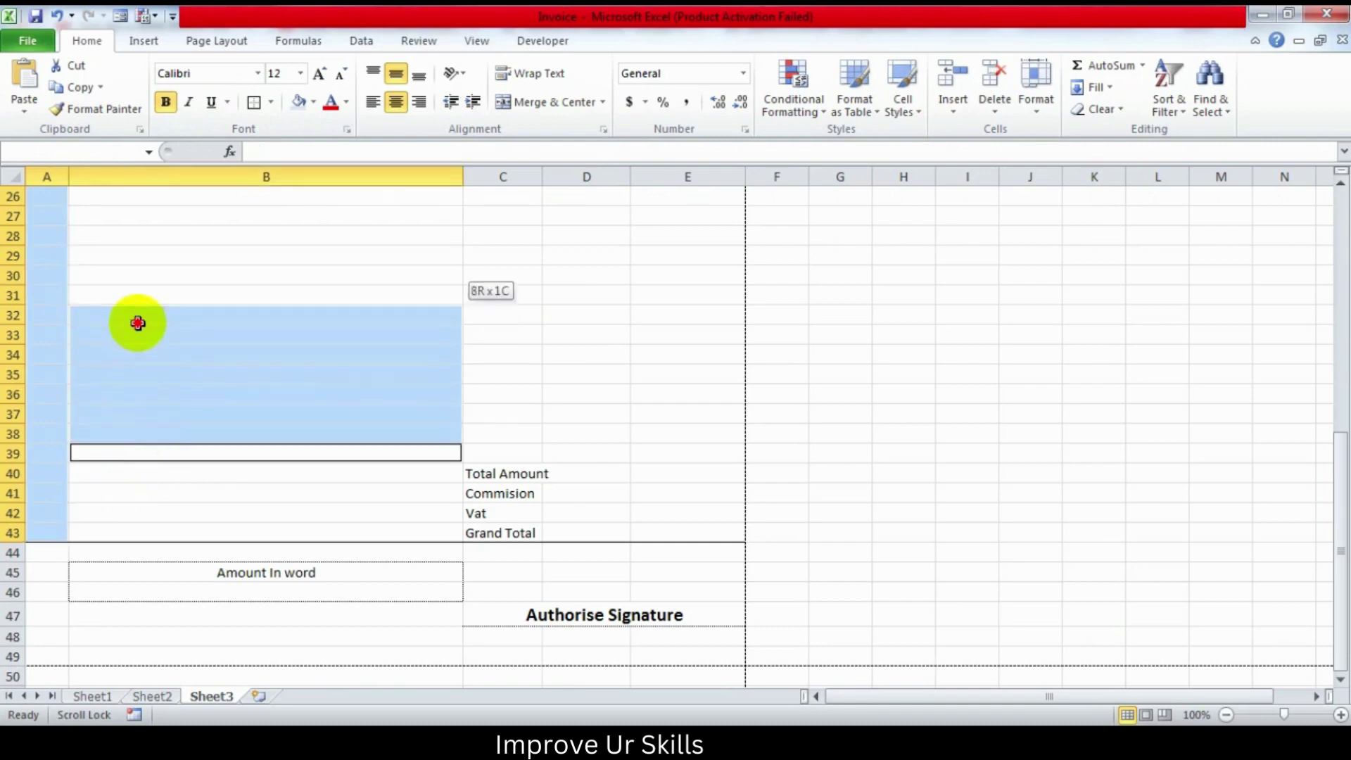
{"action": "scroll", "coordinate": [157, 275], "scroll_direction": "up", "scroll_amount": 4}
{"action": "scroll", "coordinate": [157, 274], "scroll_direction": "up", "scroll_amount": 2, "text": "ctrl"}
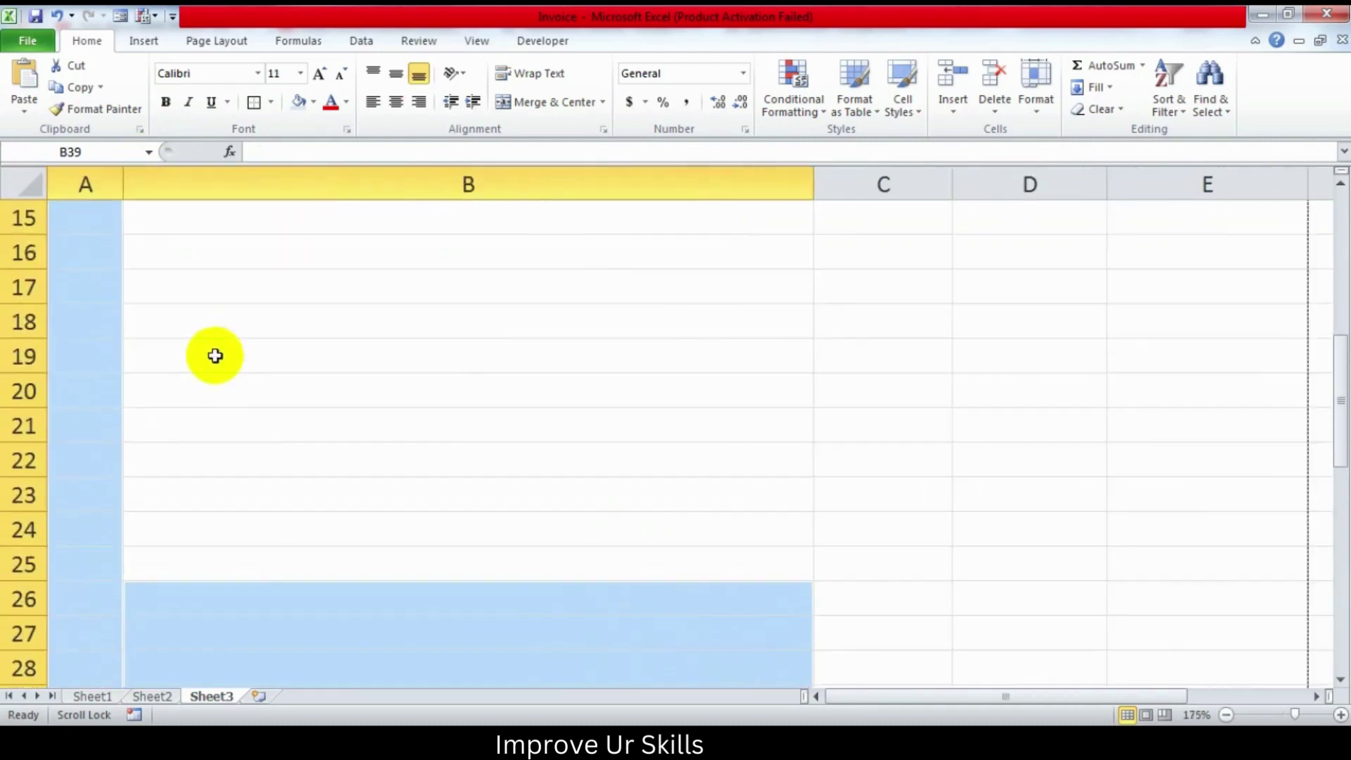
{"action": "scroll", "coordinate": [223, 399], "scroll_direction": "down", "scroll_amount": 3, "text": "ctrl"}
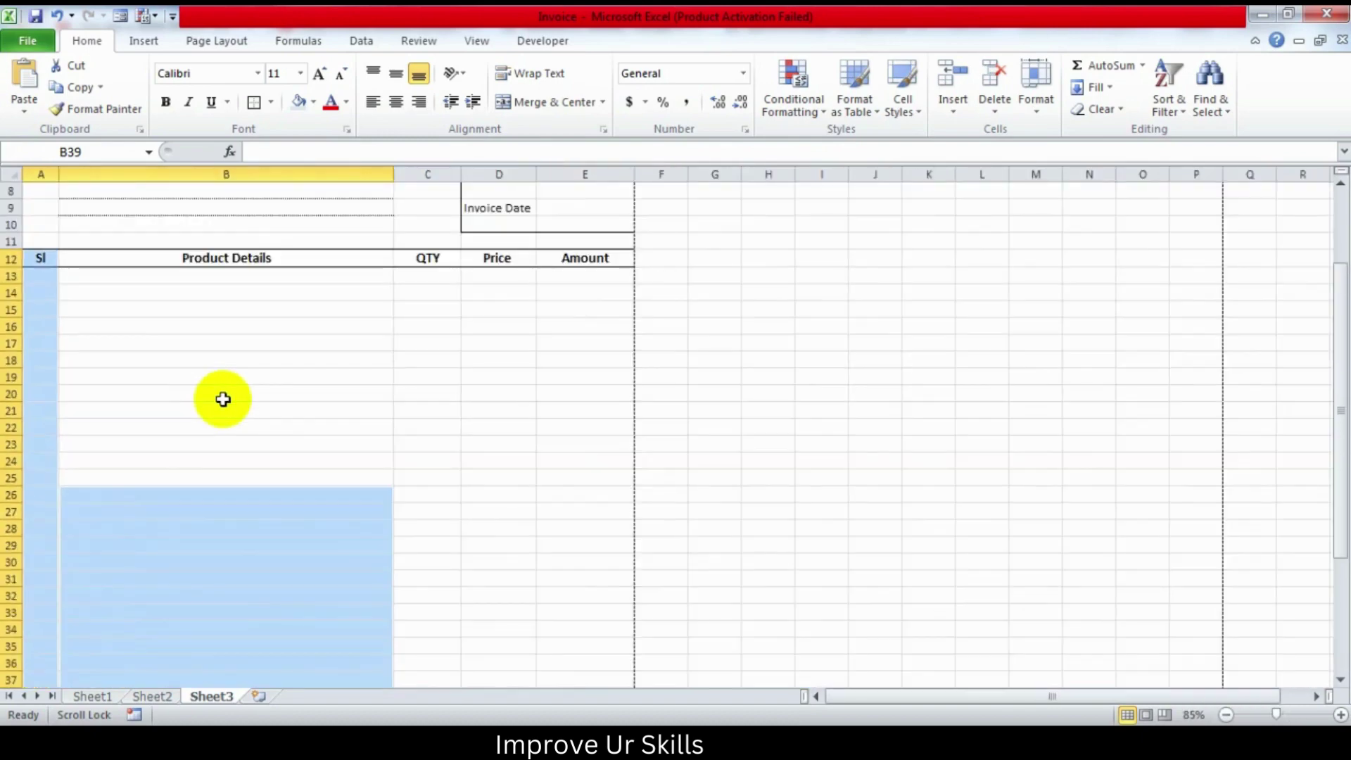
{"action": "scroll", "coordinate": [223, 399], "scroll_direction": "down", "scroll_amount": 1}
{"action": "scroll", "coordinate": [223, 399], "scroll_direction": "up", "scroll_amount": 2}
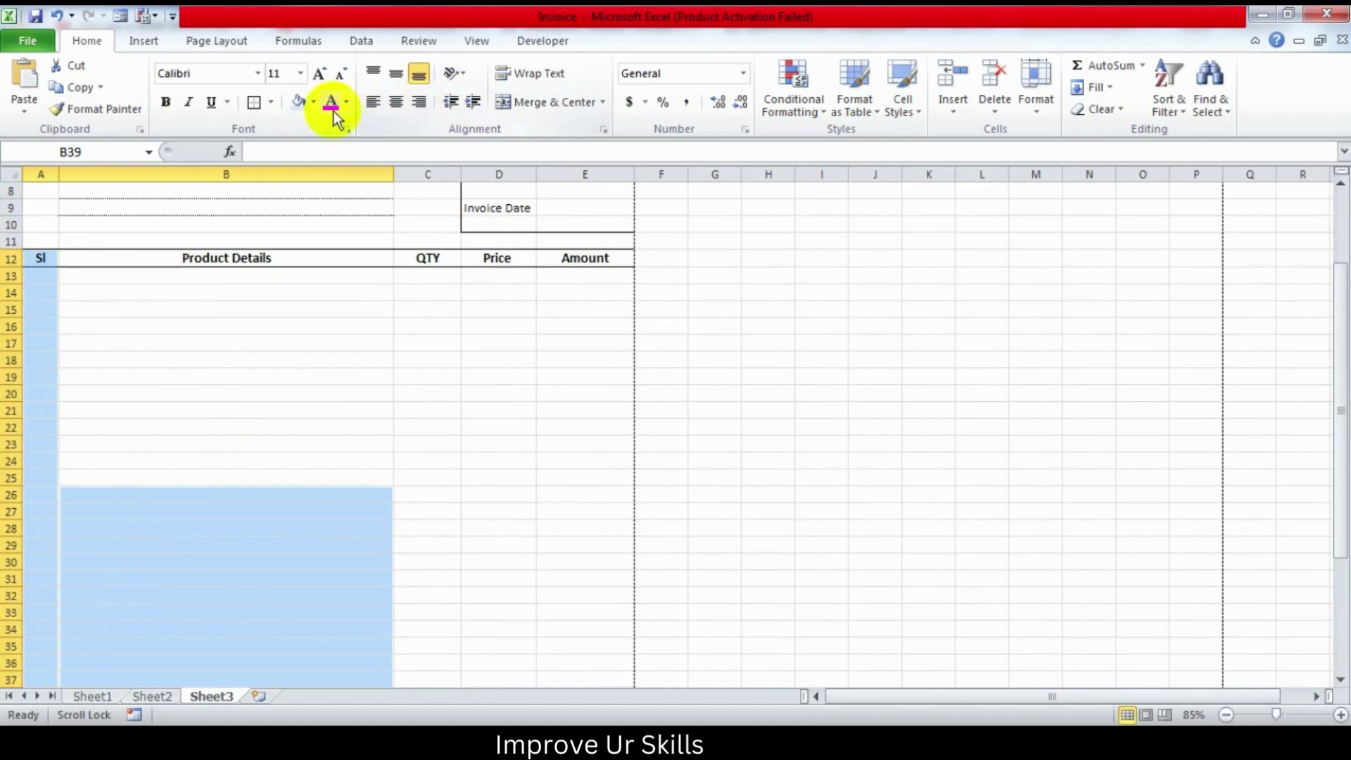
{"action": "left_click", "coordinate": [252, 107]}
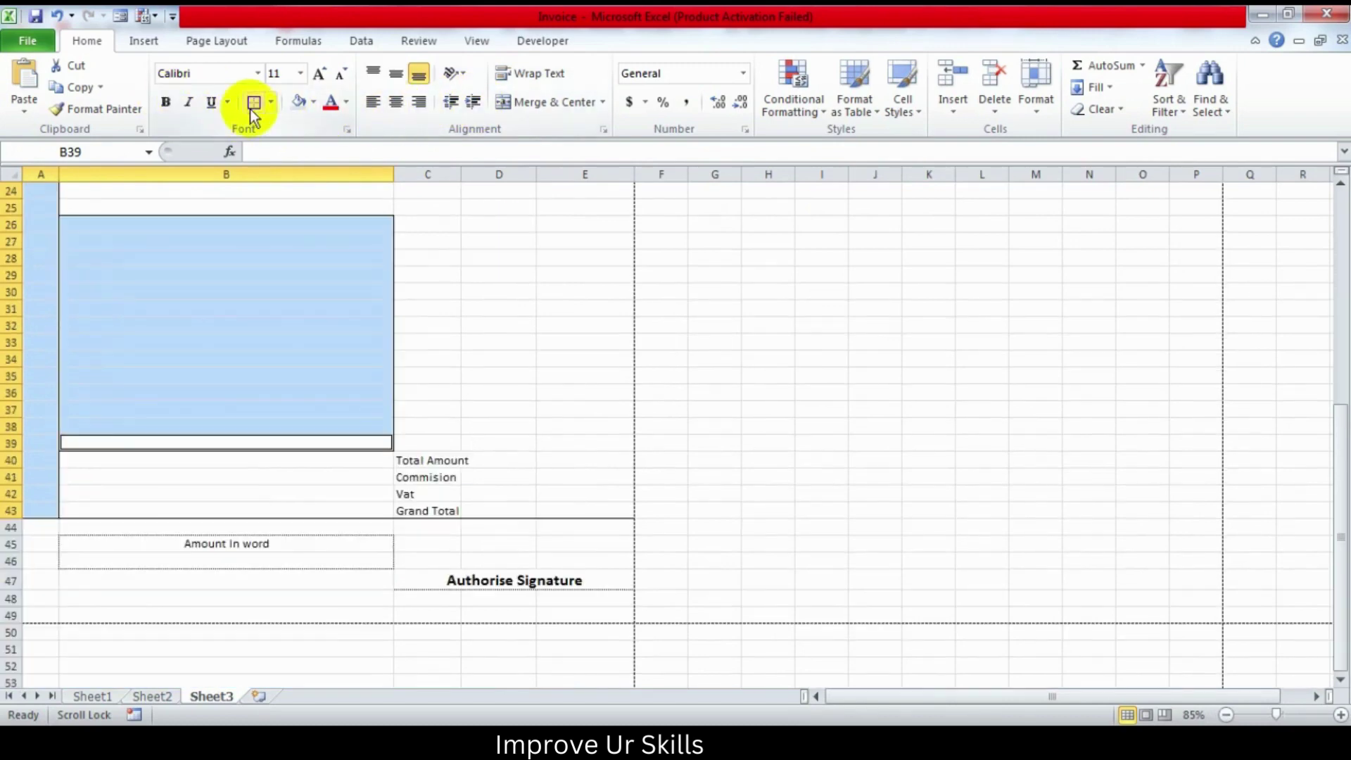
{"action": "left_click", "coordinate": [226, 211]}
{"action": "scroll", "coordinate": [226, 218], "scroll_direction": "up", "scroll_amount": 2}
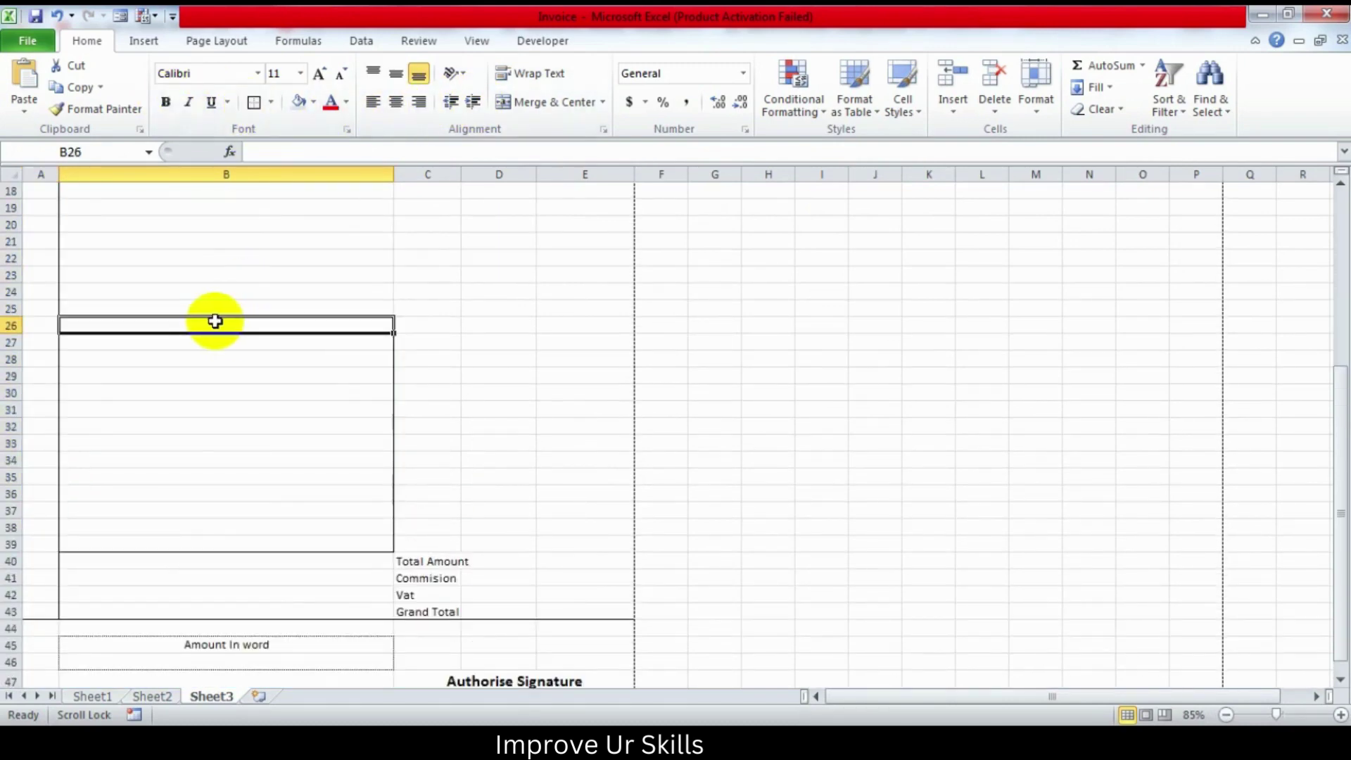
{"action": "key", "text": "ctrl+z"}
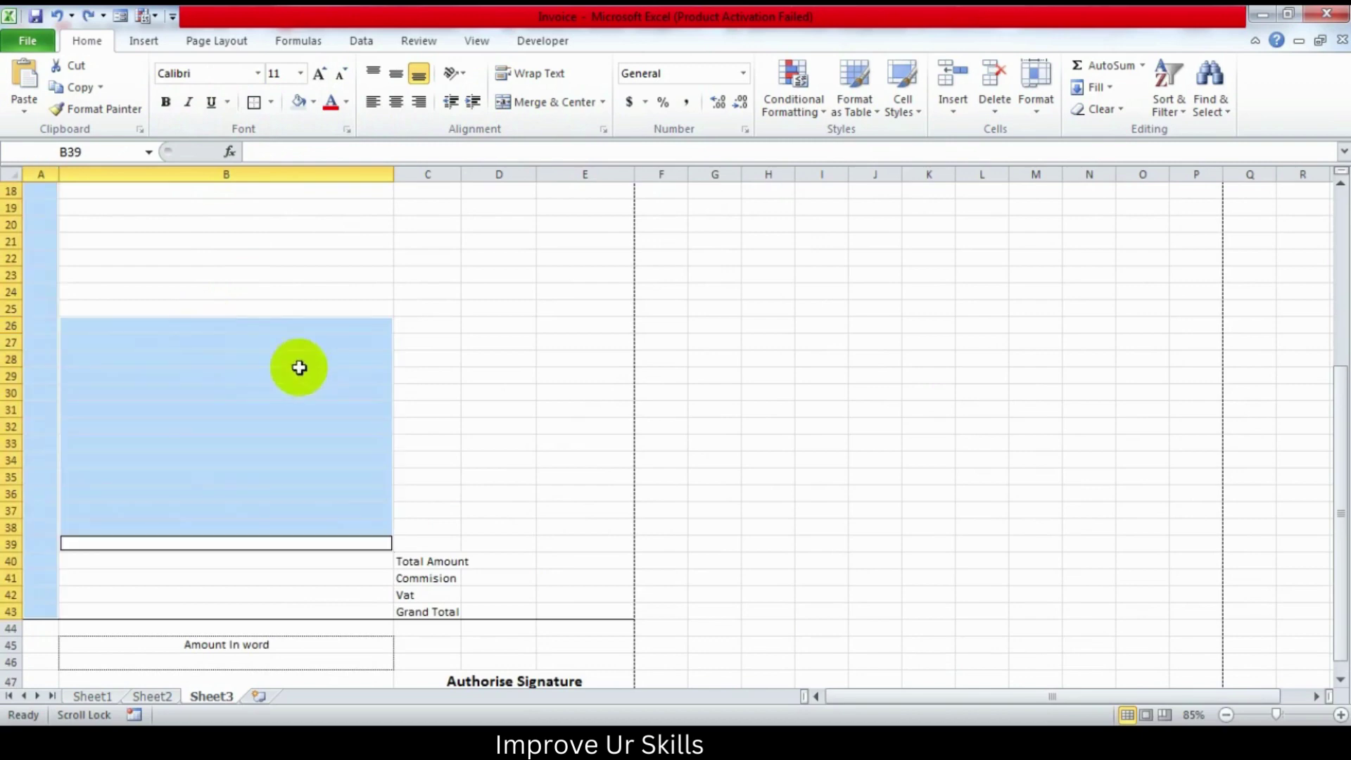
{"action": "left_click", "coordinate": [247, 386]}
Step: Box the Sl column A12:A43 with an outside border
{"action": "scroll", "coordinate": [70, 335], "scroll_direction": "up", "scroll_amount": 6}
{"action": "left_click_drag", "start_coordinate": [42, 374], "coordinate": [44, 695]}
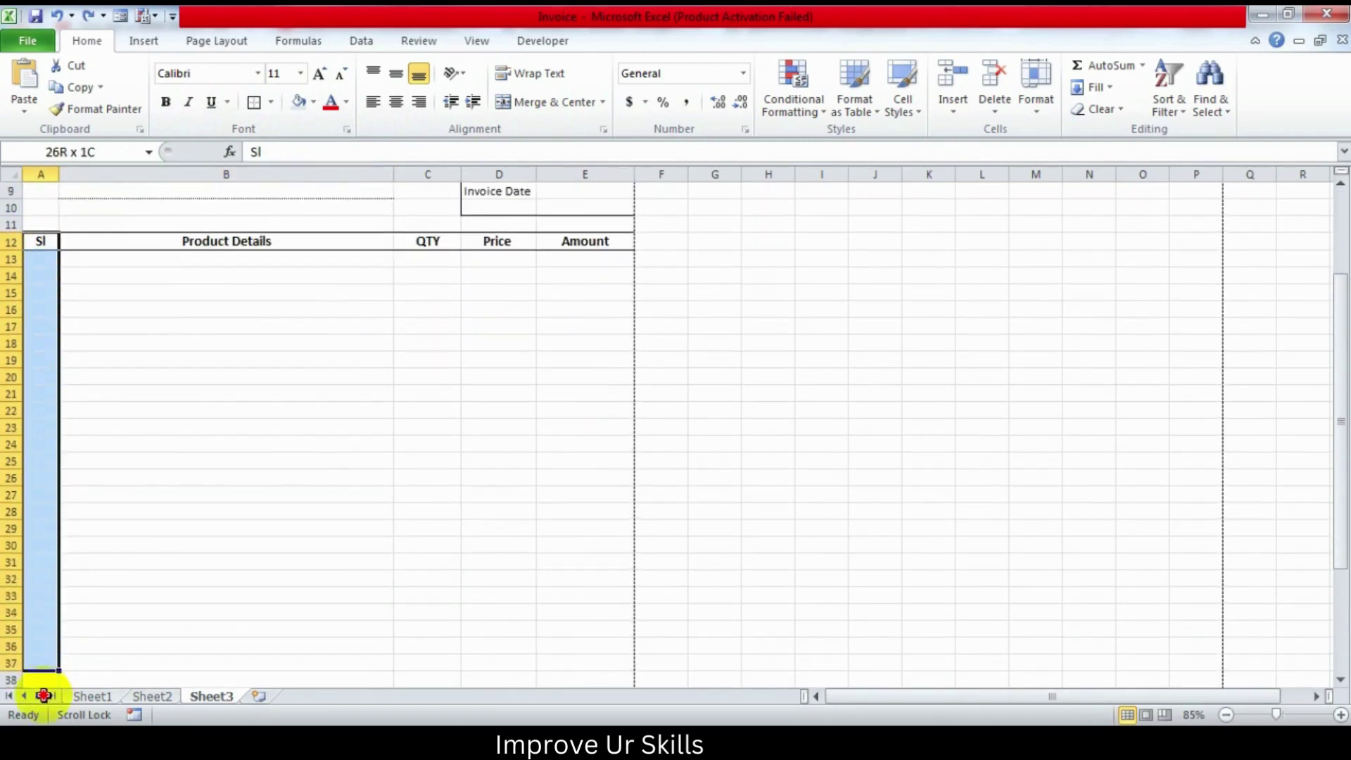
{"action": "left_click_drag", "start_coordinate": [44, 695], "coordinate": [40, 673]}
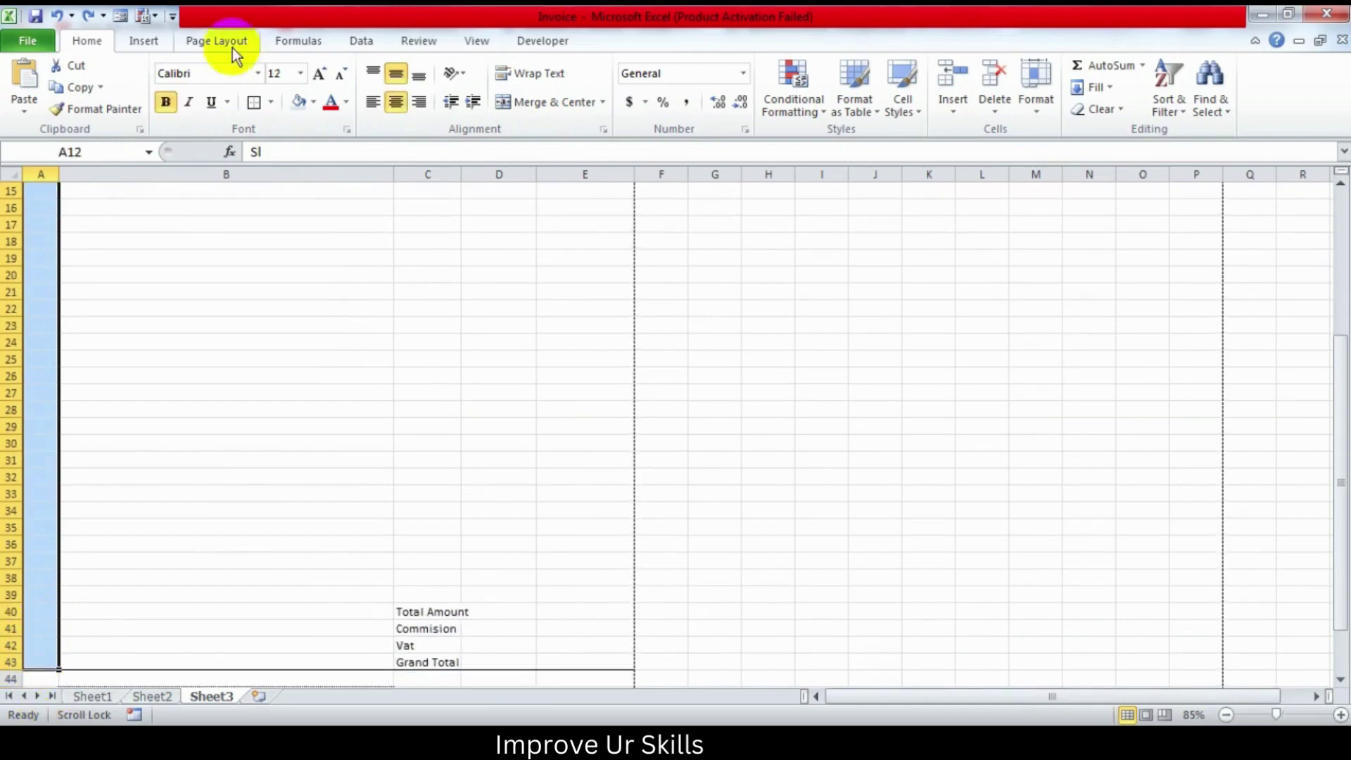
{"action": "left_click", "coordinate": [253, 103]}
{"action": "scroll", "coordinate": [151, 296], "scroll_direction": "down", "scroll_amount": 6}
{"action": "scroll", "coordinate": [211, 380], "scroll_direction": "down", "scroll_amount": 1}
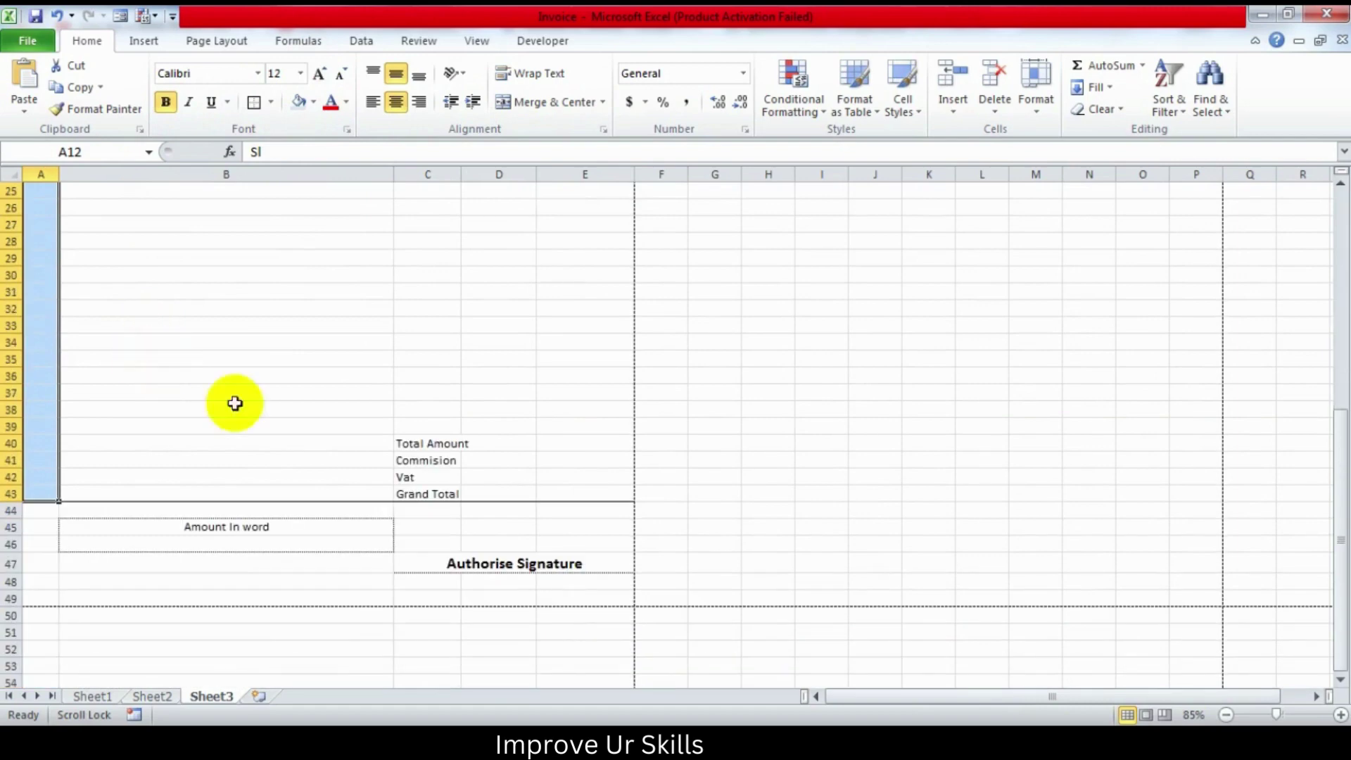
Step: Apply All Borders to the Total Amount through Grand Total block C40:E43
{"action": "left_click_drag", "start_coordinate": [414, 440], "coordinate": [560, 440]}
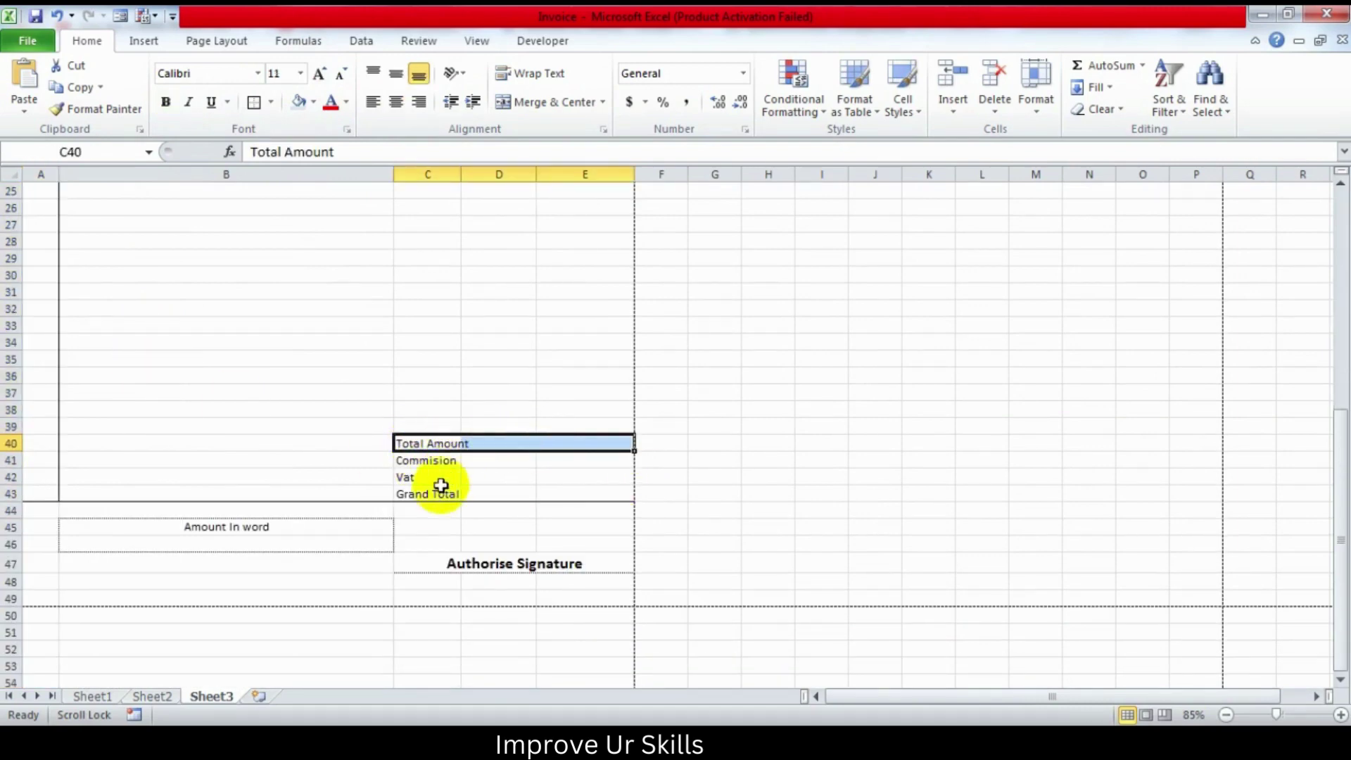
{"action": "left_click_drag", "start_coordinate": [418, 464], "coordinate": [570, 460], "text": "ctrl"}
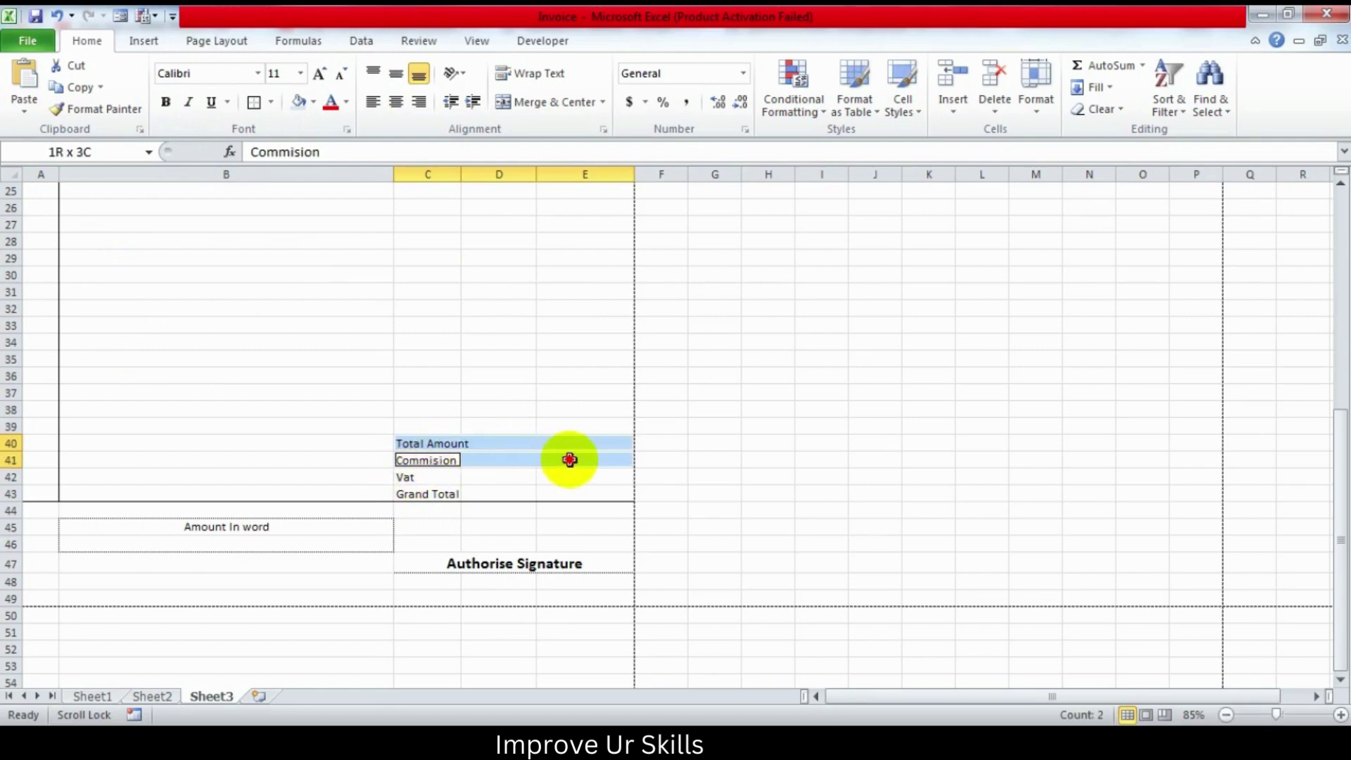
{"action": "left_click_drag", "start_coordinate": [415, 477], "coordinate": [594, 477], "text": "ctrl"}
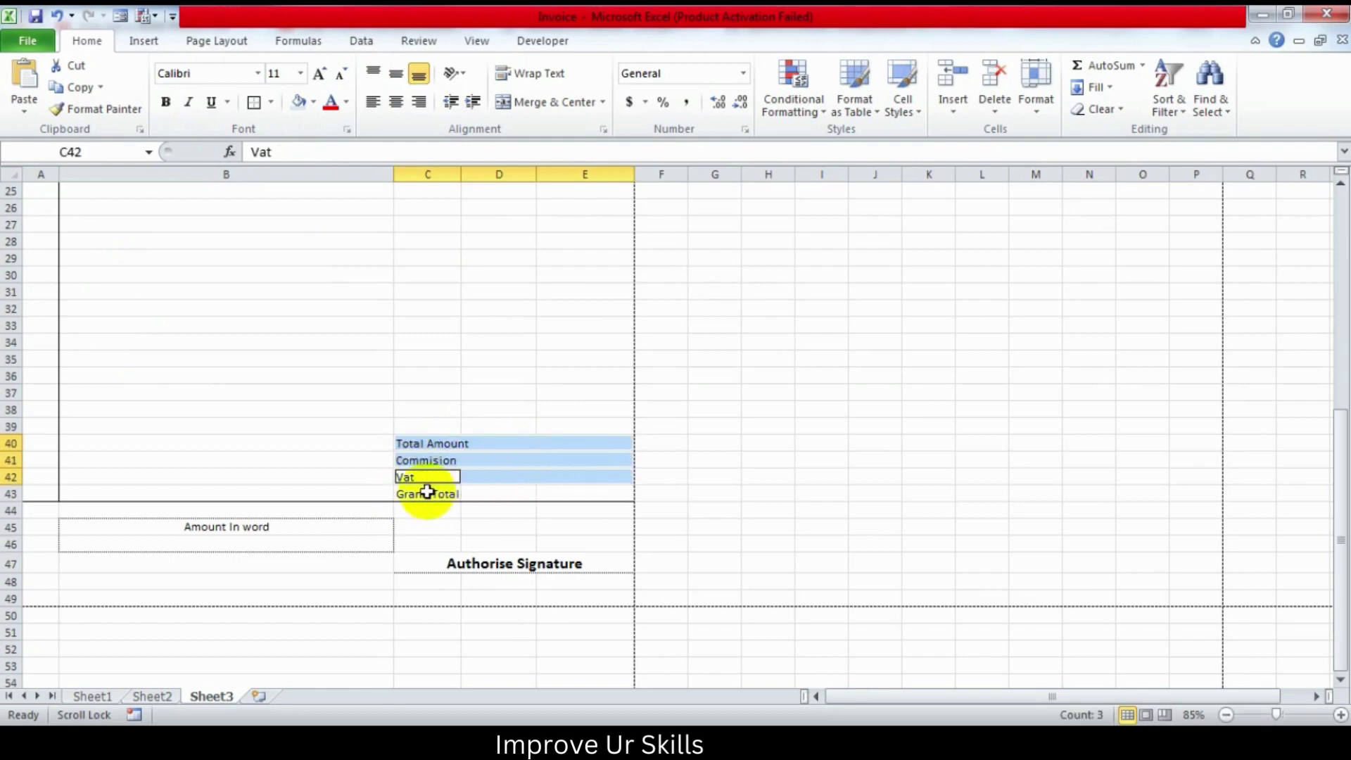
{"action": "left_click_drag", "start_coordinate": [425, 493], "coordinate": [588, 496], "text": "ctrl"}
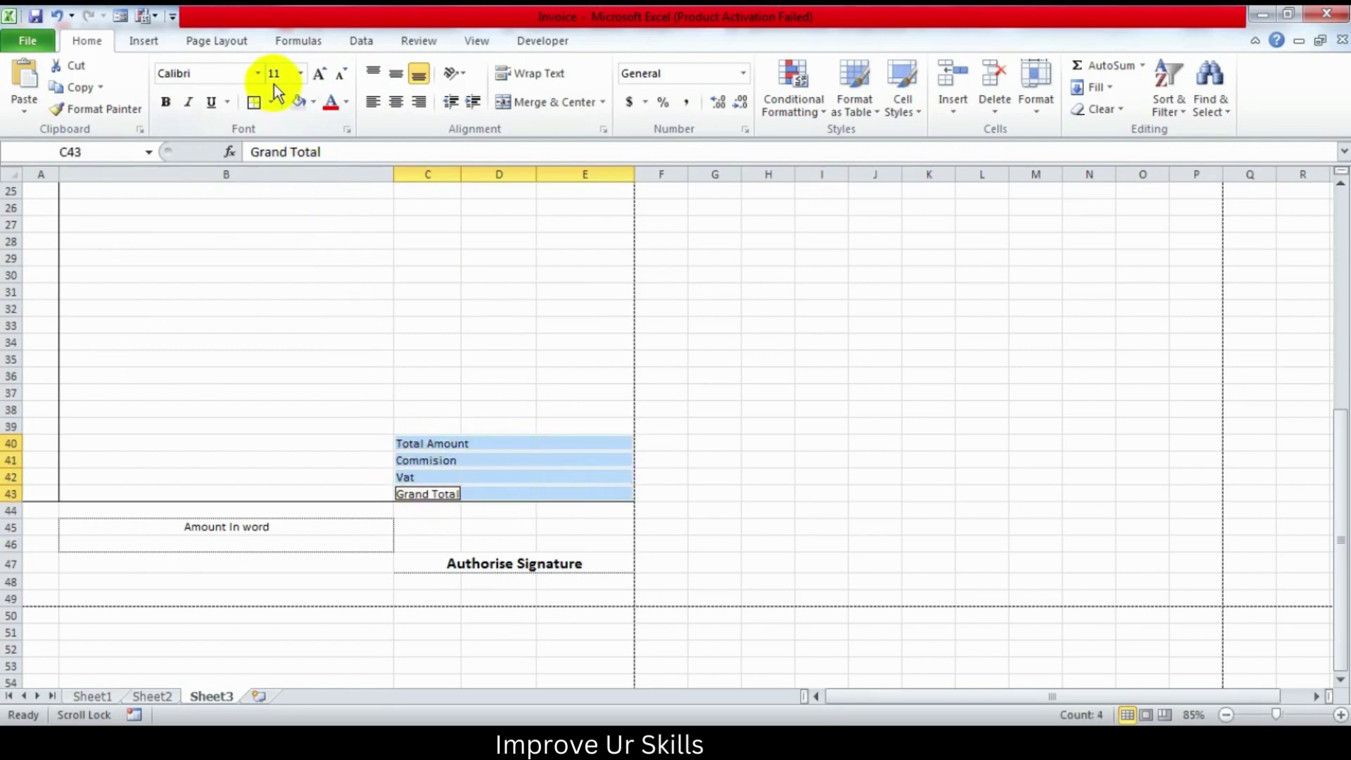
{"action": "left_click", "coordinate": [272, 102]}
{"action": "left_click", "coordinate": [261, 260]}
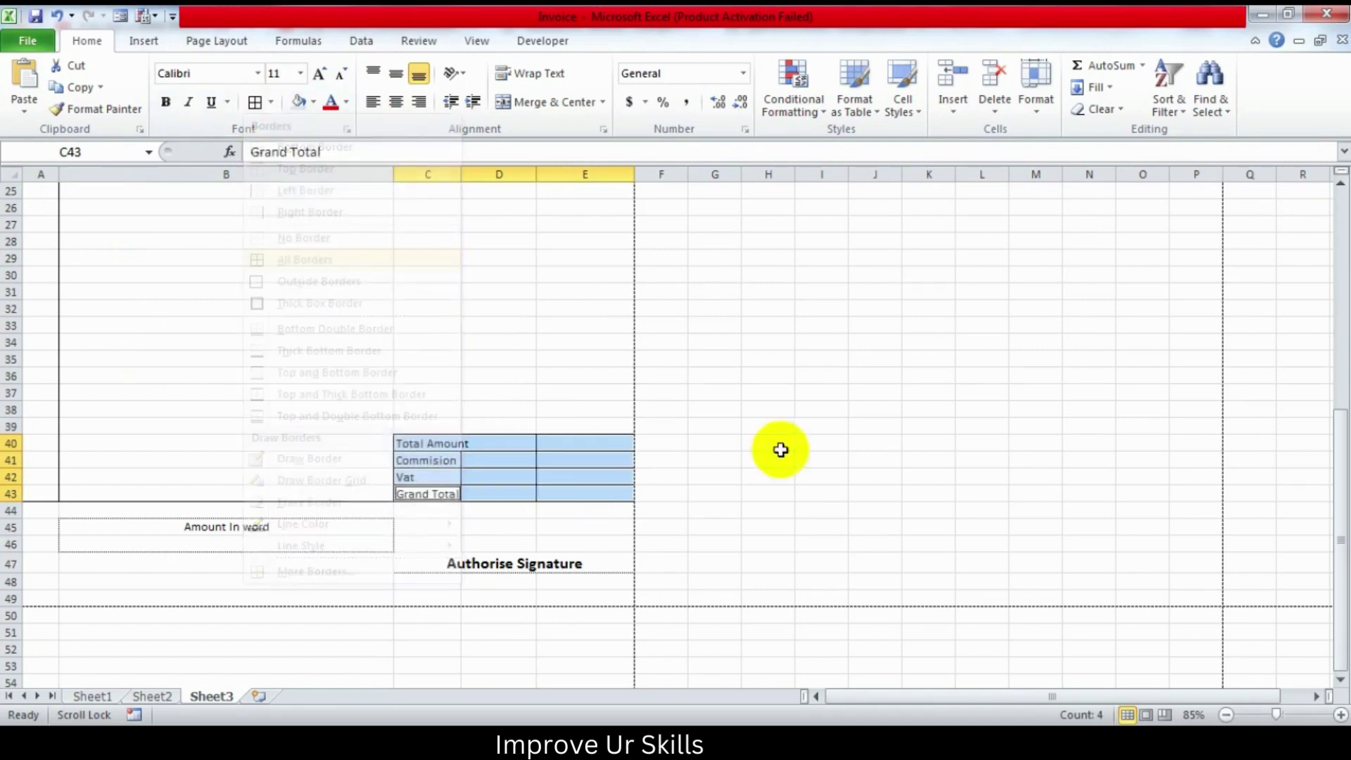
{"action": "left_click", "coordinate": [875, 471]}
Step: Put an outside border around the empty cells B40:B43
{"action": "left_click_drag", "start_coordinate": [350, 443], "coordinate": [352, 484]}
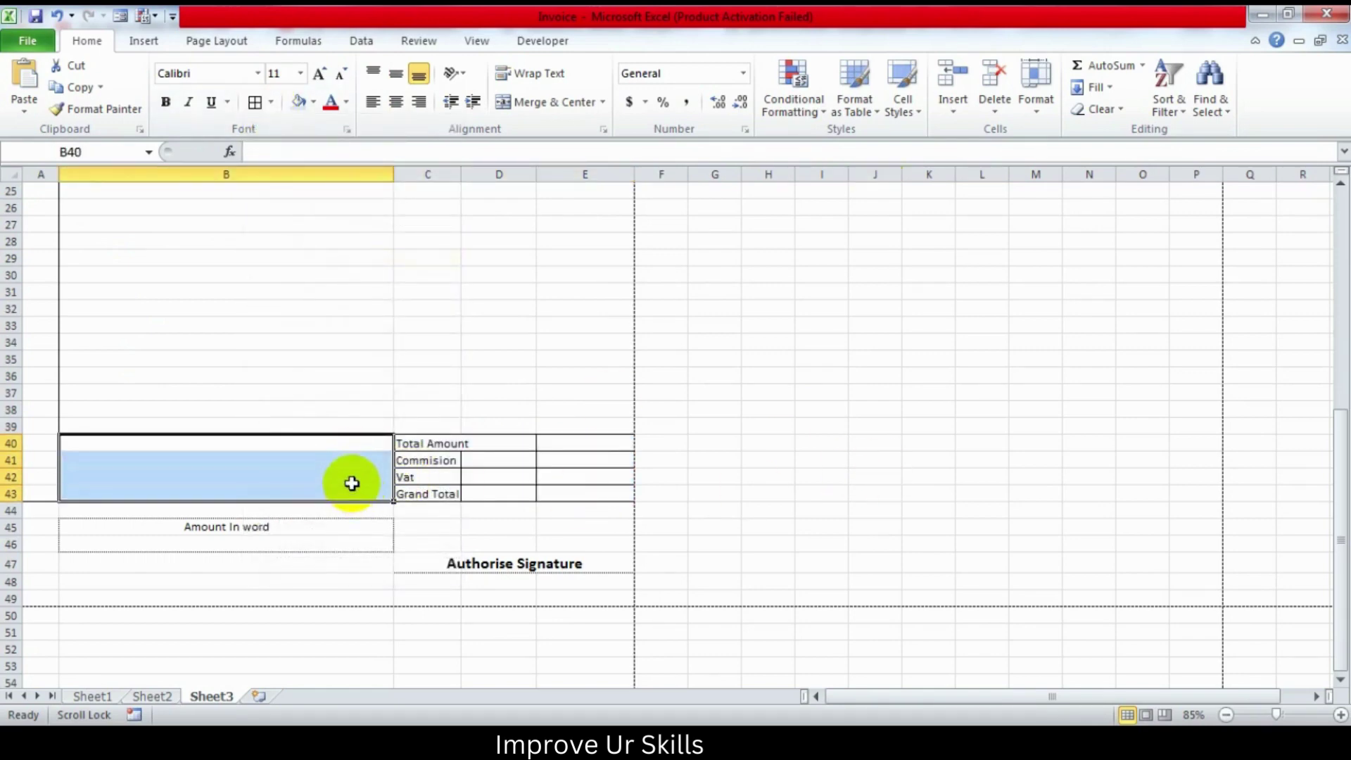
{"action": "left_click", "coordinate": [267, 106]}
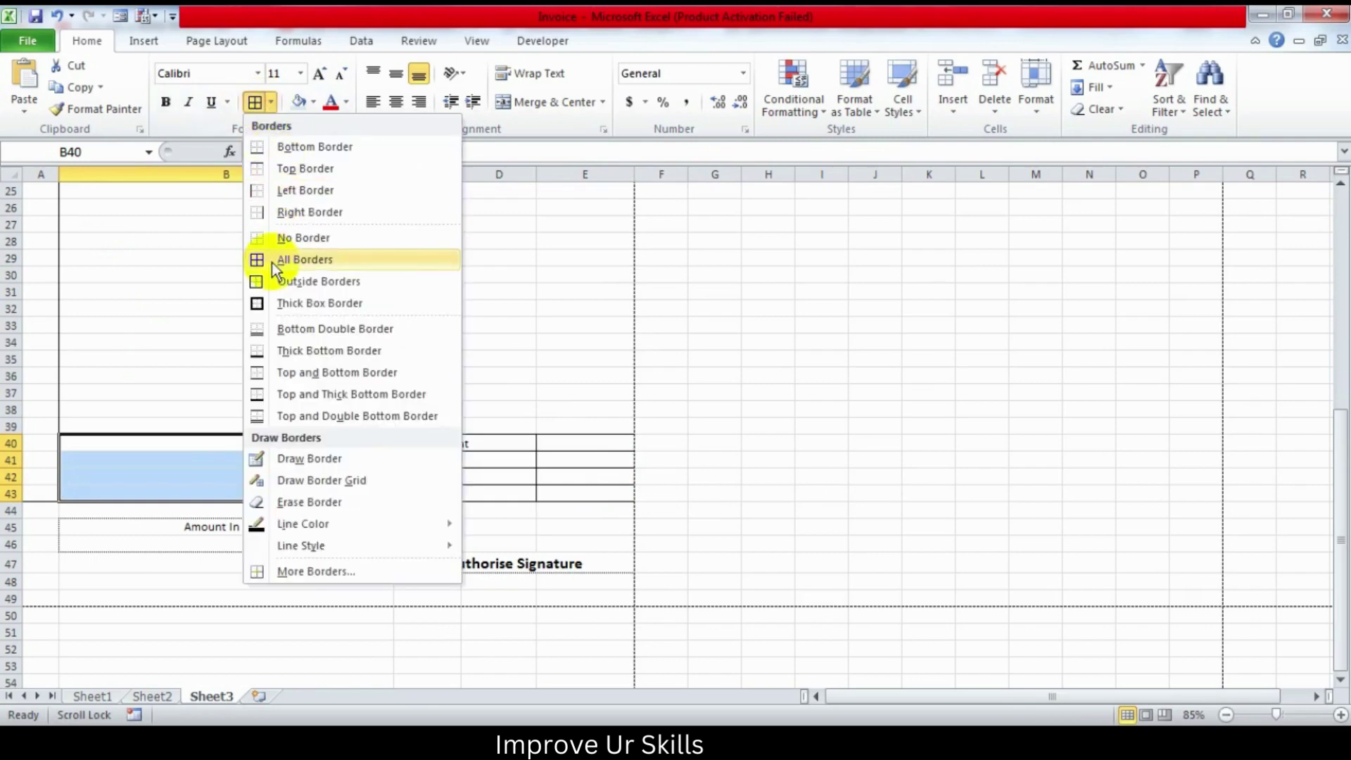
{"action": "left_click", "coordinate": [276, 281]}
{"action": "left_click", "coordinate": [814, 376]}
Step: Select the Product Details and QTY cells B13:C38
{"action": "scroll", "coordinate": [348, 456], "scroll_direction": "up", "scroll_amount": 2}
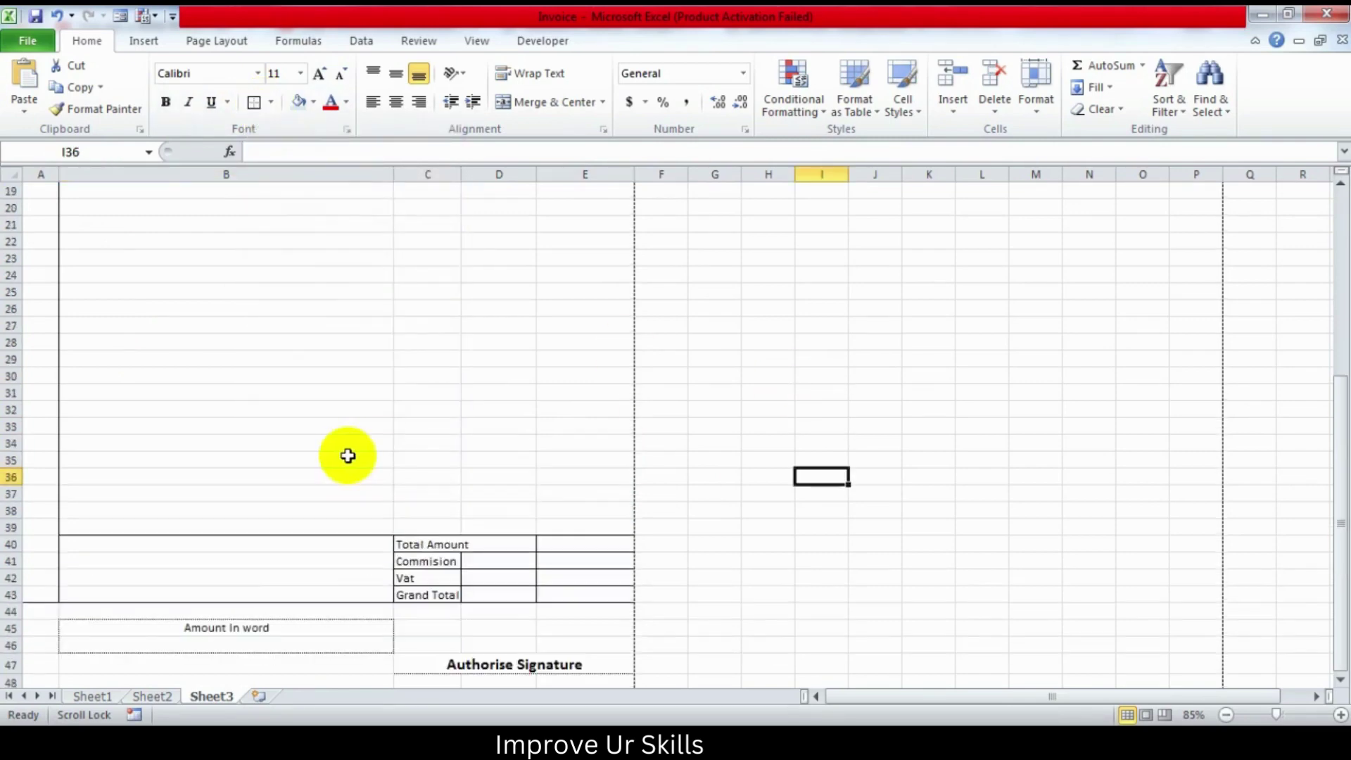
{"action": "scroll", "coordinate": [280, 467], "scroll_direction": "up", "scroll_amount": 3}
{"action": "scroll", "coordinate": [183, 380], "scroll_direction": "up", "scroll_amount": 1}
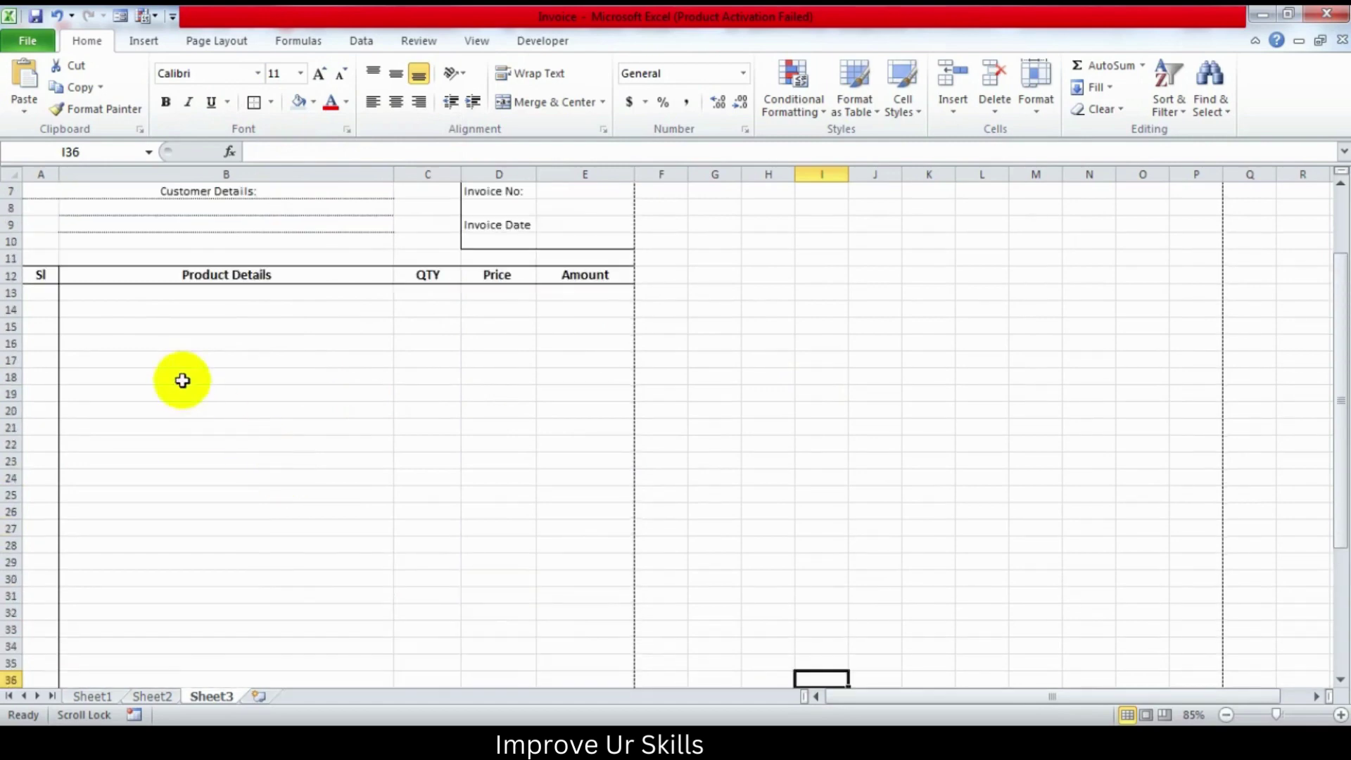
{"action": "left_click_drag", "start_coordinate": [123, 291], "coordinate": [161, 563]}
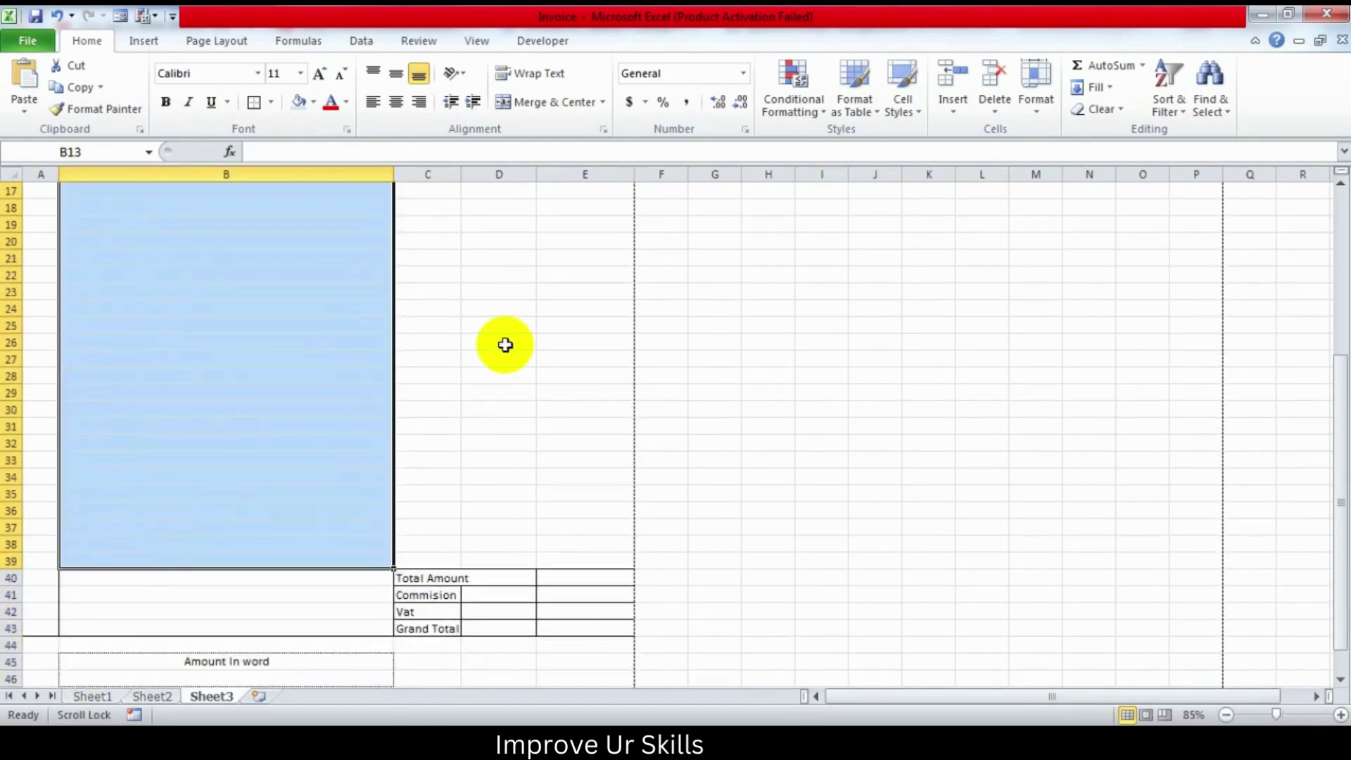
{"action": "scroll", "coordinate": [506, 345], "scroll_direction": "up", "scroll_amount": 3}
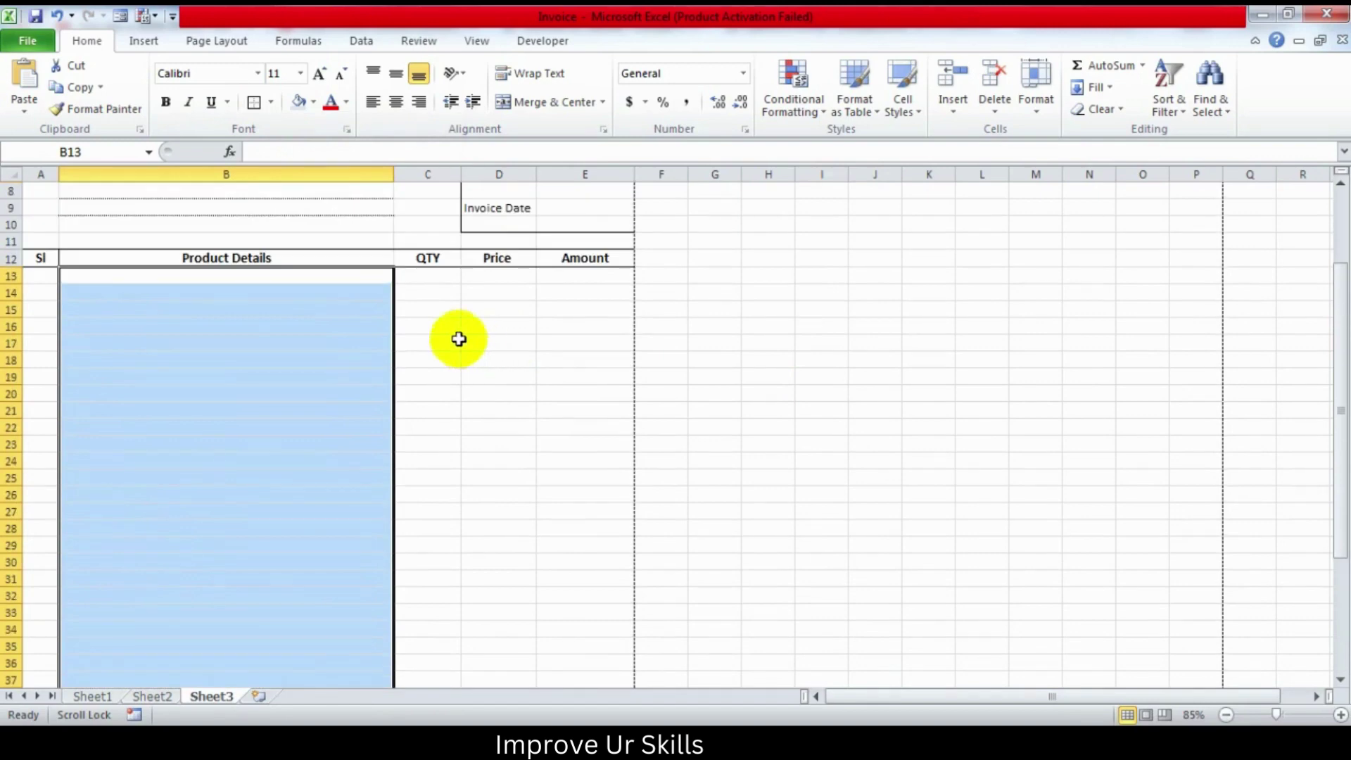
{"action": "mouse_move", "coordinate": [427, 281]}
{"action": "left_mouse_down"}
{"action": "mouse_move", "coordinate": [432, 595]}
{"action": "mouse_move", "coordinate": [396, 638]}
{"action": "left_mouse_up"}
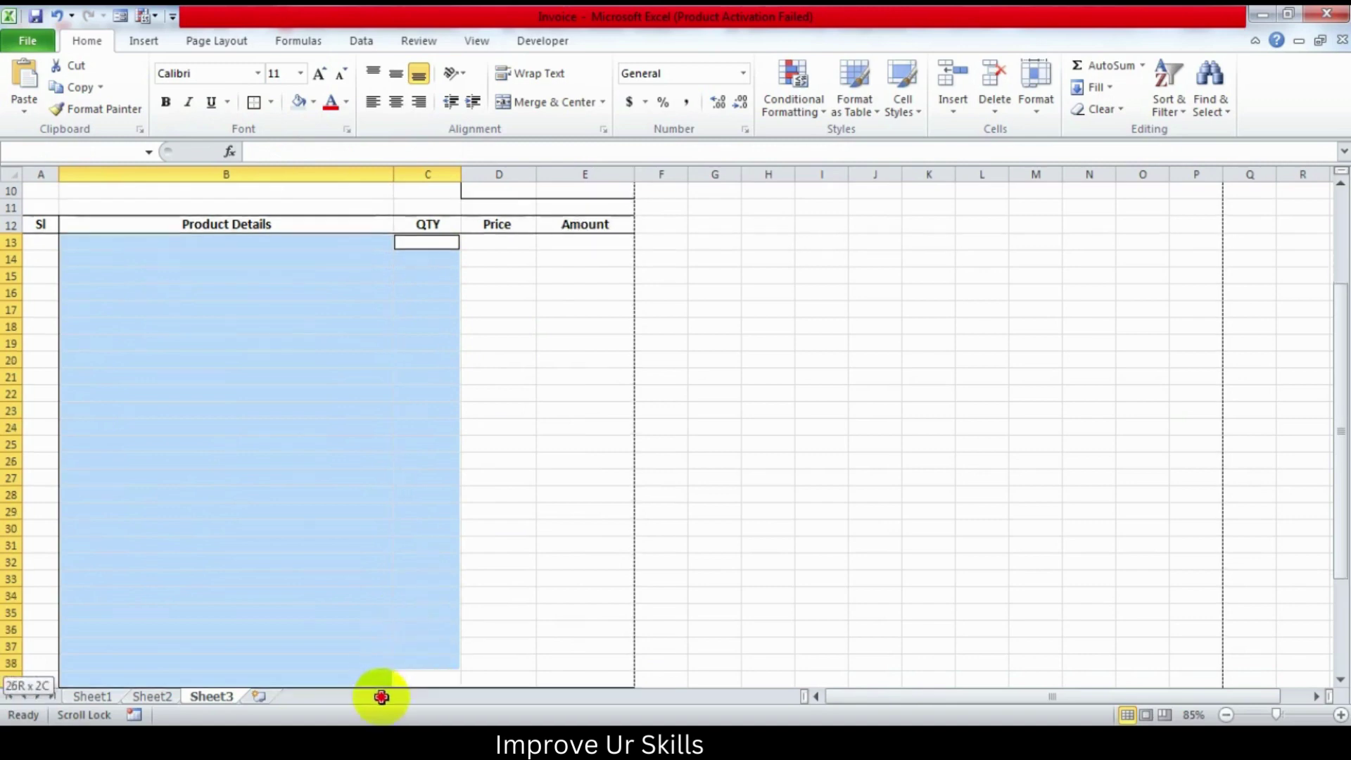
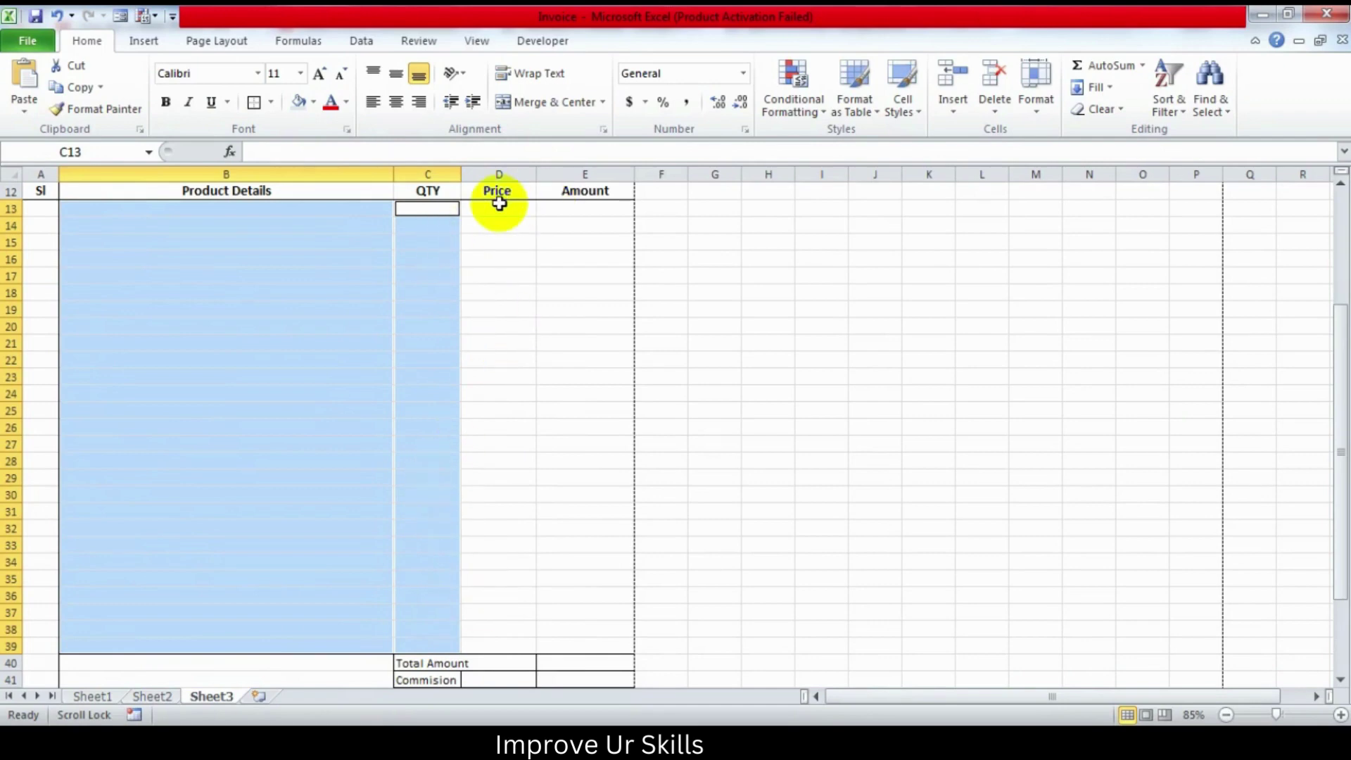
Step: Add vertical borders between the Product Details, QTY, Price and Amount columns for rows 13–39
{"action": "left_click_drag", "start_coordinate": [496, 206], "coordinate": [491, 637]}
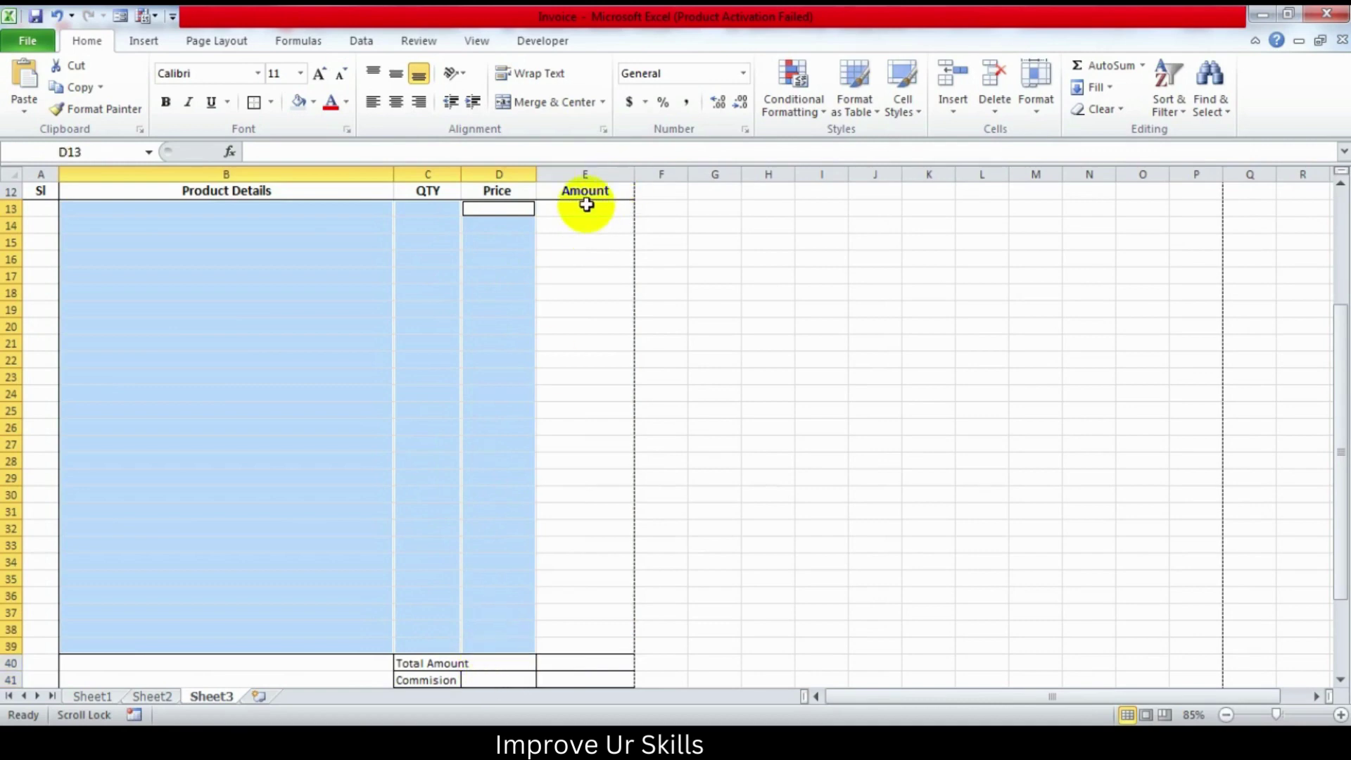
{"action": "left_click_drag", "start_coordinate": [585, 208], "coordinate": [569, 614]}
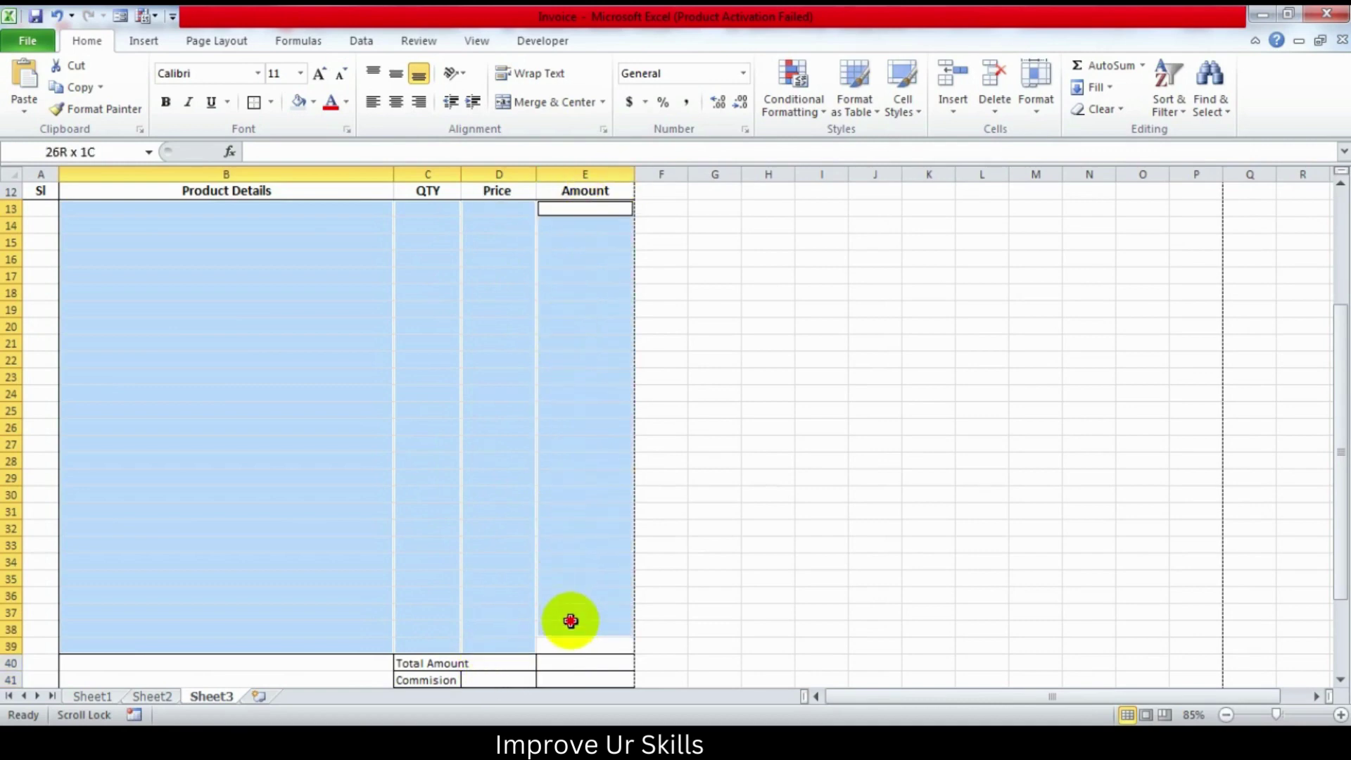
{"action": "left_click_drag", "start_coordinate": [583, 626], "coordinate": [586, 644]}
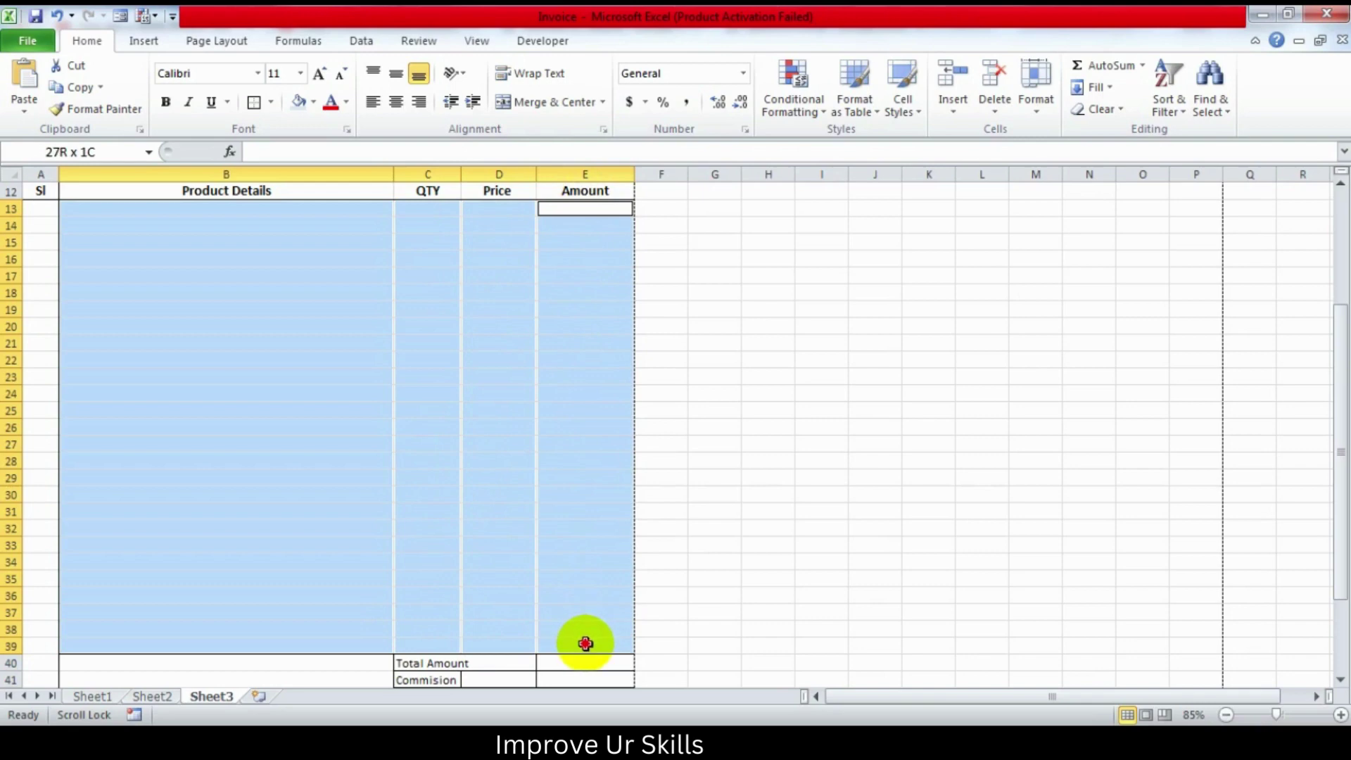
{"action": "left_click", "coordinate": [256, 102]}
{"action": "scroll", "coordinate": [264, 430], "scroll_direction": "up", "scroll_amount": 4}
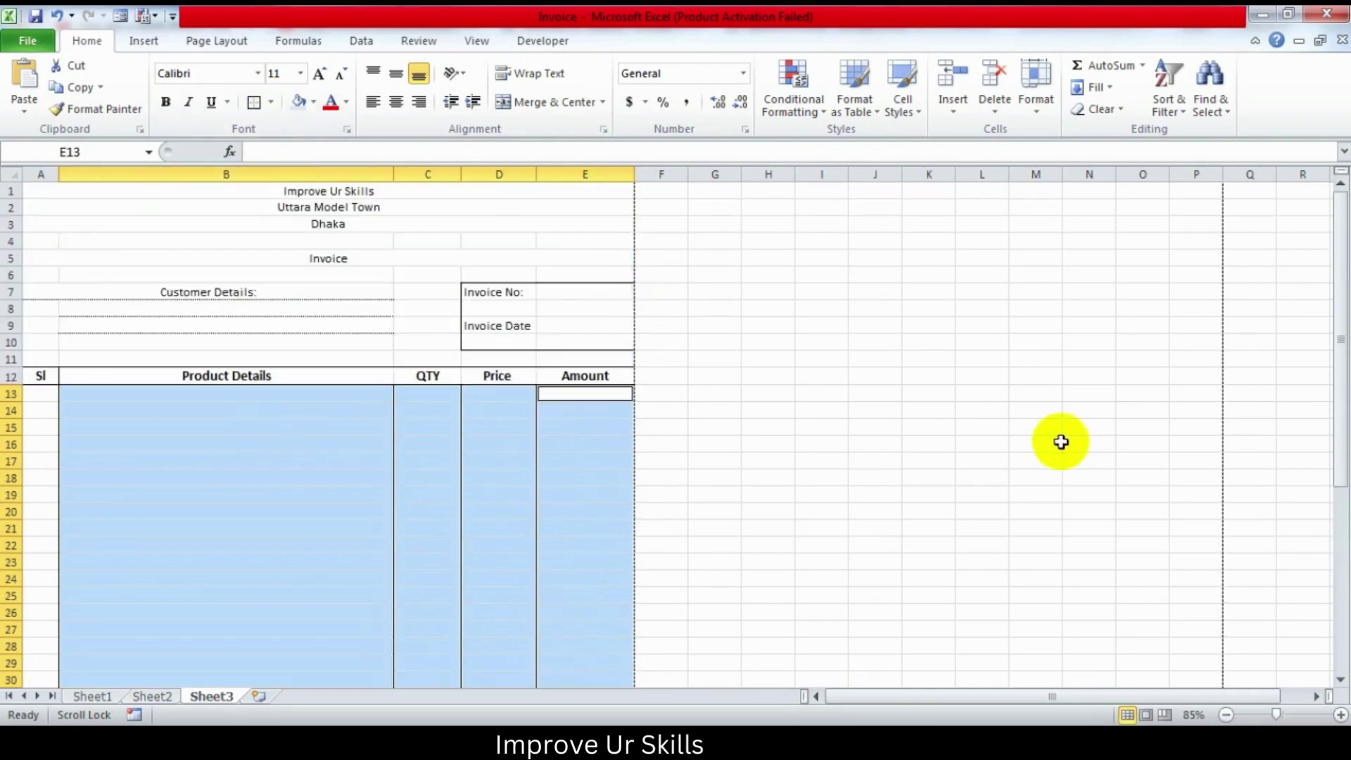
{"action": "left_click", "coordinate": [766, 458]}
{"action": "scroll", "coordinate": [703, 489], "scroll_direction": "down", "scroll_amount": 4}
{"action": "scroll", "coordinate": [539, 492], "scroll_direction": "down", "scroll_amount": 2}
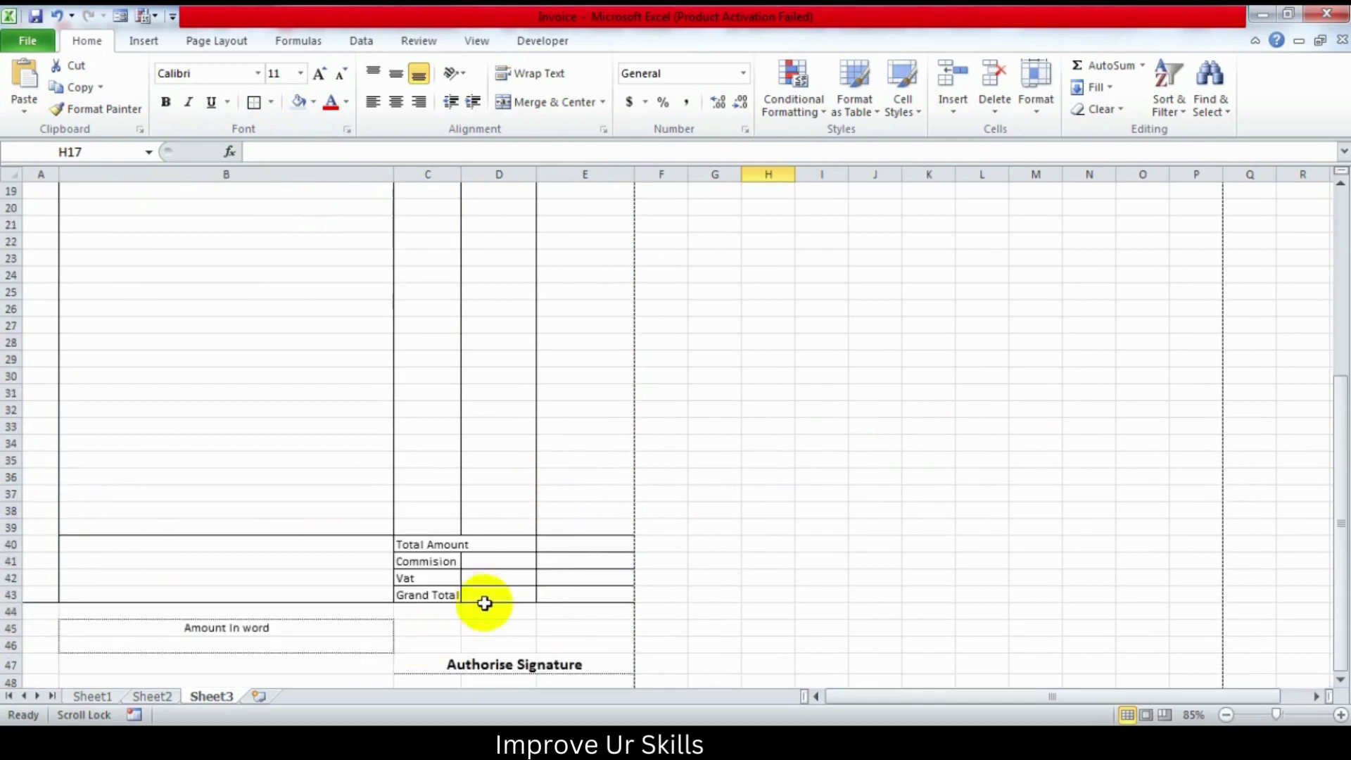
{"action": "scroll", "coordinate": [239, 531], "scroll_direction": "up", "scroll_amount": 2}
{"action": "scroll", "coordinate": [239, 477], "scroll_direction": "up", "scroll_amount": 3}
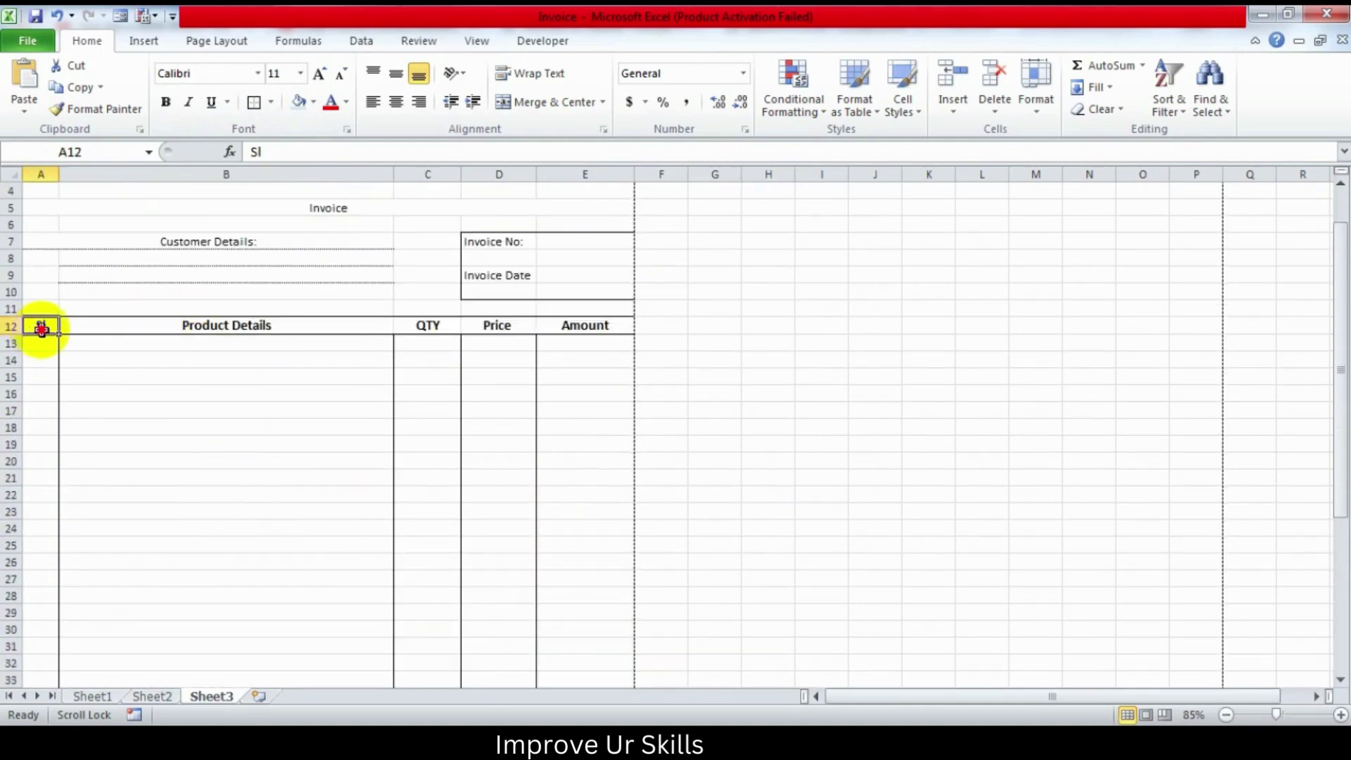
Step: Shade the table header row A12:E12 grey
{"action": "left_click_drag", "start_coordinate": [41, 328], "coordinate": [578, 325]}
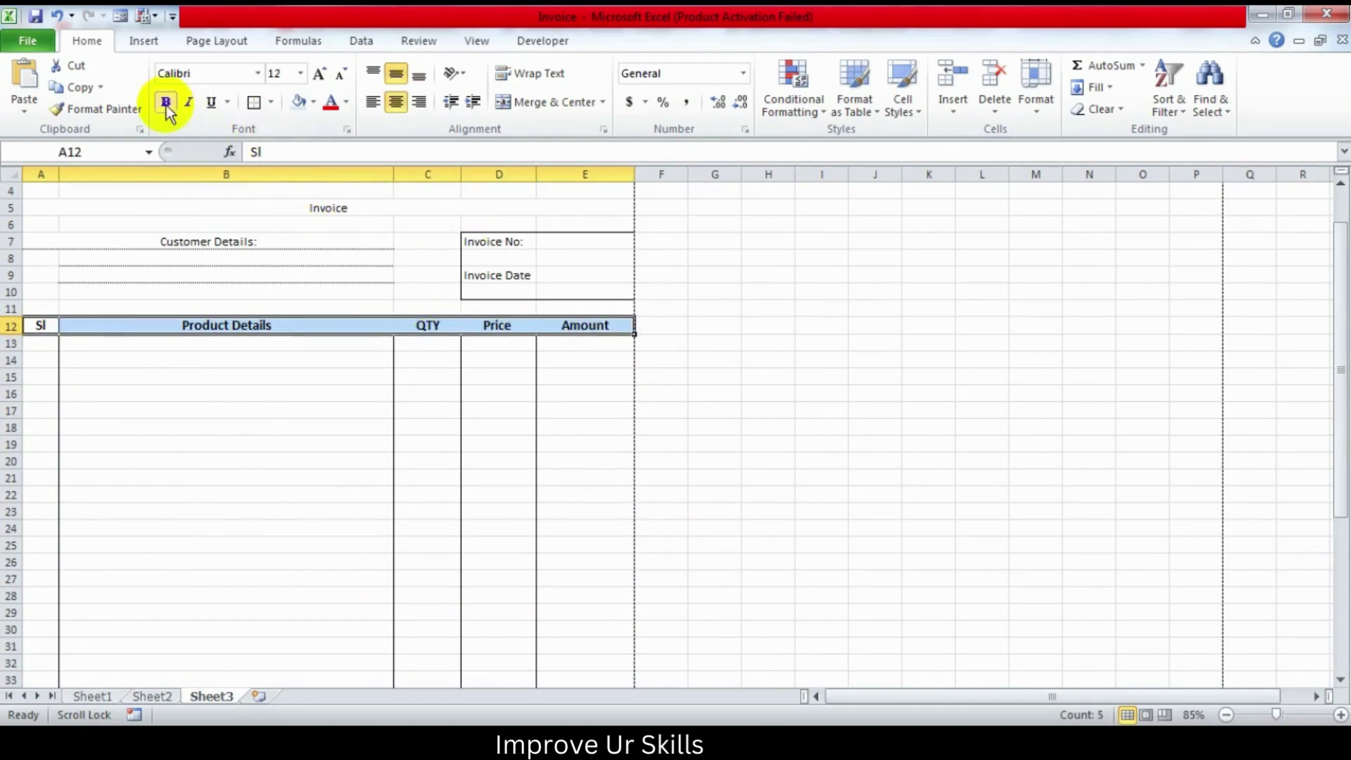
{"action": "left_click", "coordinate": [298, 103]}
{"action": "left_click", "coordinate": [709, 325]}
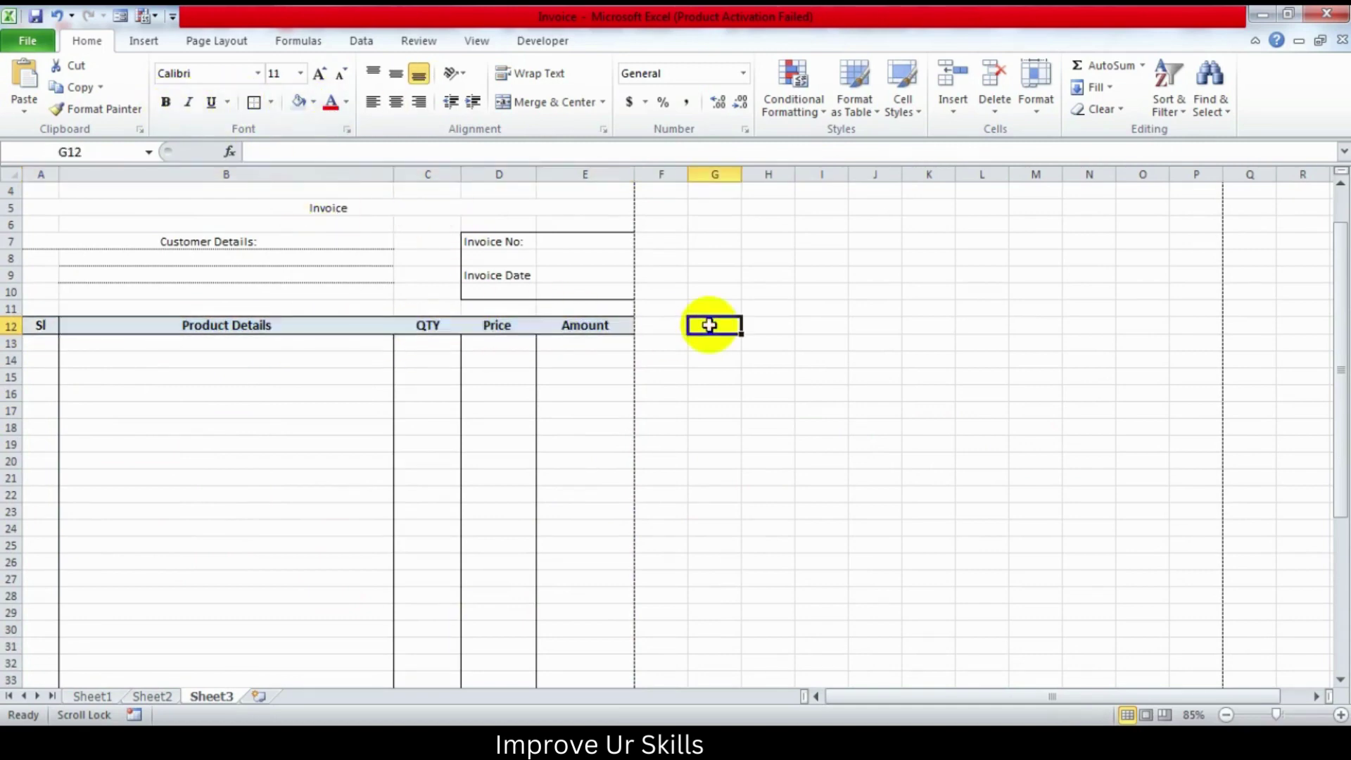
{"action": "scroll", "coordinate": [109, 239], "scroll_direction": "up", "scroll_amount": 1}
Step: Give the Invoice title a grey fill and make it bold at 24 pt
{"action": "left_click", "coordinate": [101, 263]}
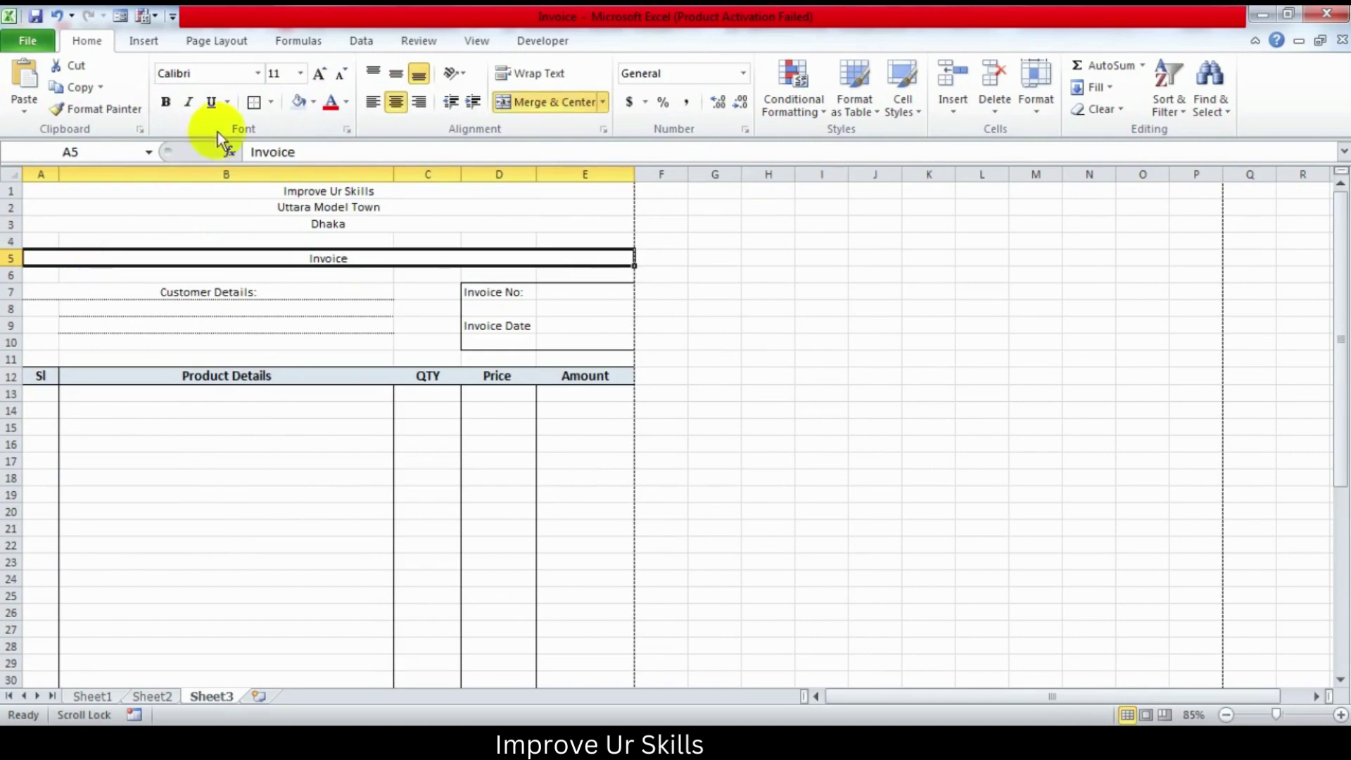
{"action": "left_click", "coordinate": [300, 103]}
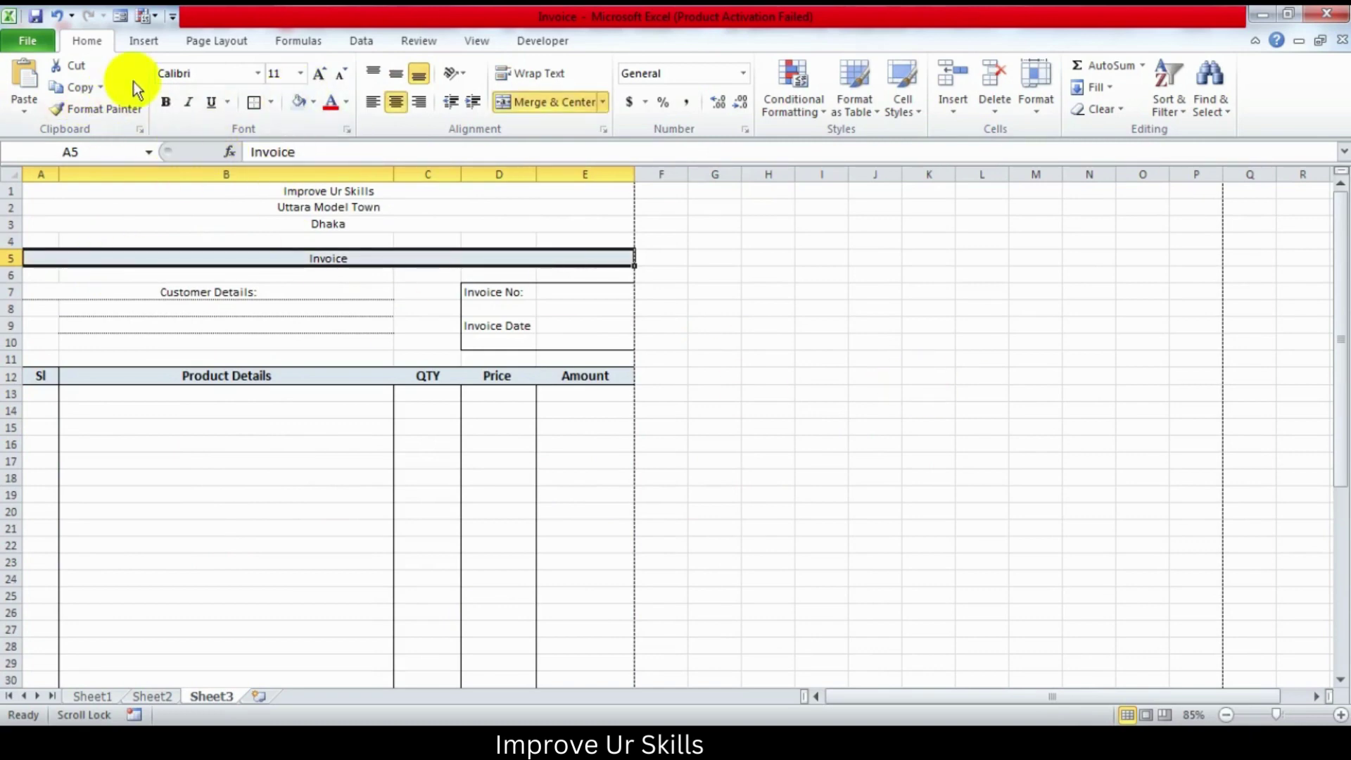
{"action": "left_click", "coordinate": [165, 104]}
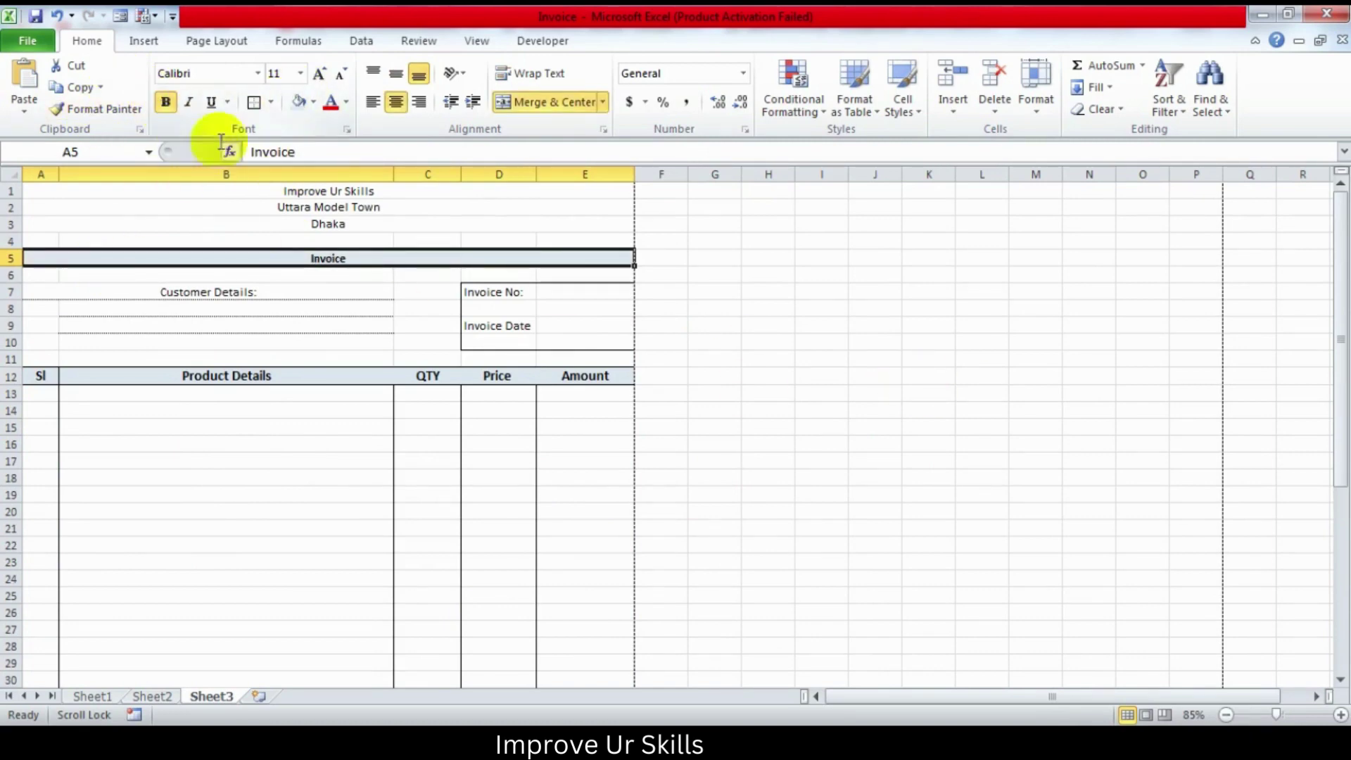
{"action": "left_click", "coordinate": [318, 73]}
{"action": "left_click", "coordinate": [319, 73]}
{"action": "left_click", "coordinate": [318, 73]}
{"action": "left_click", "coordinate": [318, 73]}
{"action": "left_click", "coordinate": [318, 73]}
{"action": "left_click", "coordinate": [318, 73]}
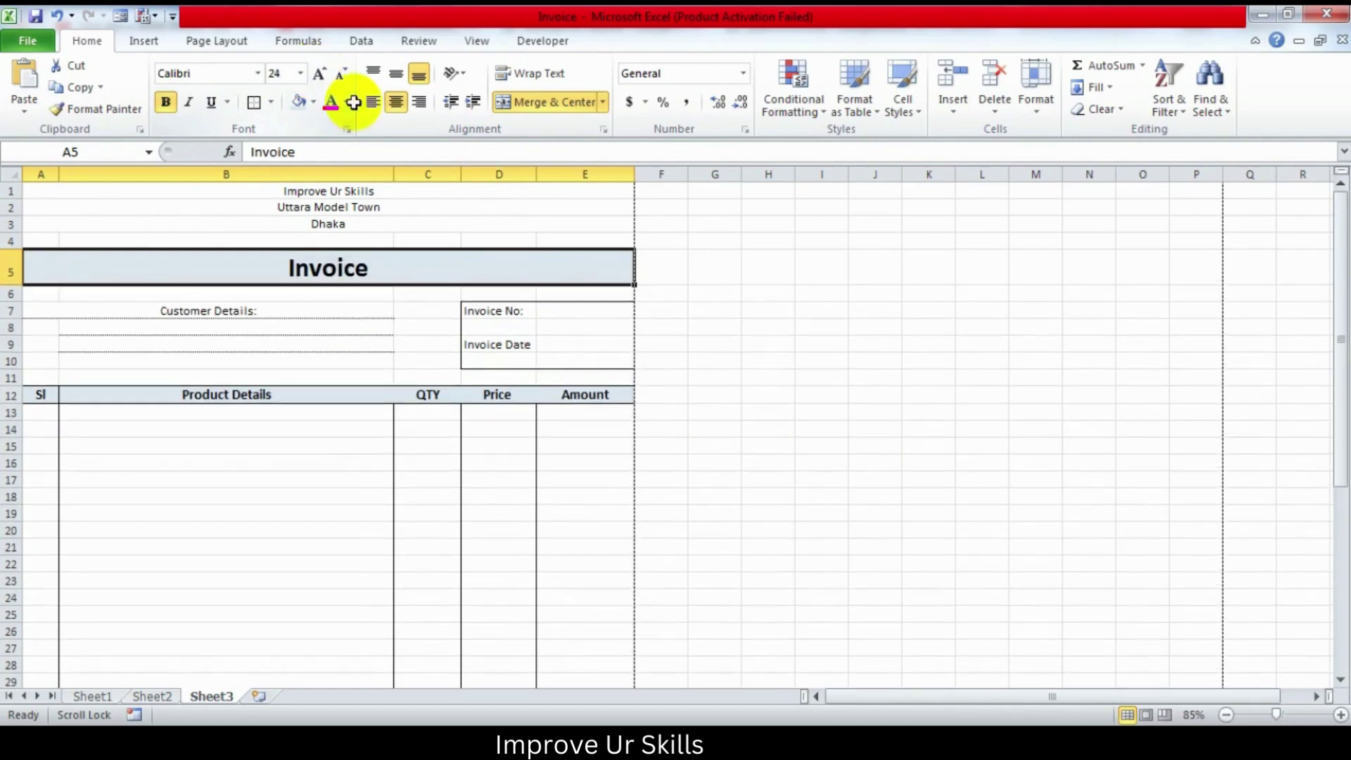
{"action": "left_click", "coordinate": [895, 403]}
Step: Make Improve Ur Skills 22 pt bold and bold the Uttara Model Town and Dhaka lines
{"action": "left_click", "coordinate": [178, 194]}
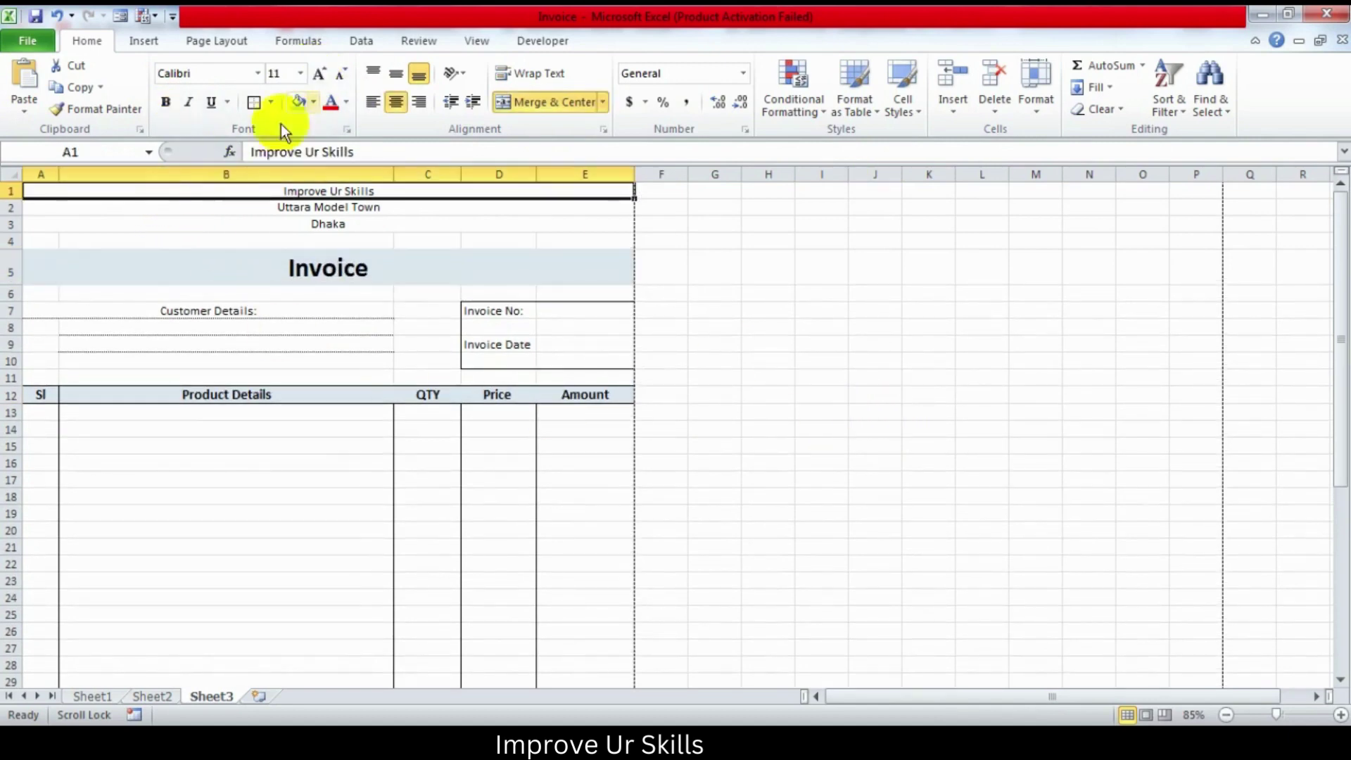
{"action": "left_click", "coordinate": [318, 73]}
{"action": "left_click", "coordinate": [318, 73]}
{"action": "left_click", "coordinate": [318, 74]}
{"action": "left_click", "coordinate": [318, 73]}
{"action": "left_click", "coordinate": [318, 73]}
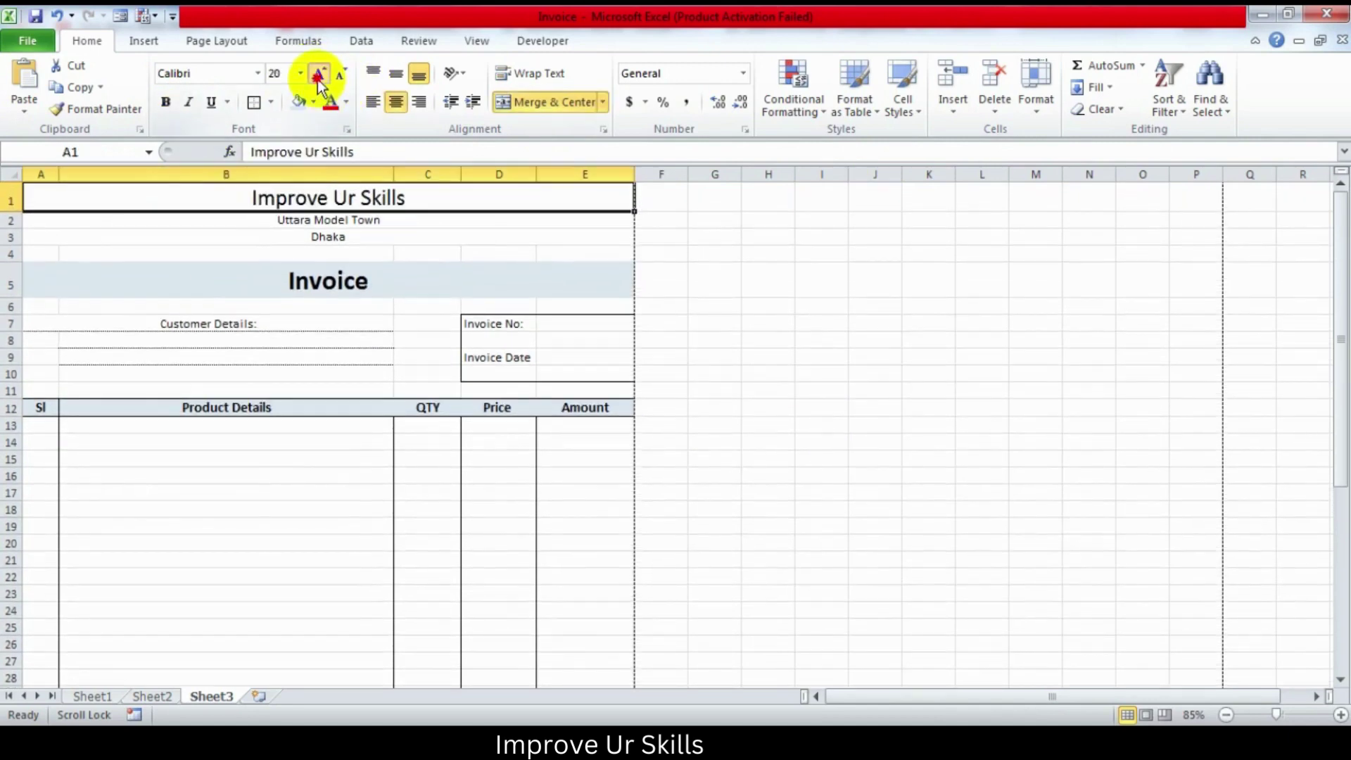
{"action": "left_click", "coordinate": [319, 74]}
{"action": "left_click", "coordinate": [165, 105]}
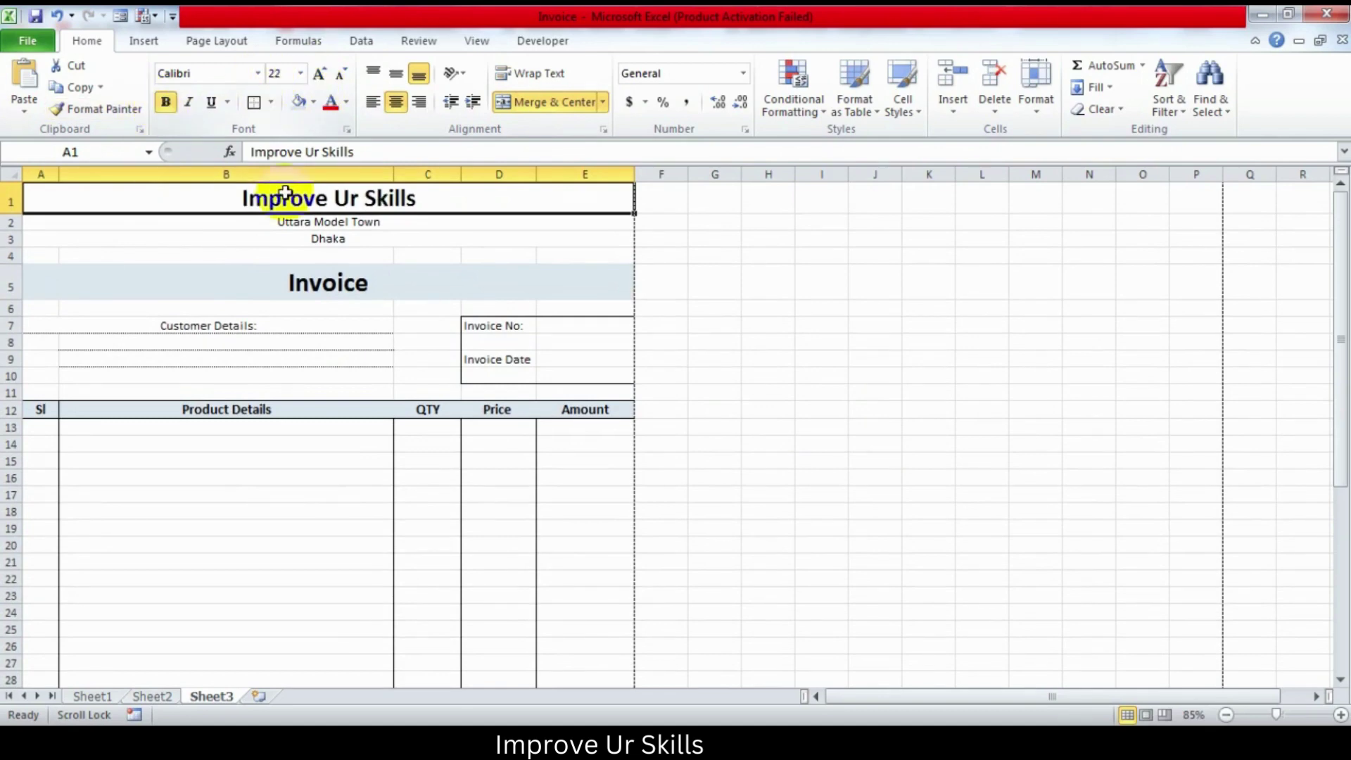
{"action": "left_click", "coordinate": [264, 222]}
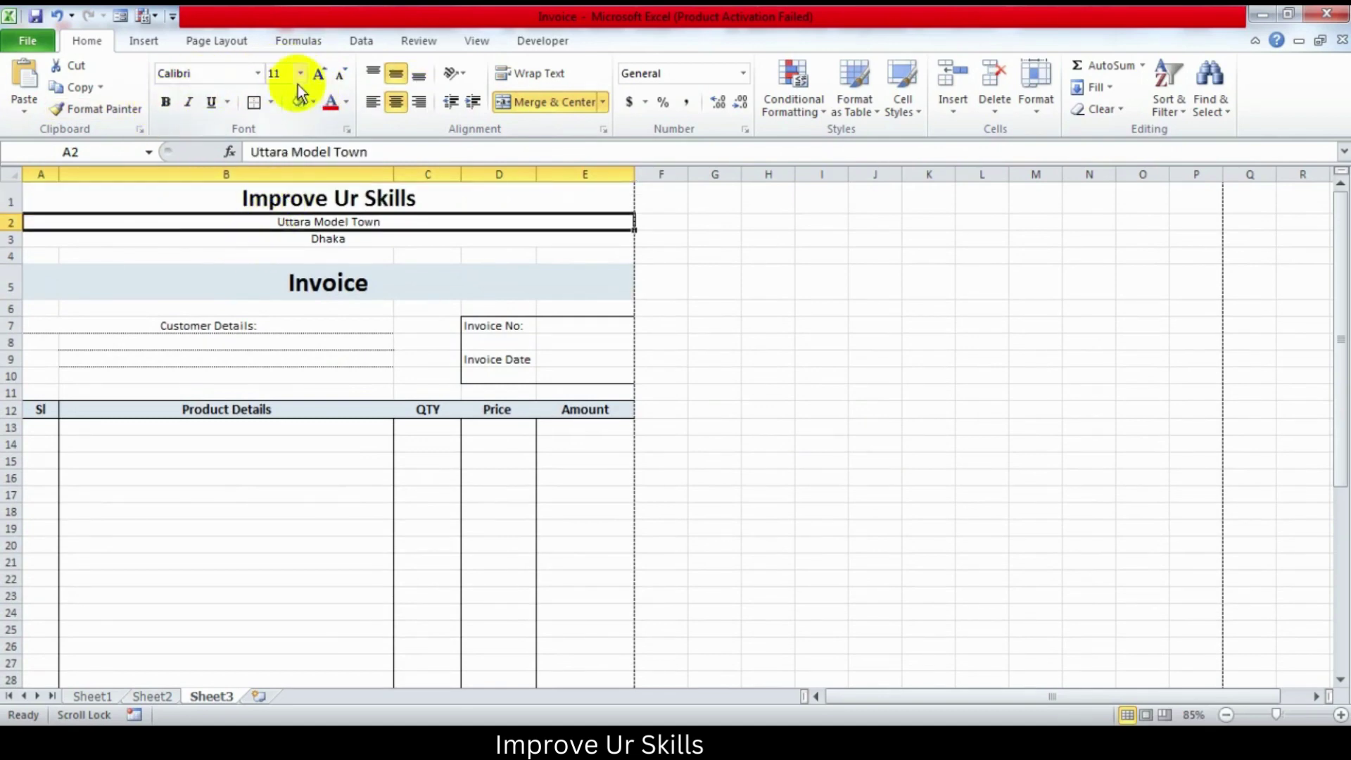
{"action": "left_click", "coordinate": [280, 240]}
{"action": "left_click", "coordinate": [166, 102]}
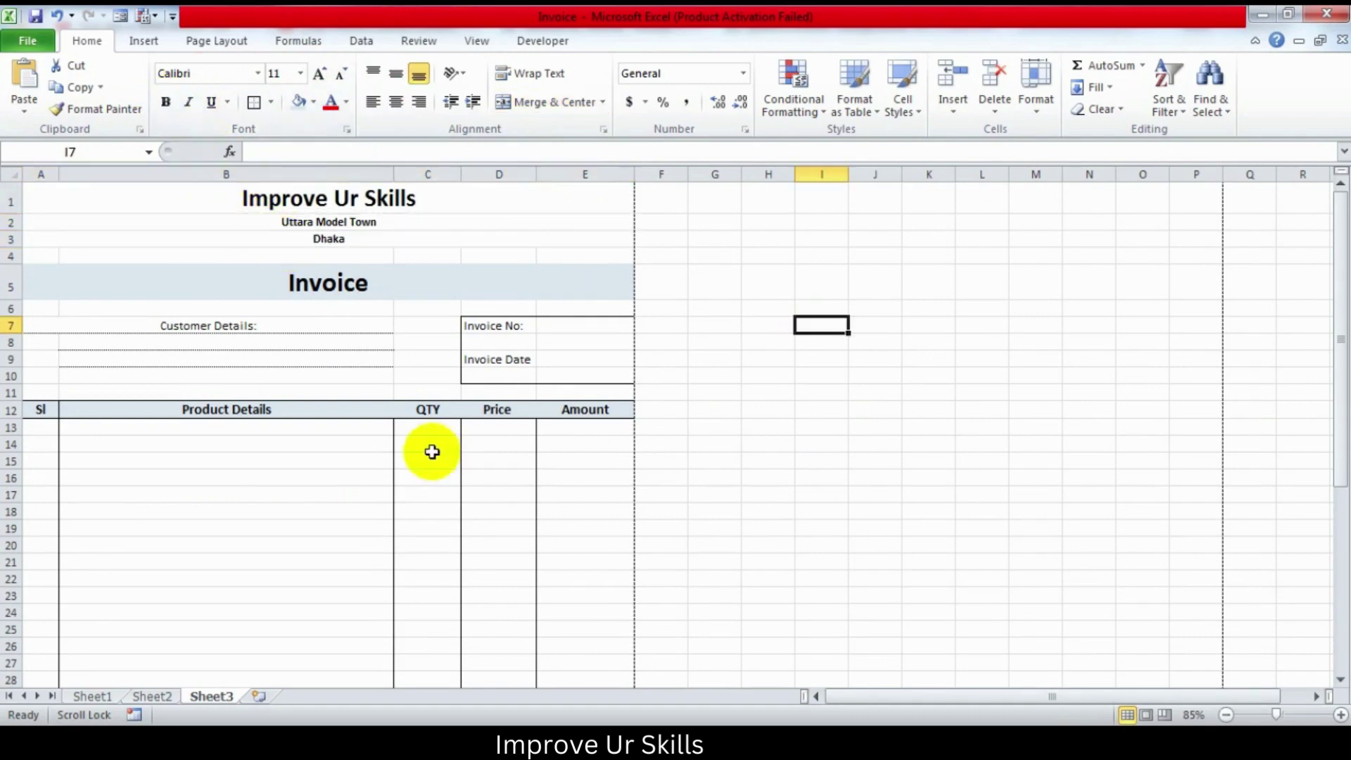
Step: Bold the Invoice No: and Invoice Date labels
{"action": "scroll", "coordinate": [431, 449], "scroll_direction": "down", "scroll_amount": 1}
{"action": "left_click", "coordinate": [491, 261]}
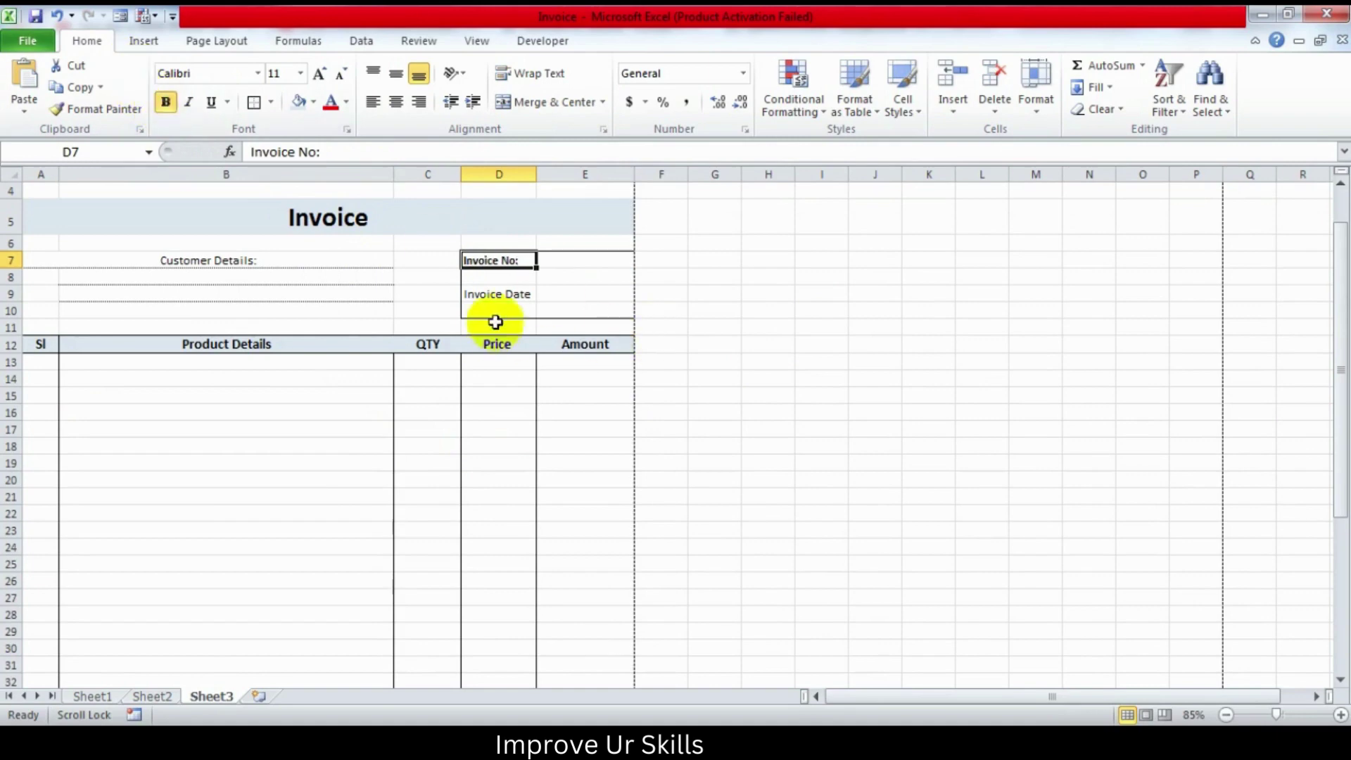
{"action": "left_click", "coordinate": [507, 300]}
{"action": "left_click", "coordinate": [164, 104]}
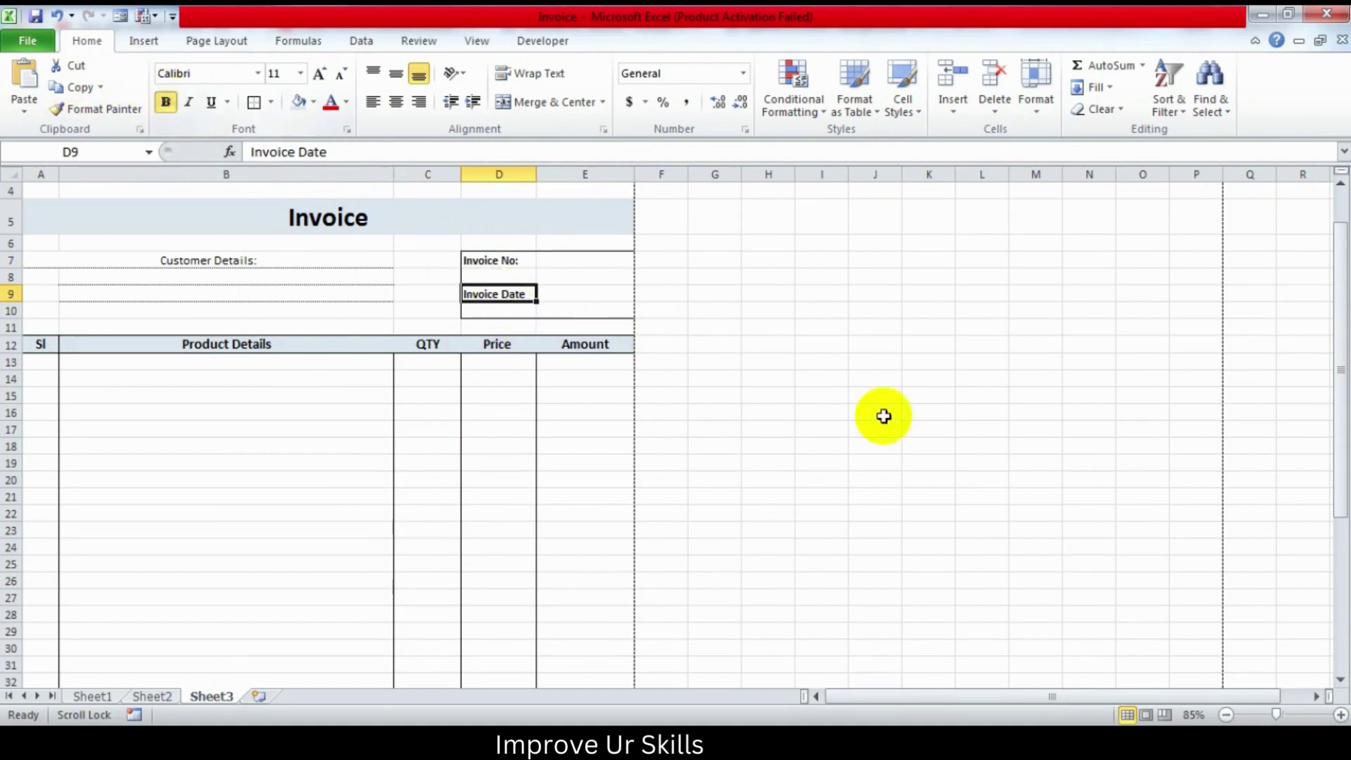
{"action": "left_click", "coordinate": [774, 411]}
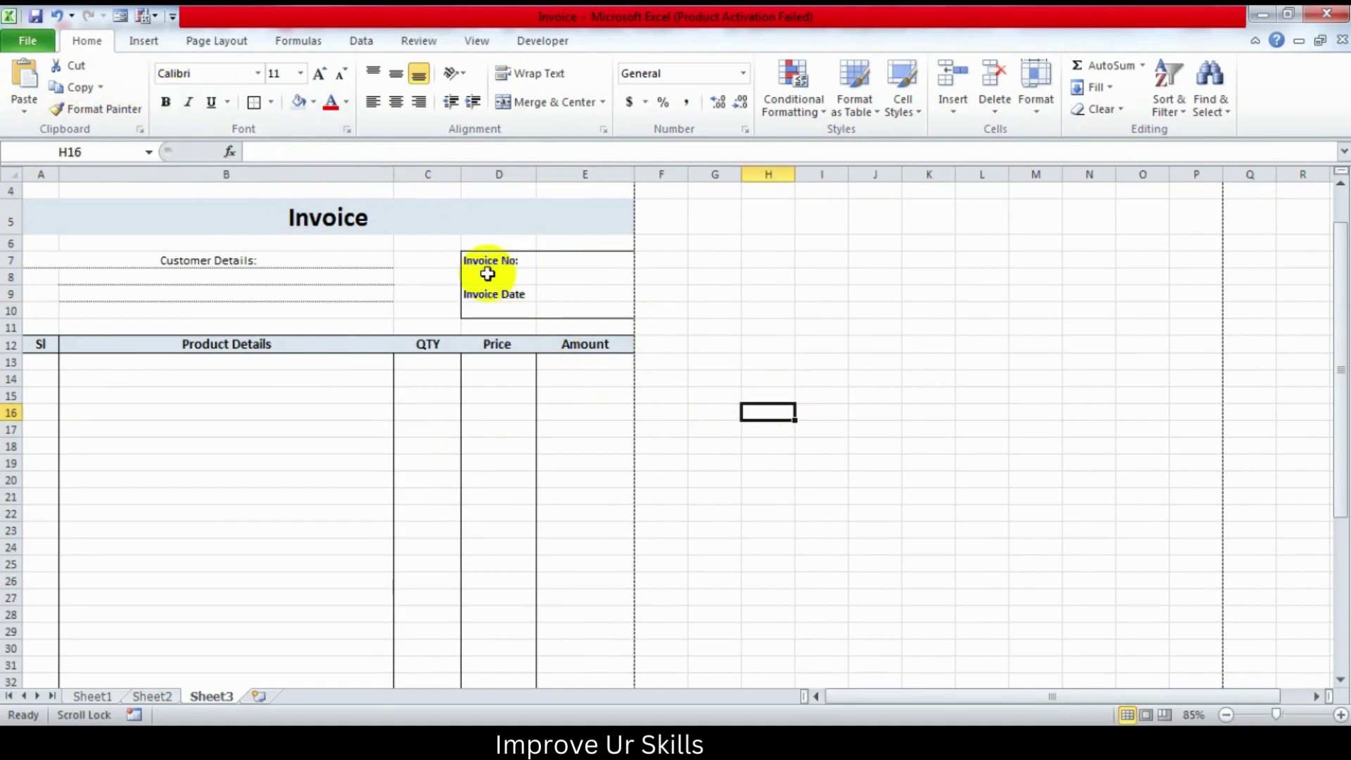
Step: Narrow the Price and Amount columns slightly so the invoice fits one page width
{"action": "left_click_drag", "start_coordinate": [537, 172], "coordinate": [543, 173]}
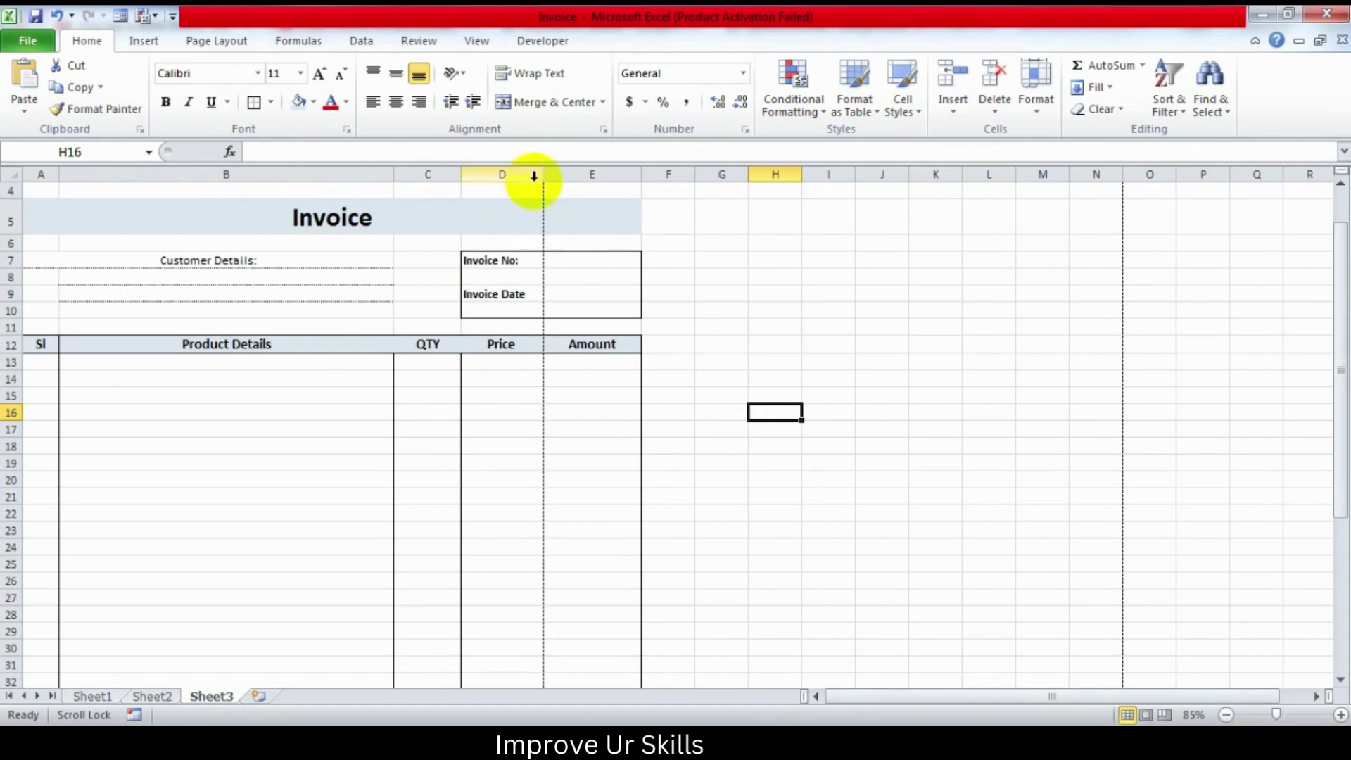
{"action": "left_click_drag", "start_coordinate": [543, 179], "coordinate": [540, 177]}
{"action": "left_click", "coordinate": [896, 327]}
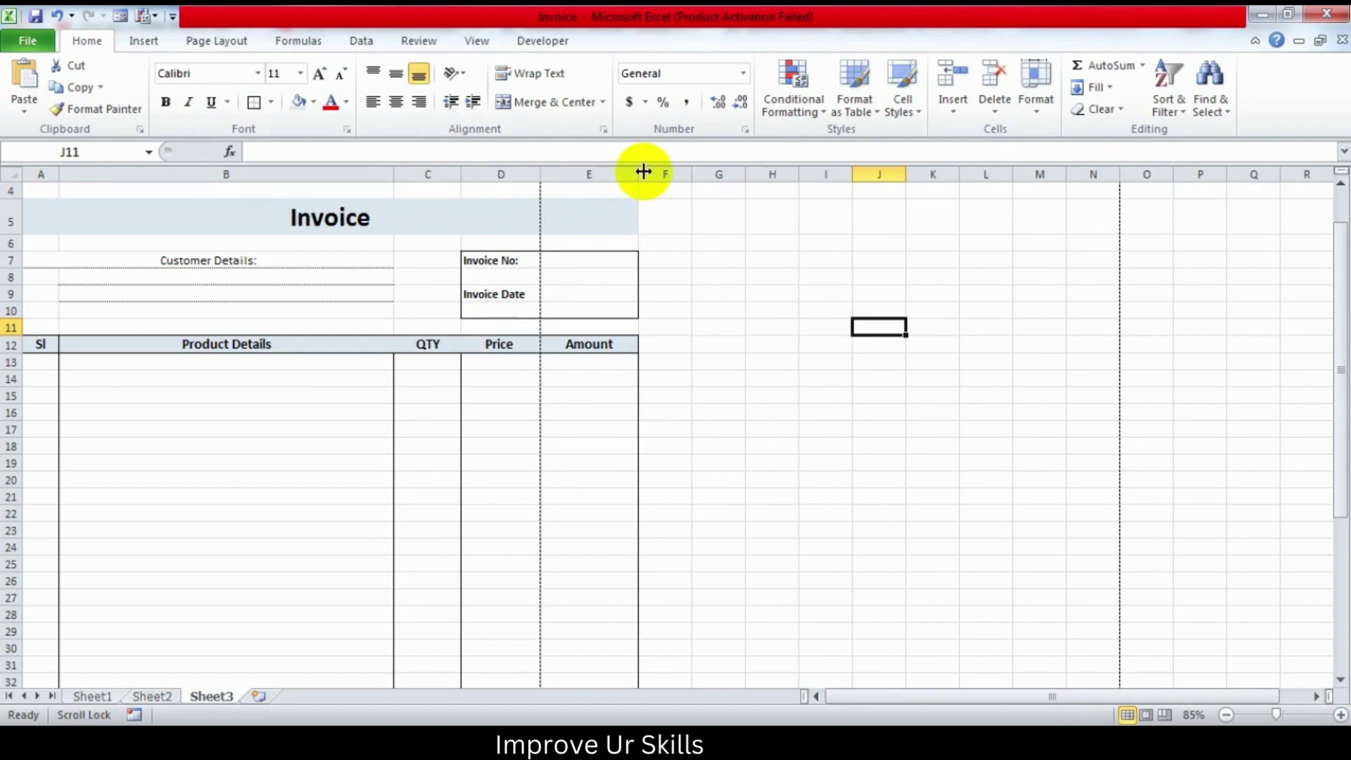
{"action": "left_click_drag", "start_coordinate": [638, 172], "coordinate": [632, 172]}
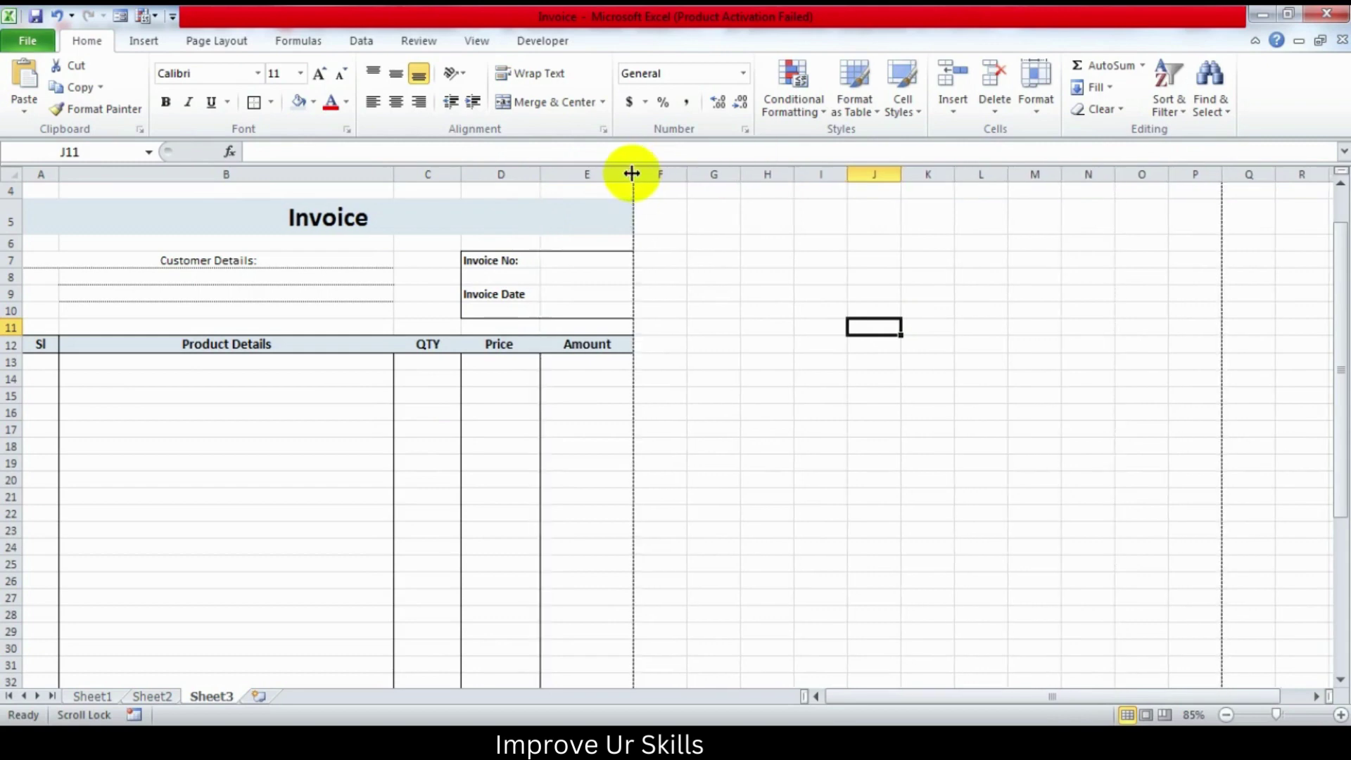
{"action": "scroll", "coordinate": [758, 316], "scroll_direction": "down", "scroll_amount": 4}
{"action": "scroll", "coordinate": [752, 319], "scroll_direction": "down", "scroll_amount": 4}
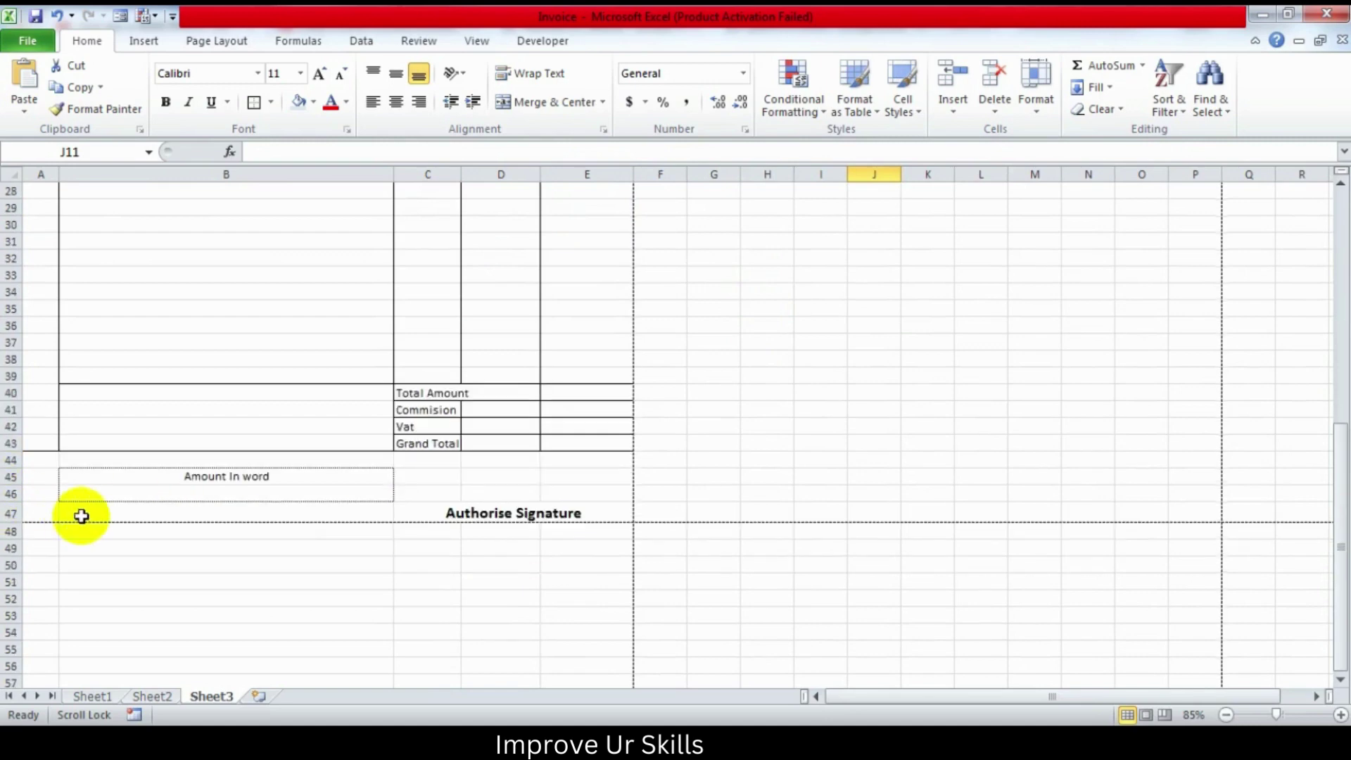
Step: Make Total Amount in E40 an AutoSum of E13:E39
{"action": "scroll", "coordinate": [81, 517], "scroll_direction": "up", "scroll_amount": 1}
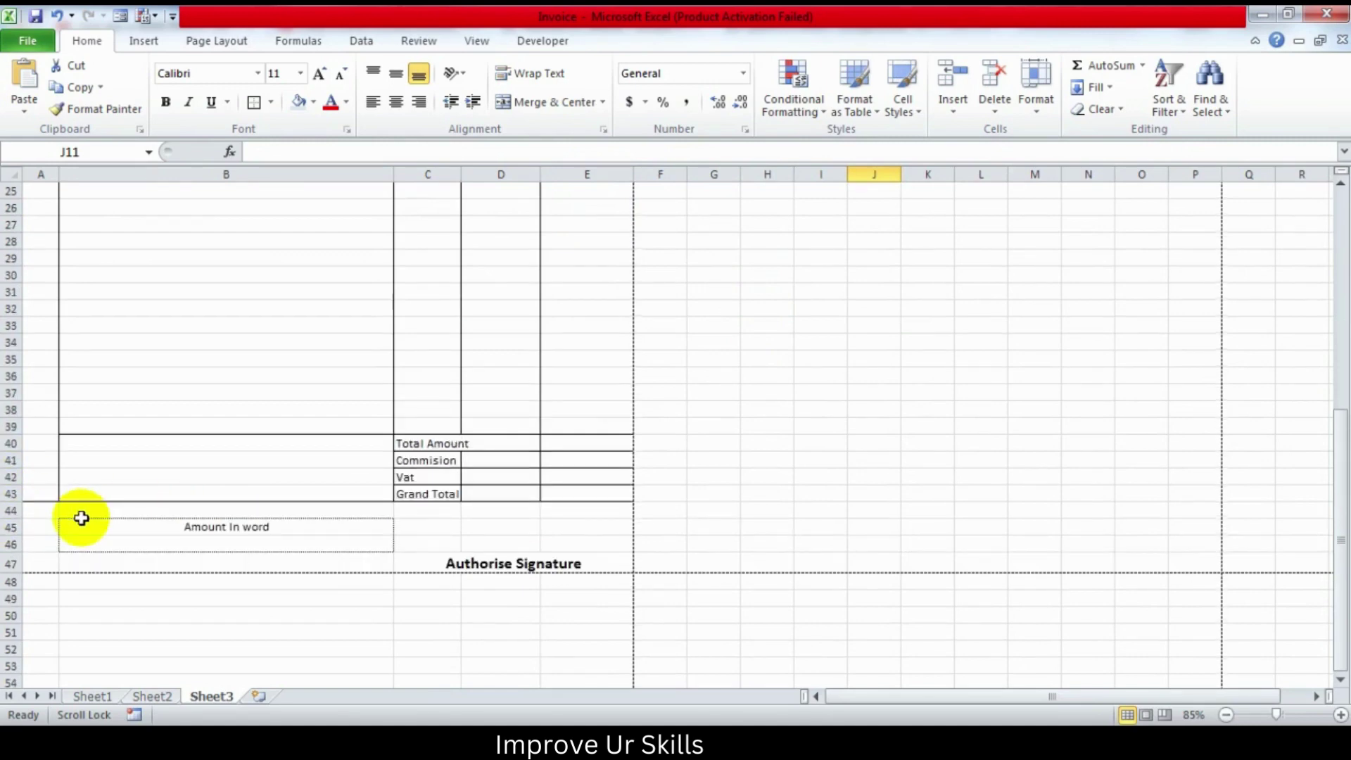
{"action": "scroll", "coordinate": [573, 468], "scroll_direction": "up", "scroll_amount": 4}
{"action": "scroll", "coordinate": [573, 467], "scroll_direction": "up", "scroll_amount": 4}
{"action": "scroll", "coordinate": [595, 488], "scroll_direction": "down", "scroll_amount": 2}
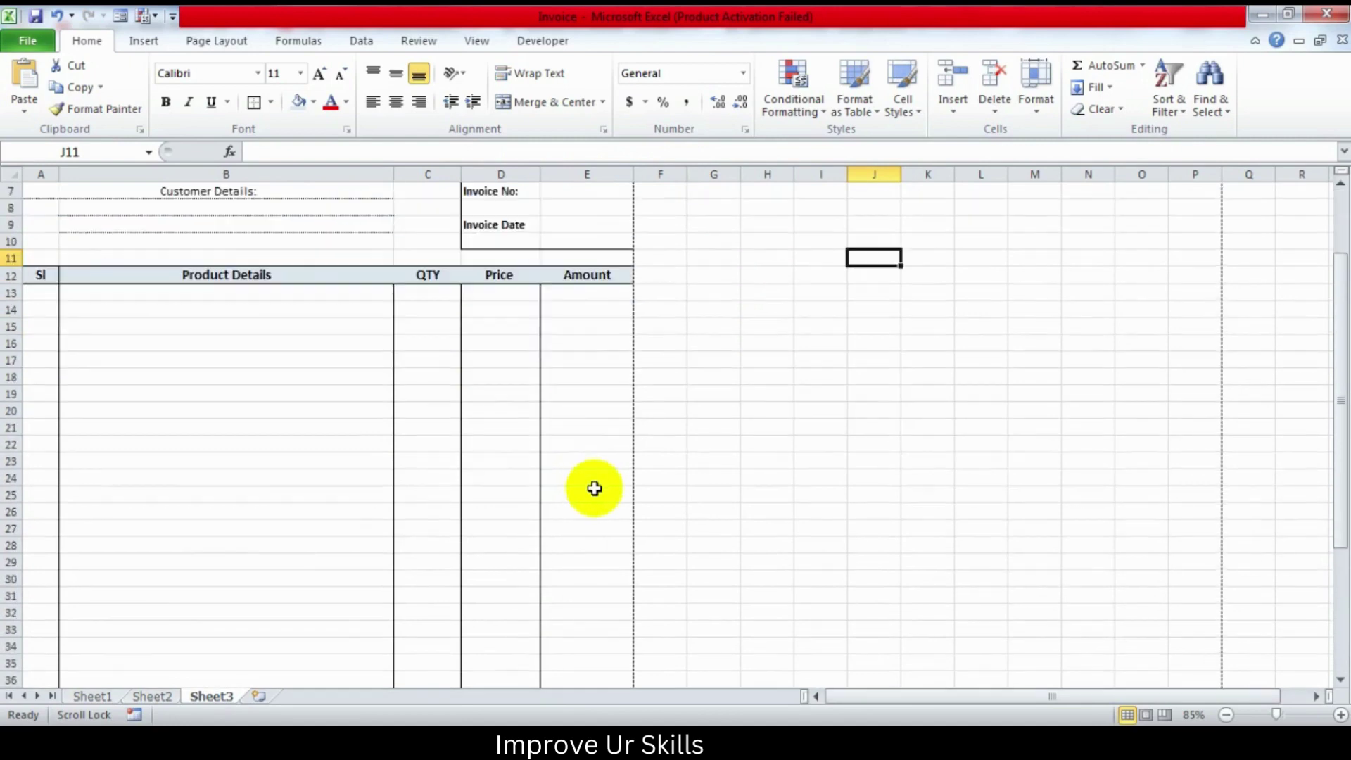
{"action": "mouse_move", "coordinate": [582, 293]}
{"action": "left_mouse_down"}
{"action": "mouse_move", "coordinate": [581, 717]}
{"action": "mouse_move", "coordinate": [573, 652]}
{"action": "left_mouse_up"}
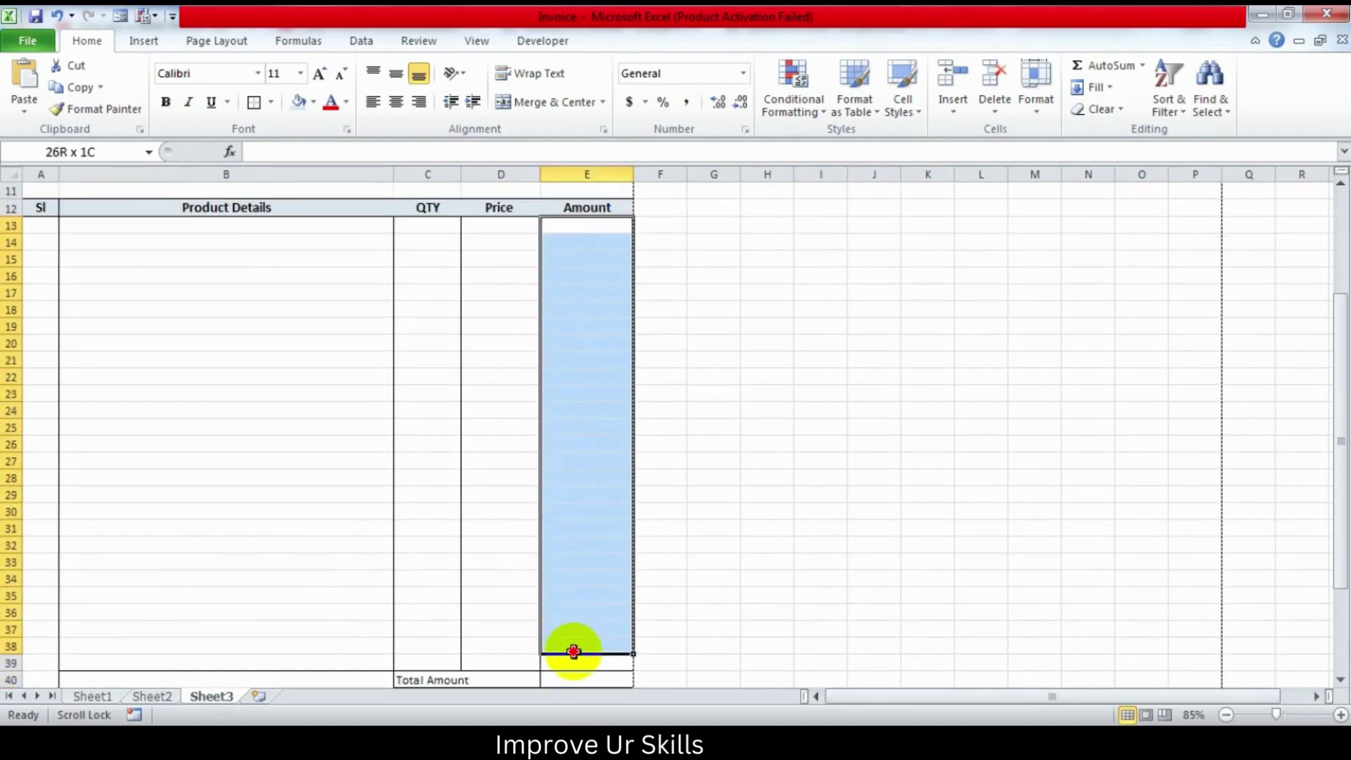
{"action": "scroll", "coordinate": [742, 561], "scroll_direction": "down", "scroll_amount": 4}
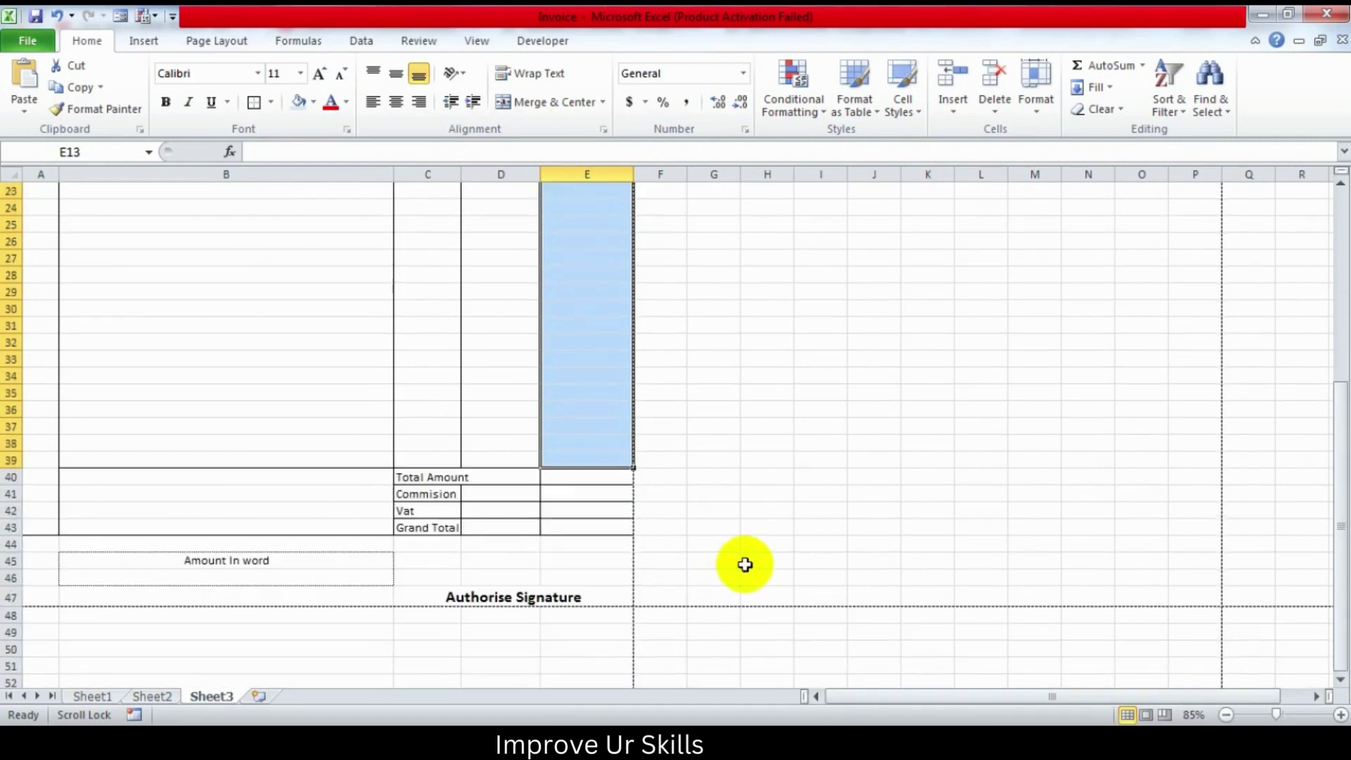
{"action": "left_click", "coordinate": [581, 477]}
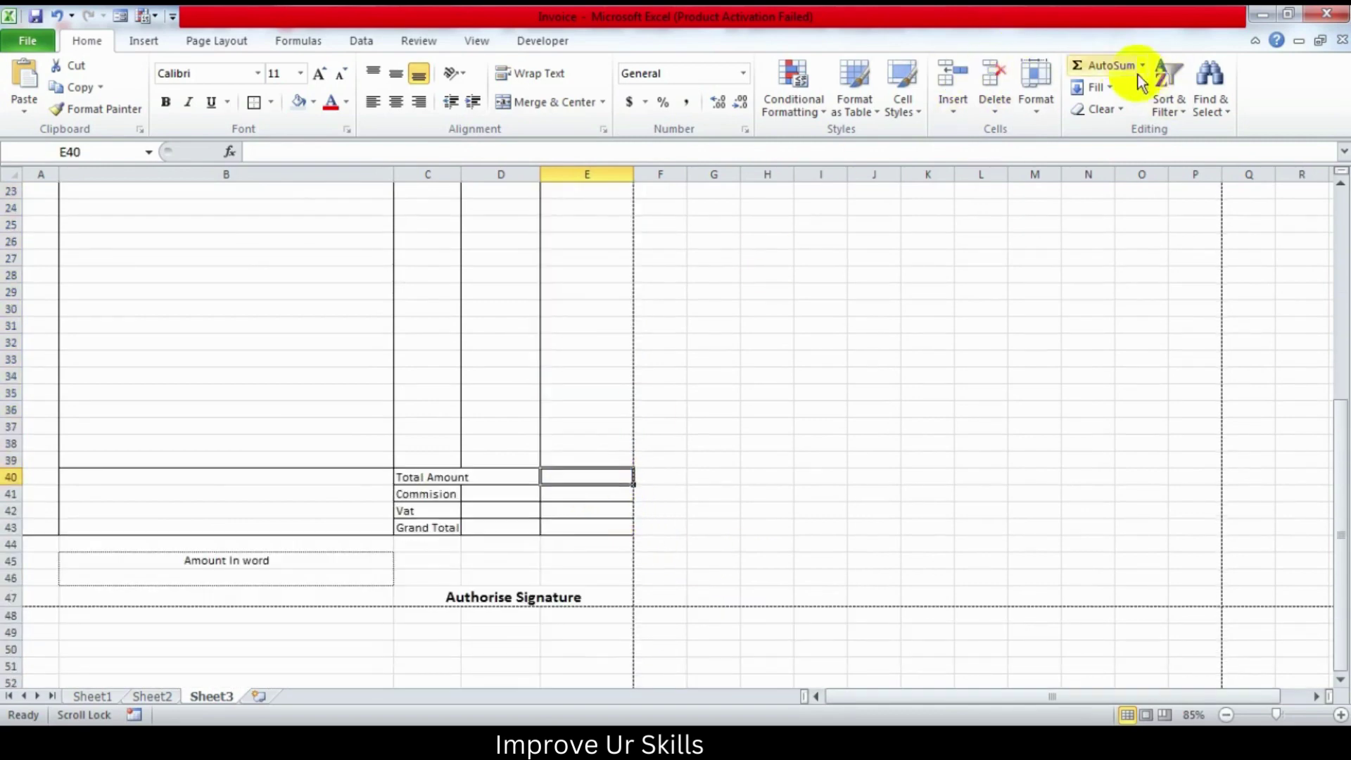
{"action": "left_click", "coordinate": [1112, 64]}
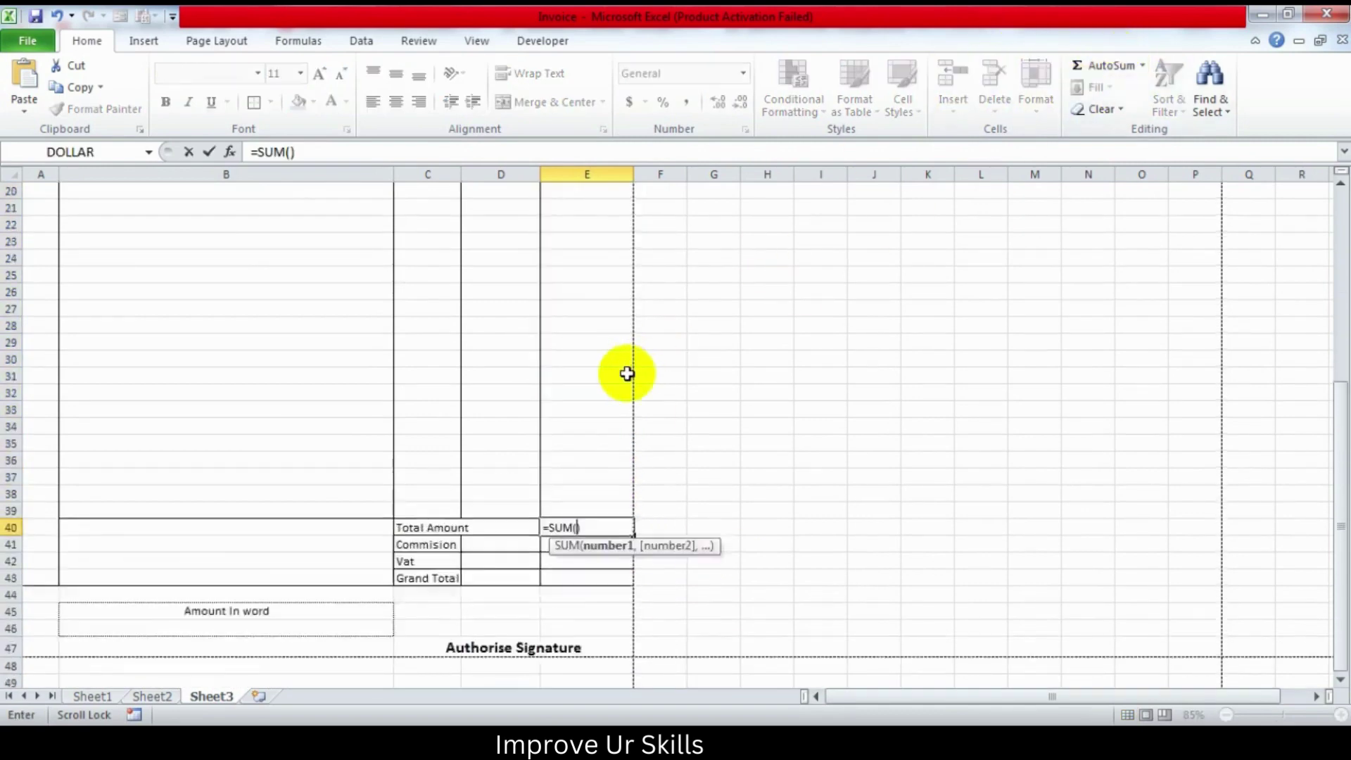
{"action": "scroll", "coordinate": [627, 374], "scroll_direction": "up", "scroll_amount": 4}
{"action": "left_click_drag", "start_coordinate": [566, 276], "coordinate": [584, 640]}
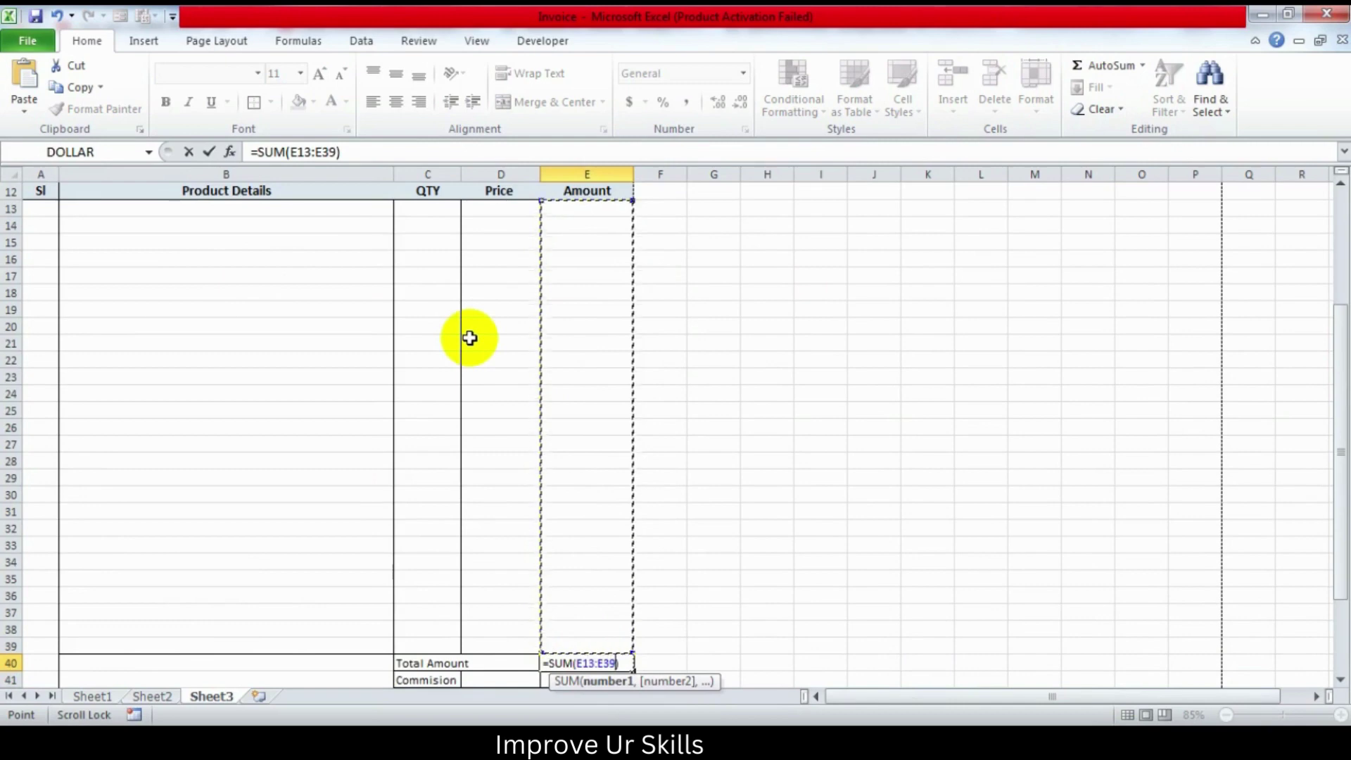
{"action": "key", "text": "Return"}
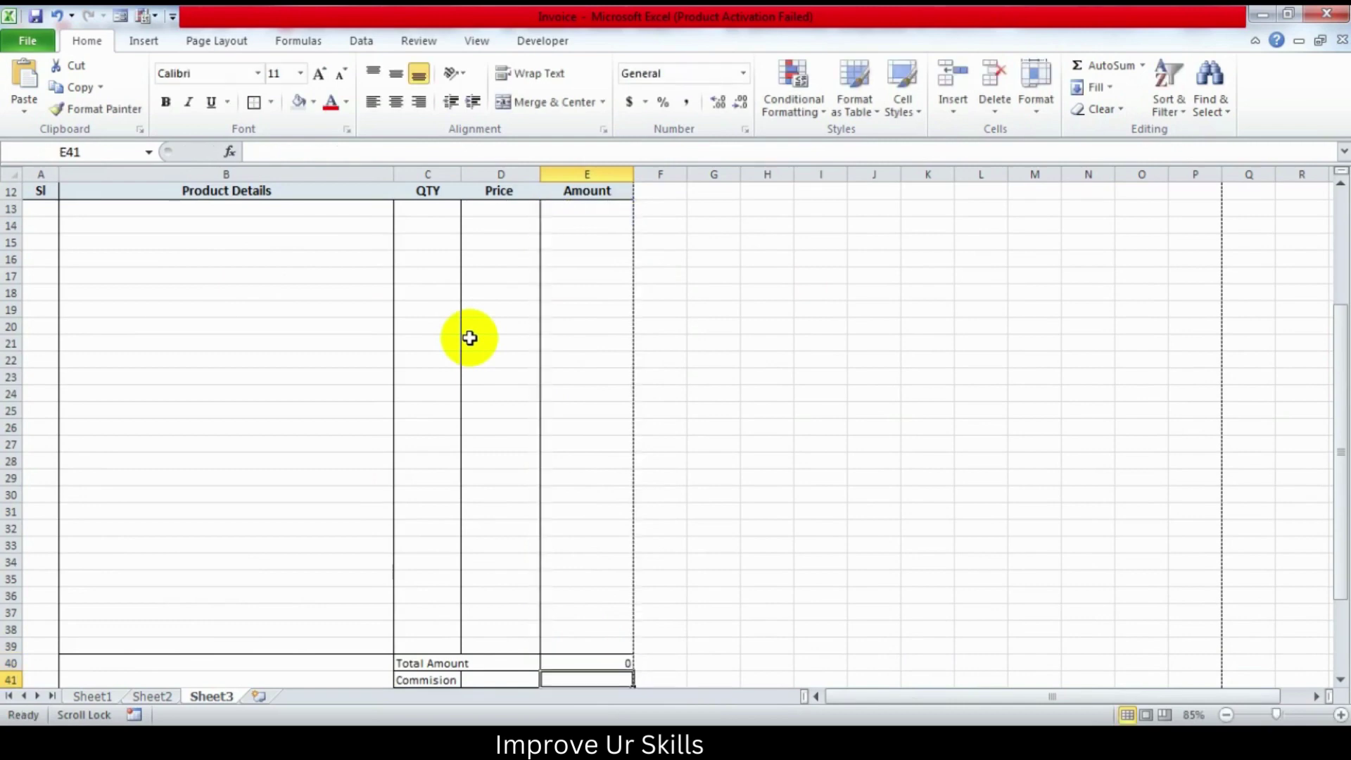
Step: Make Grand Total in E43 an AutoSum of E40:E42
{"action": "scroll", "coordinate": [422, 306], "scroll_direction": "down", "scroll_amount": 3}
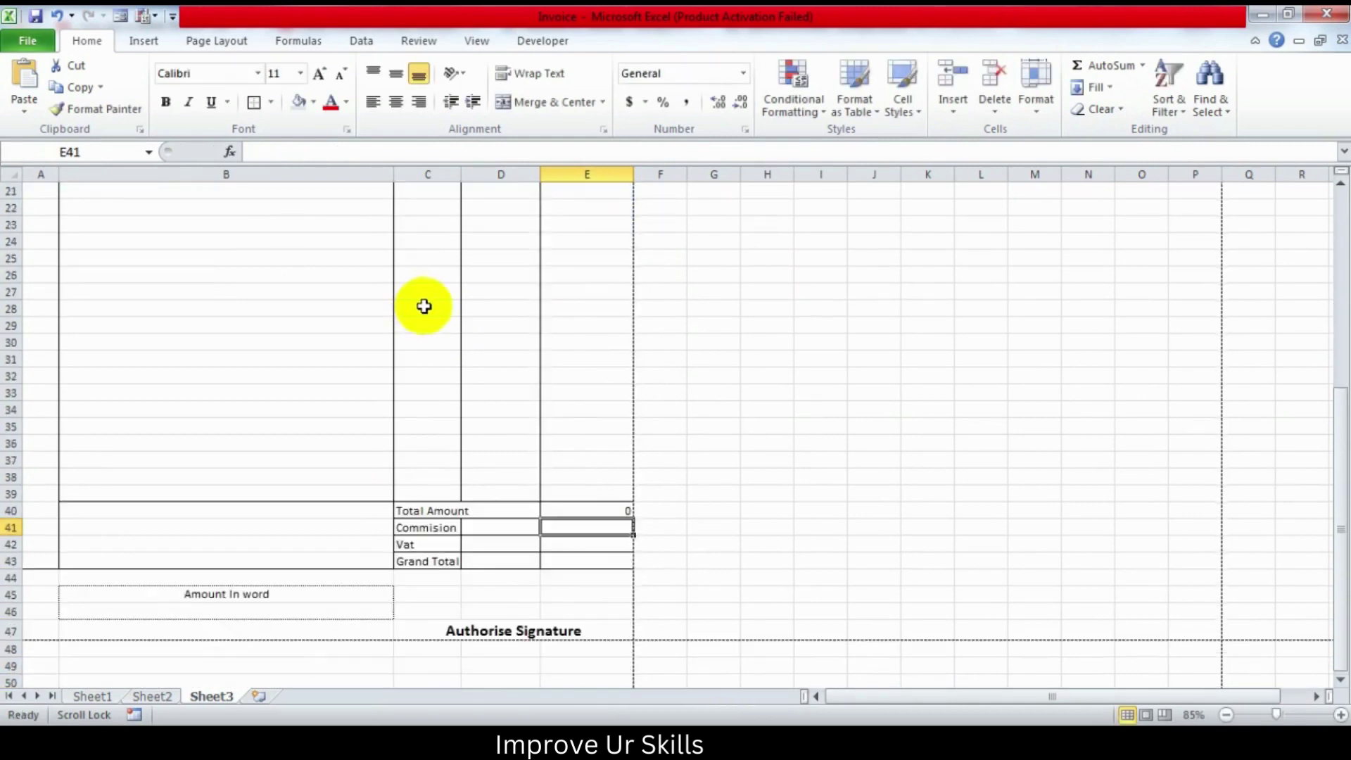
{"action": "left_click", "coordinate": [572, 511]}
{"action": "left_click_drag", "start_coordinate": [572, 511], "coordinate": [563, 560]}
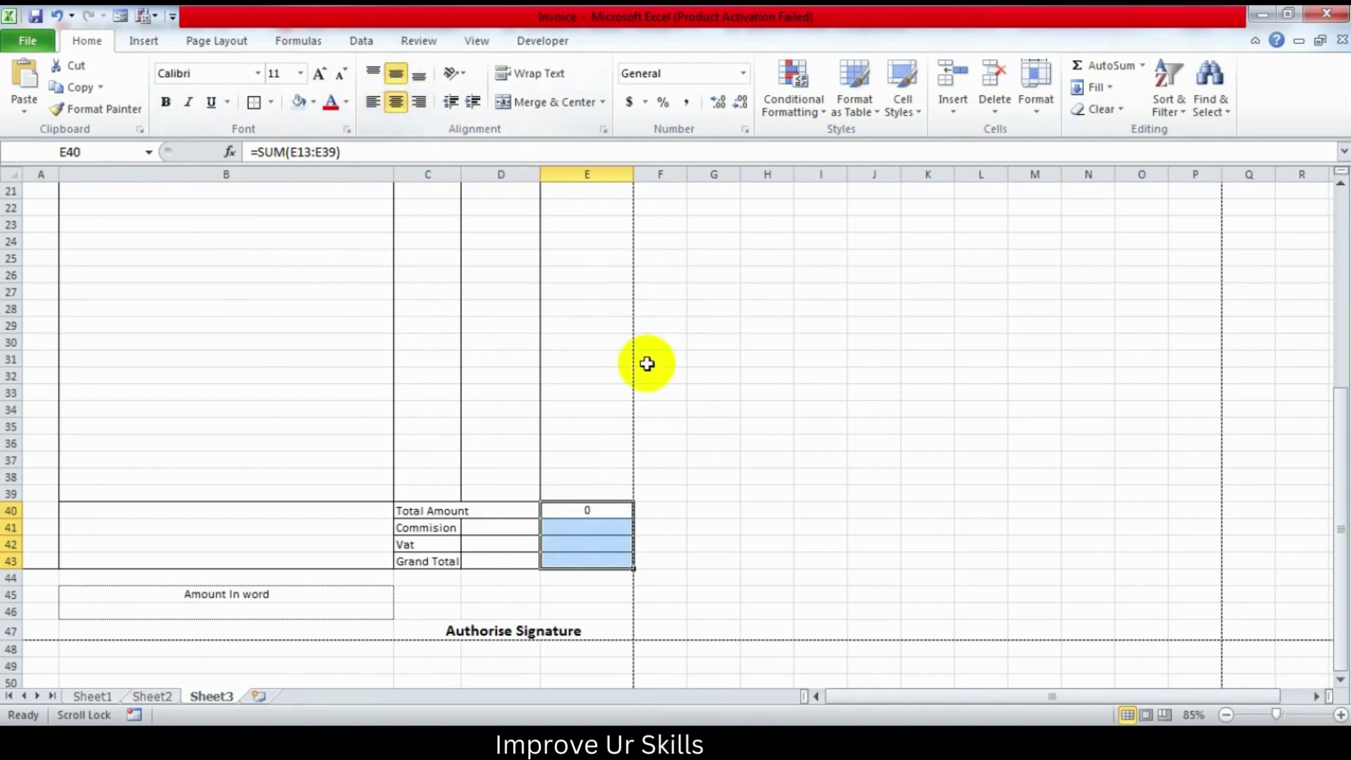
{"action": "left_click", "coordinate": [674, 438]}
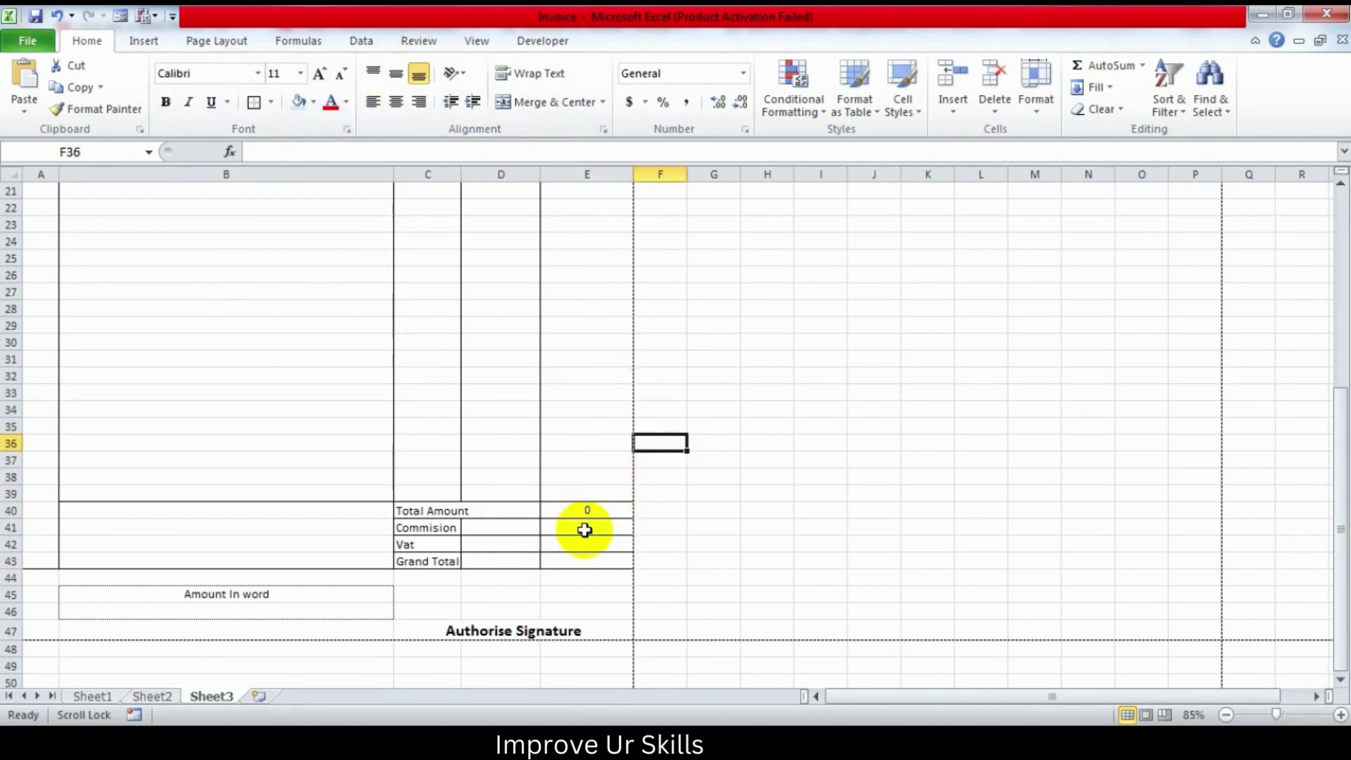
{"action": "left_click", "coordinate": [579, 561]}
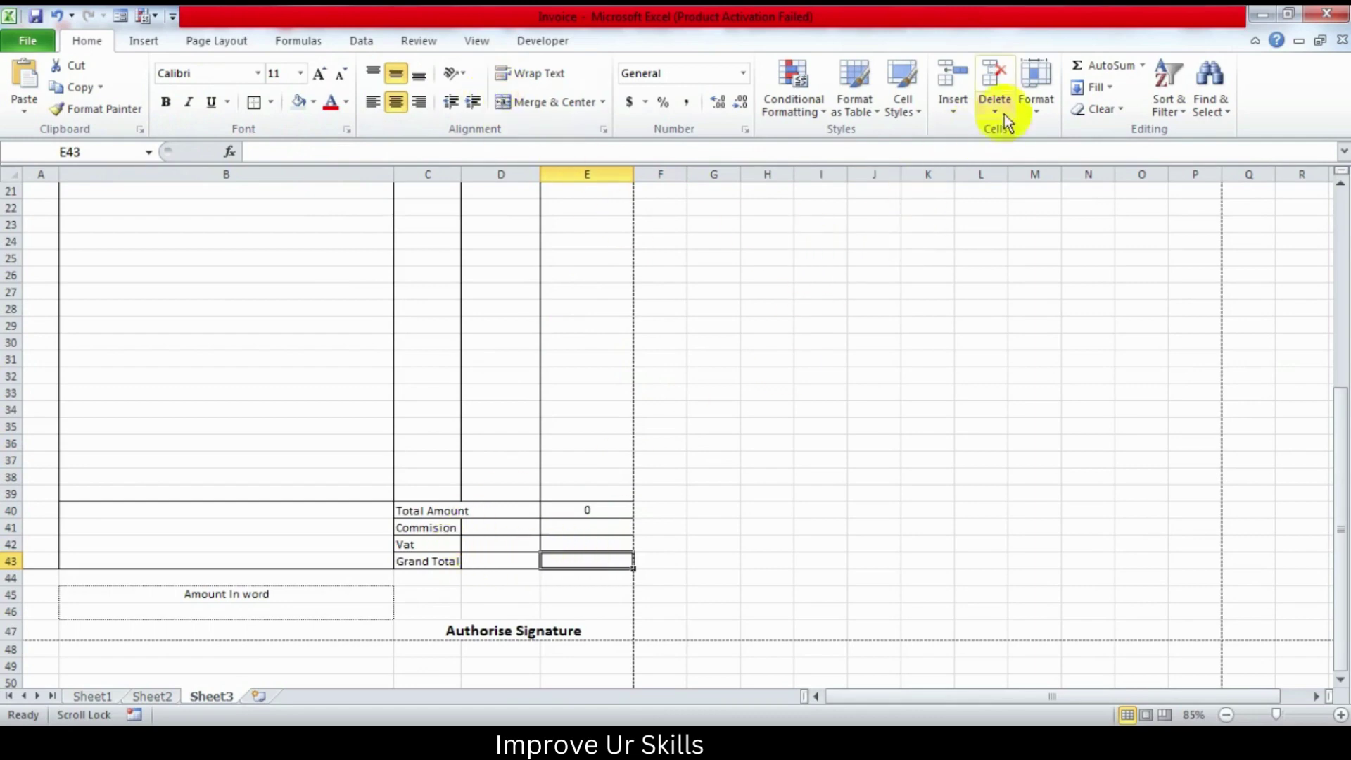
{"action": "left_click", "coordinate": [1096, 61]}
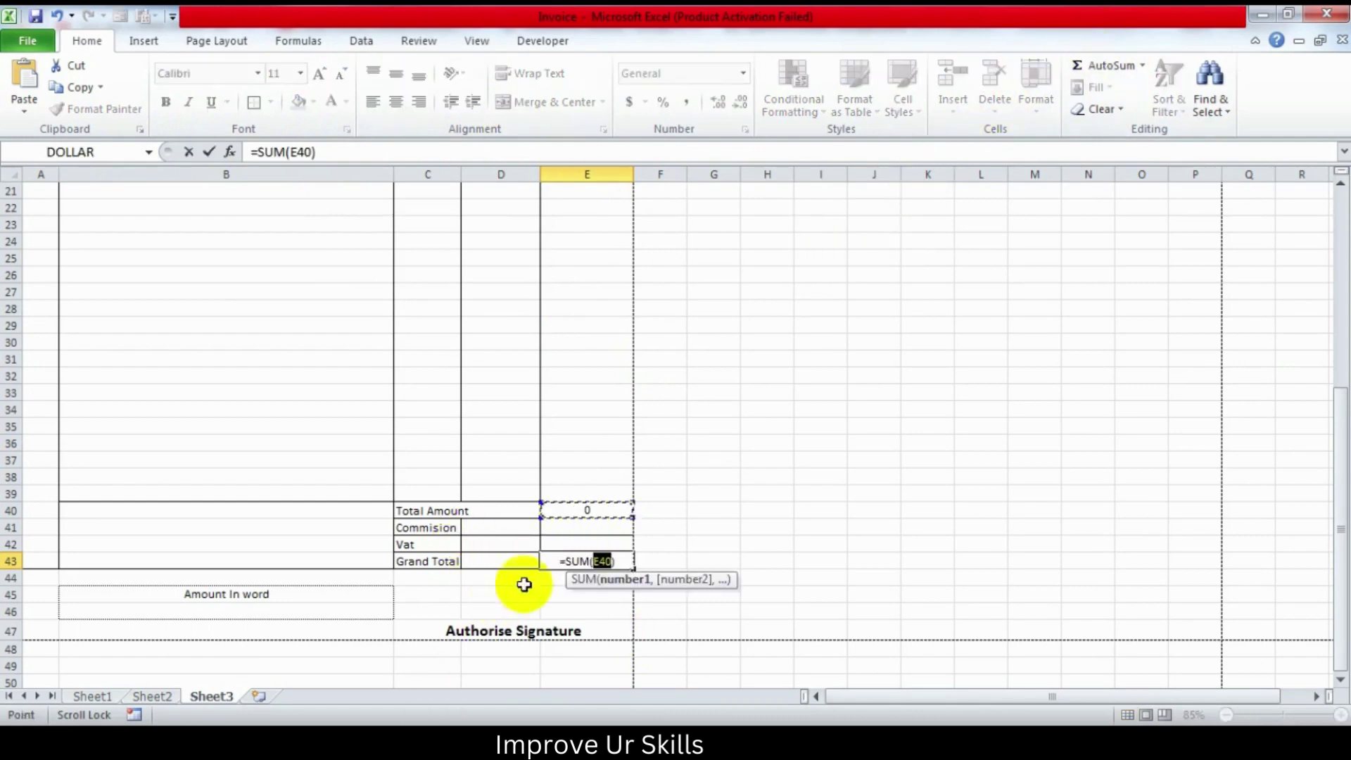
{"action": "left_click_drag", "start_coordinate": [565, 512], "coordinate": [568, 540]}
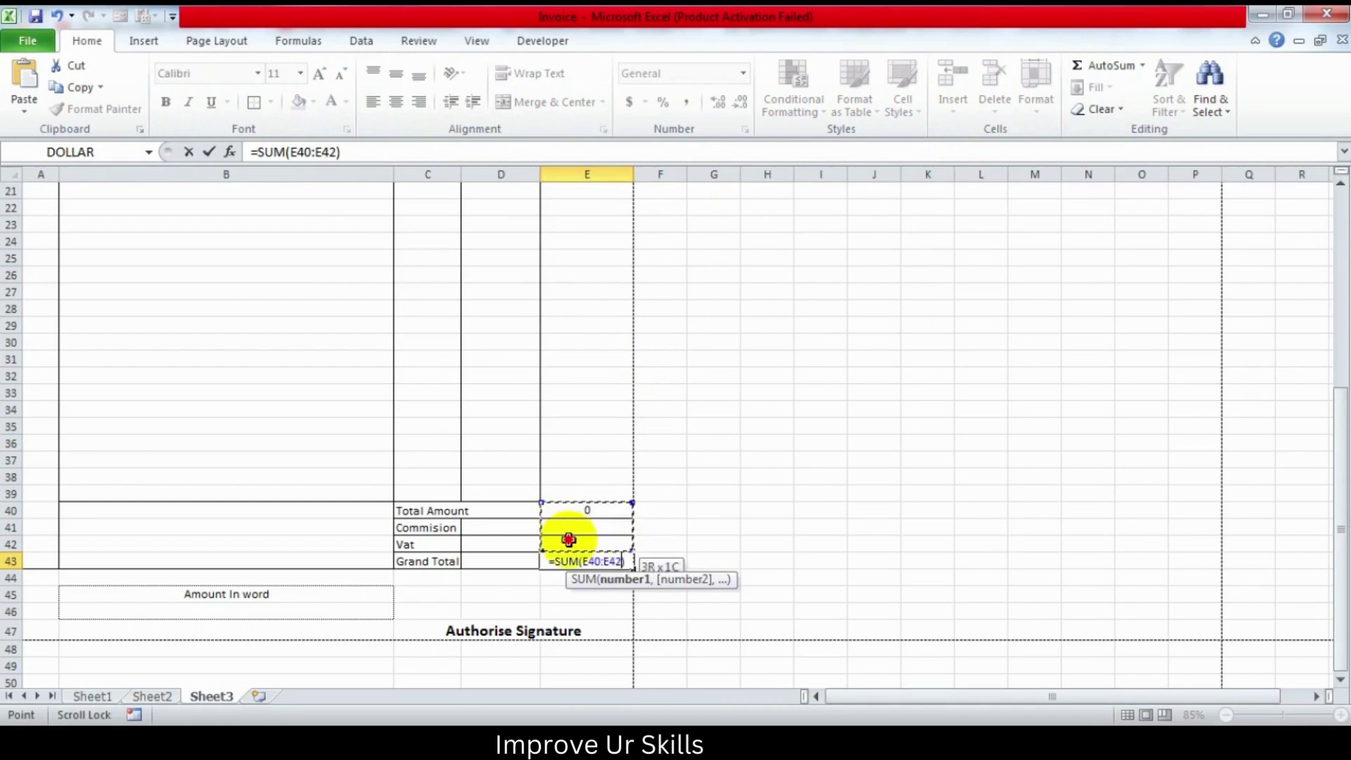
{"action": "key", "text": "Return"}
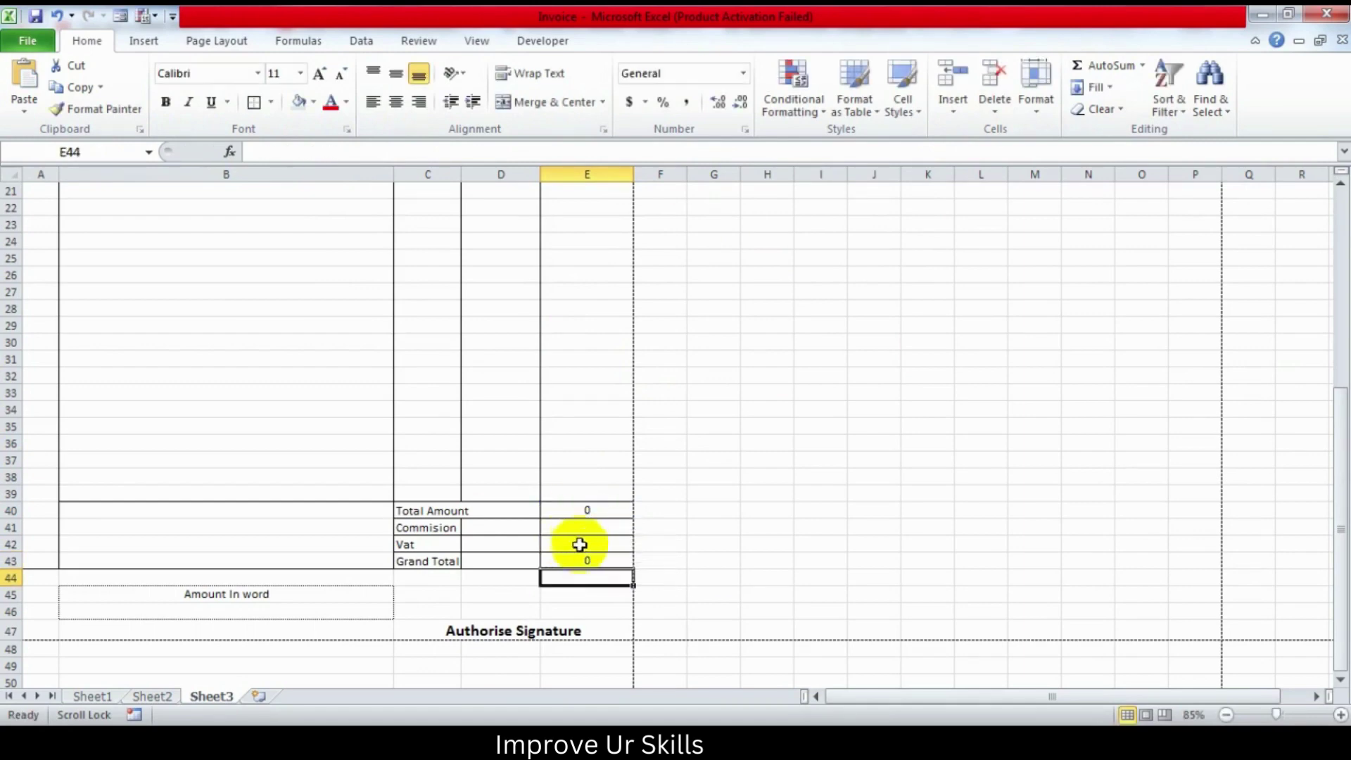
Step: Make the totals values E40:E43 bold with a larger font
{"action": "left_click_drag", "start_coordinate": [565, 512], "coordinate": [567, 558]}
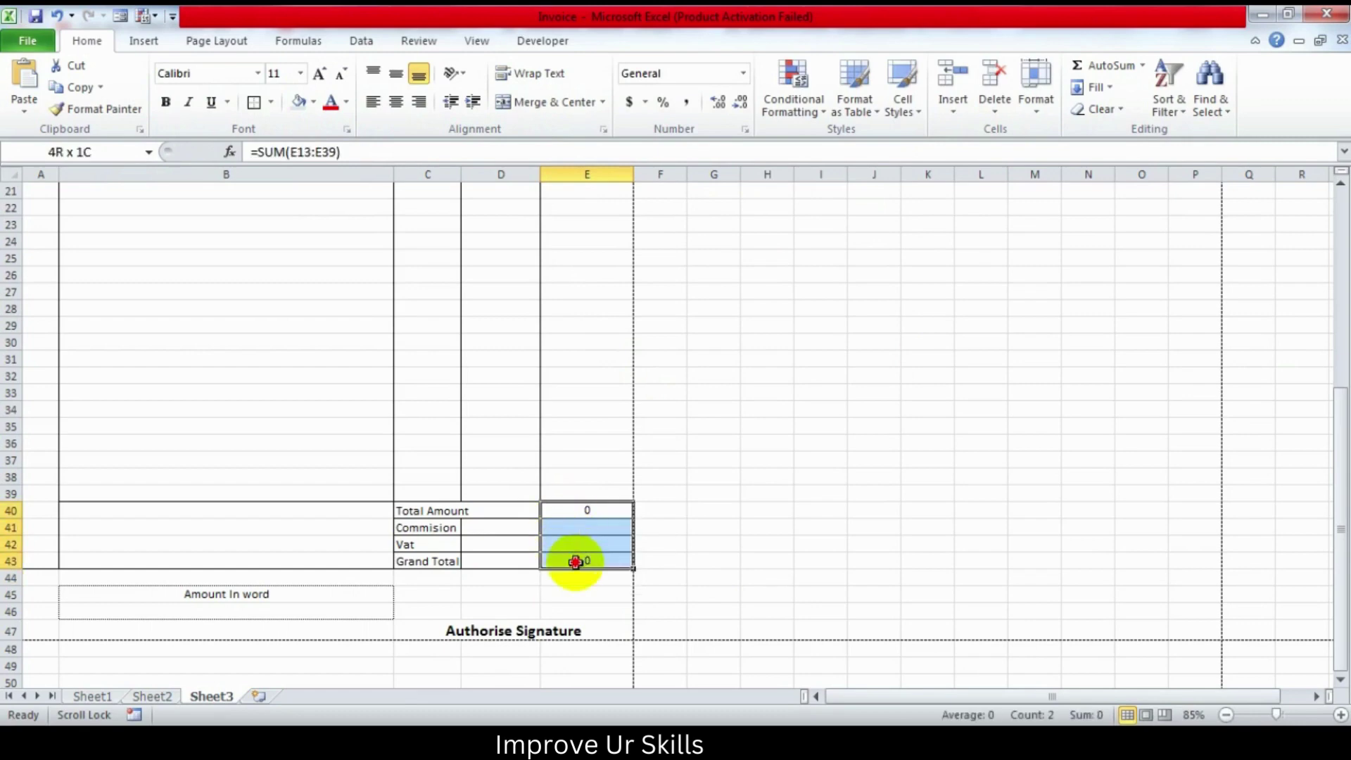
{"action": "left_click", "coordinate": [168, 106]}
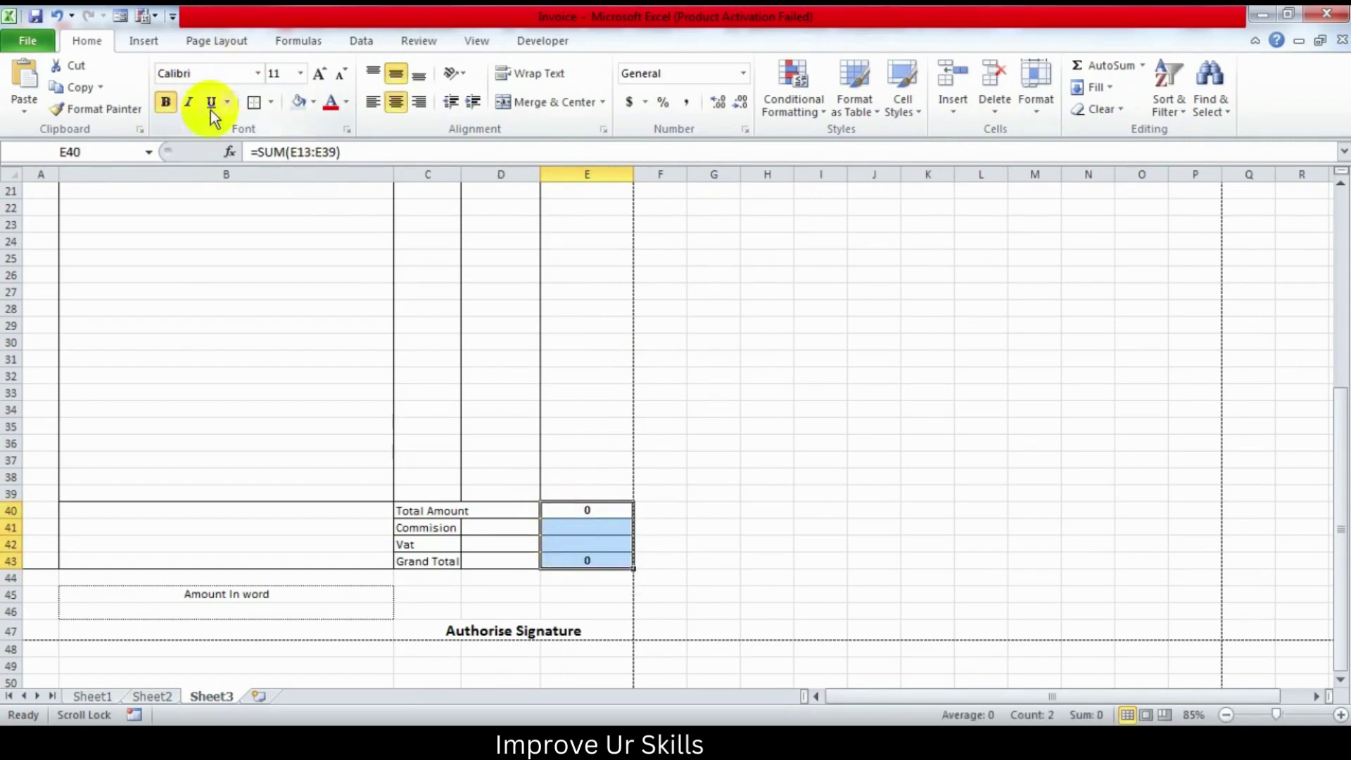
{"action": "left_click", "coordinate": [318, 75]}
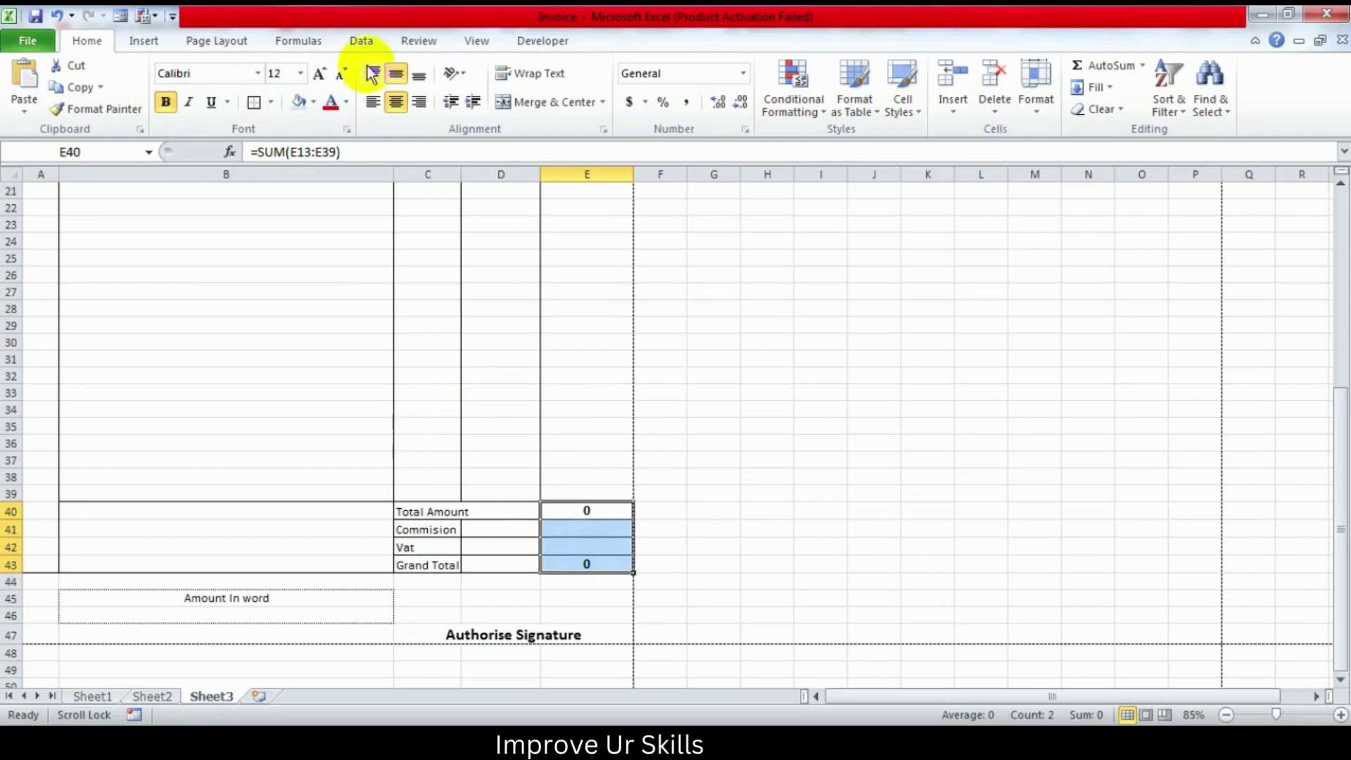
{"action": "left_click", "coordinate": [318, 74]}
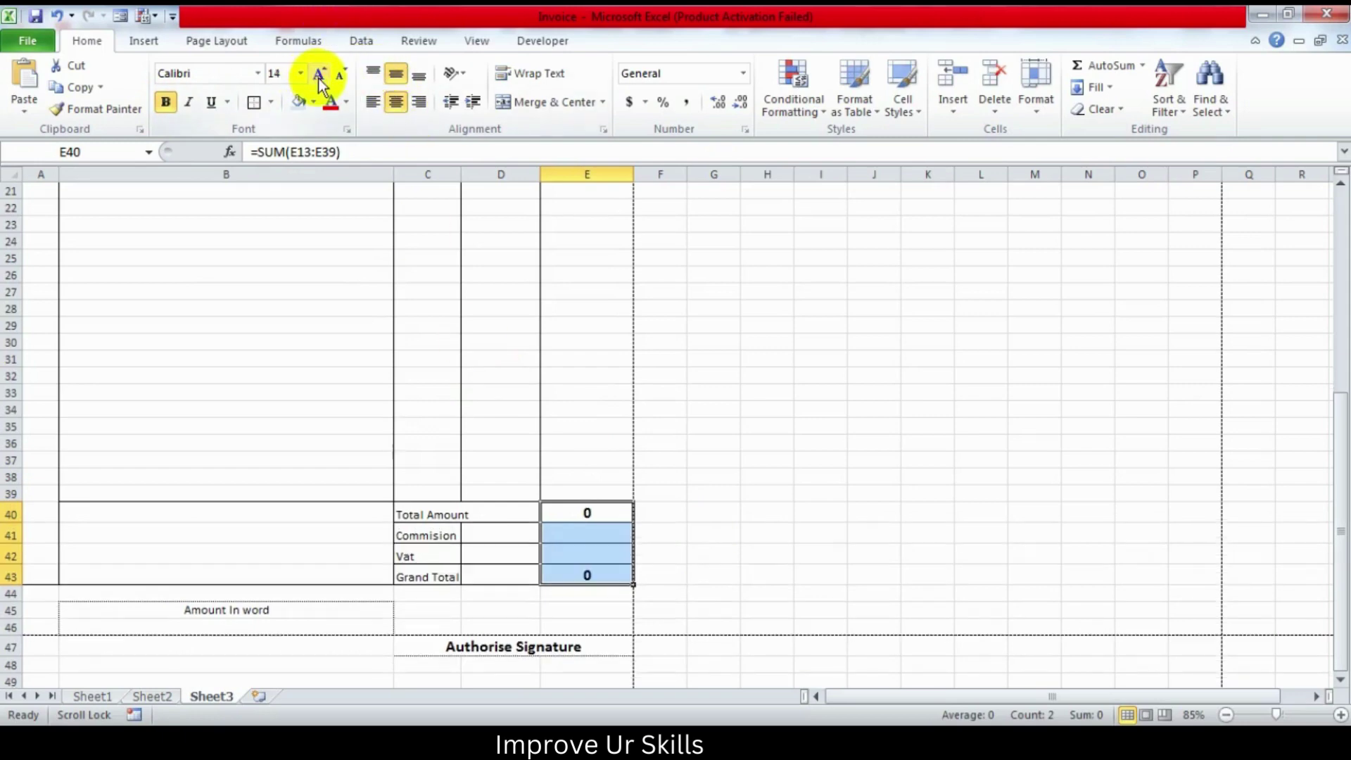
{"action": "left_click", "coordinate": [873, 477]}
Step: Merge and centre the Total Amount label across C40:D40 and Grand Total across C43:D43
{"action": "left_click_drag", "start_coordinate": [440, 519], "coordinate": [516, 516]}
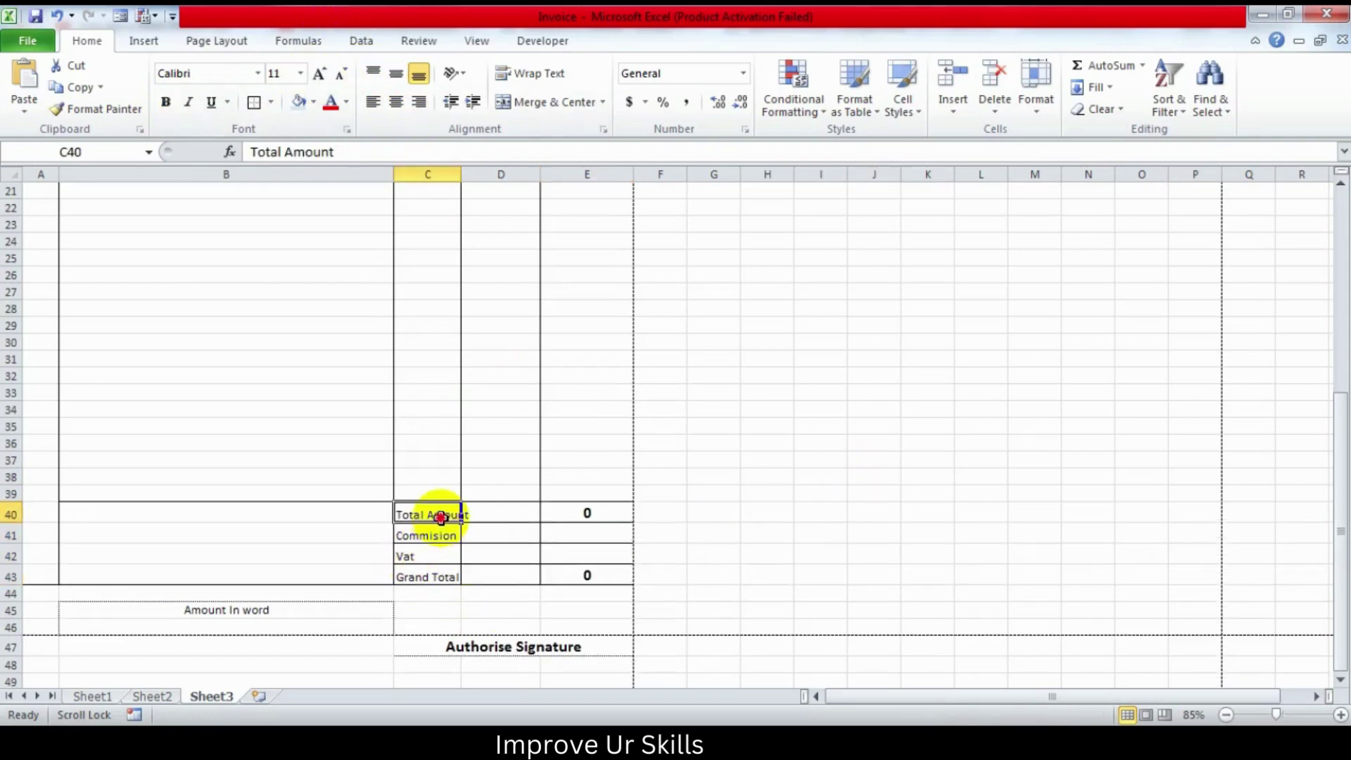
{"action": "left_click", "coordinate": [542, 101]}
{"action": "left_click", "coordinate": [417, 574]}
{"action": "left_click_drag", "start_coordinate": [417, 574], "coordinate": [492, 574]}
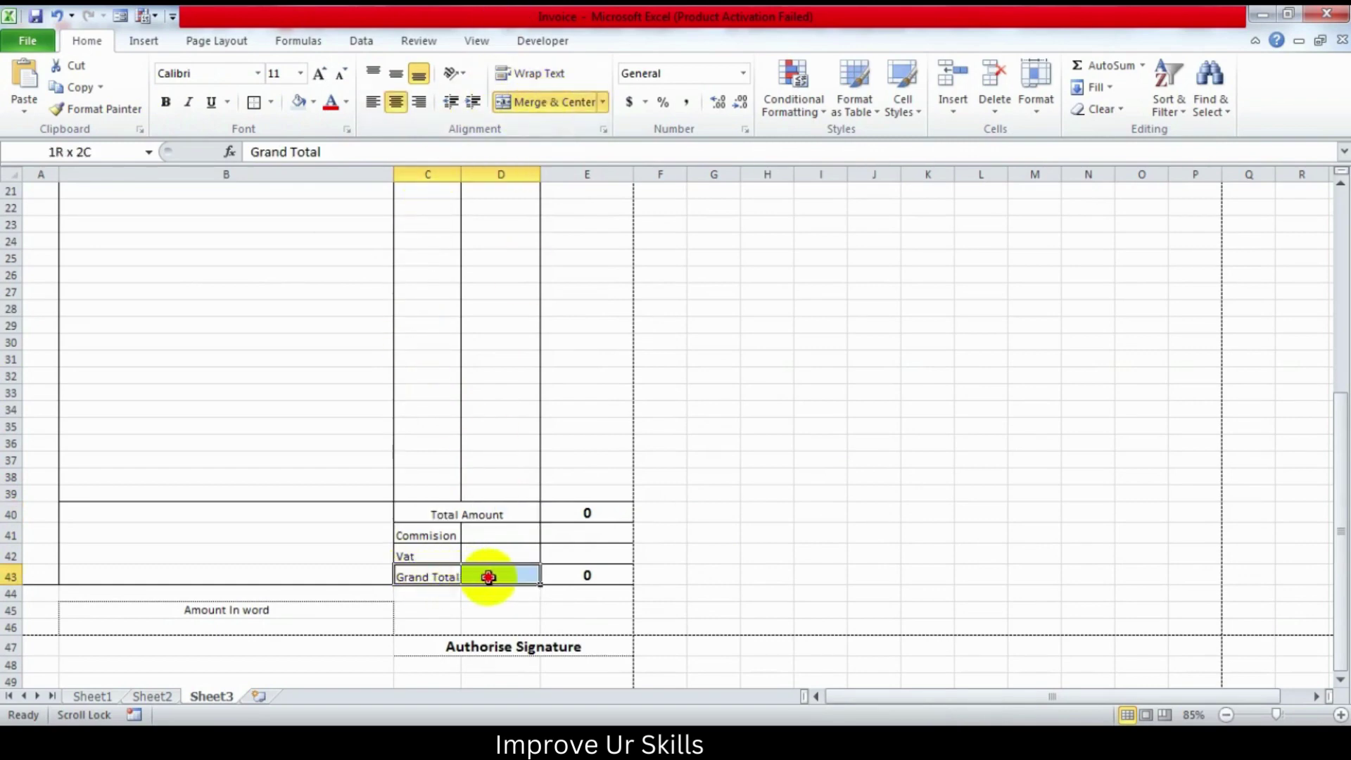
{"action": "left_click", "coordinate": [530, 105]}
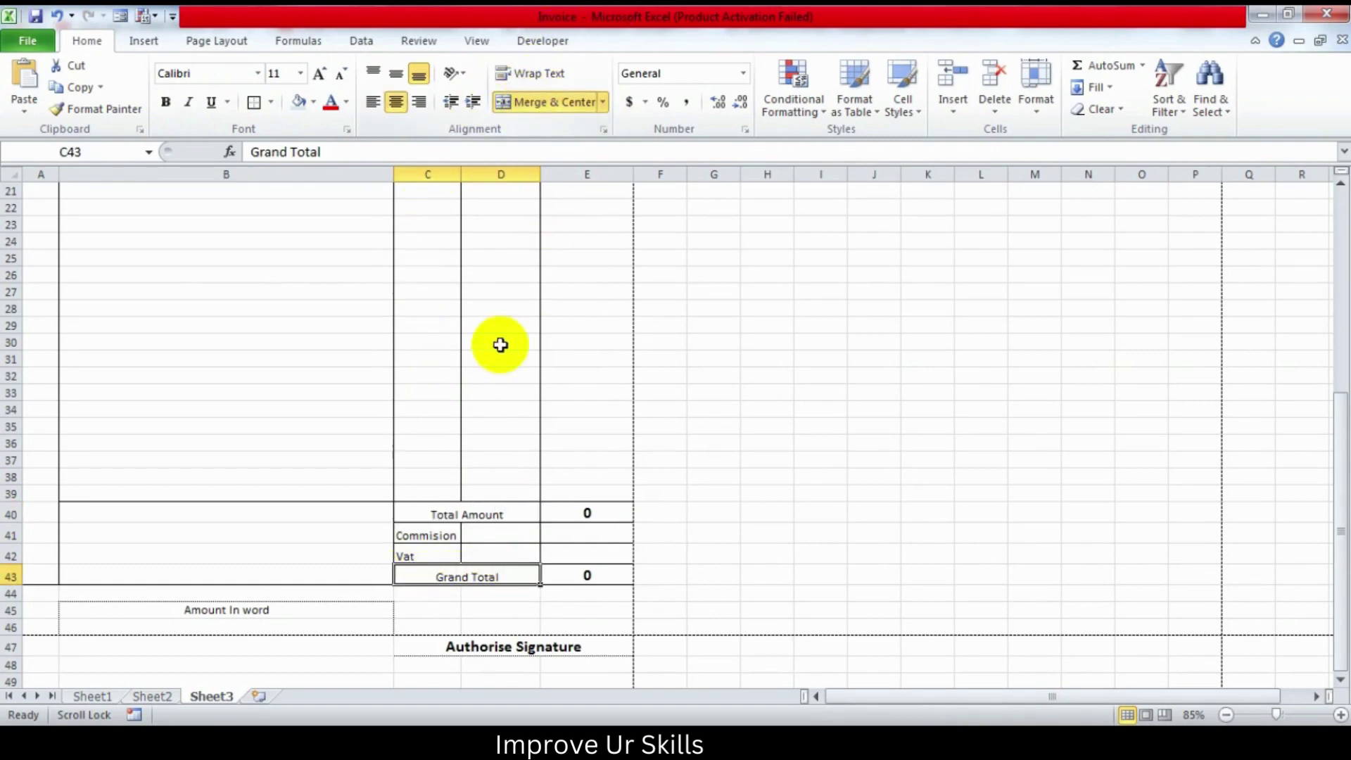
Step: Bold the Total Amount label at 16 pt and the Grand Total label at 20 pt
{"action": "left_click", "coordinate": [440, 514]}
{"action": "left_click", "coordinate": [166, 104]}
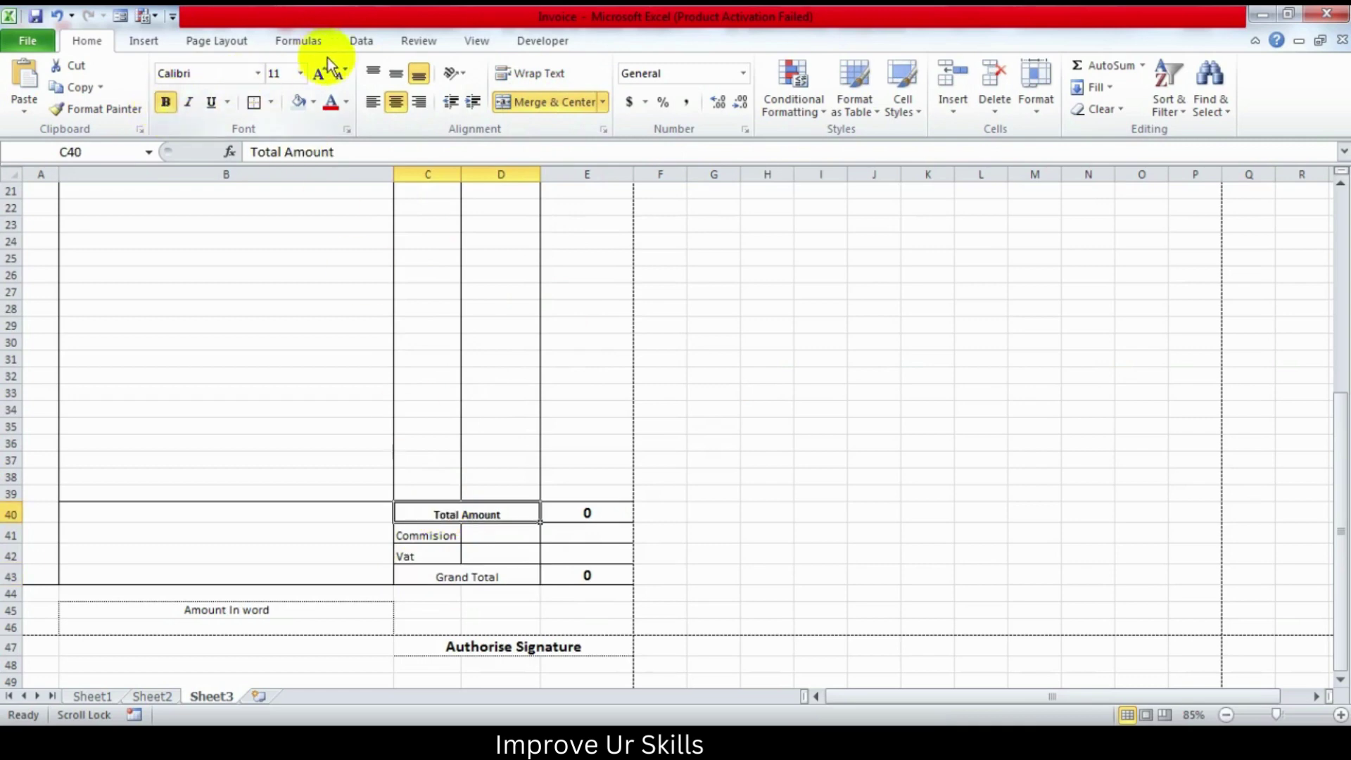
{"action": "left_click", "coordinate": [317, 76]}
{"action": "left_click", "coordinate": [317, 76]}
{"action": "left_click", "coordinate": [317, 76]}
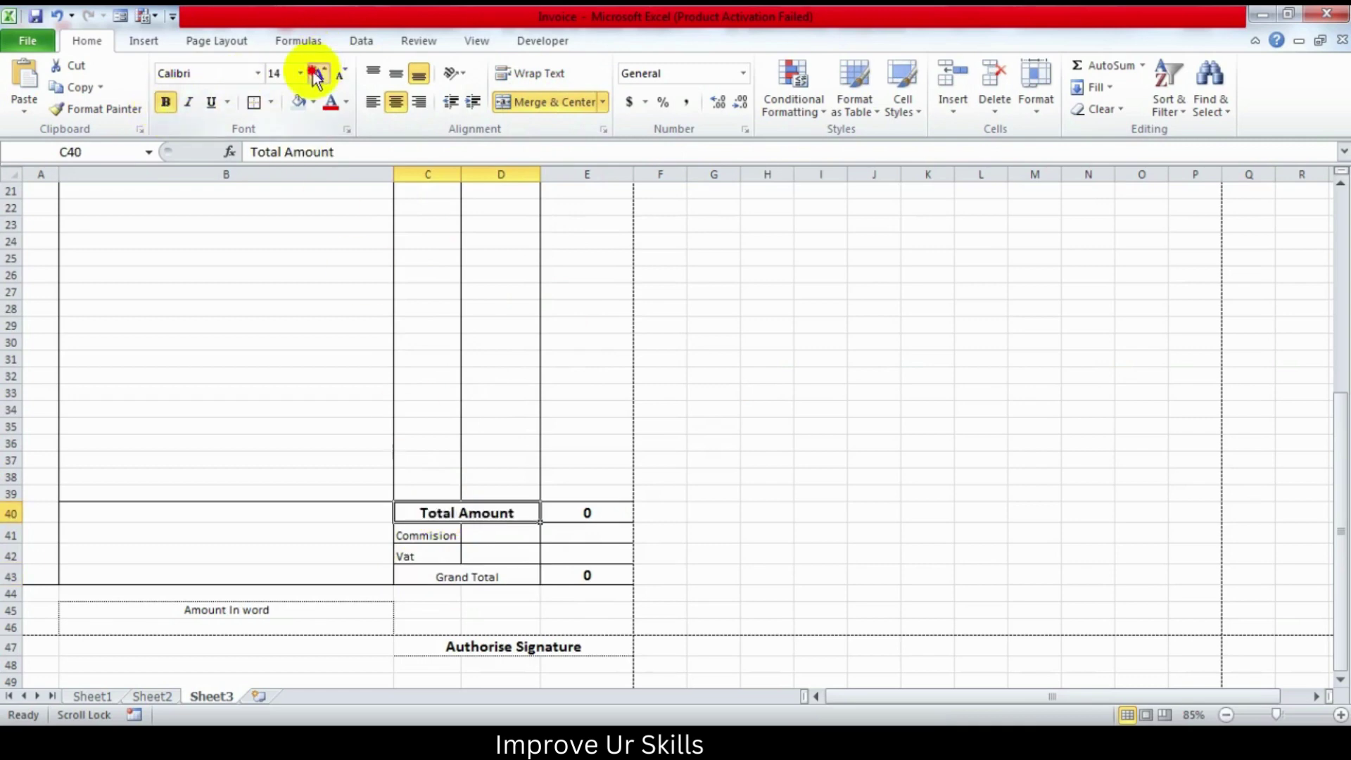
{"action": "left_click", "coordinate": [440, 582]}
{"action": "left_click", "coordinate": [167, 105]}
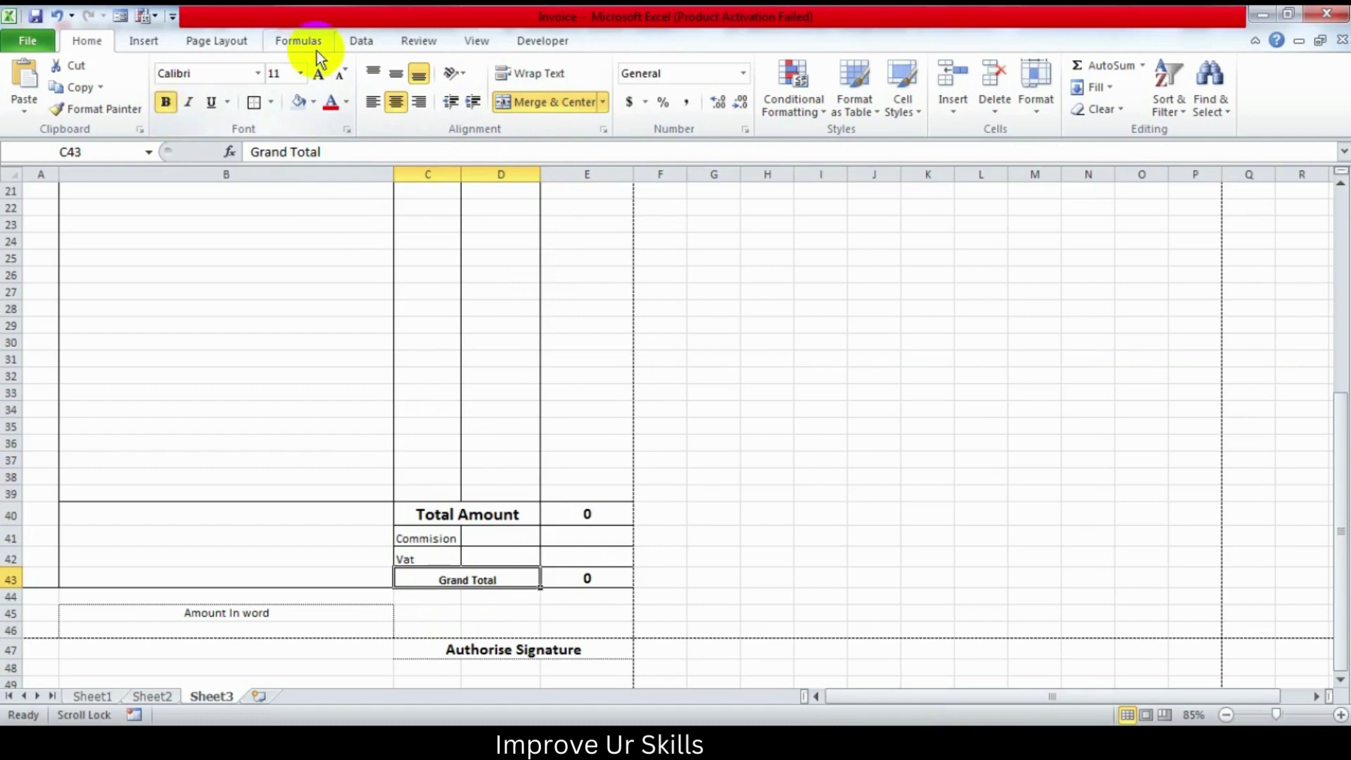
{"action": "left_click", "coordinate": [318, 74]}
{"action": "left_click", "coordinate": [318, 74]}
{"action": "left_click", "coordinate": [318, 74]}
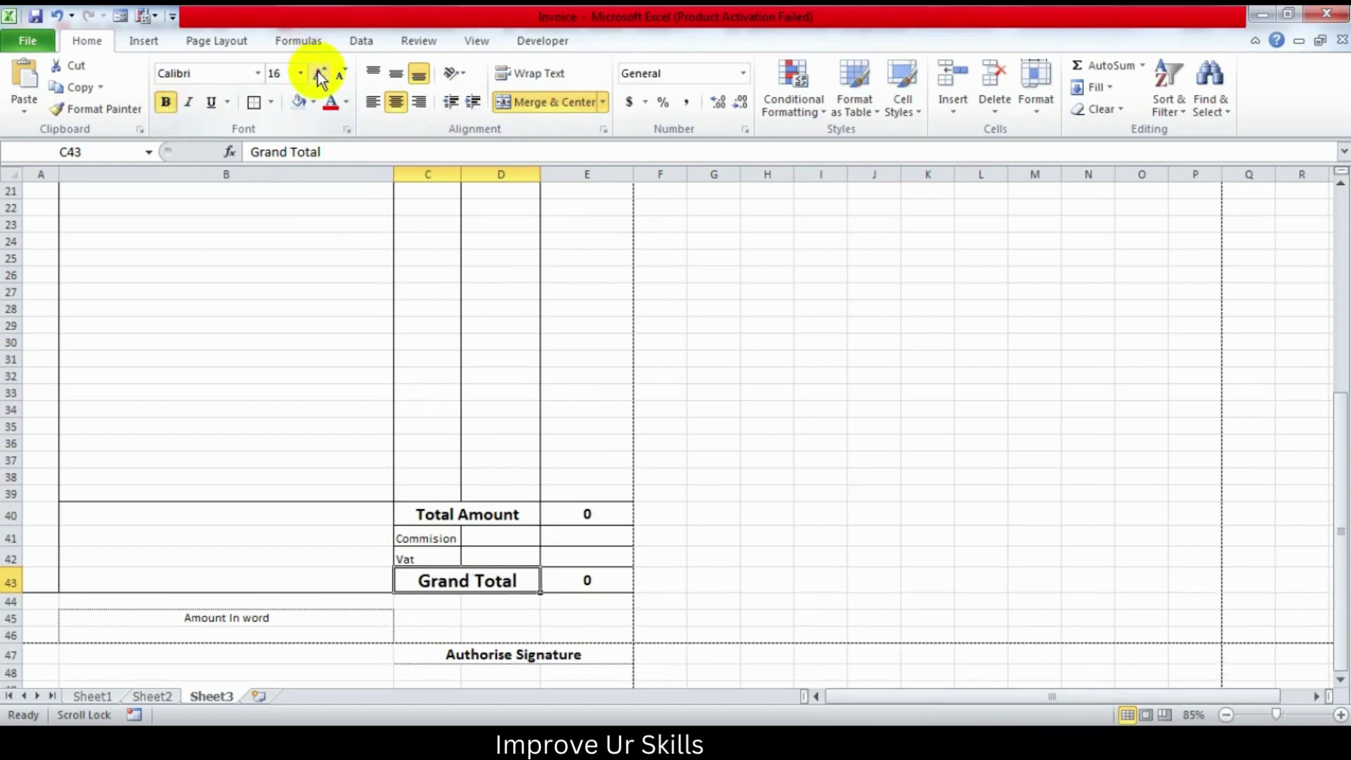
{"action": "left_click", "coordinate": [318, 74]}
{"action": "scroll", "coordinate": [825, 363], "scroll_direction": "down", "scroll_amount": 3}
Step: Adjust the height of row 25 in the product table
{"action": "left_click", "coordinate": [326, 544]}
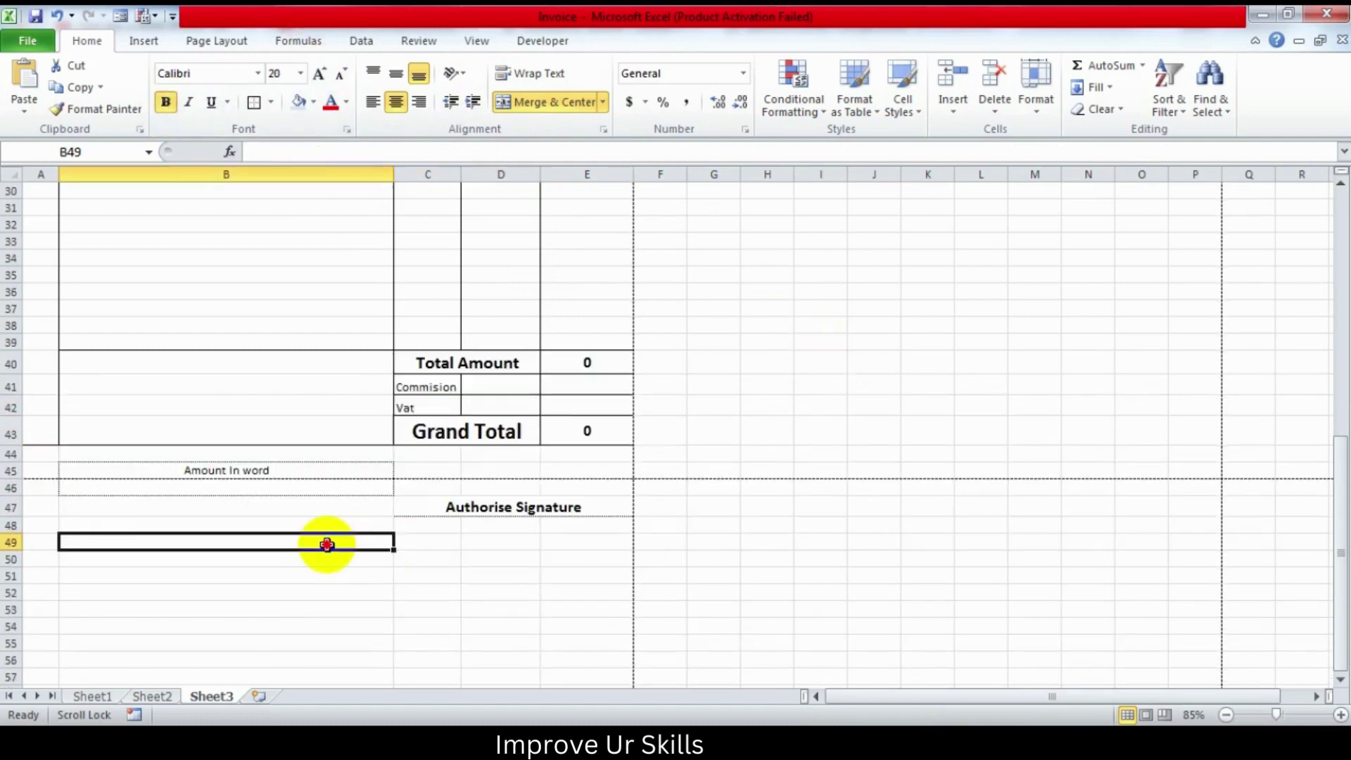
{"action": "scroll", "coordinate": [326, 543], "scroll_direction": "up", "scroll_amount": 2}
{"action": "scroll", "coordinate": [464, 655], "scroll_direction": "up", "scroll_amount": 1}
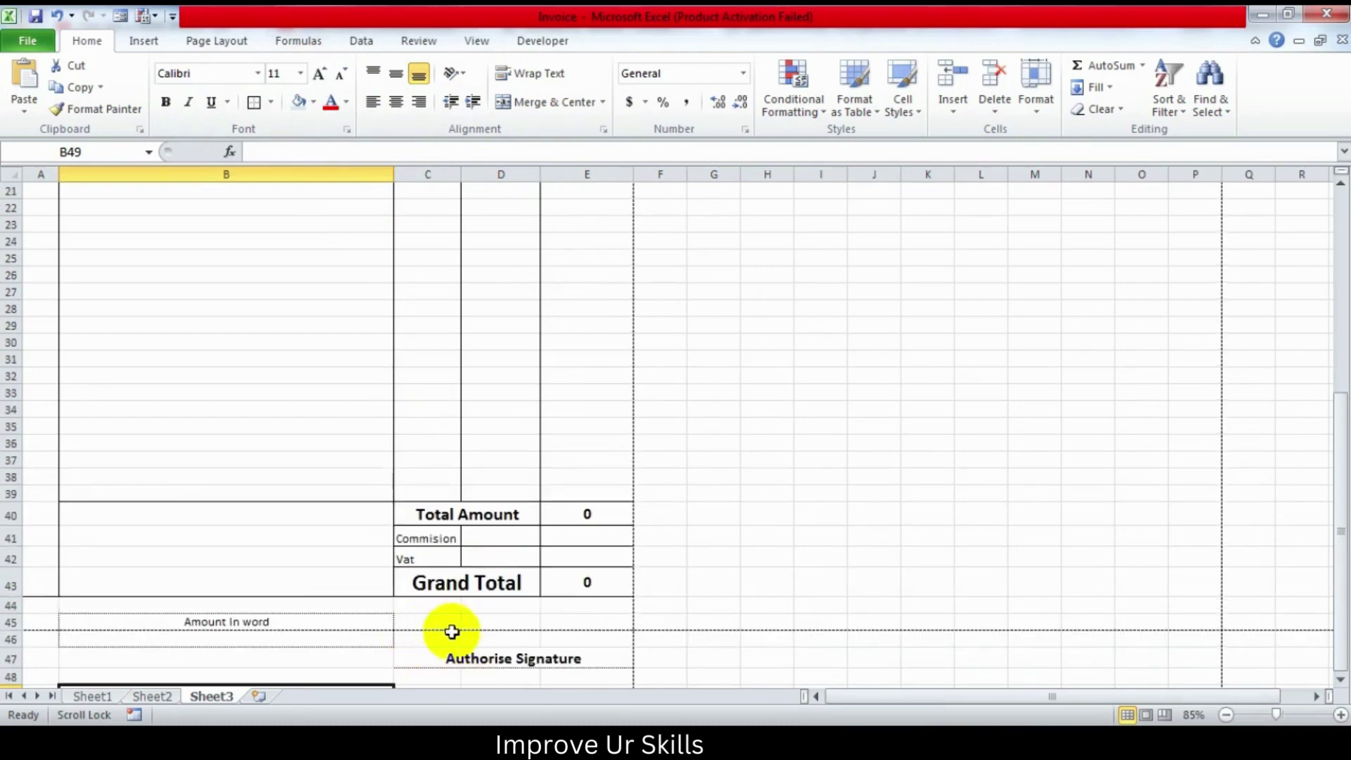
{"action": "scroll", "coordinate": [627, 667], "scroll_direction": "up", "scroll_amount": 1}
{"action": "scroll", "coordinate": [627, 666], "scroll_direction": "up", "scroll_amount": 2}
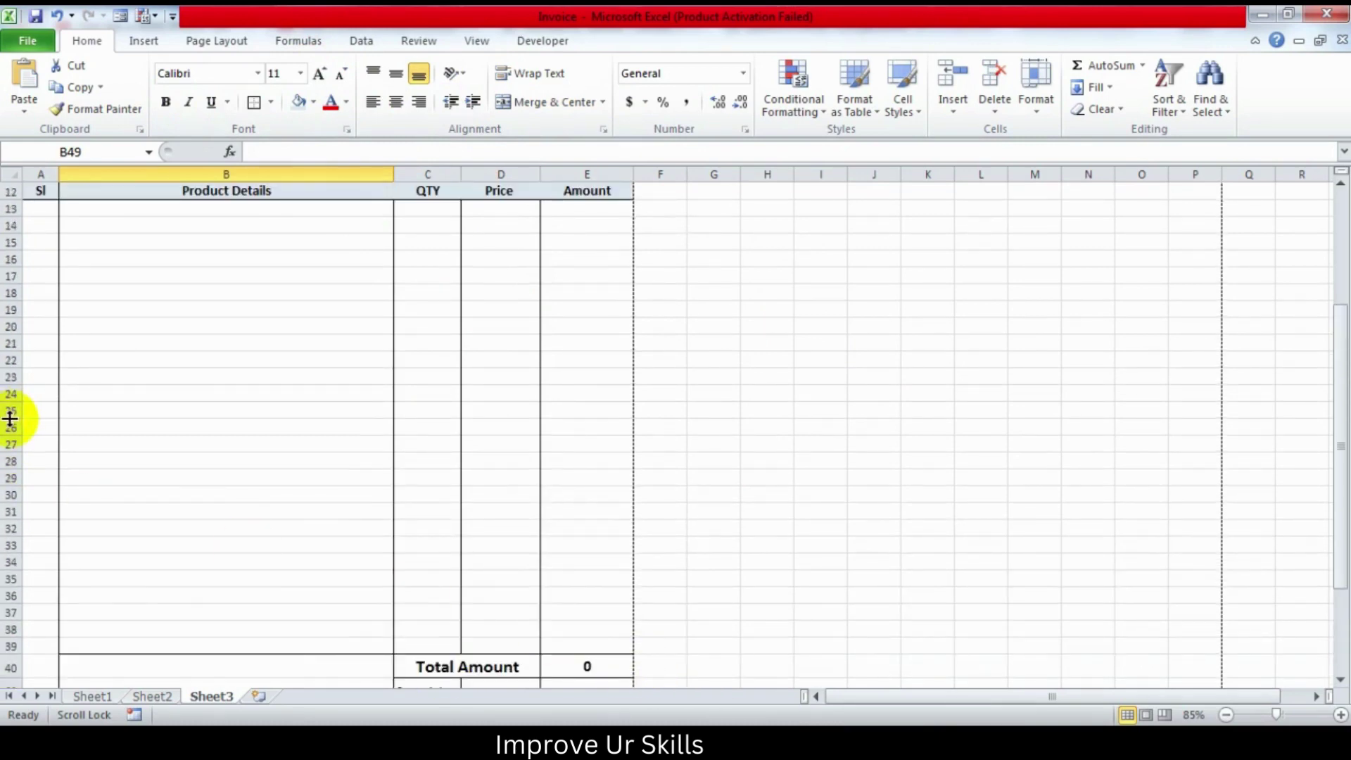
{"action": "left_click_drag", "start_coordinate": [10, 420], "coordinate": [9, 443]}
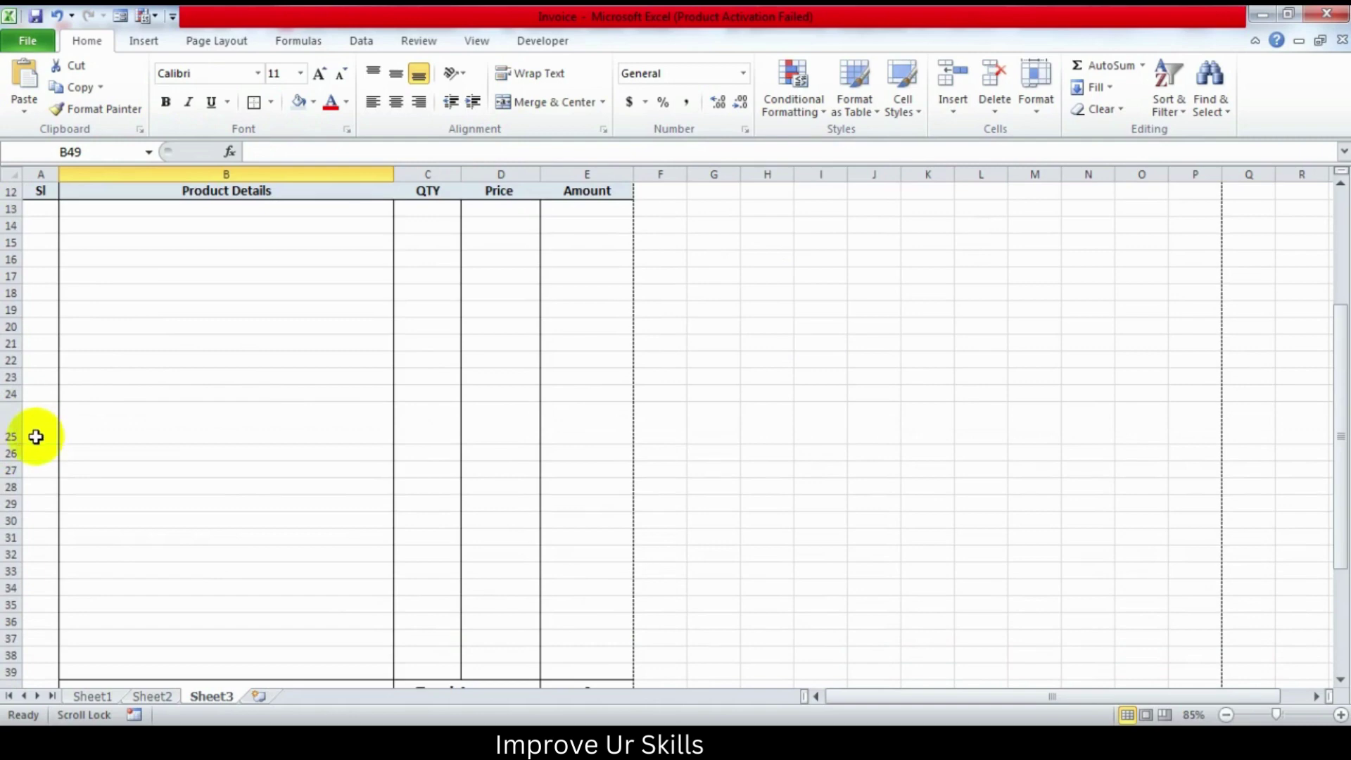
{"action": "scroll", "coordinate": [36, 437], "scroll_direction": "down", "scroll_amount": 8}
{"action": "scroll", "coordinate": [18, 416], "scroll_direction": "up", "scroll_amount": 2}
{"action": "scroll", "coordinate": [40, 383], "scroll_direction": "up", "scroll_amount": 2}
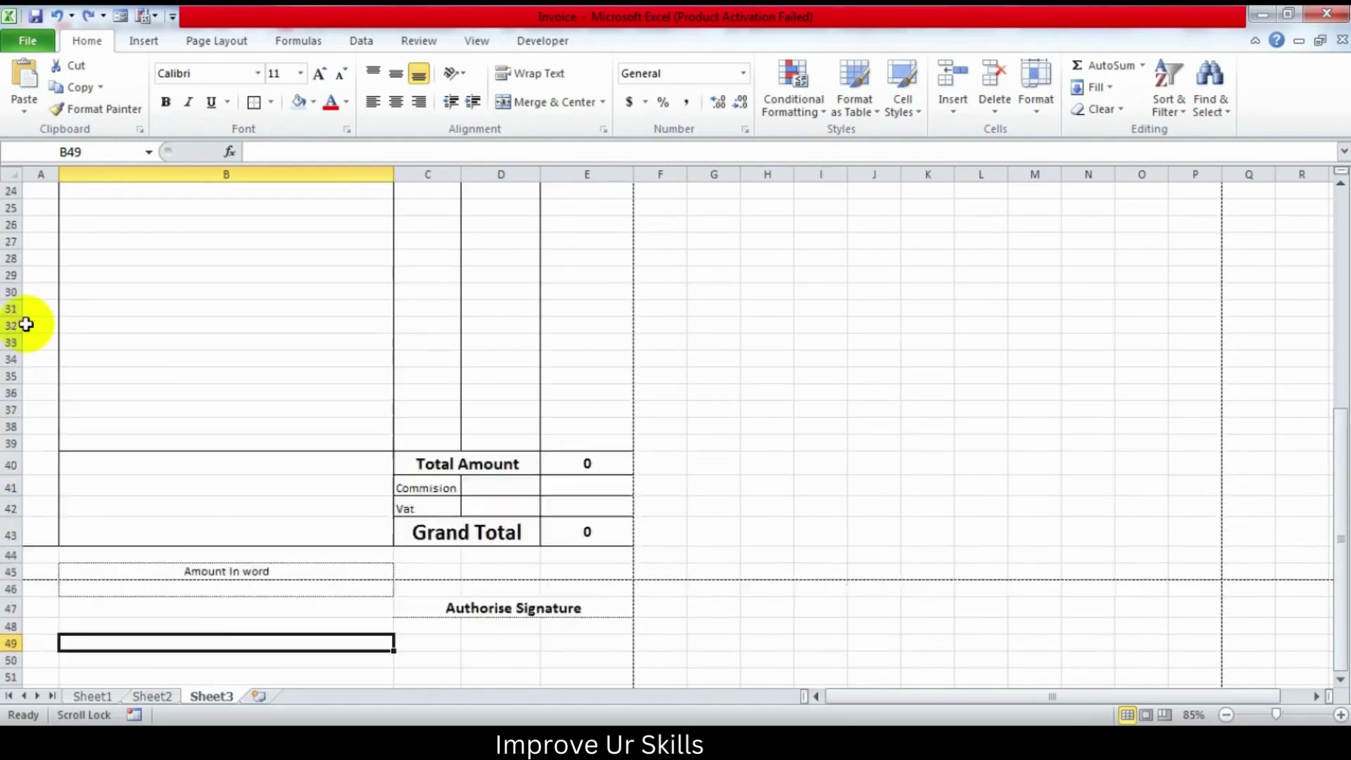
{"action": "scroll", "coordinate": [26, 325], "scroll_direction": "up", "scroll_amount": 1}
Step: Shrink rows 21–24 to a smaller uniform height
{"action": "left_click_drag", "start_coordinate": [4, 278], "coordinate": [9, 262]}
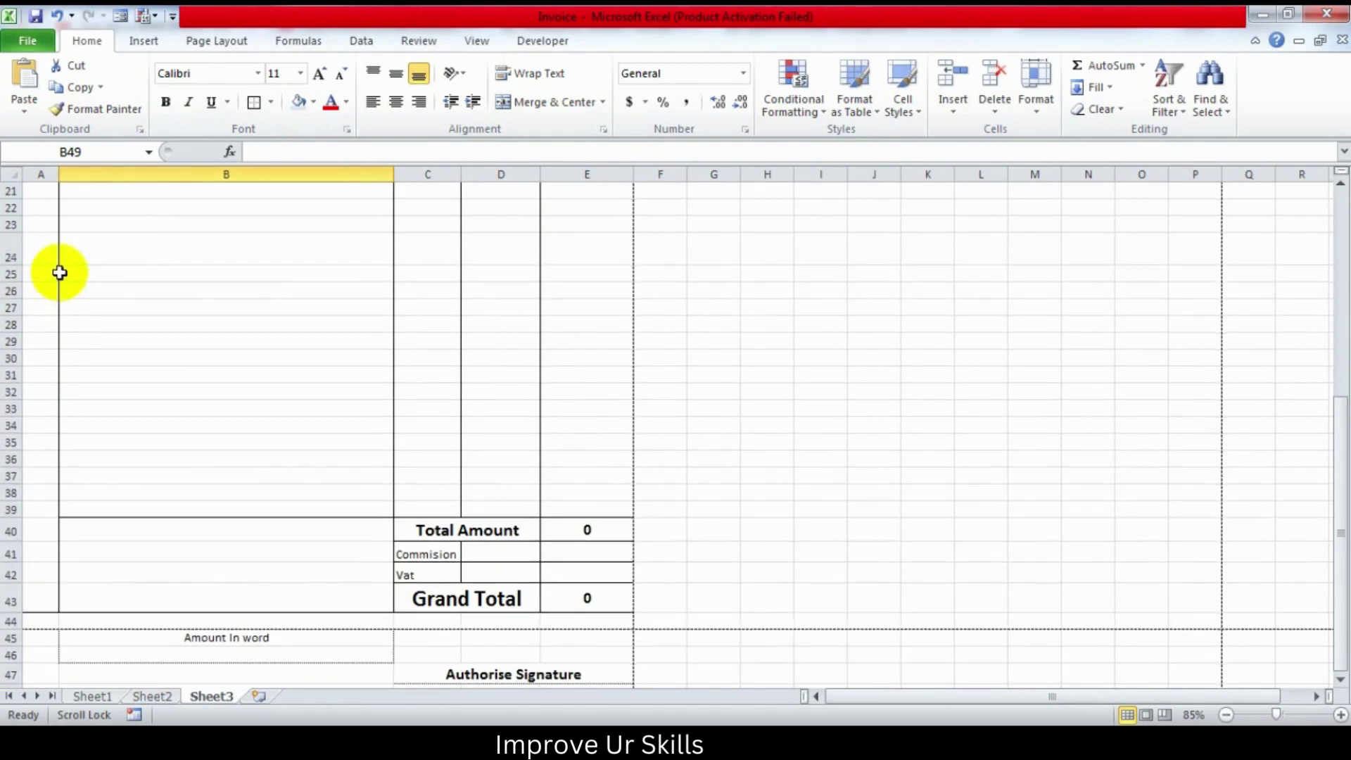
{"action": "scroll", "coordinate": [59, 272], "scroll_direction": "up", "scroll_amount": 1}
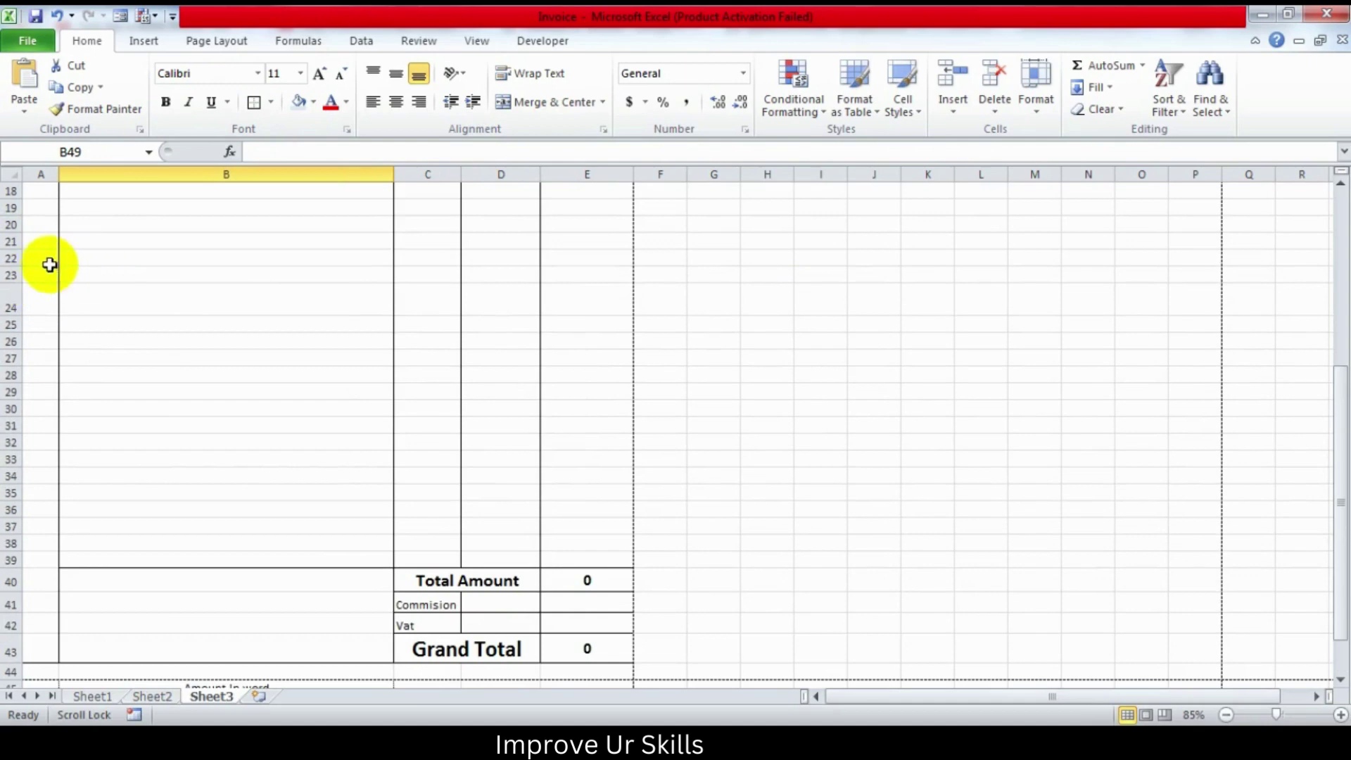
{"action": "left_click_drag", "start_coordinate": [9, 243], "coordinate": [6, 290]}
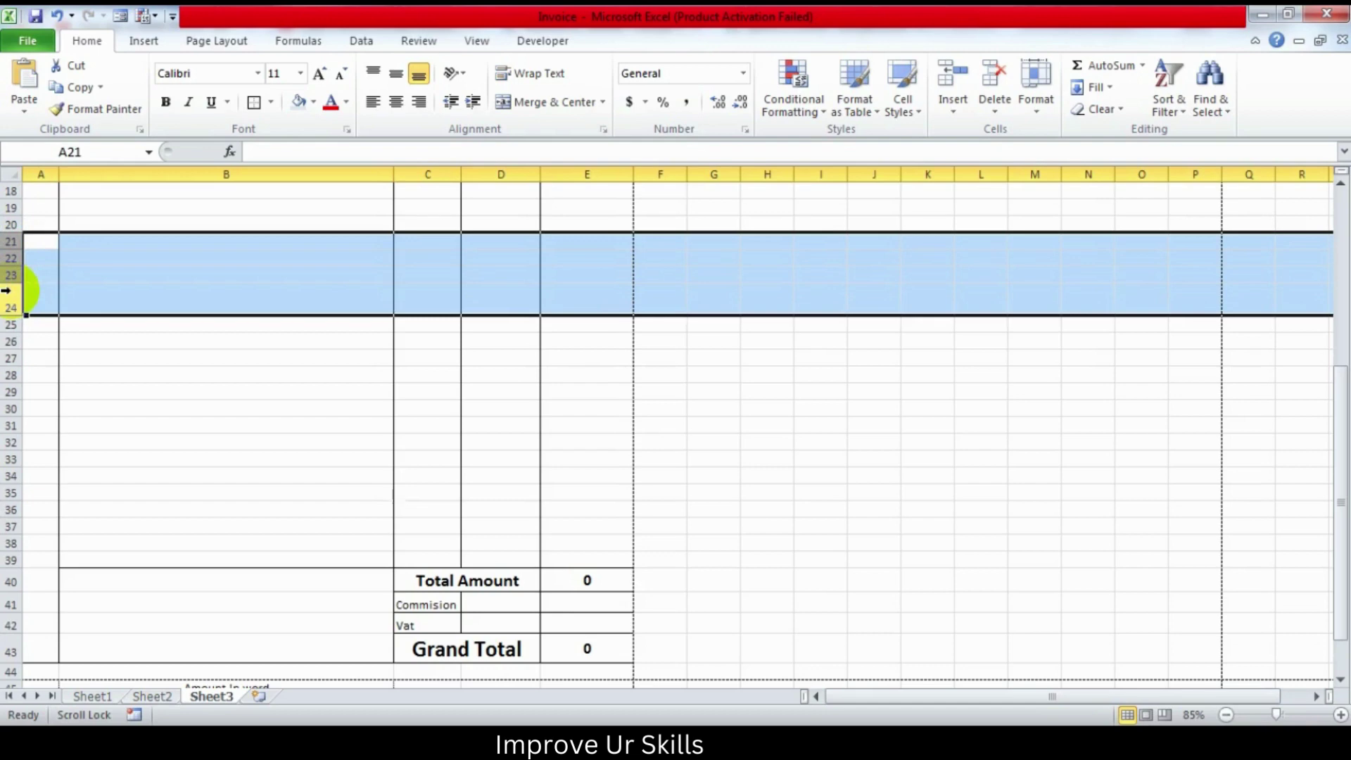
{"action": "left_click_drag", "start_coordinate": [6, 290], "coordinate": [8, 291]}
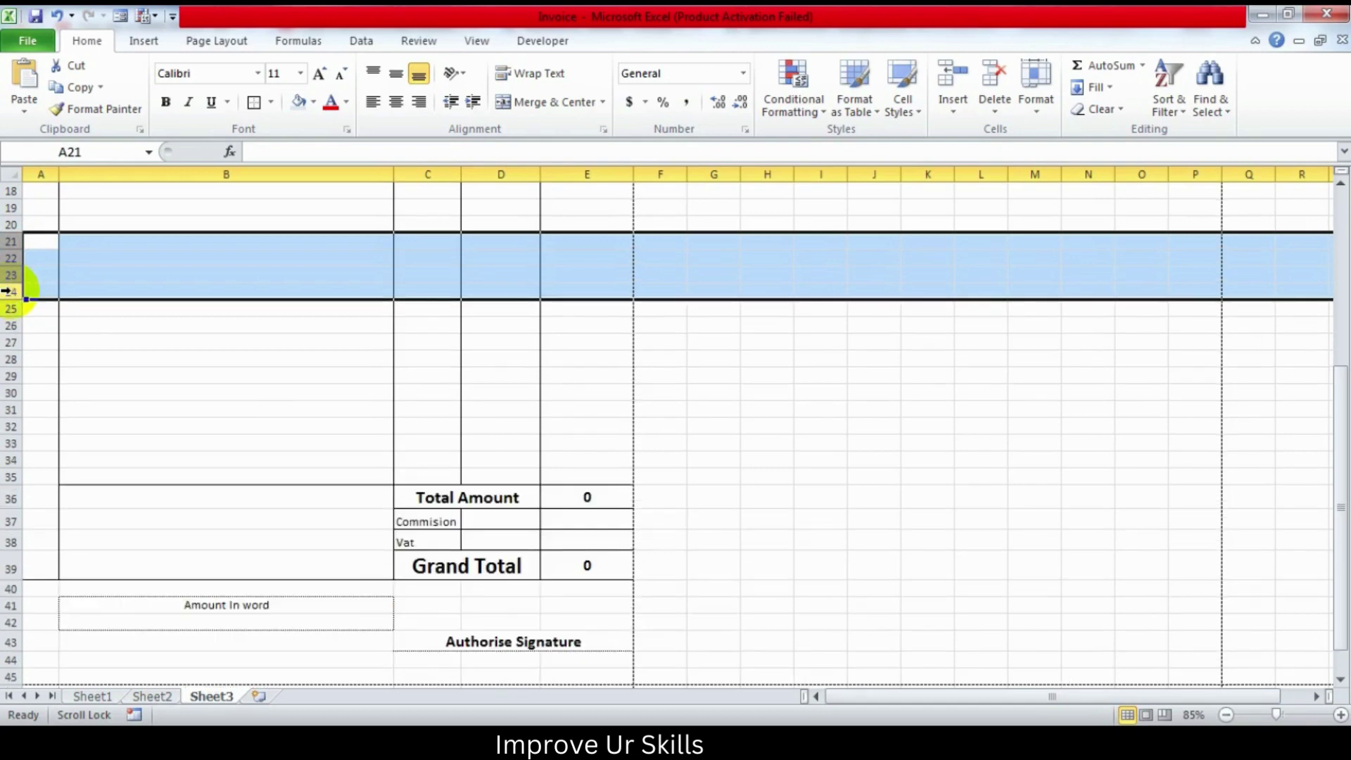
{"action": "left_click", "coordinate": [775, 483]}
{"action": "scroll", "coordinate": [775, 483], "scroll_direction": "down", "scroll_amount": 1}
{"action": "scroll", "coordinate": [775, 483], "scroll_direction": "down", "scroll_amount": 3}
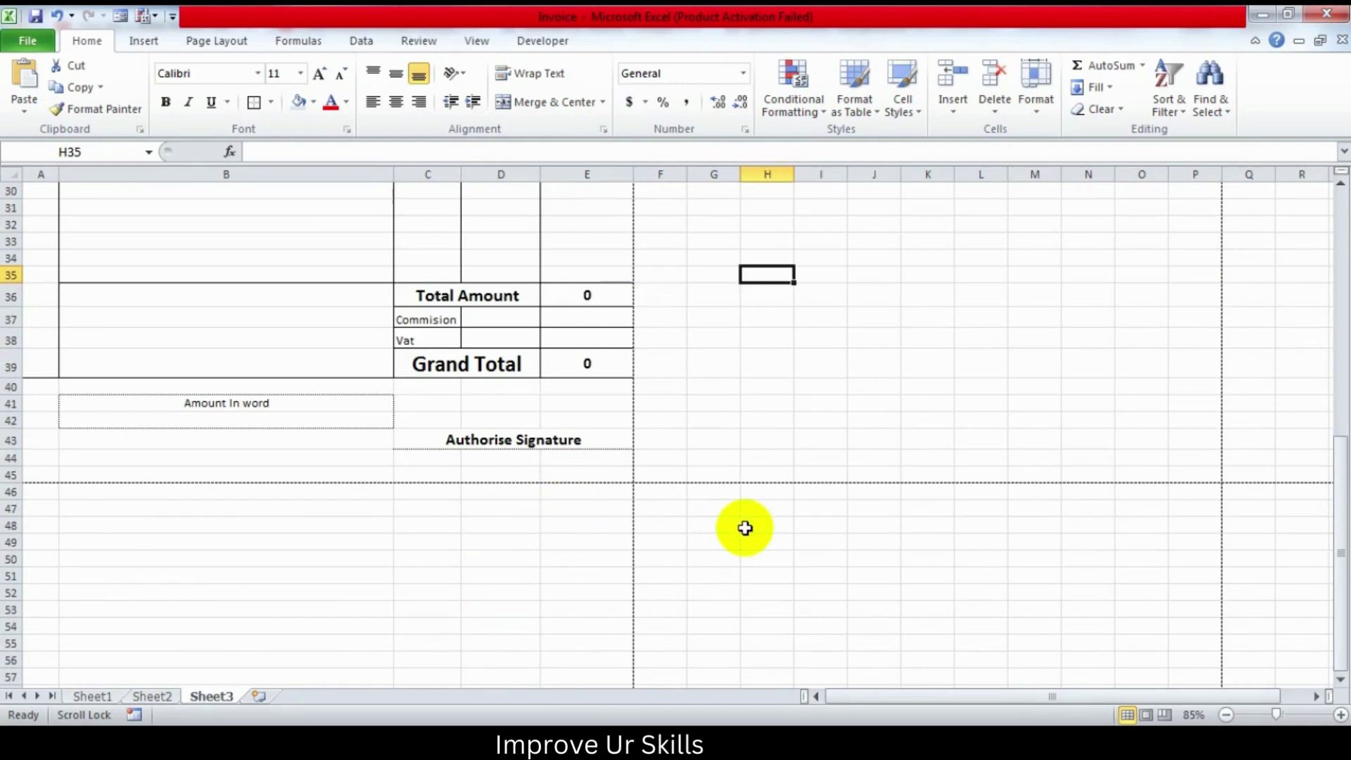
Step: Insert the Logo picture from the EXCELL FOR YOUTUBE folder into the sheet
{"action": "scroll", "coordinate": [746, 528], "scroll_direction": "up", "scroll_amount": 8}
{"action": "scroll", "coordinate": [745, 528], "scroll_direction": "up", "scroll_amount": 2}
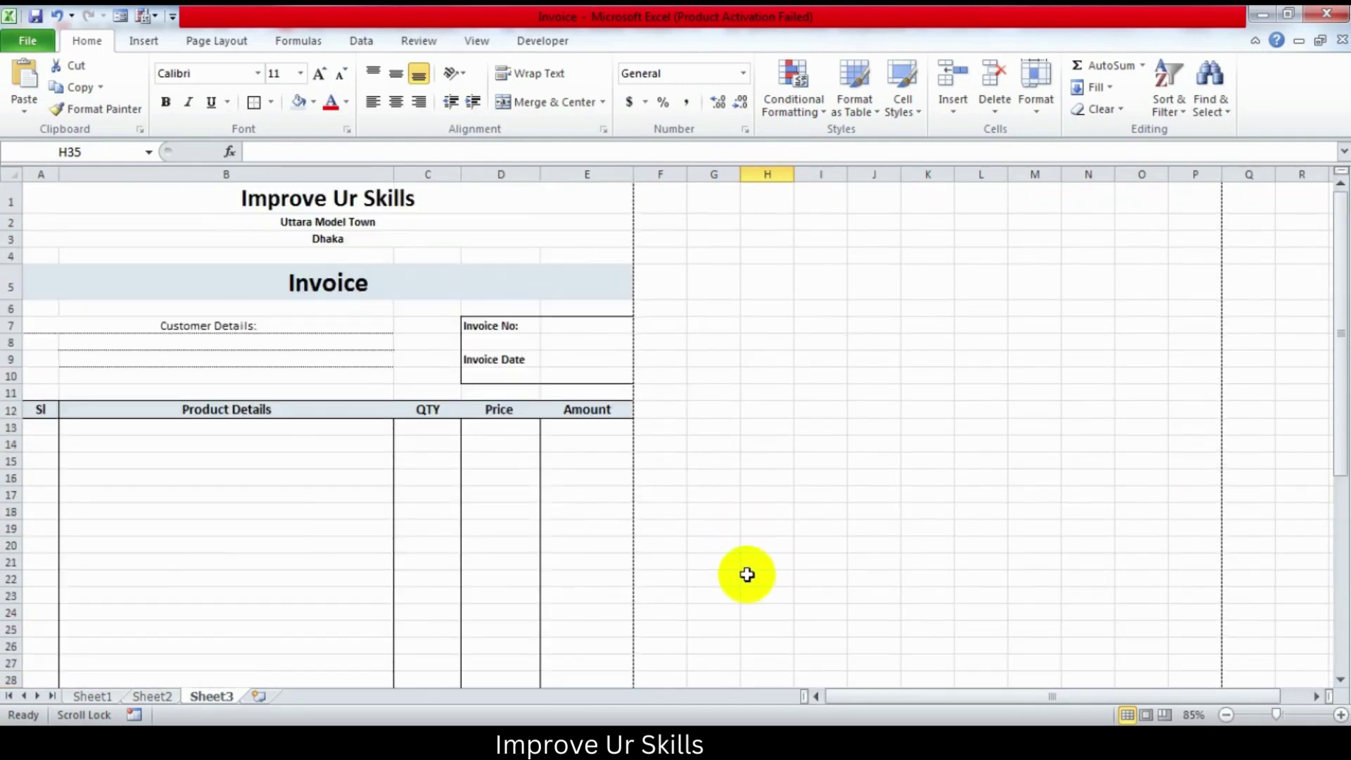
{"action": "left_click", "coordinate": [161, 40]}
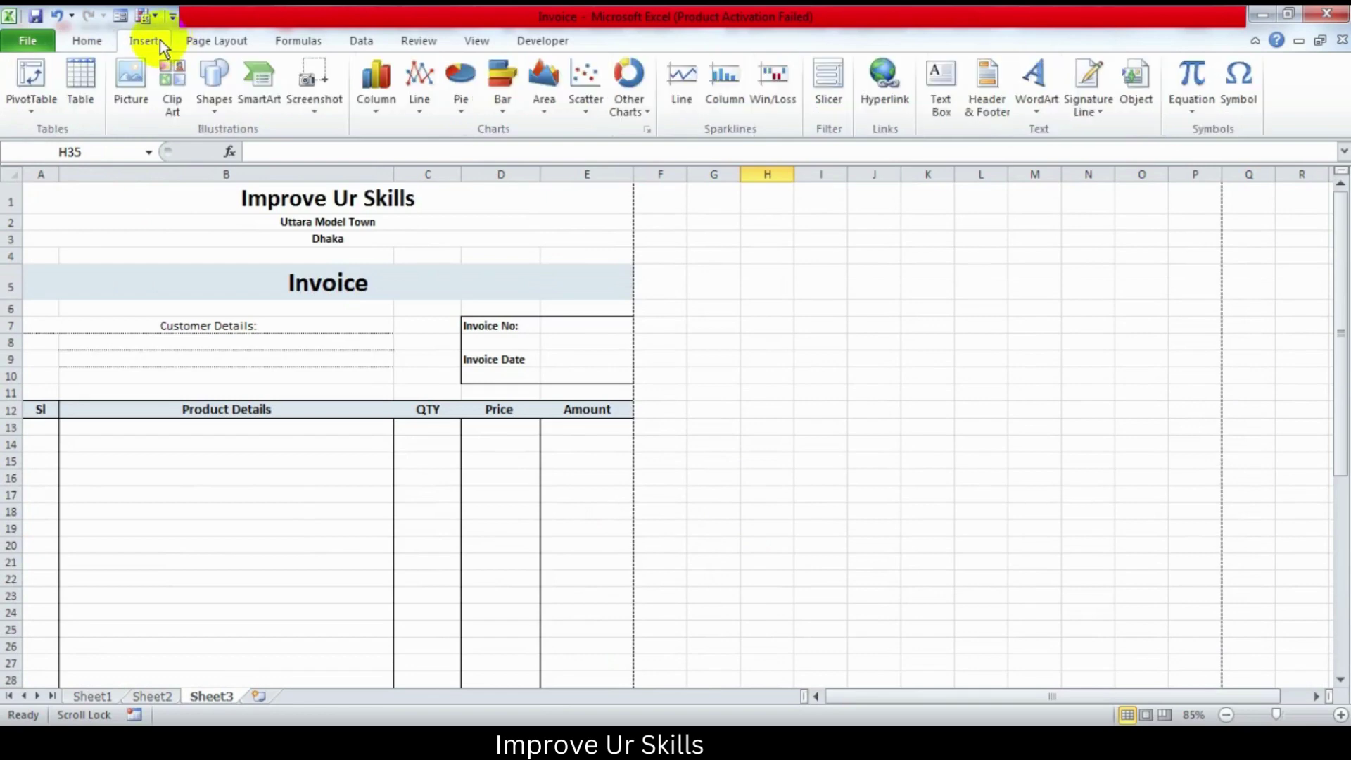
{"action": "left_click", "coordinate": [121, 92]}
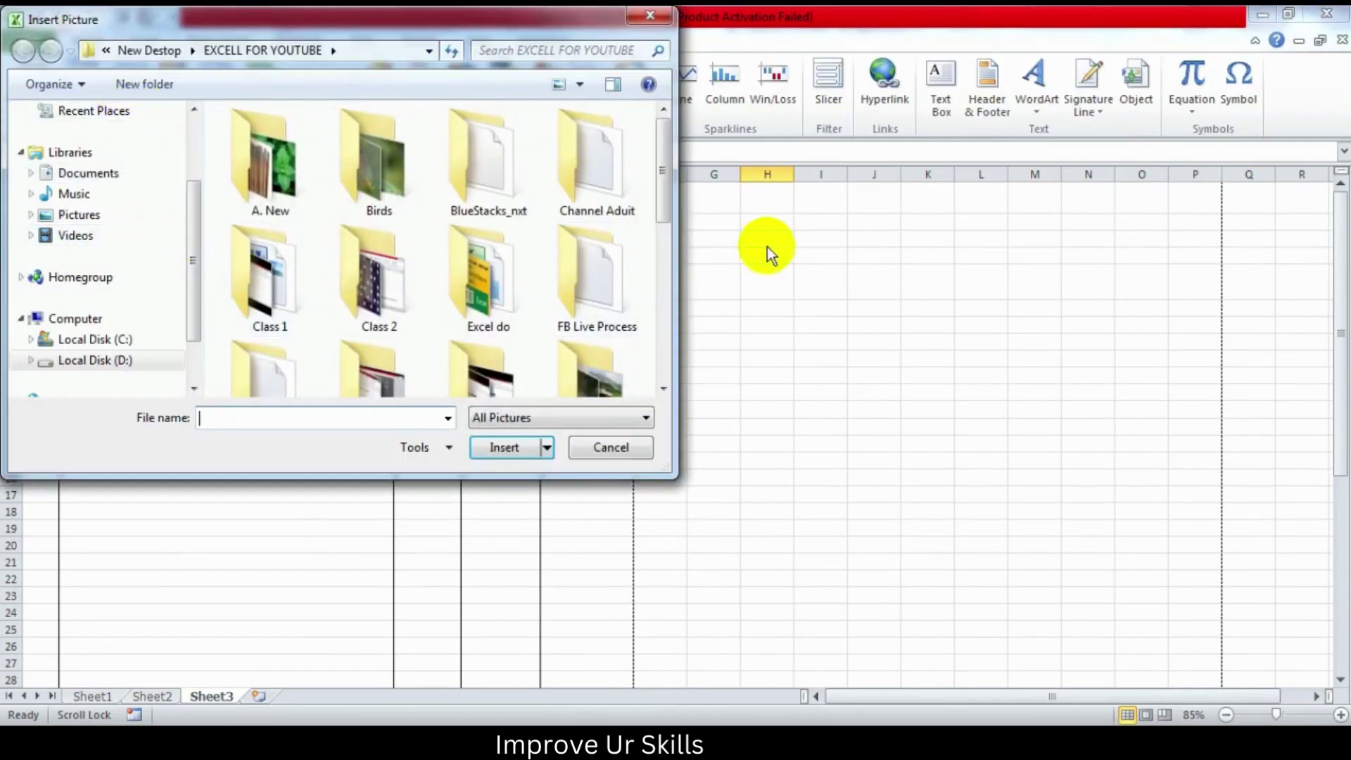
{"action": "left_click_drag", "start_coordinate": [656, 154], "coordinate": [657, 348]}
{"action": "left_click", "coordinate": [385, 315]}
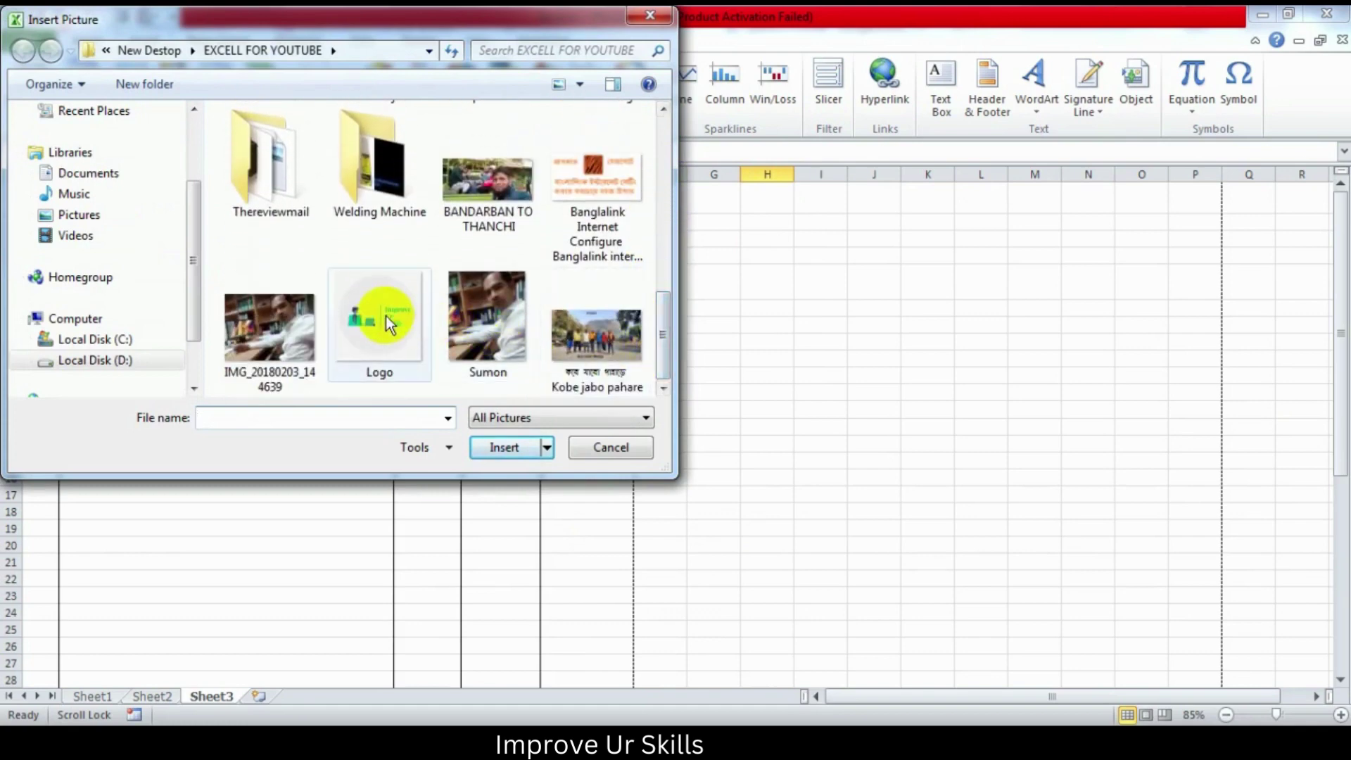
{"action": "double_click", "coordinate": [379, 309]}
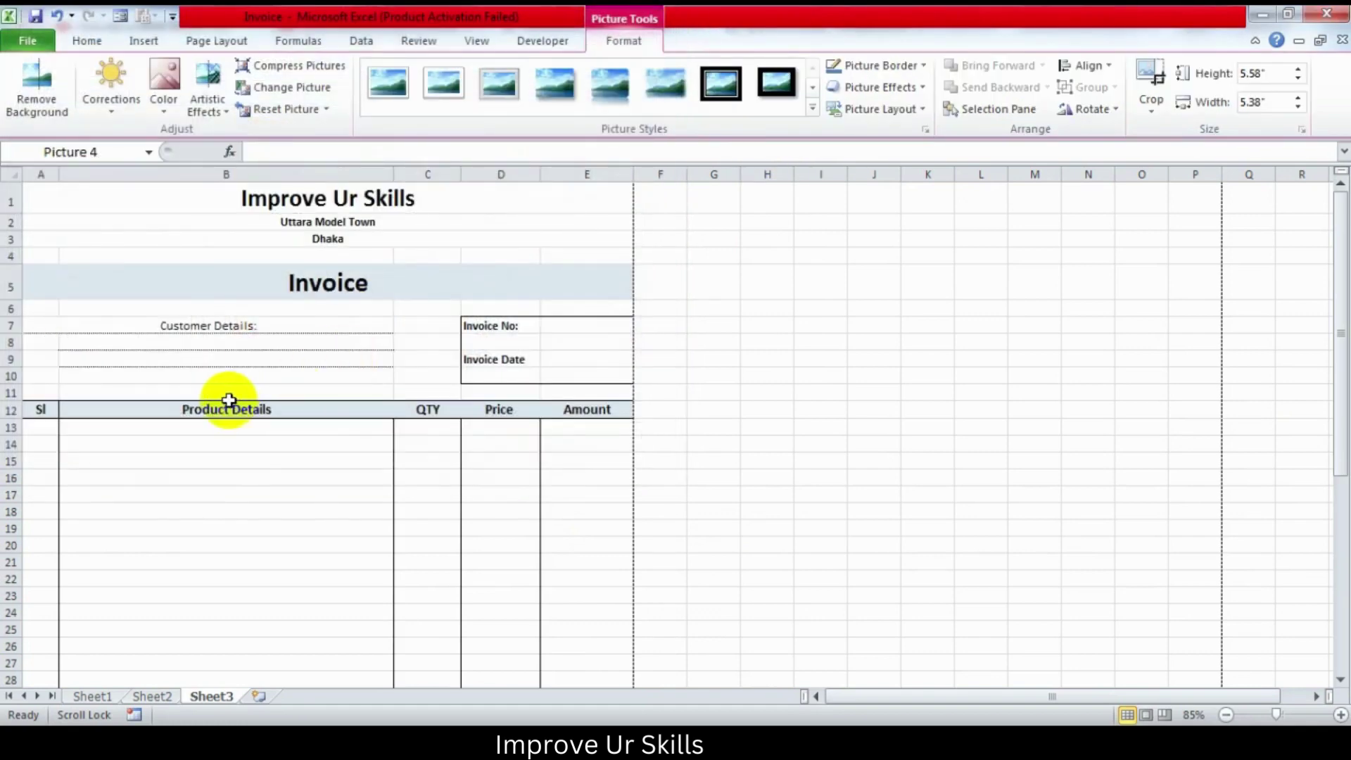
Step: Shrink the Logo picture to about 0.82" by 0.78"
{"action": "scroll", "coordinate": [389, 497], "scroll_direction": "down", "scroll_amount": 4}
{"action": "scroll", "coordinate": [389, 498], "scroll_direction": "up", "scroll_amount": 4}
{"action": "scroll", "coordinate": [390, 497], "scroll_direction": "down", "scroll_amount": 4}
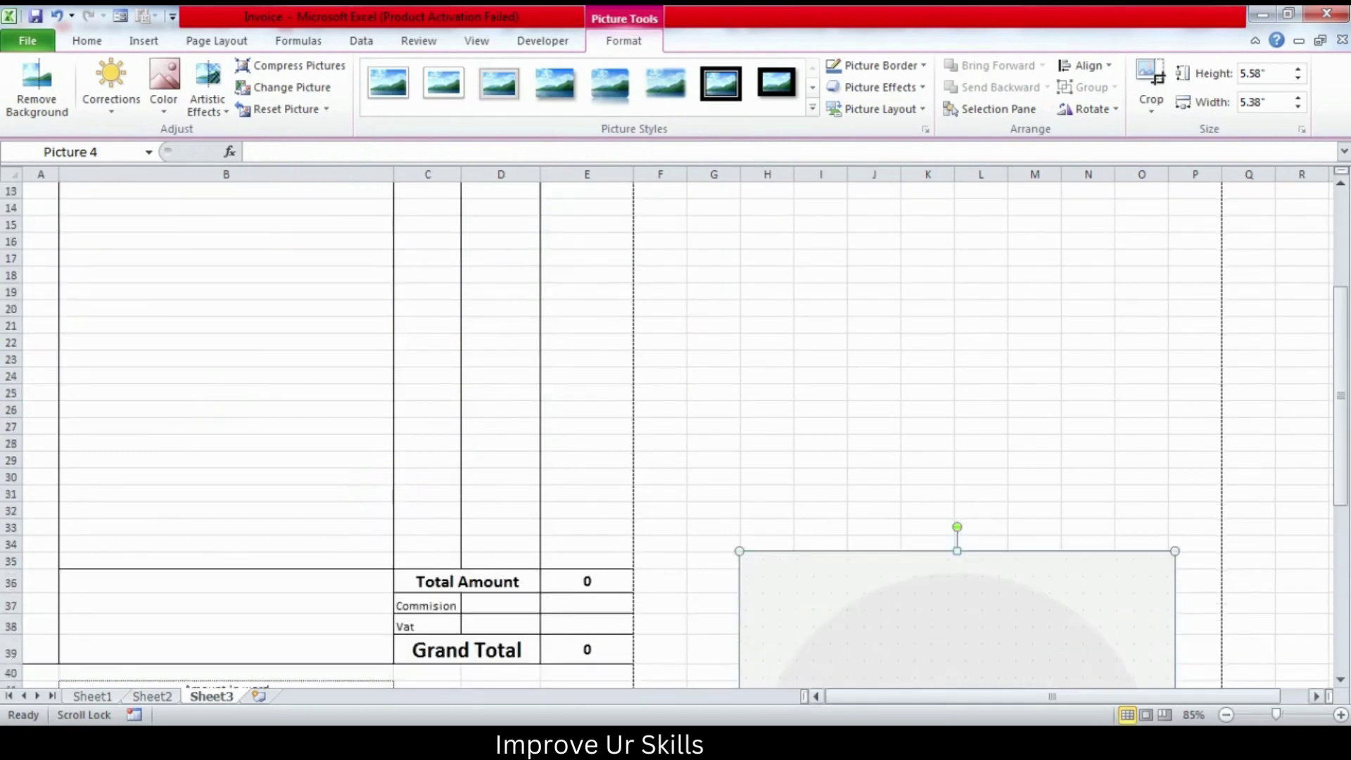
{"action": "scroll", "coordinate": [995, 603], "scroll_direction": "down", "scroll_amount": 5}
{"action": "left_click_drag", "start_coordinate": [980, 564], "coordinate": [799, 441]}
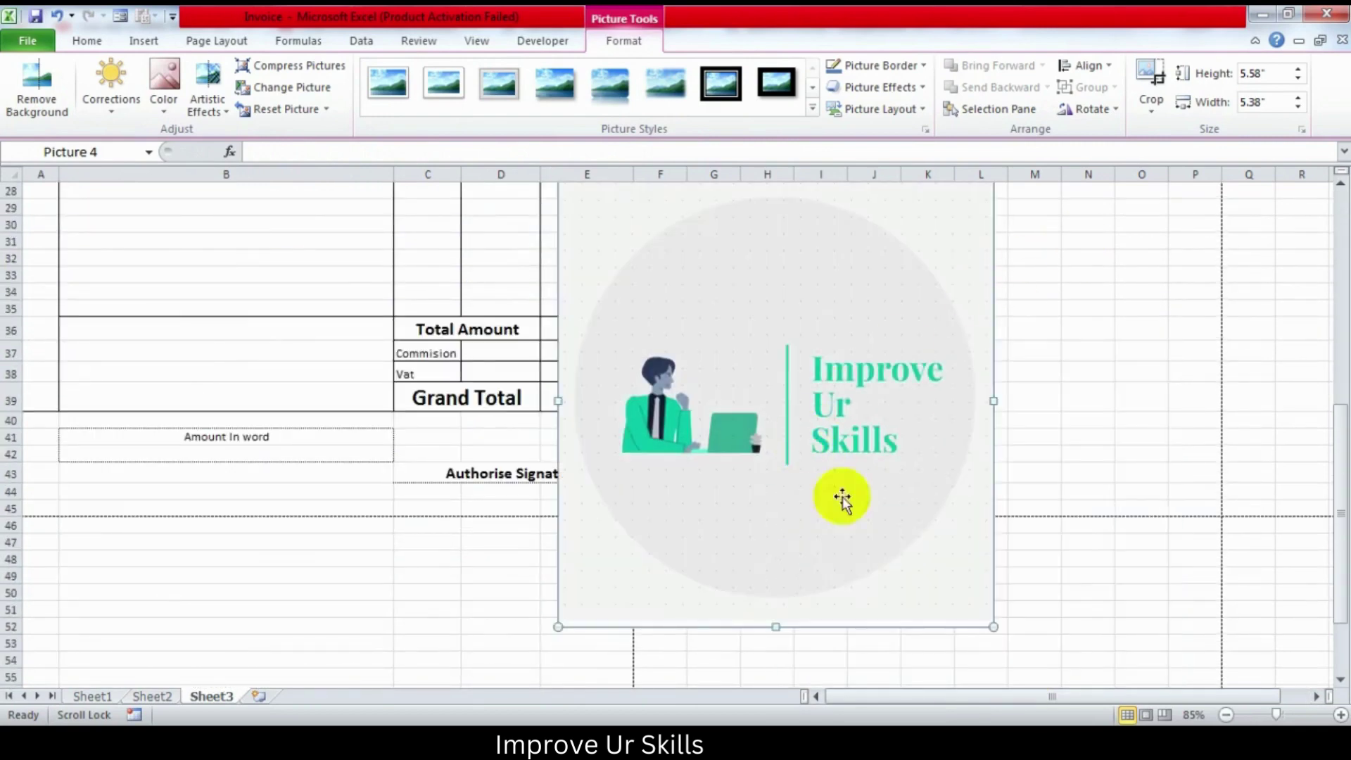
{"action": "left_click", "coordinate": [986, 626]}
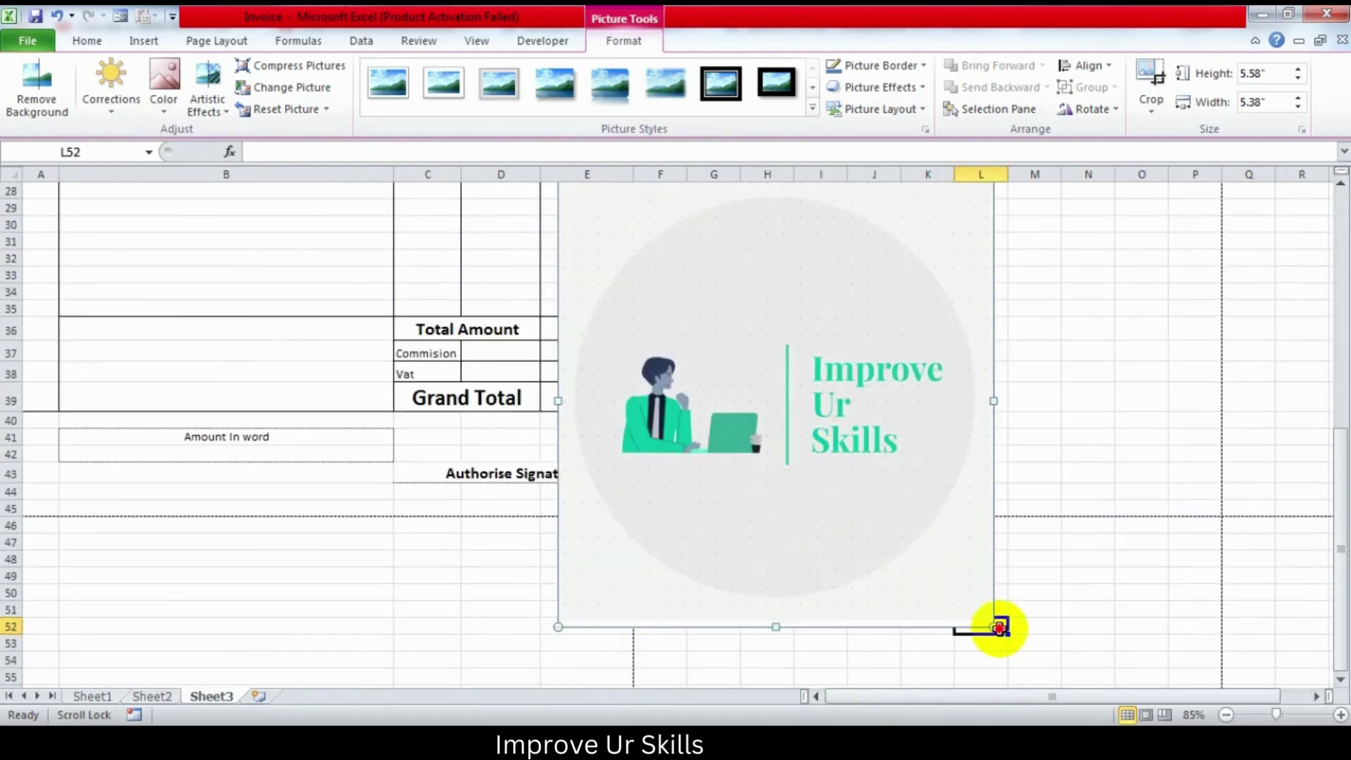
{"action": "left_click", "coordinate": [934, 609]}
{"action": "mouse_move", "coordinate": [994, 627]}
{"action": "left_mouse_down"}
{"action": "mouse_move", "coordinate": [804, 408]}
{"action": "mouse_move", "coordinate": [625, 256]}
{"action": "left_mouse_up"}
Step: Move the logo to the top-left corner beside Improve Ur Skills
{"action": "scroll", "coordinate": [697, 350], "scroll_direction": "up", "scroll_amount": 3}
{"action": "scroll", "coordinate": [676, 510], "scroll_direction": "up", "scroll_amount": 3}
{"action": "scroll", "coordinate": [634, 598], "scroll_direction": "up", "scroll_amount": 3}
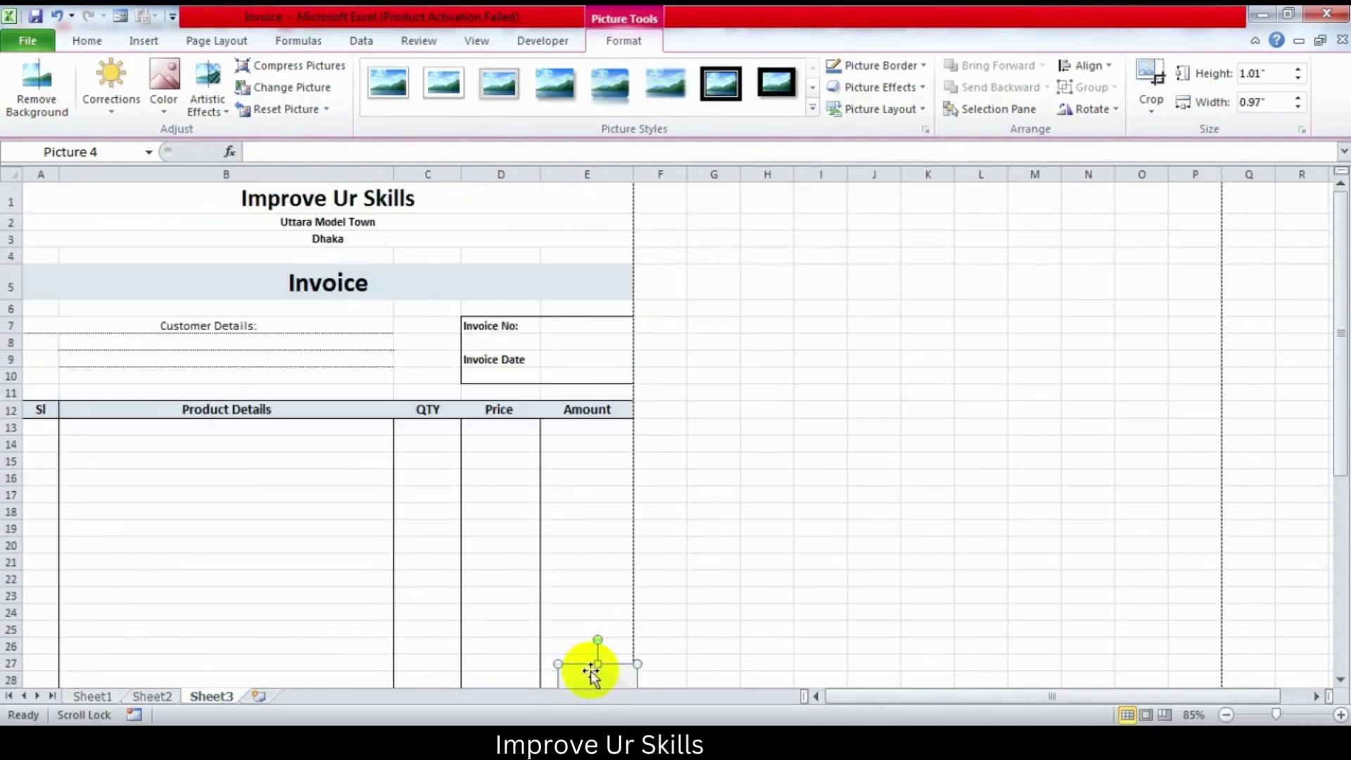
{"action": "mouse_move", "coordinate": [593, 682]}
{"action": "left_mouse_down"}
{"action": "mouse_move", "coordinate": [51, 184]}
{"action": "mouse_move", "coordinate": [99, 233]}
{"action": "mouse_move", "coordinate": [96, 251]}
{"action": "left_mouse_up"}
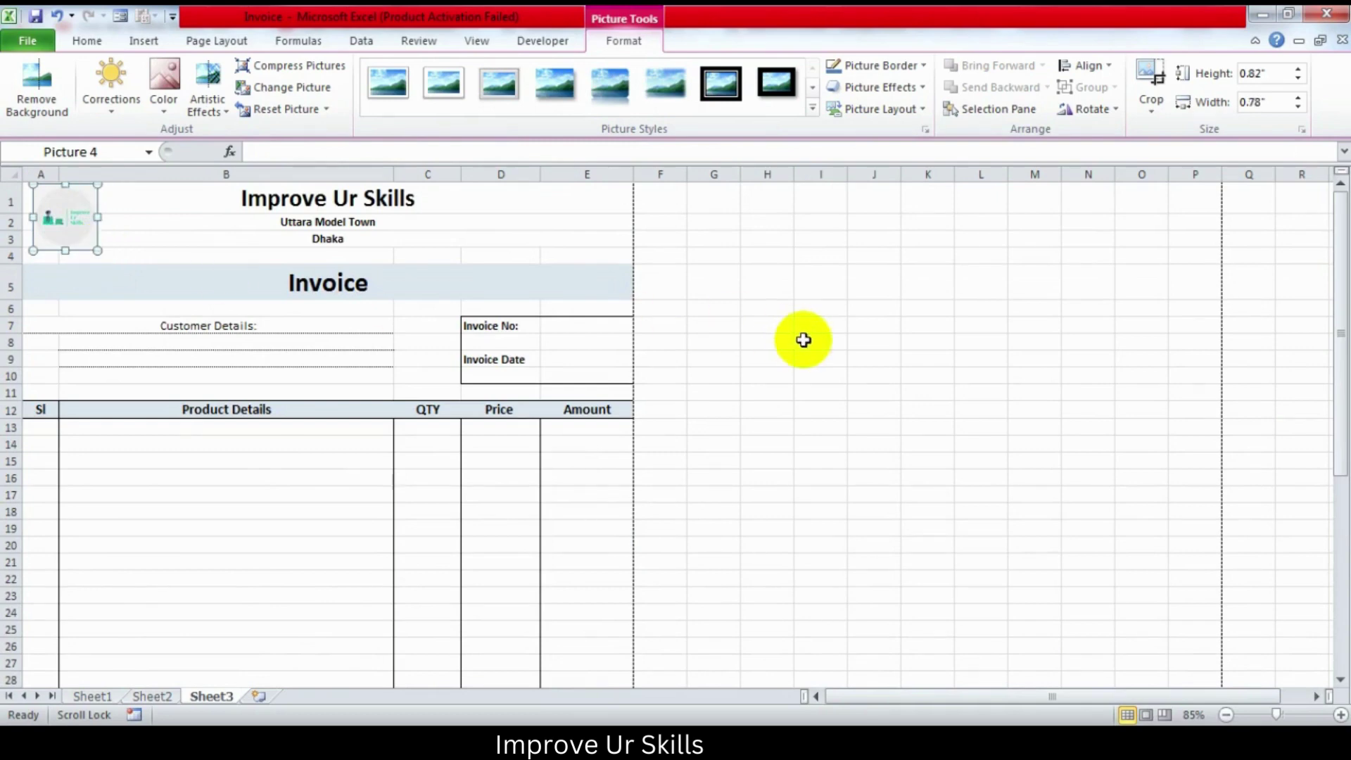
{"action": "left_click", "coordinate": [821, 343]}
{"action": "scroll", "coordinate": [573, 324], "scroll_direction": "down", "scroll_amount": 3}
{"action": "scroll", "coordinate": [528, 338], "scroll_direction": "down", "scroll_amount": 4}
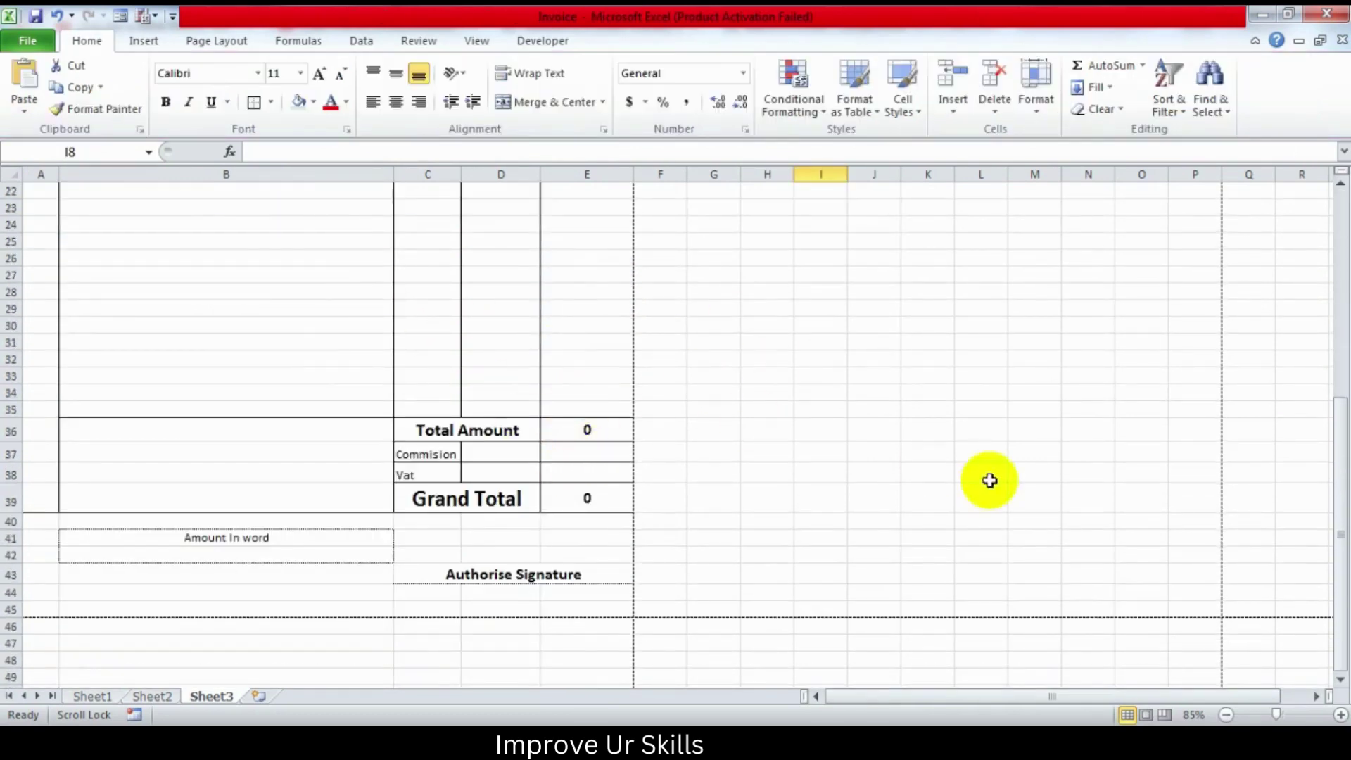
{"action": "scroll", "coordinate": [575, 443], "scroll_direction": "down", "scroll_amount": 1}
Step: Centre the Amount In word label and shade the box below it light grey
{"action": "left_click", "coordinate": [166, 478]}
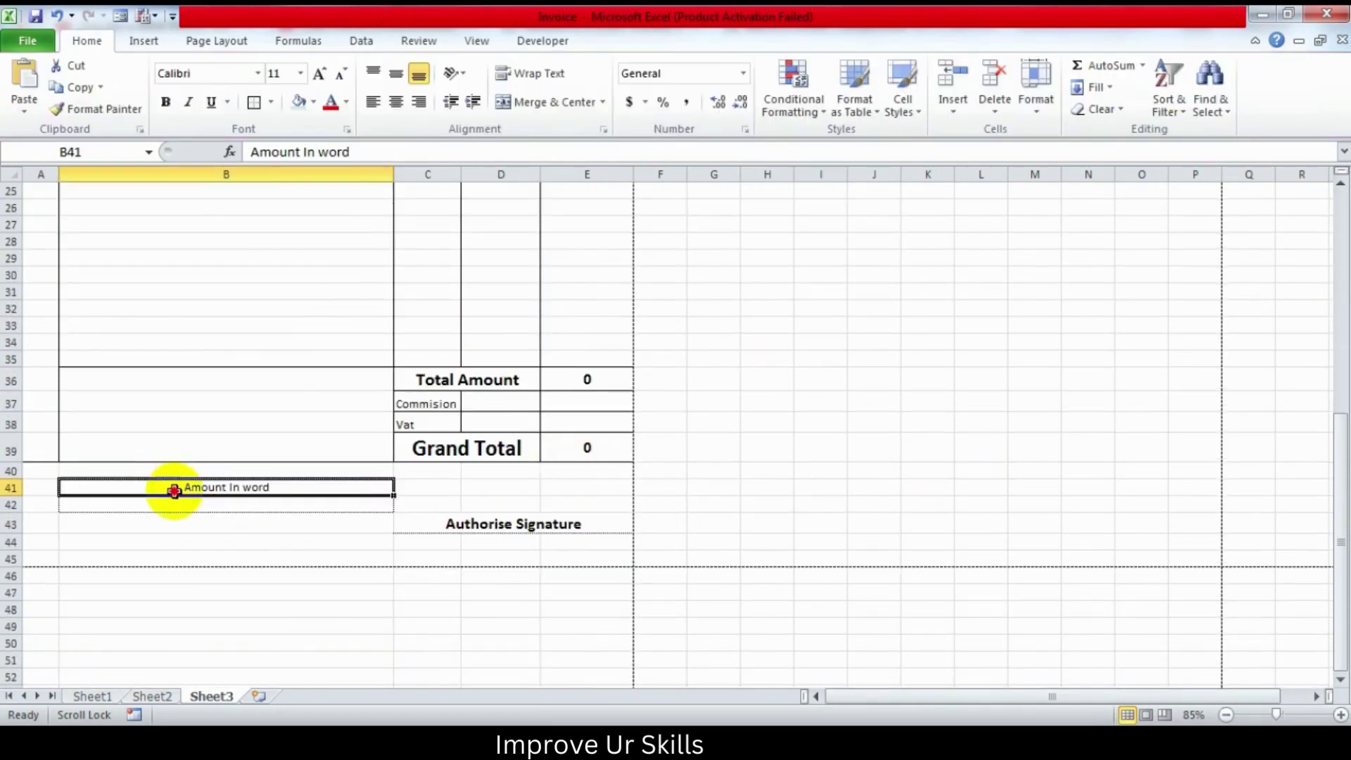
{"action": "left_click", "coordinate": [396, 73]}
{"action": "left_click", "coordinate": [396, 101]}
{"action": "left_click", "coordinate": [169, 662]}
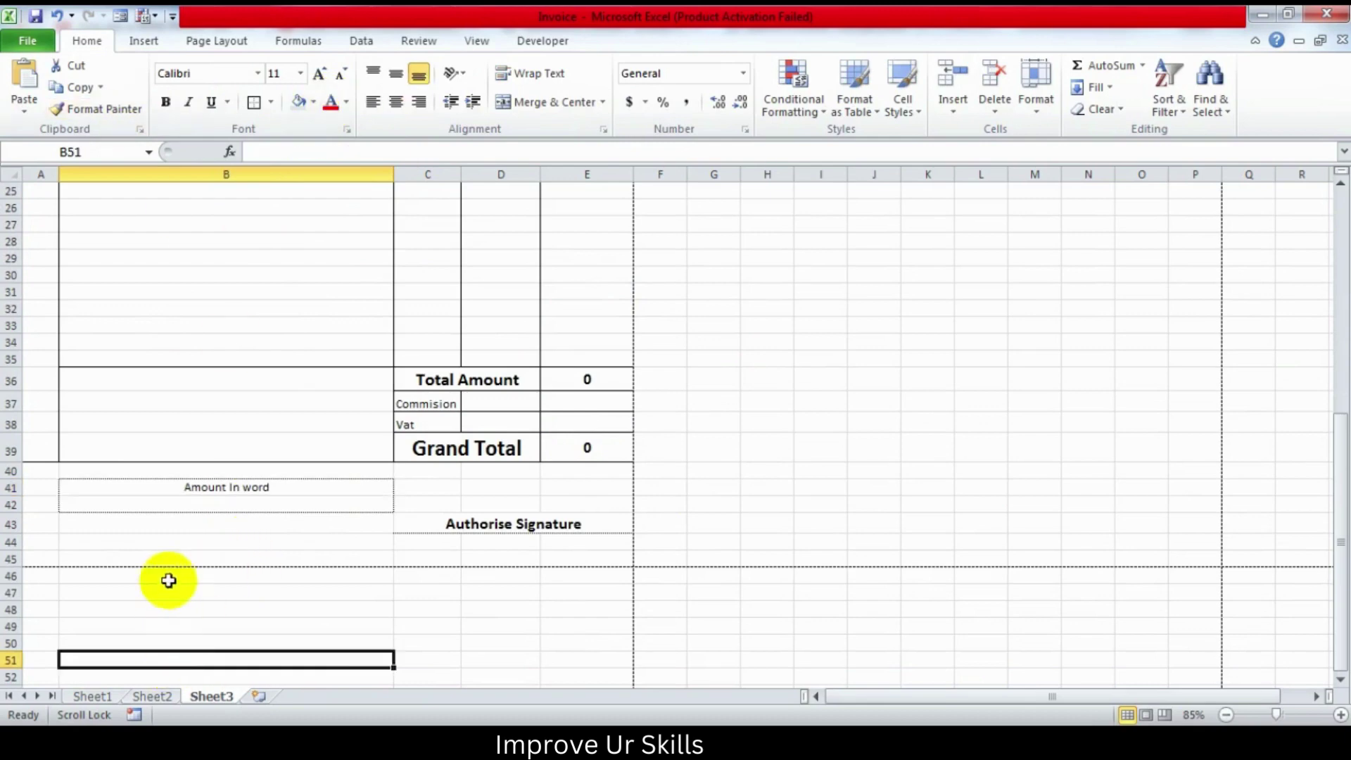
{"action": "left_click", "coordinate": [131, 505]}
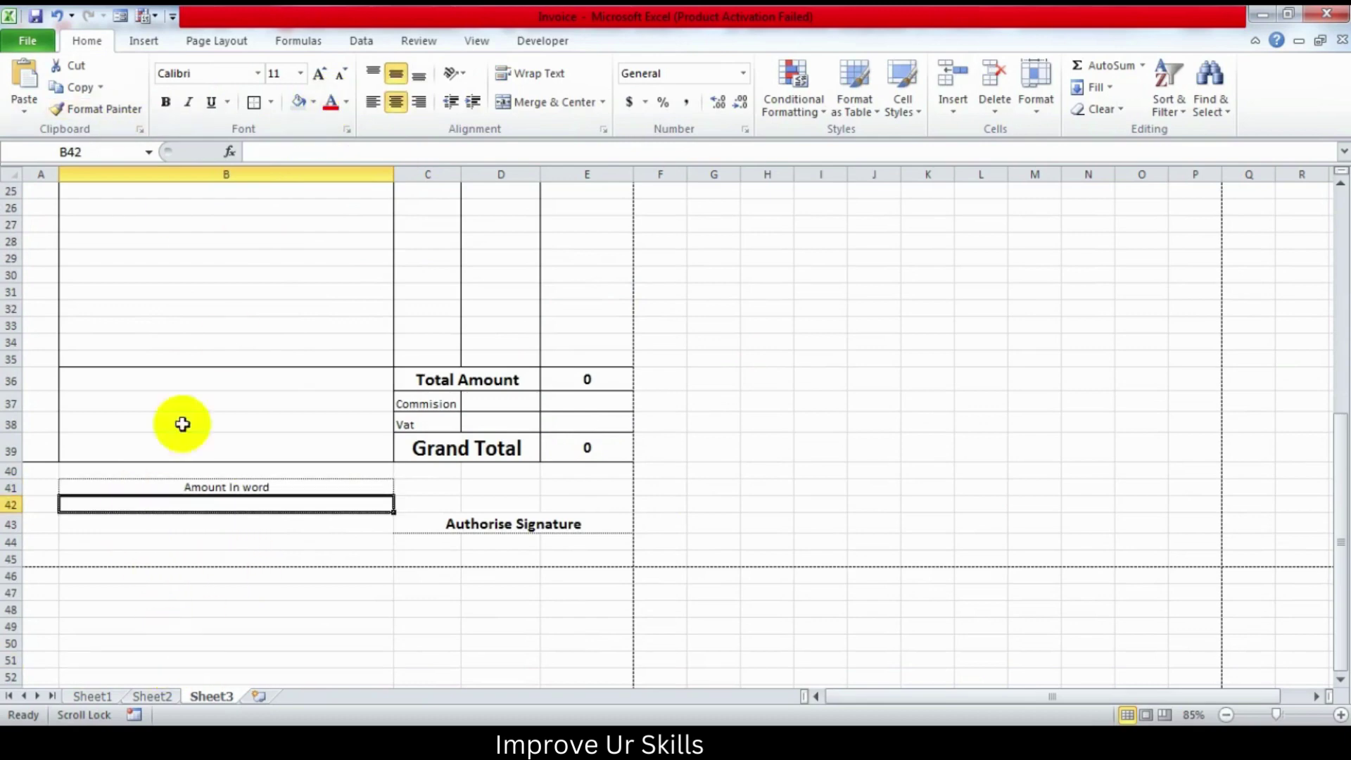
{"action": "left_click", "coordinate": [298, 102]}
{"action": "left_click", "coordinate": [226, 644]}
Step: Make the Amount In word label bold at 14 pt
{"action": "left_click", "coordinate": [191, 485]}
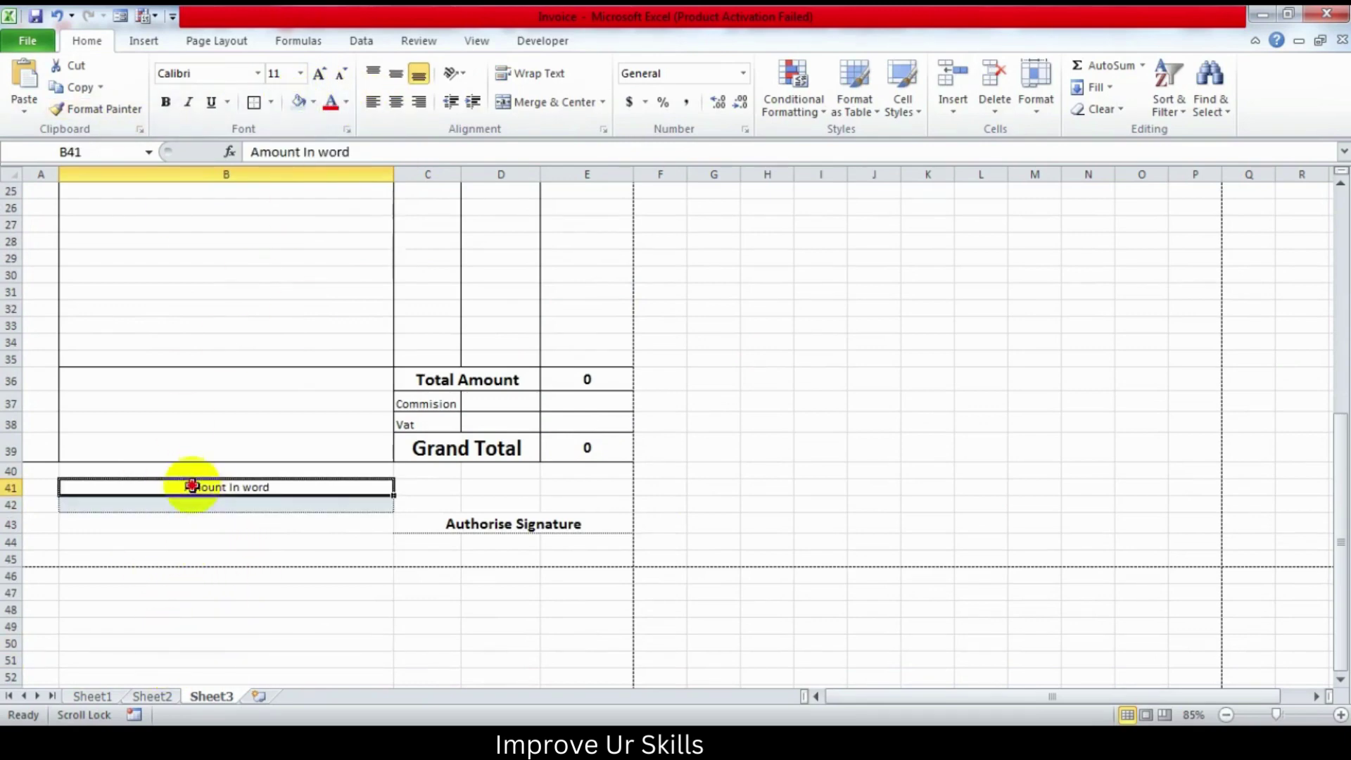
{"action": "left_click", "coordinate": [166, 102]}
{"action": "left_click", "coordinate": [323, 78]}
{"action": "left_click", "coordinate": [324, 78]}
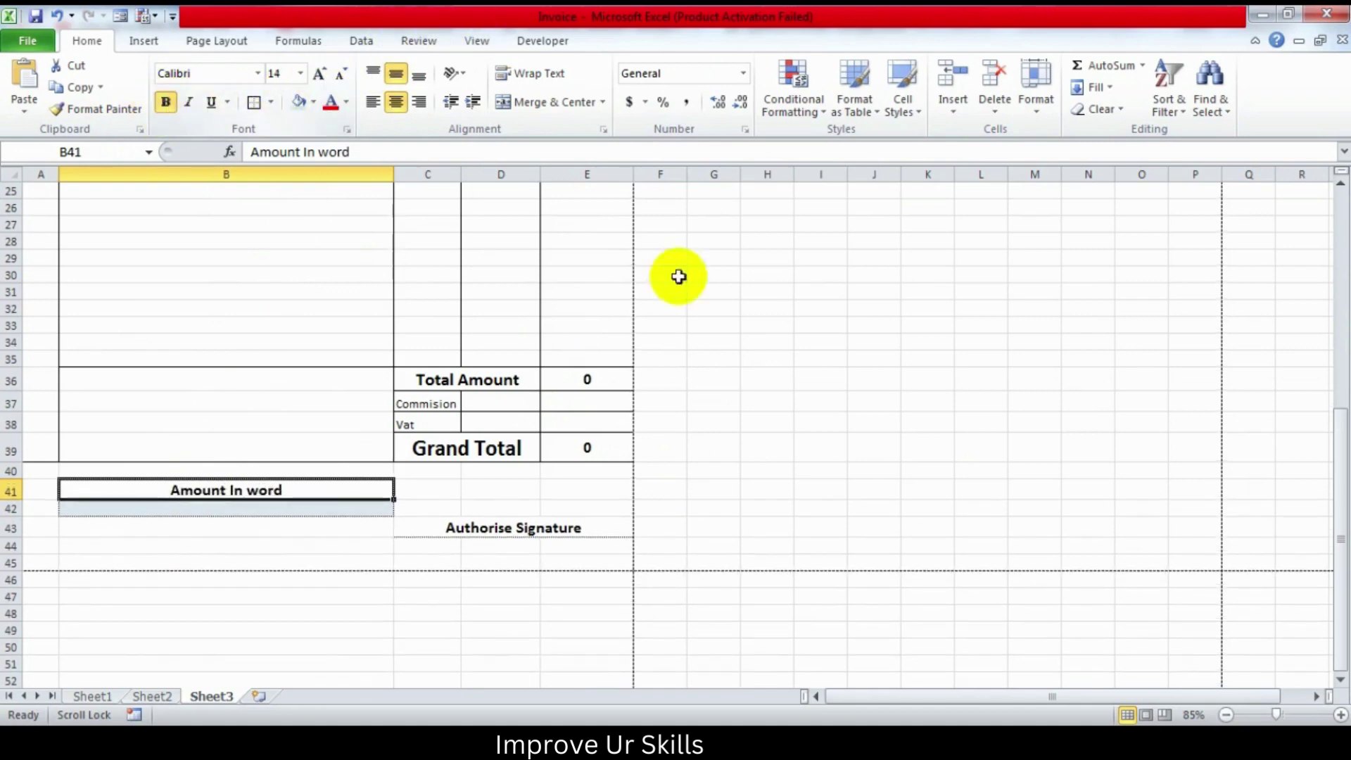
{"action": "left_click", "coordinate": [874, 325]}
{"action": "left_click", "coordinate": [118, 513]}
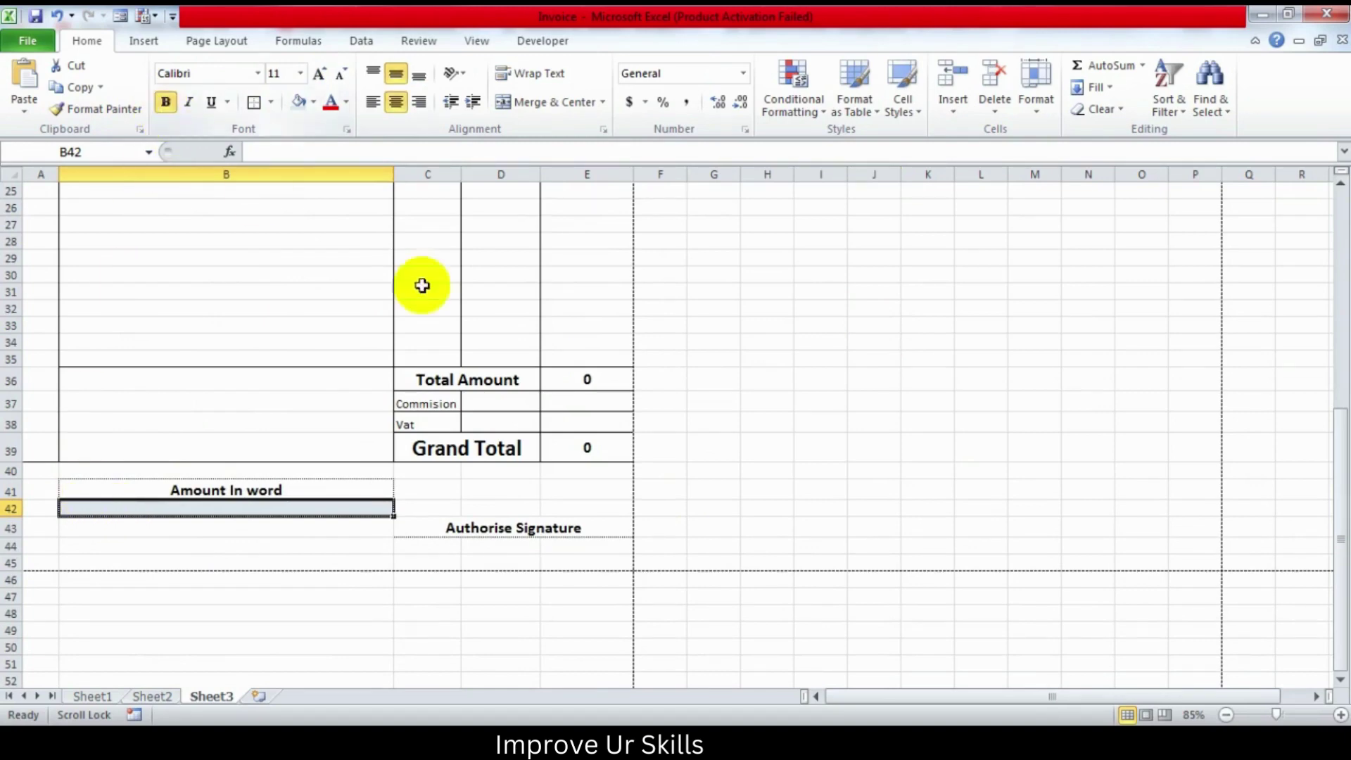
{"action": "left_click", "coordinate": [821, 379]}
{"action": "scroll", "coordinate": [661, 441], "scroll_direction": "up", "scroll_amount": 4}
{"action": "scroll", "coordinate": [627, 369], "scroll_direction": "up", "scroll_amount": 4}
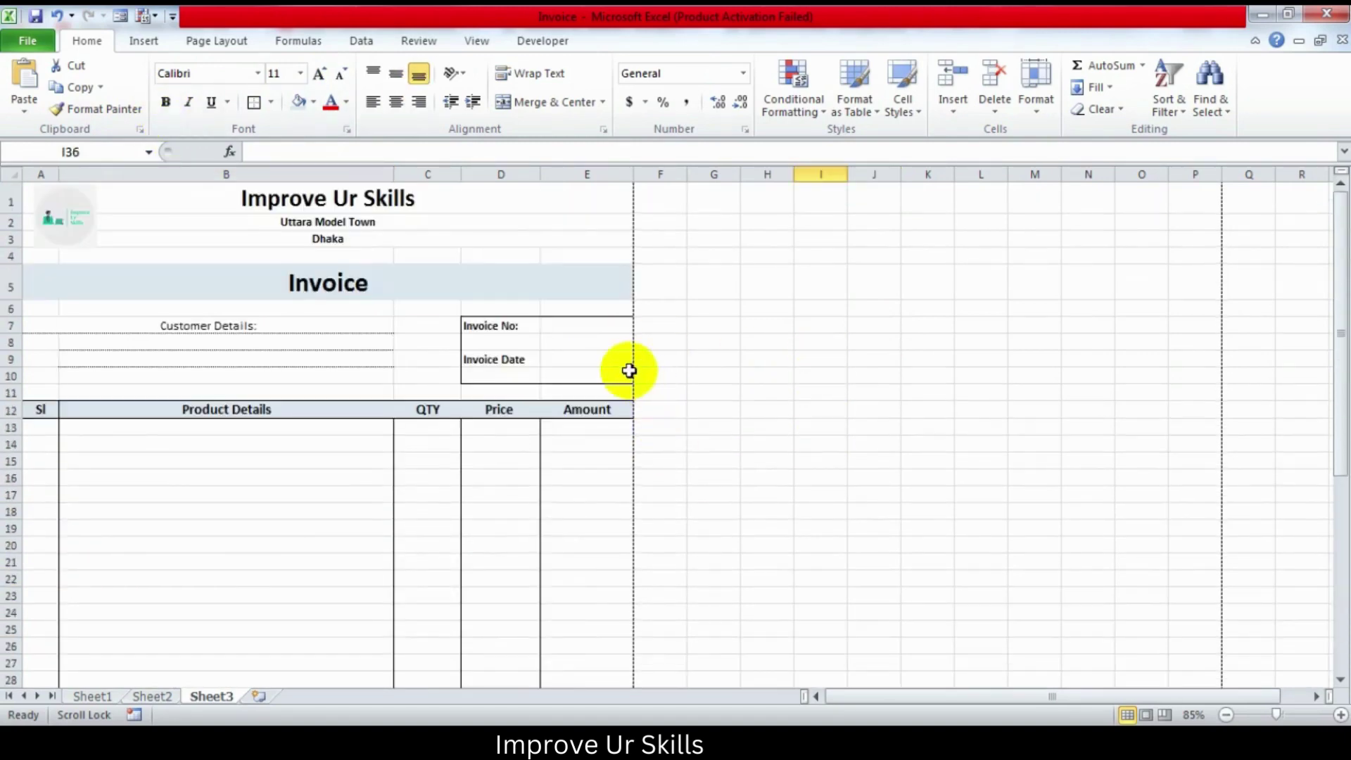
Step: Enter amounts 111 in E13 and 5000 in E14 so both totals read 5111
{"action": "left_click", "coordinate": [583, 430]}
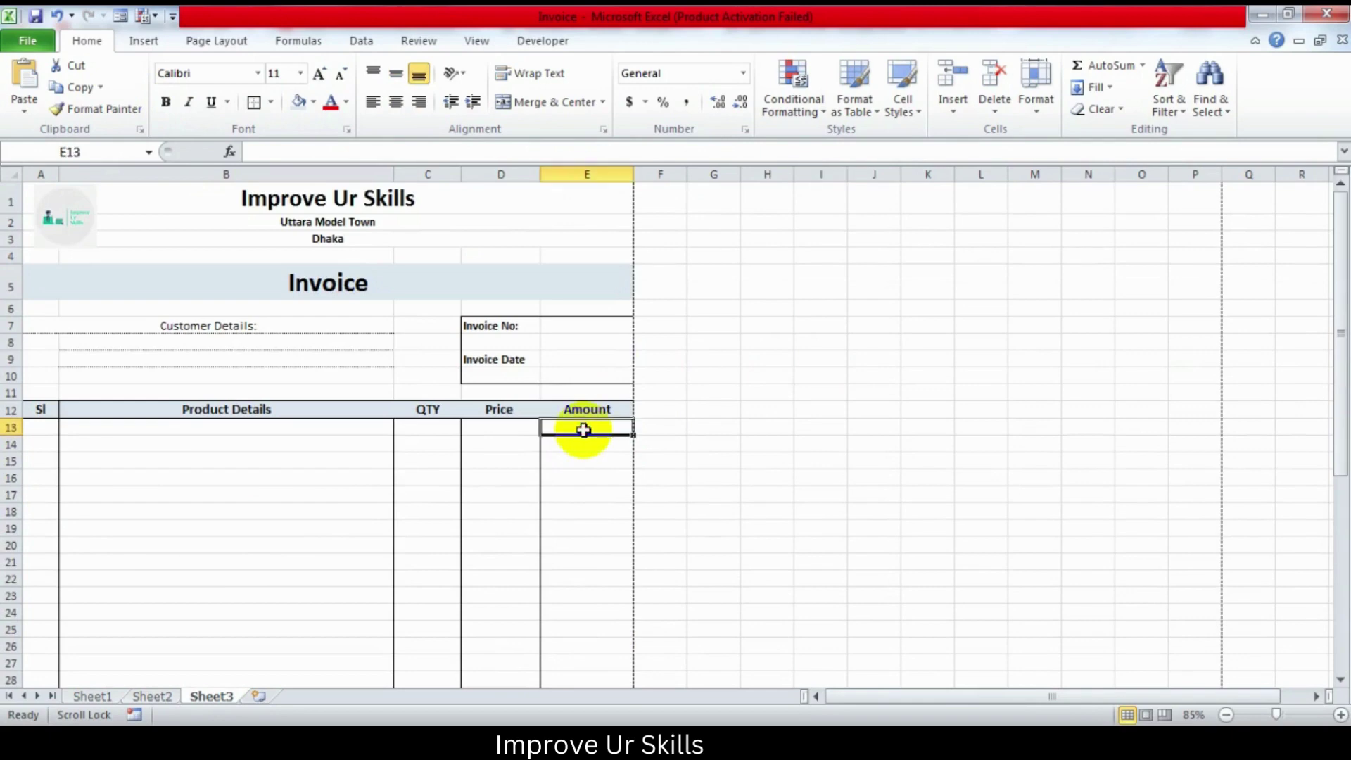
{"action": "type", "text": "111"}
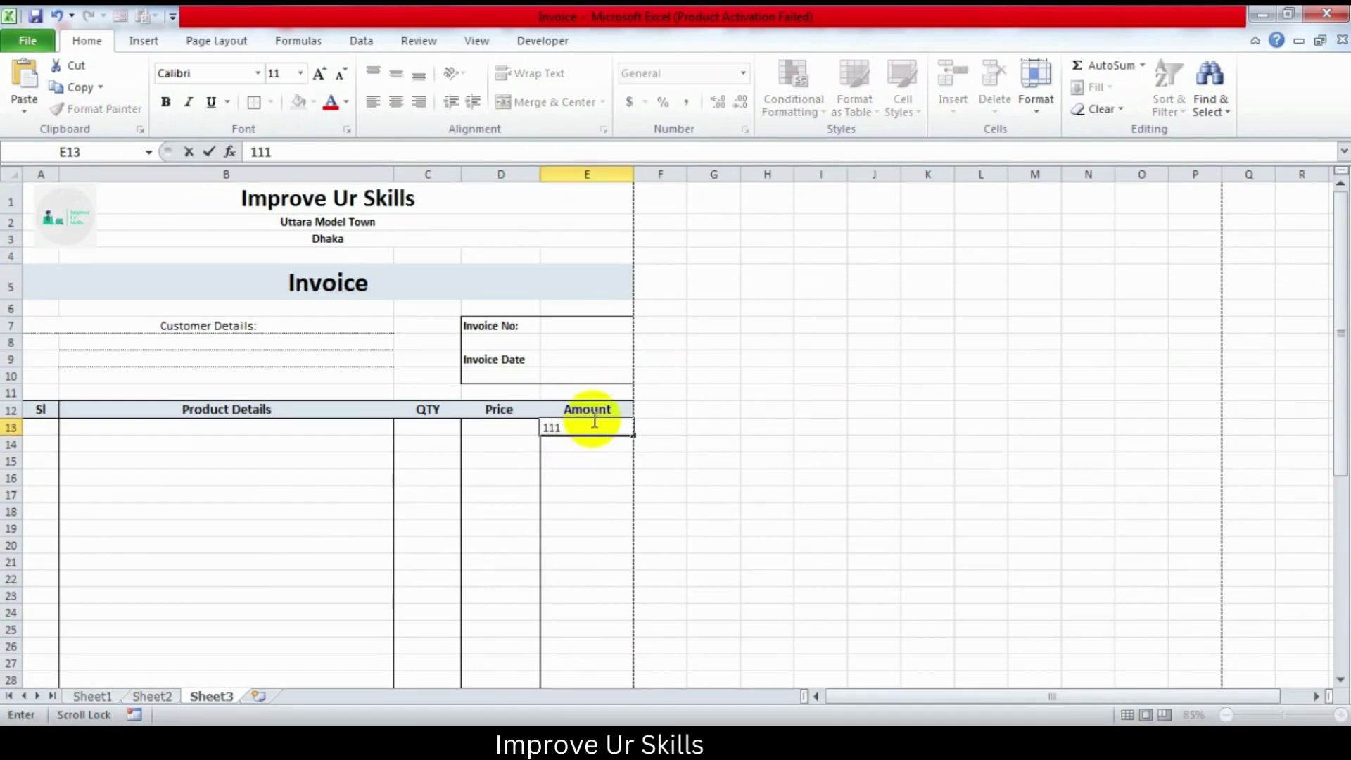
{"action": "left_click", "coordinate": [597, 449]}
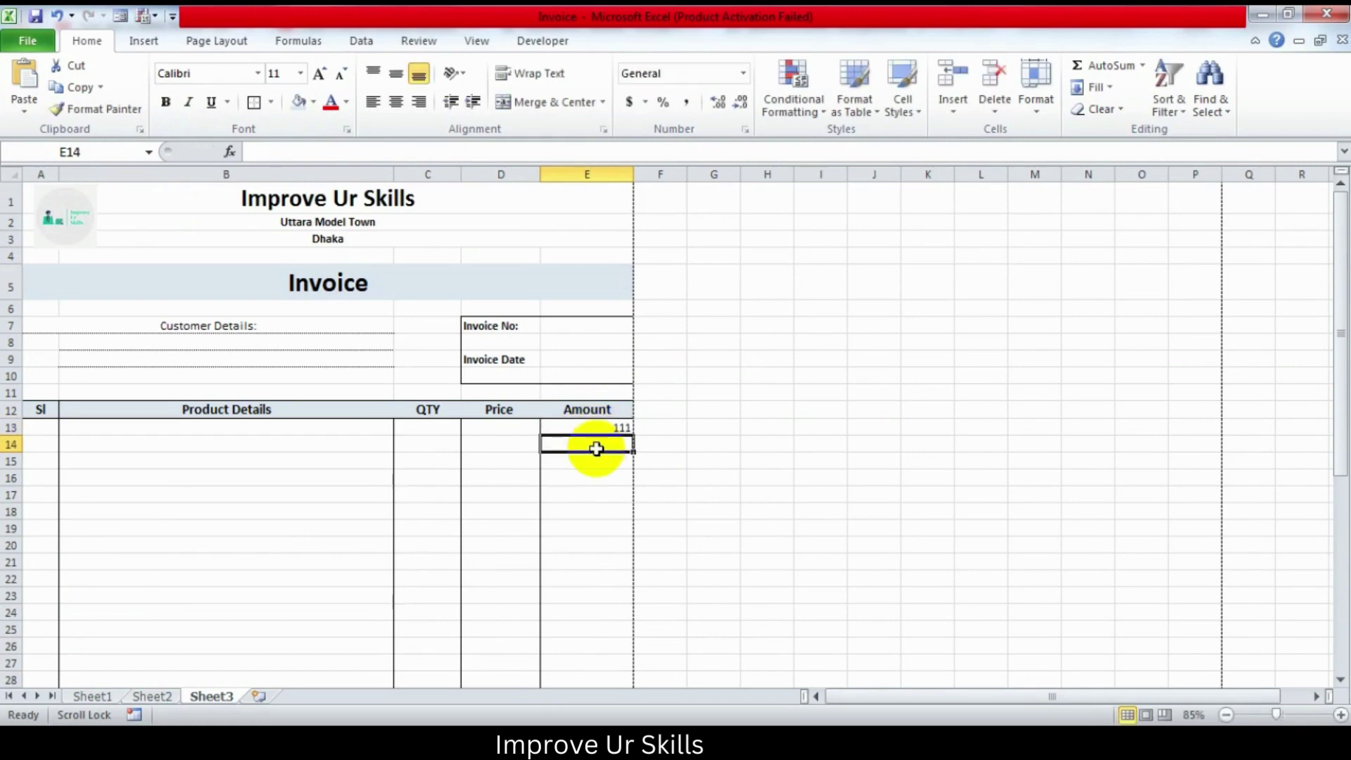
{"action": "type", "text": "5000"}
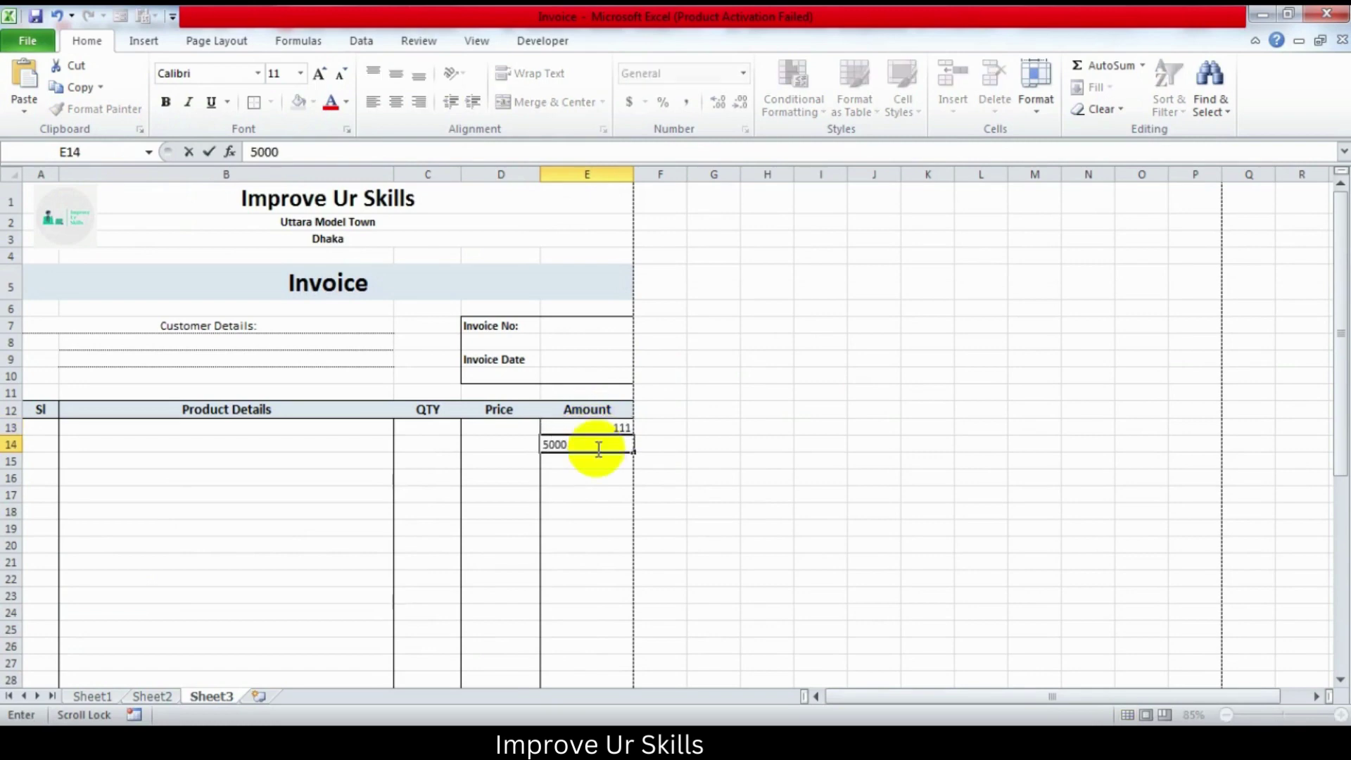
{"action": "left_click", "coordinate": [767, 478]}
Step: Select the merged cell B42 beneath the Amount In word label
{"action": "scroll", "coordinate": [770, 471], "scroll_direction": "down", "scroll_amount": 1}
{"action": "scroll", "coordinate": [769, 472], "scroll_direction": "down", "scroll_amount": 8}
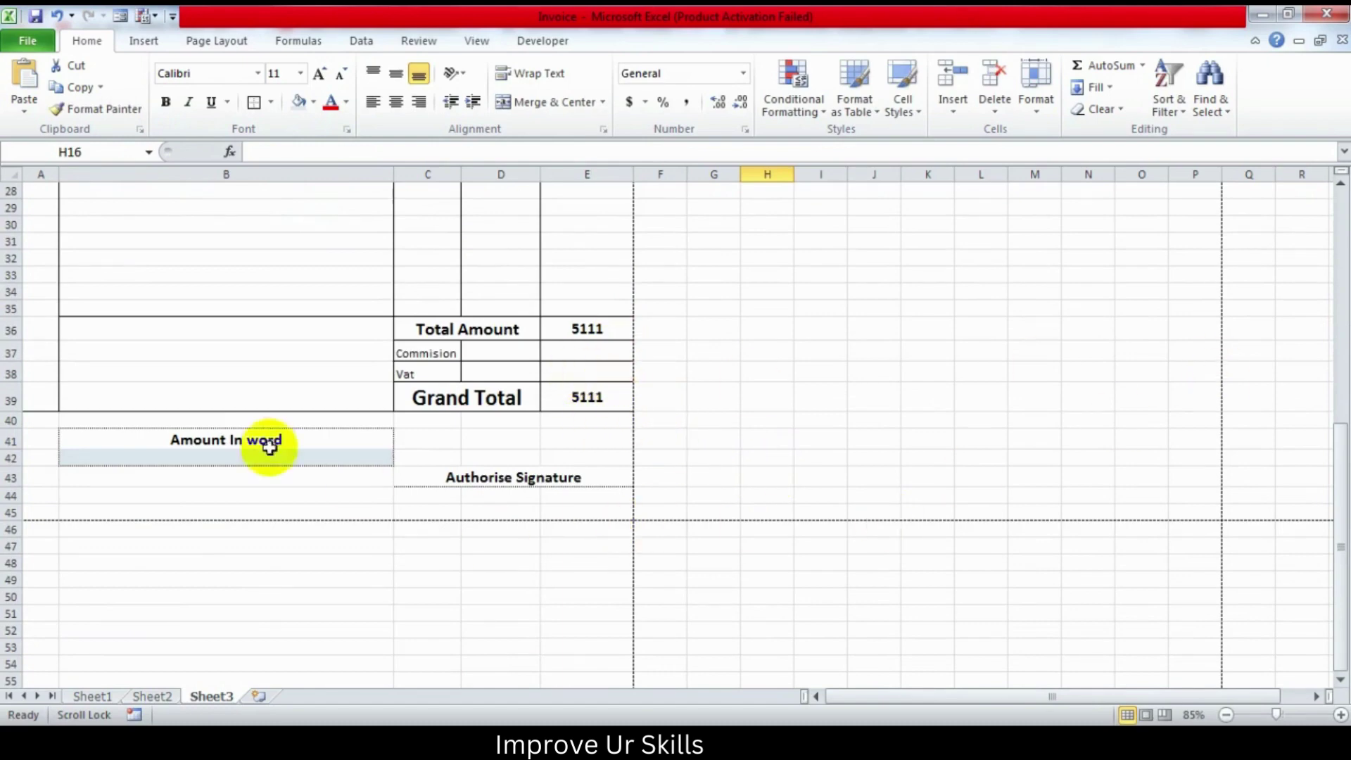
{"action": "left_click", "coordinate": [189, 460]}
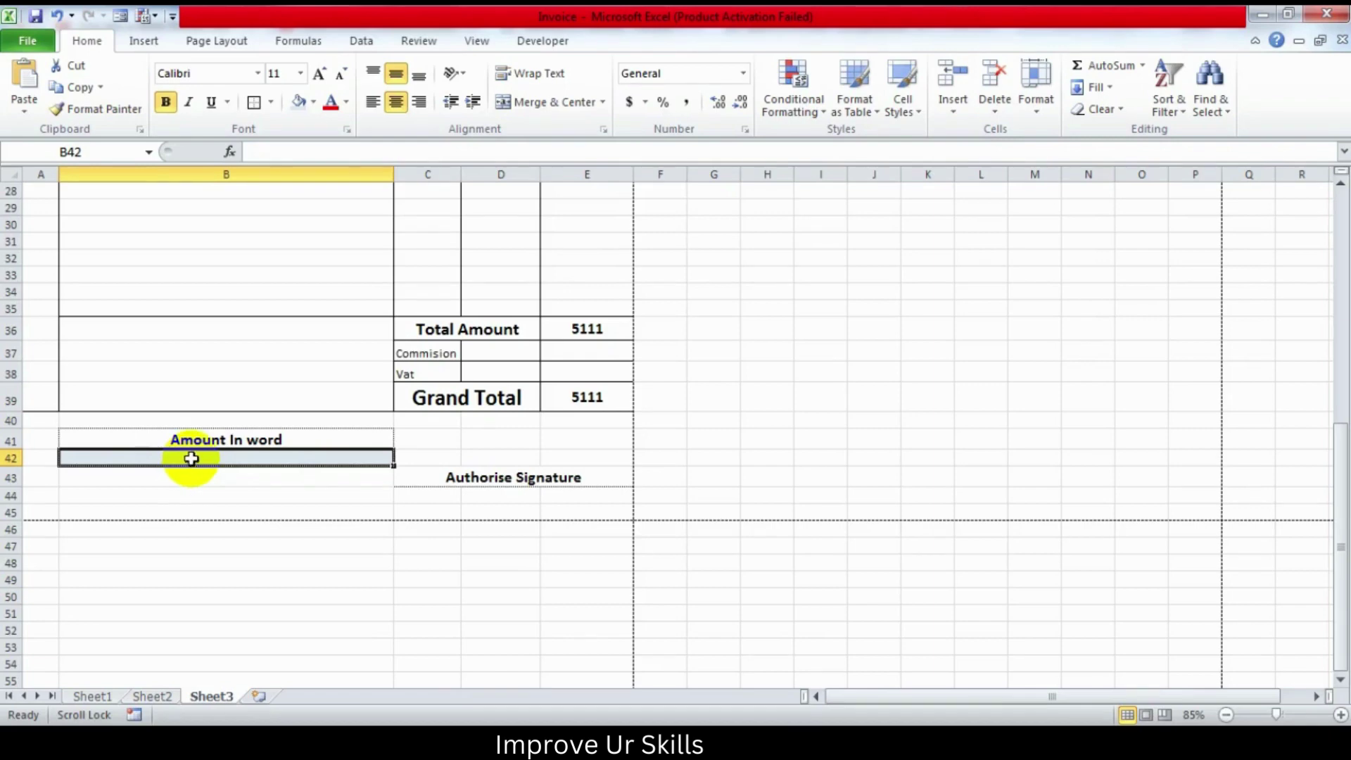
Step: Enter =SpellNumber(E39) in B42 so it reads 'Five Thousand One Hundred Eleven Taka Only'
{"action": "double_click", "coordinate": [192, 459]}
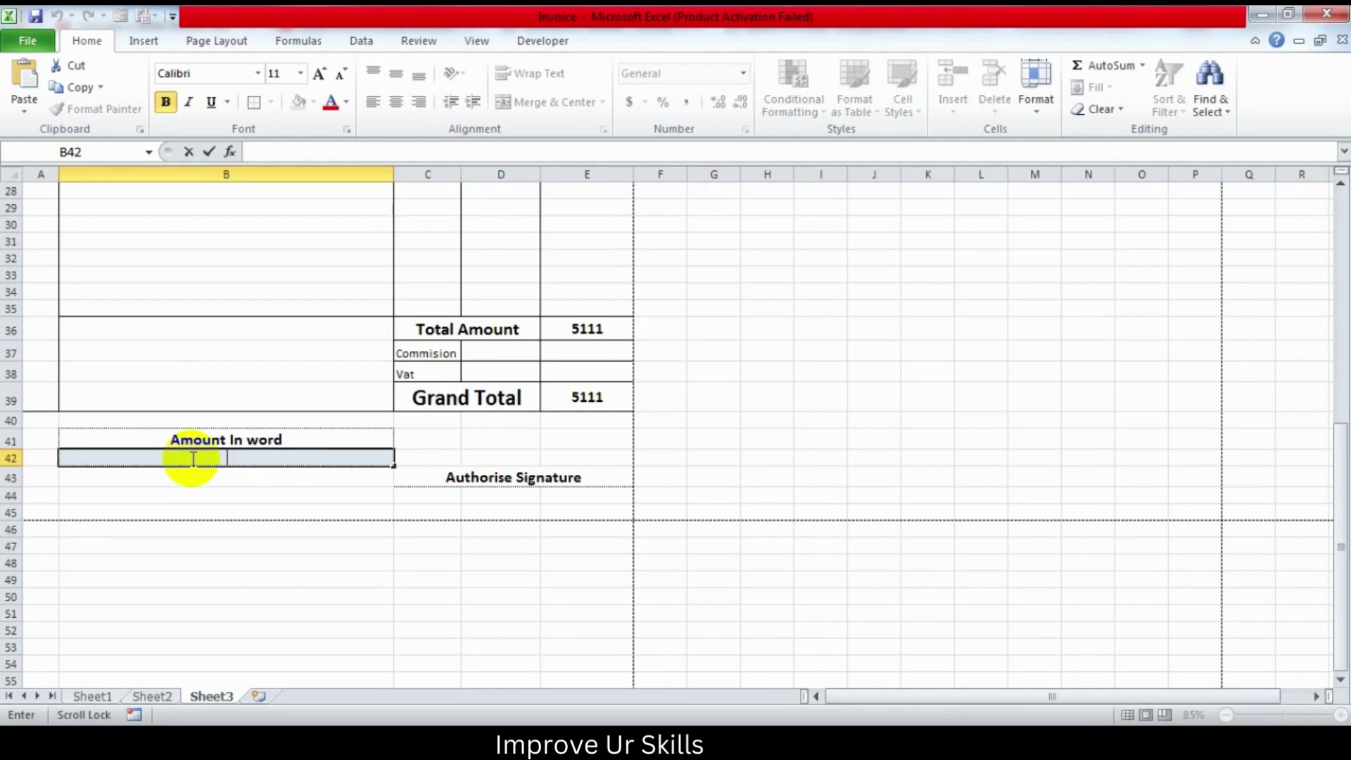
{"action": "type", "text": "="}
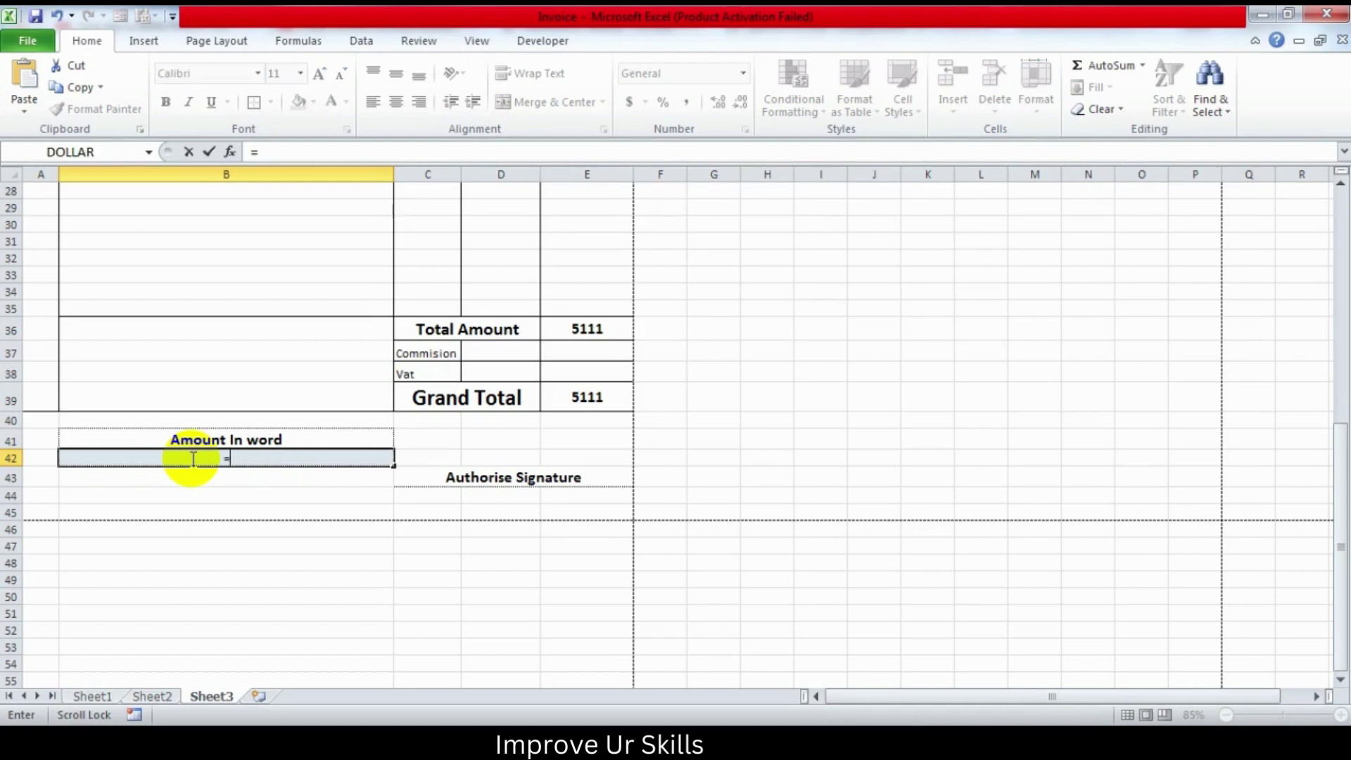
{"action": "type", "text": "s"}
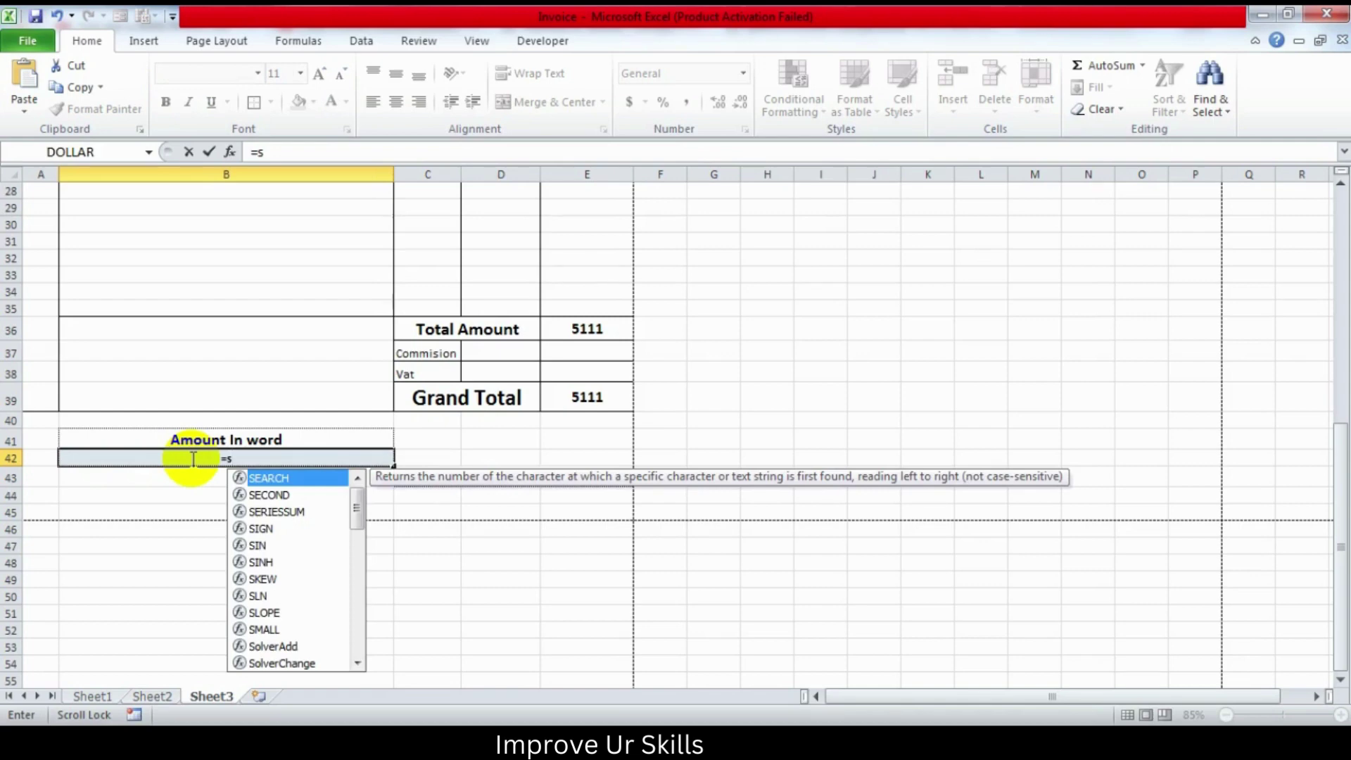
{"action": "type", "text": "p"}
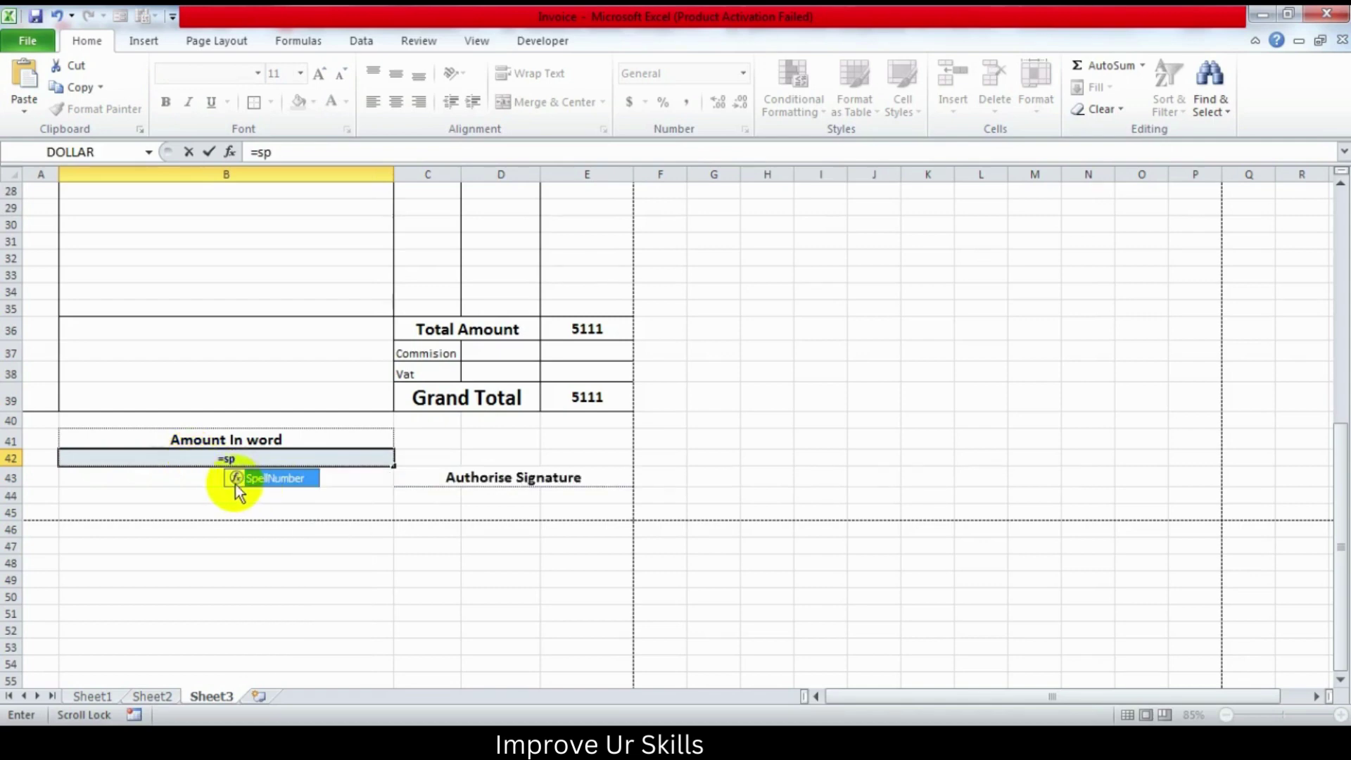
{"action": "double_click", "coordinate": [252, 481]}
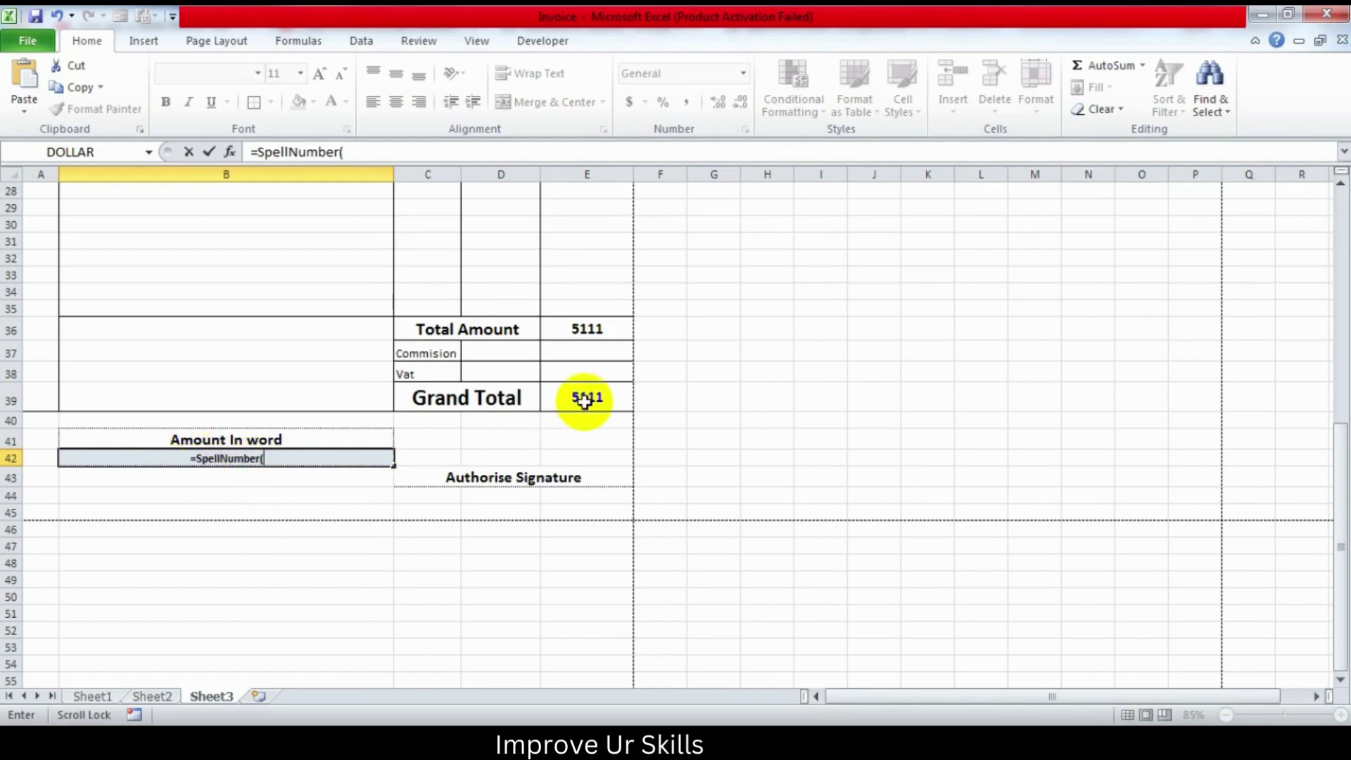
{"action": "left_click", "coordinate": [584, 402]}
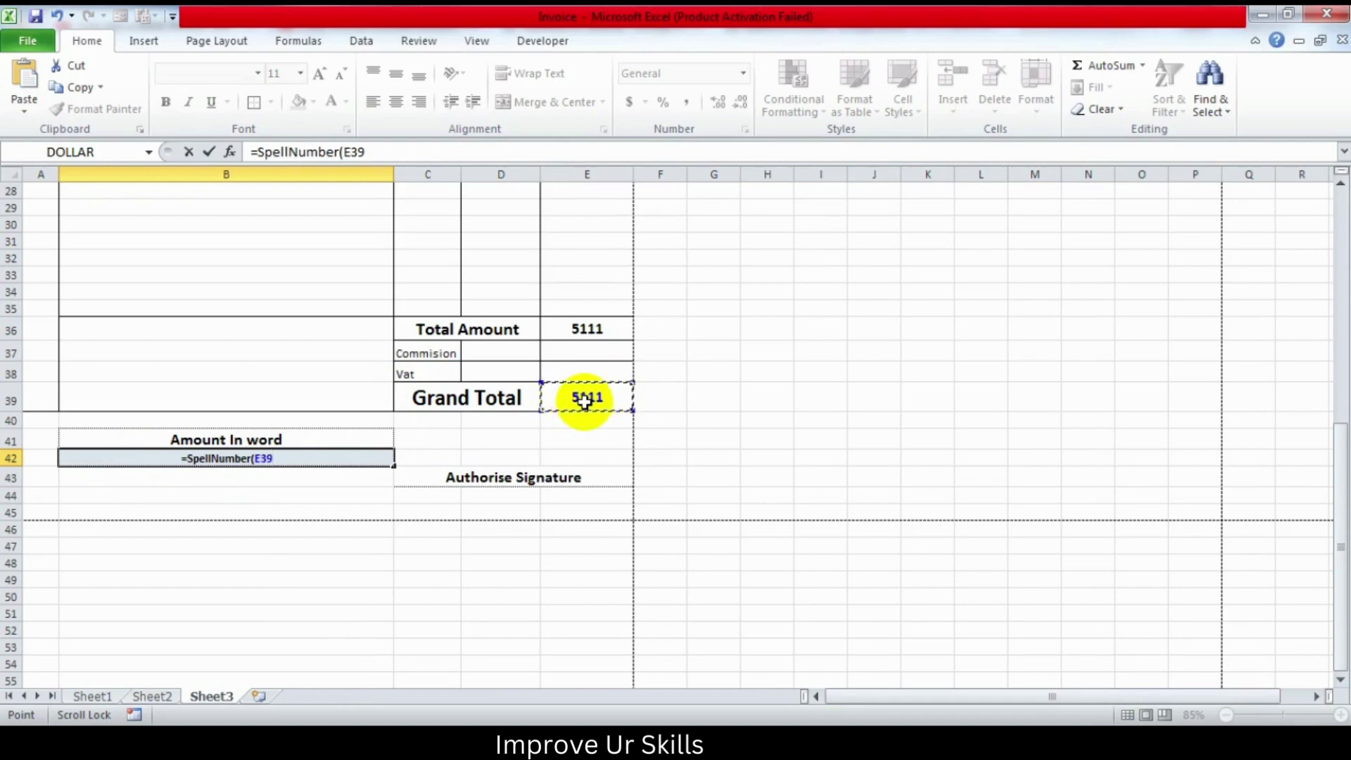
{"action": "type", "text": ")"}
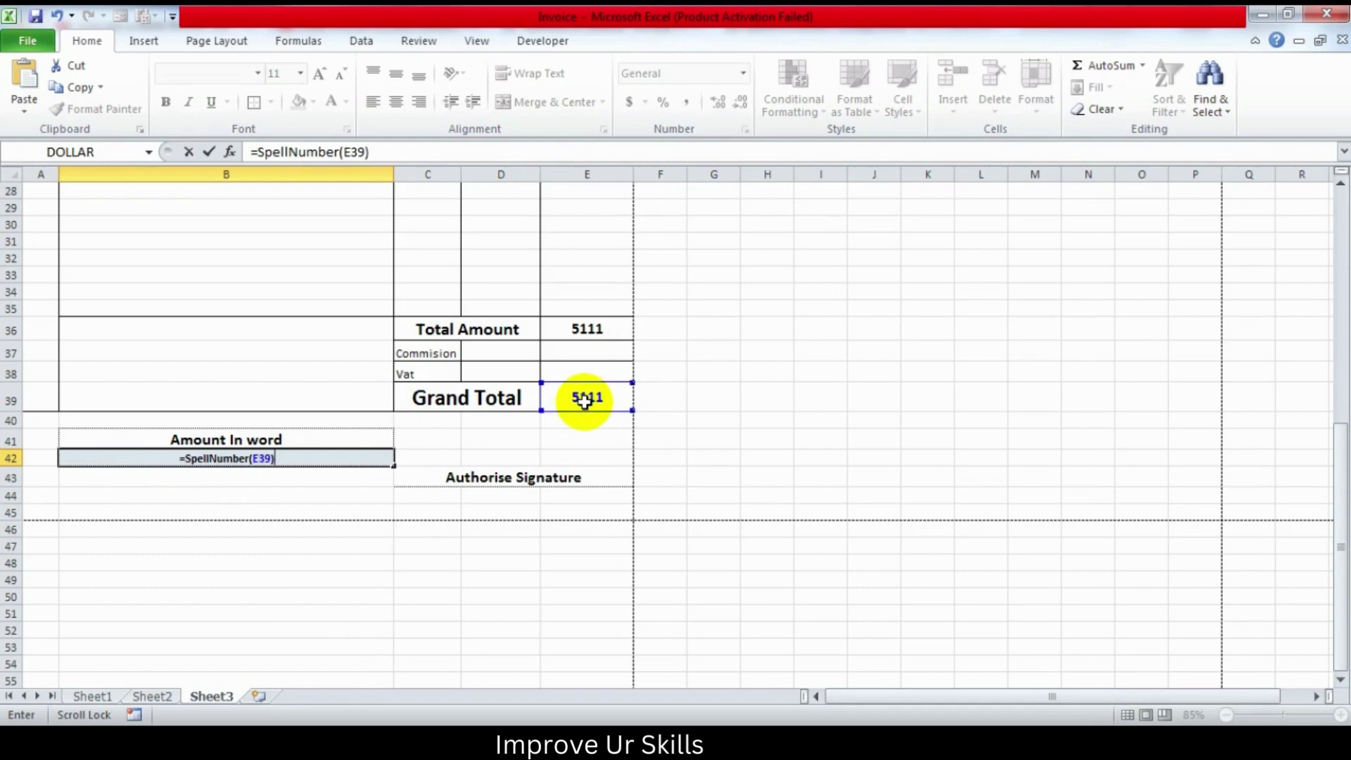
{"action": "key", "text": "Return"}
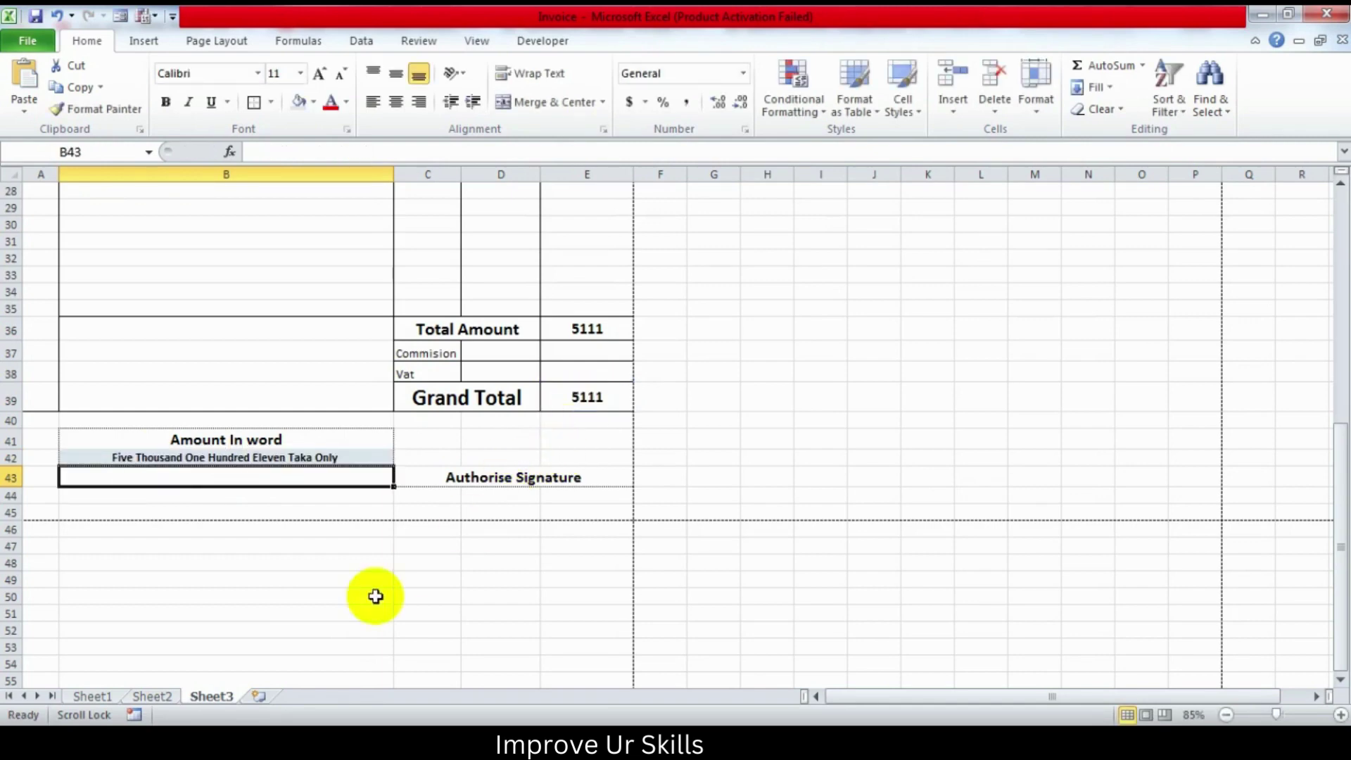
Step: Make the Customer Details: label in A7 bold and middle-aligned, like the other labels
{"action": "left_click", "coordinate": [356, 600]}
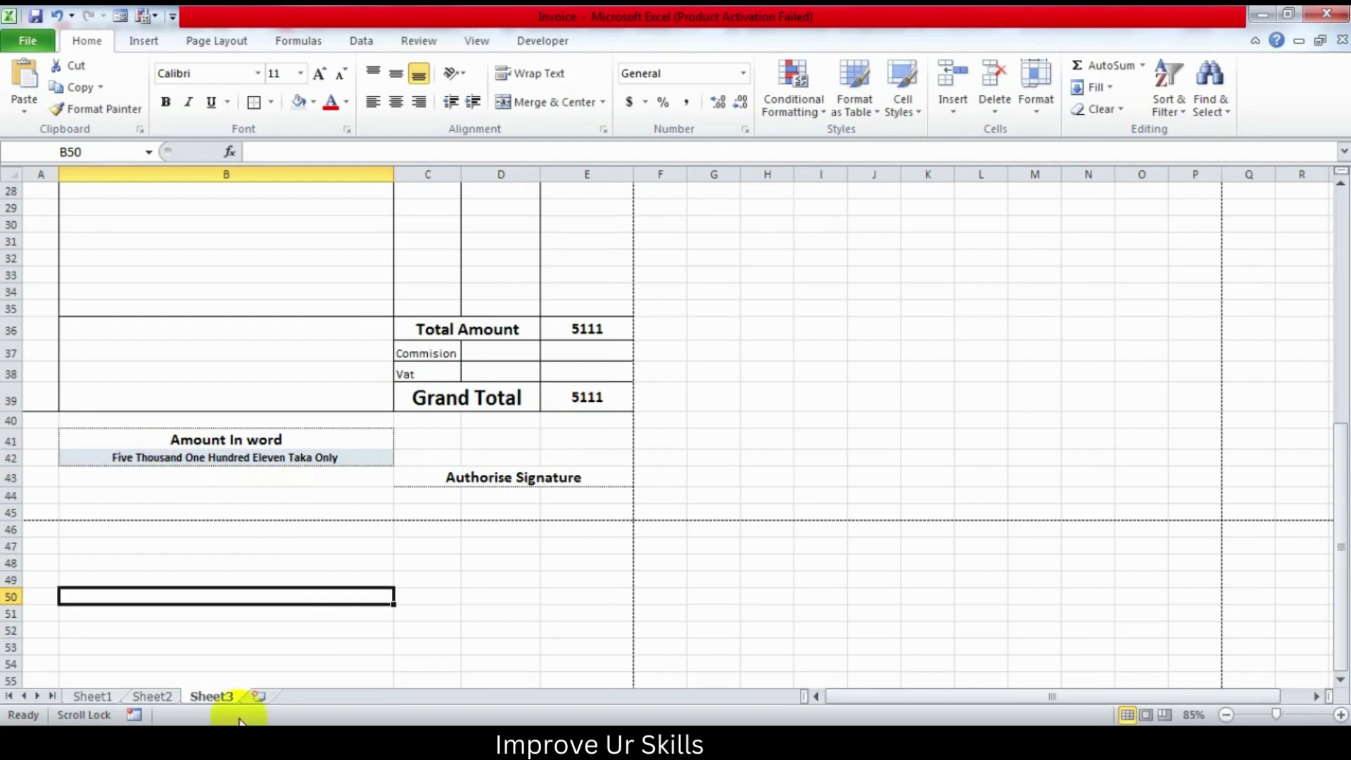
{"action": "scroll", "coordinate": [834, 502], "scroll_direction": "up", "scroll_amount": 7}
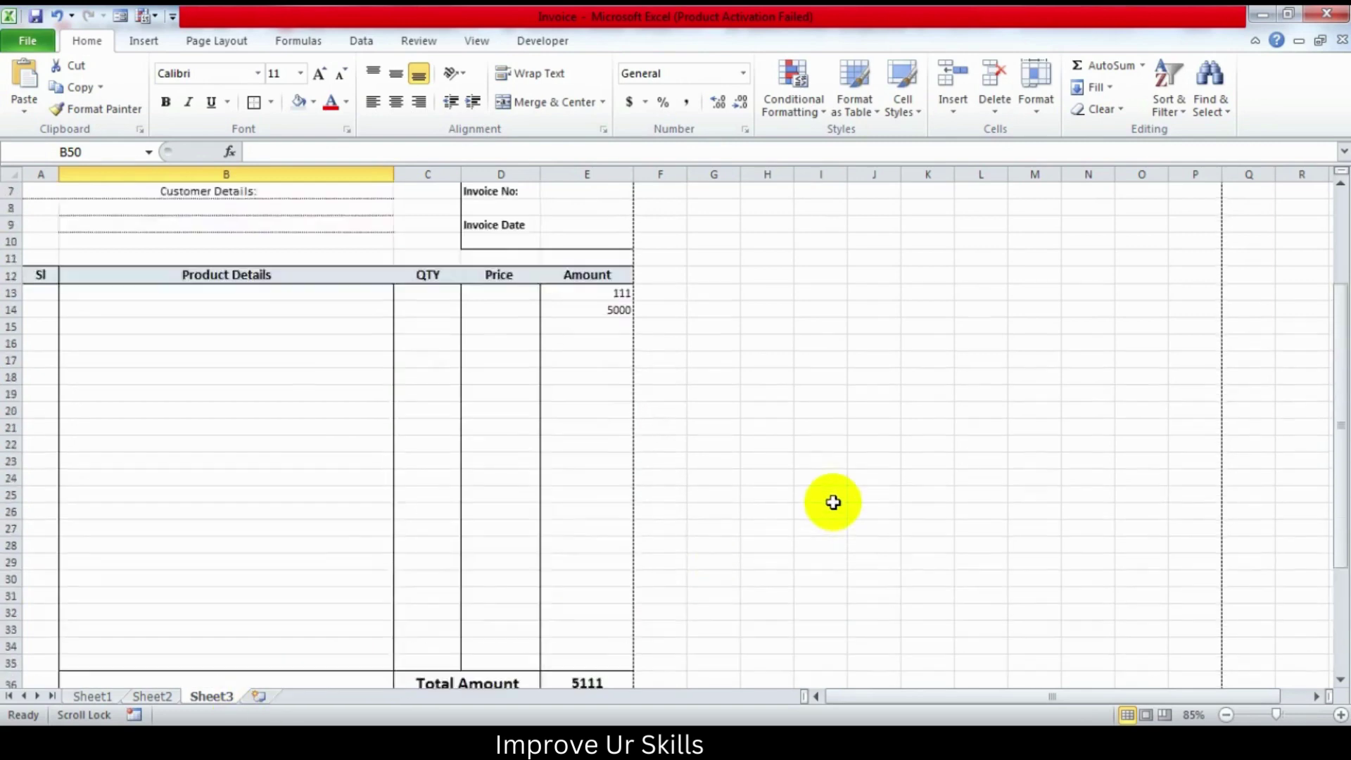
{"action": "scroll", "coordinate": [834, 503], "scroll_direction": "up", "scroll_amount": 2}
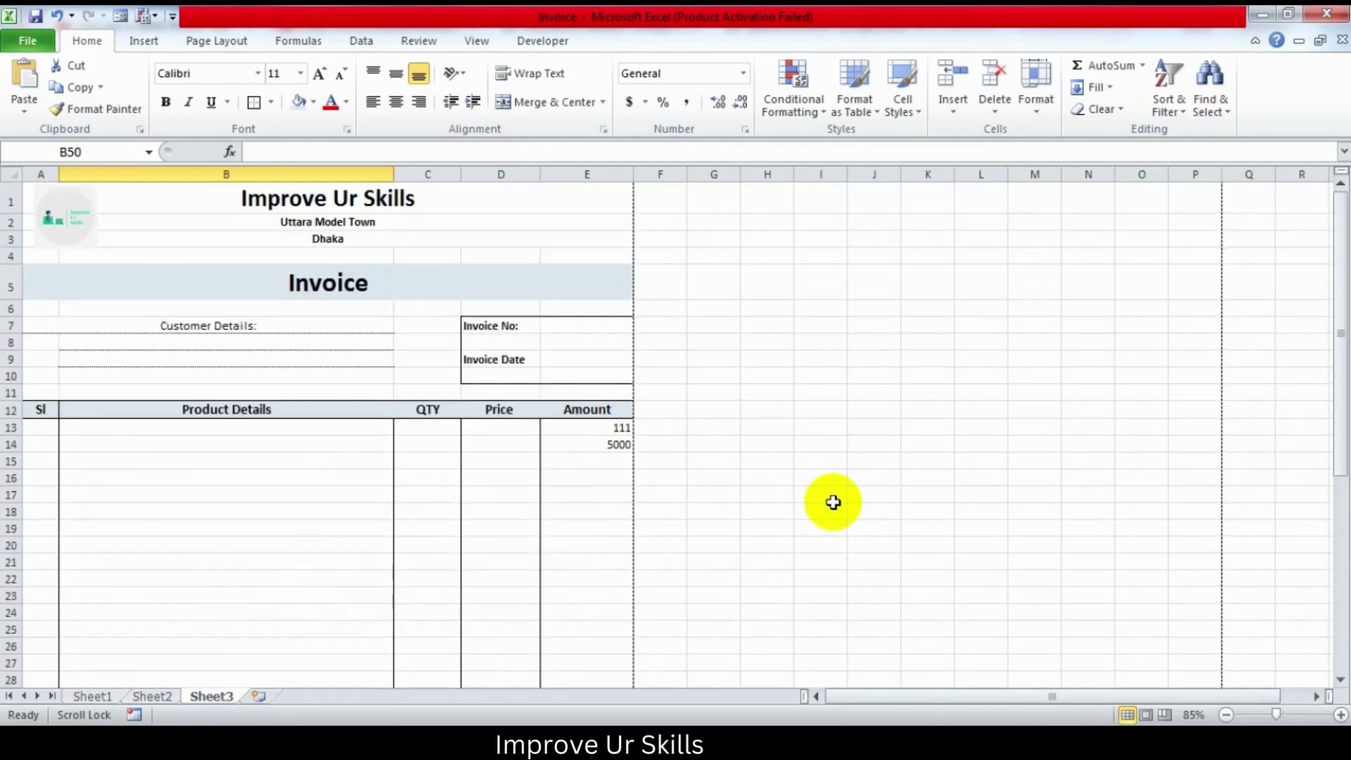
{"action": "scroll", "coordinate": [833, 502], "scroll_direction": "down", "scroll_amount": 4}
{"action": "scroll", "coordinate": [834, 503], "scroll_direction": "down", "scroll_amount": 5}
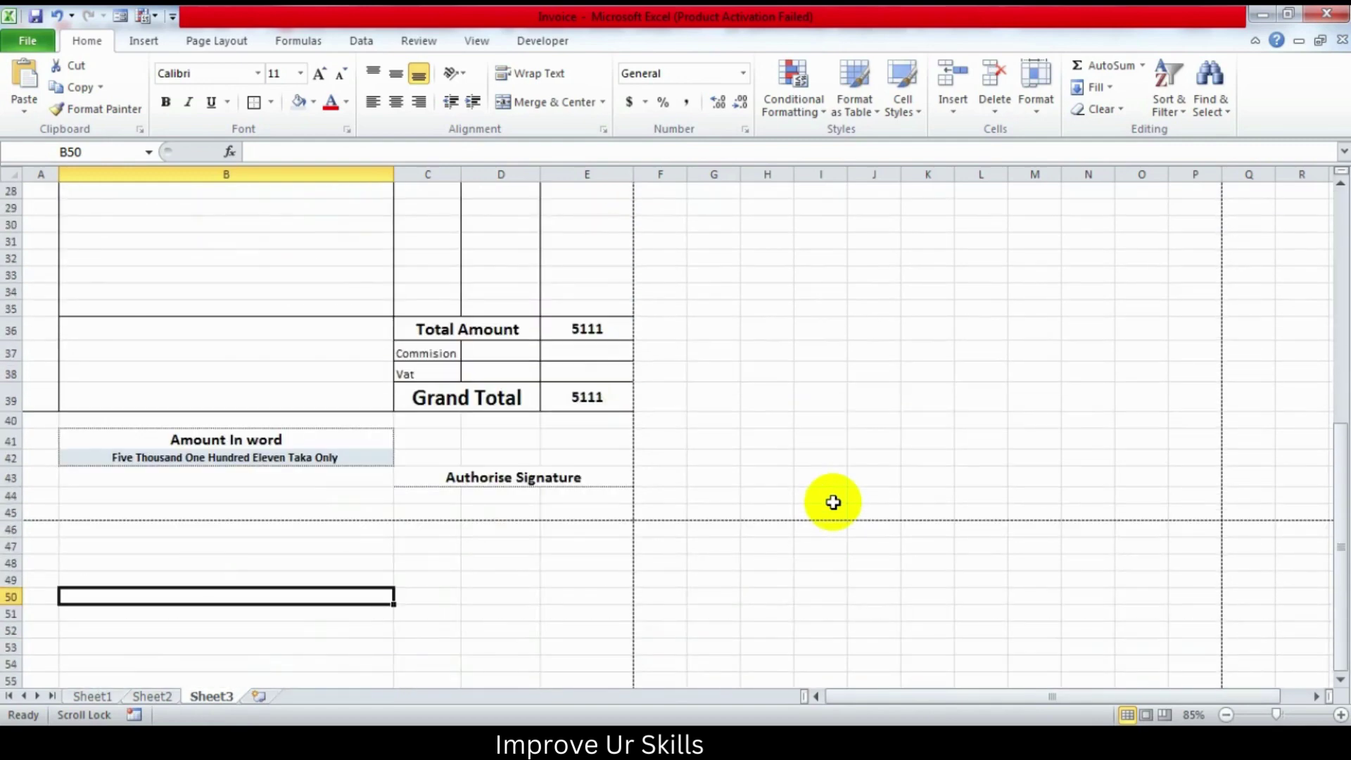
{"action": "scroll", "coordinate": [833, 503], "scroll_direction": "up", "scroll_amount": 1}
{"action": "scroll", "coordinate": [834, 502], "scroll_direction": "up", "scroll_amount": 7}
{"action": "scroll", "coordinate": [833, 502], "scroll_direction": "up", "scroll_amount": 1}
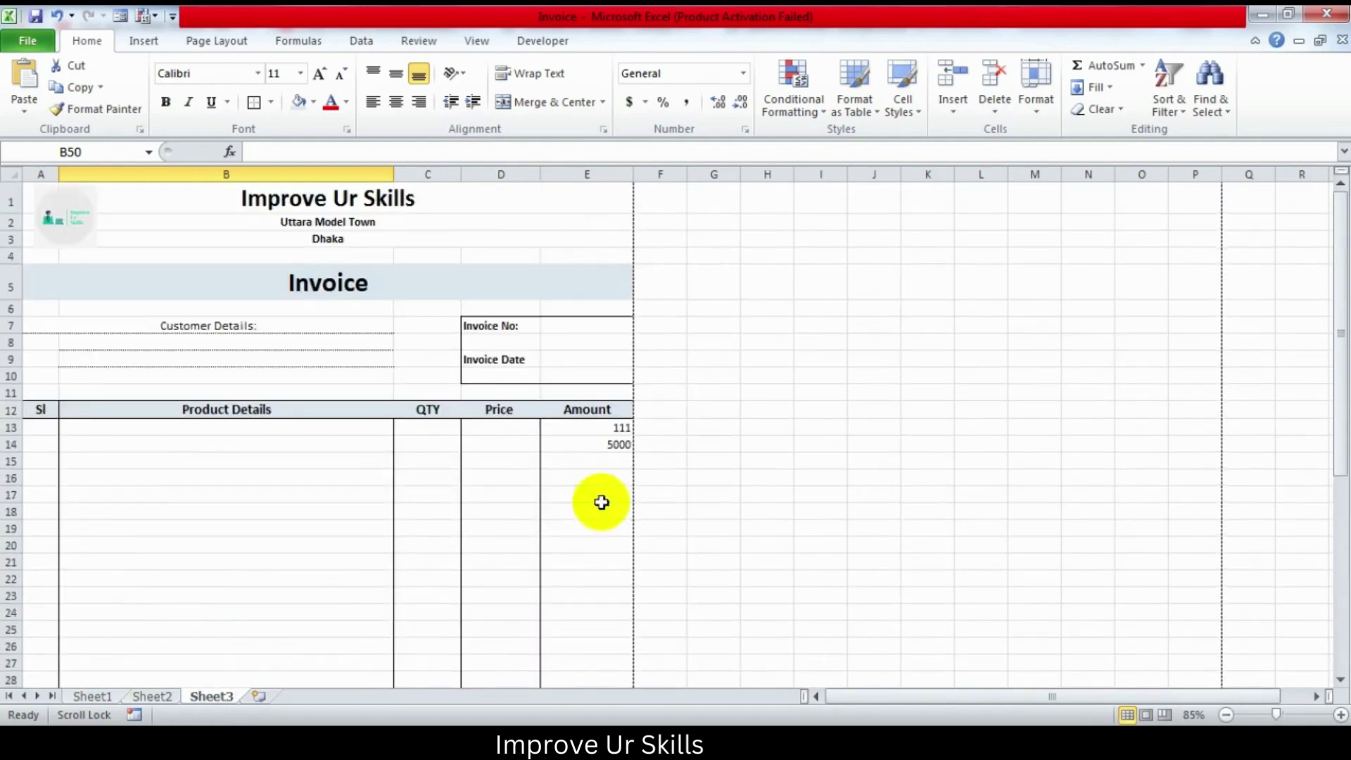
{"action": "left_click", "coordinate": [243, 326]}
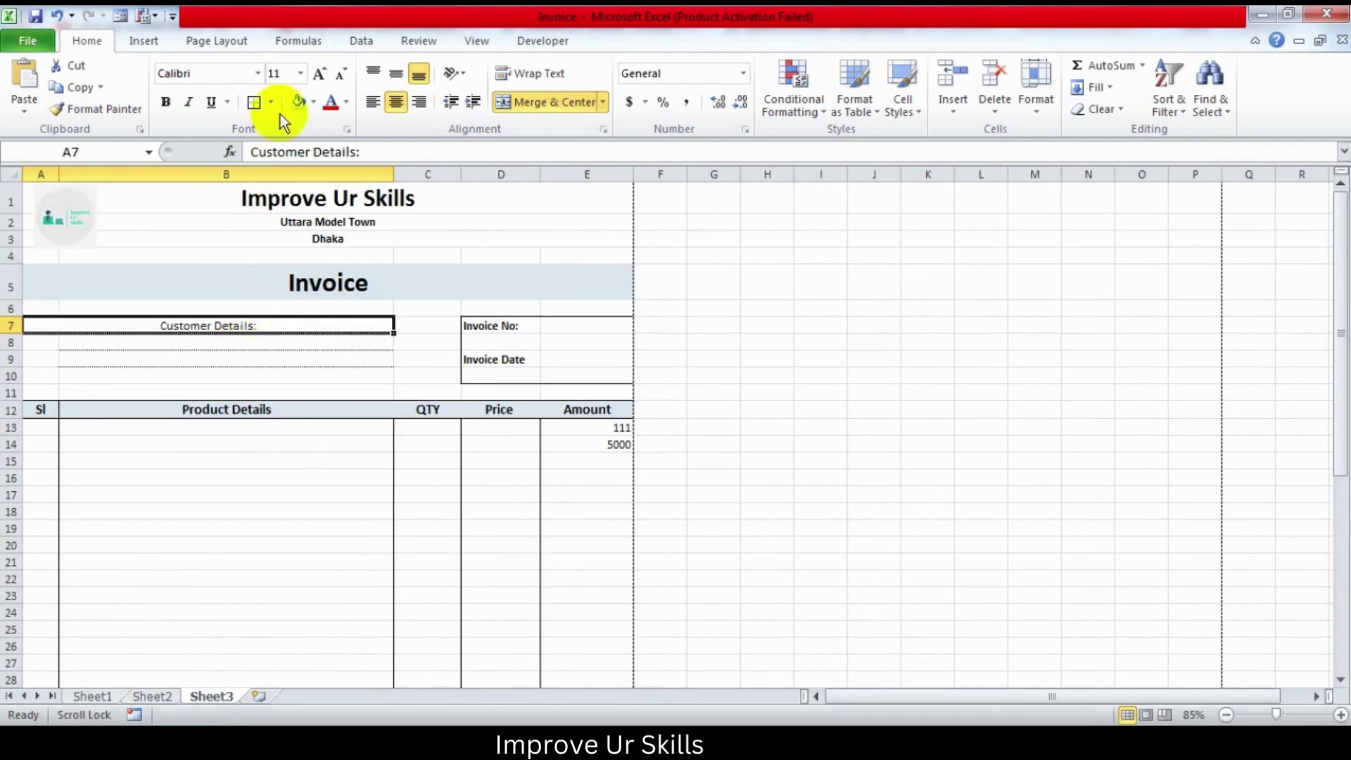
{"action": "left_click", "coordinate": [166, 102]}
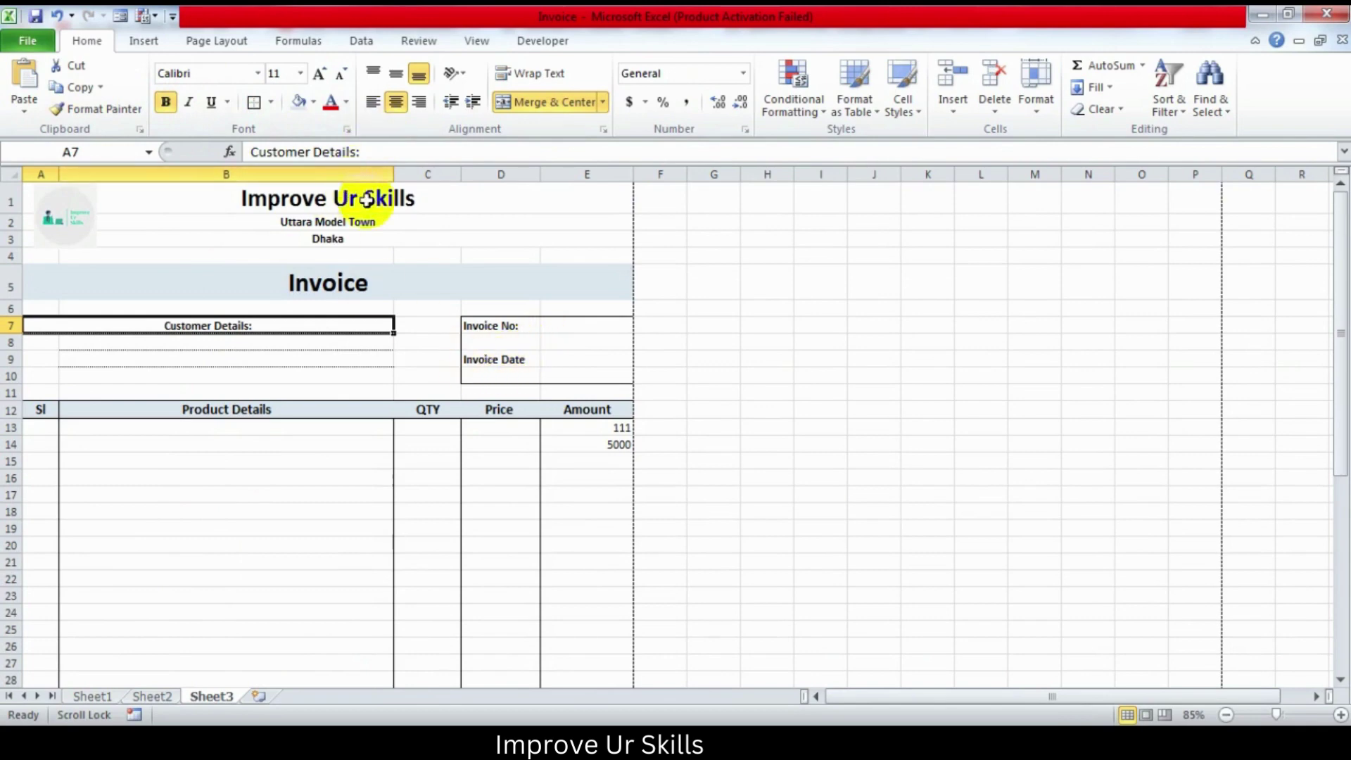
{"action": "left_click", "coordinate": [396, 73]}
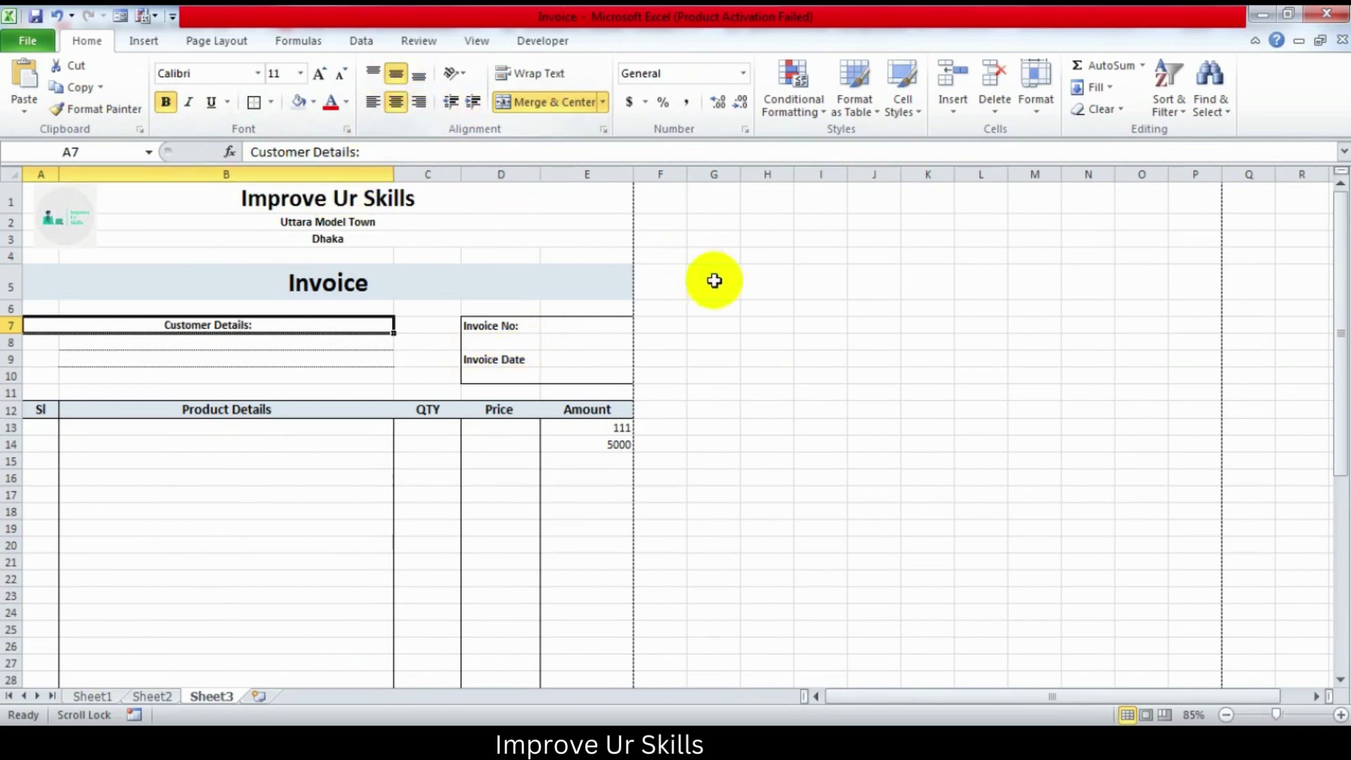
{"action": "left_click", "coordinate": [821, 284]}
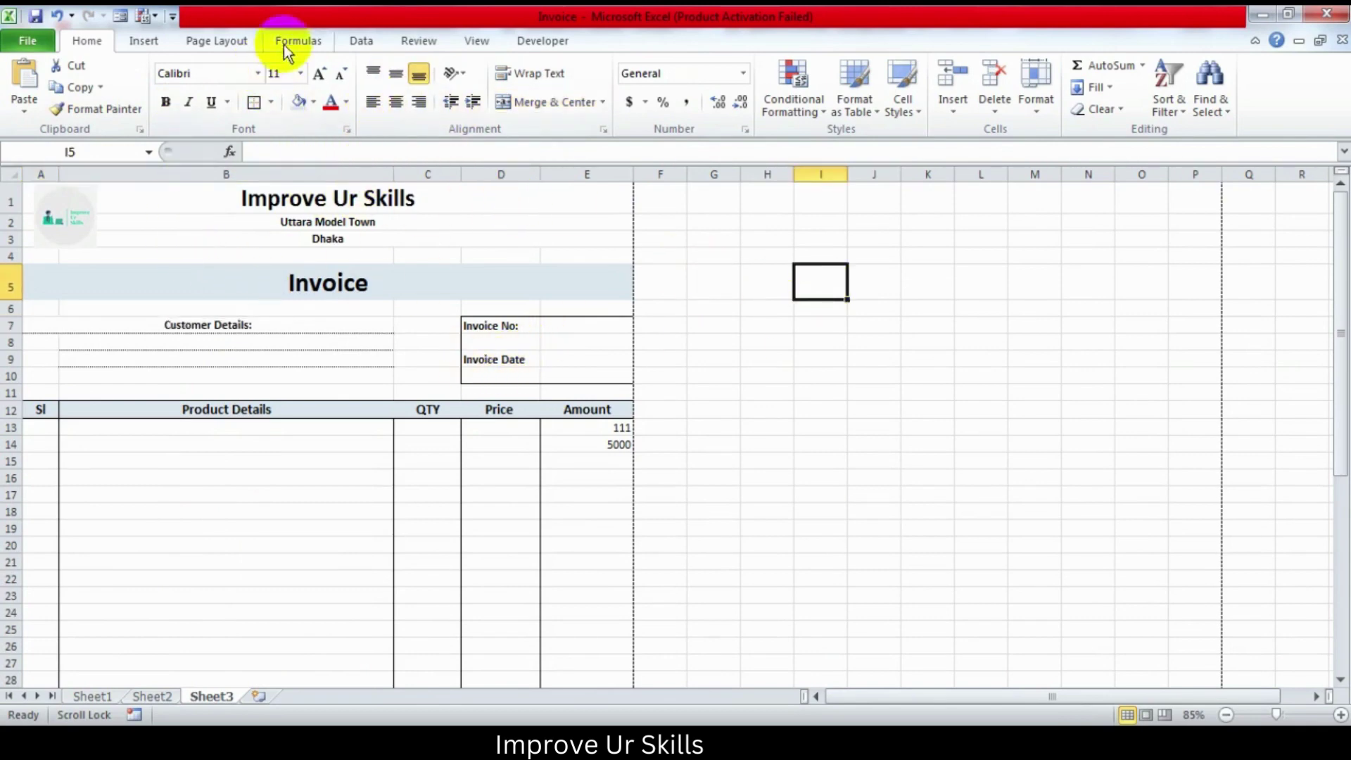
Step: Turn off sheet gridlines and view the single-page invoice in print preview with Ctrl+P
{"action": "left_click", "coordinate": [479, 42]}
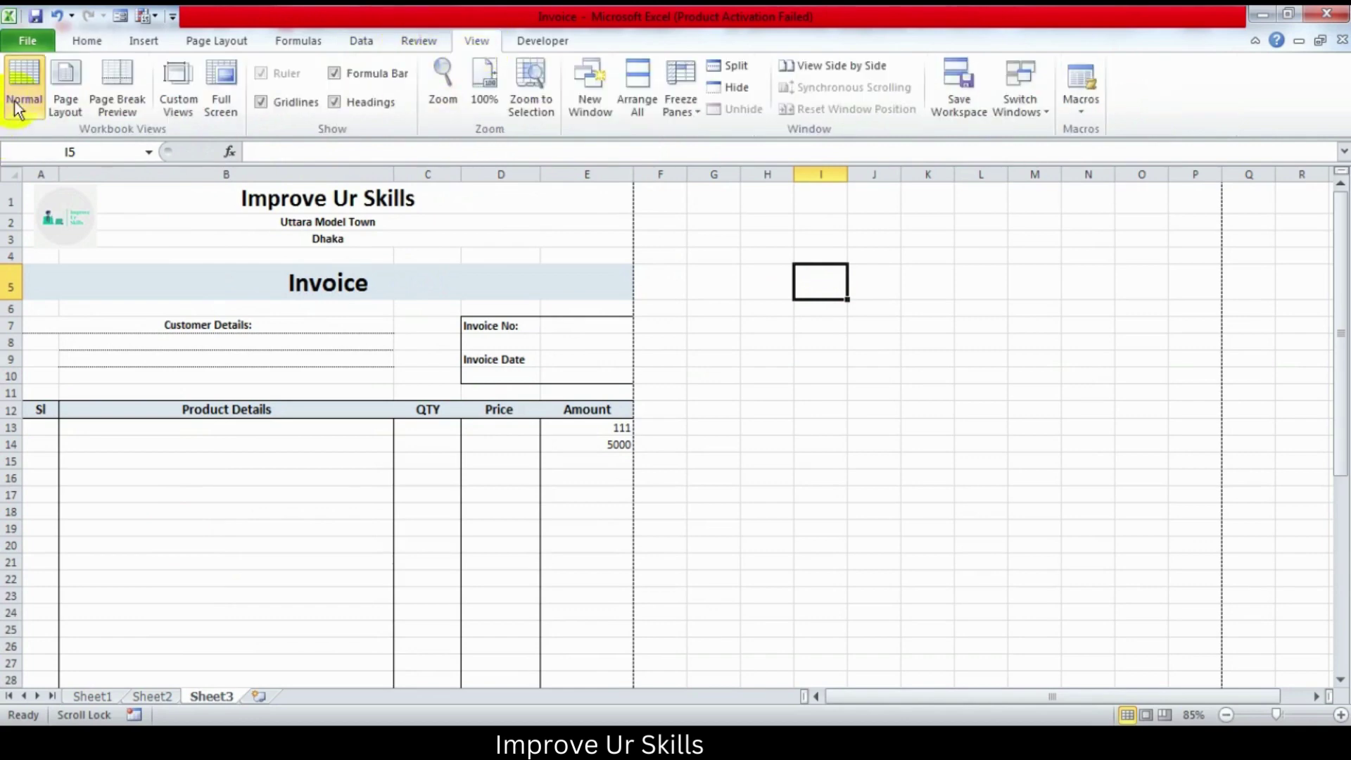
{"action": "left_click", "coordinate": [294, 105]}
{"action": "scroll", "coordinate": [438, 296], "scroll_direction": "down", "scroll_amount": 4}
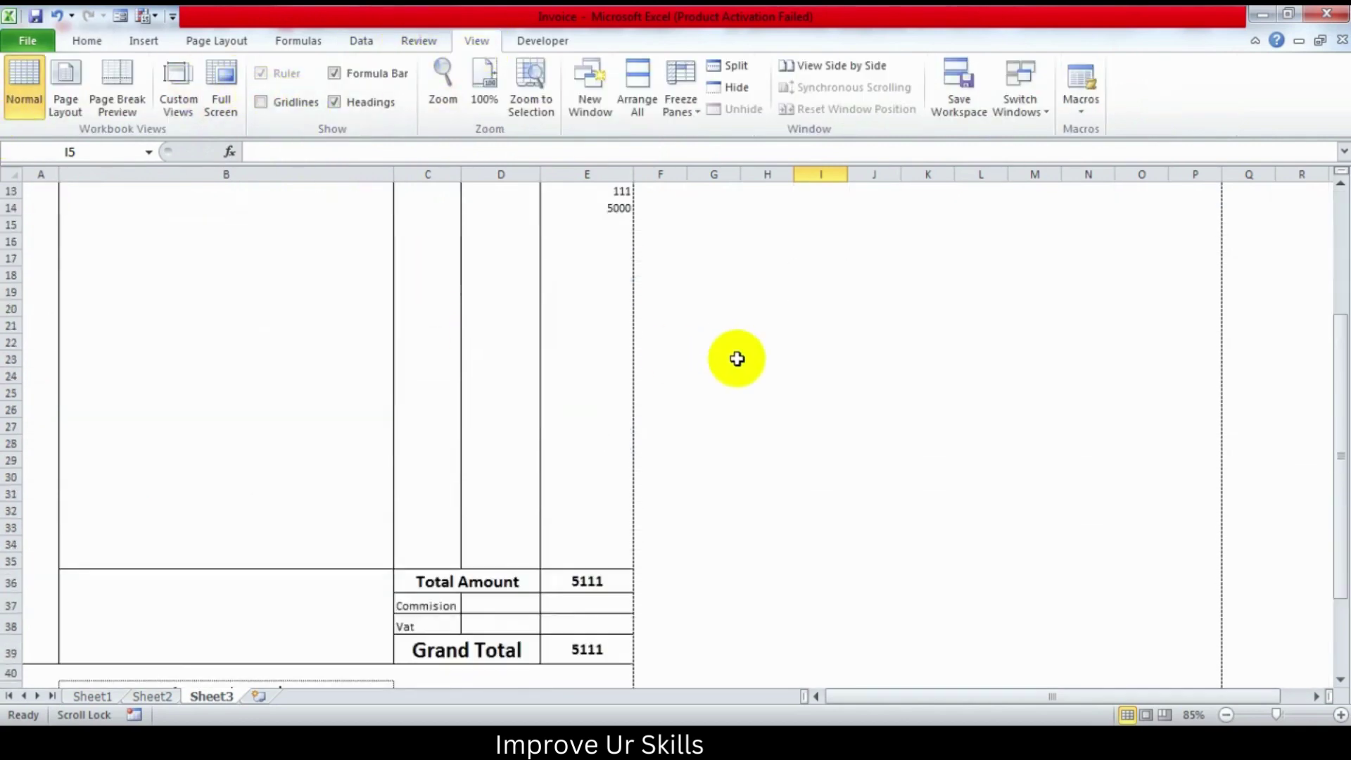
{"action": "scroll", "coordinate": [733, 359], "scroll_direction": "down", "scroll_amount": 5}
{"action": "scroll", "coordinate": [564, 483], "scroll_direction": "up", "scroll_amount": 5}
{"action": "scroll", "coordinate": [221, 446], "scroll_direction": "up", "scroll_amount": 3}
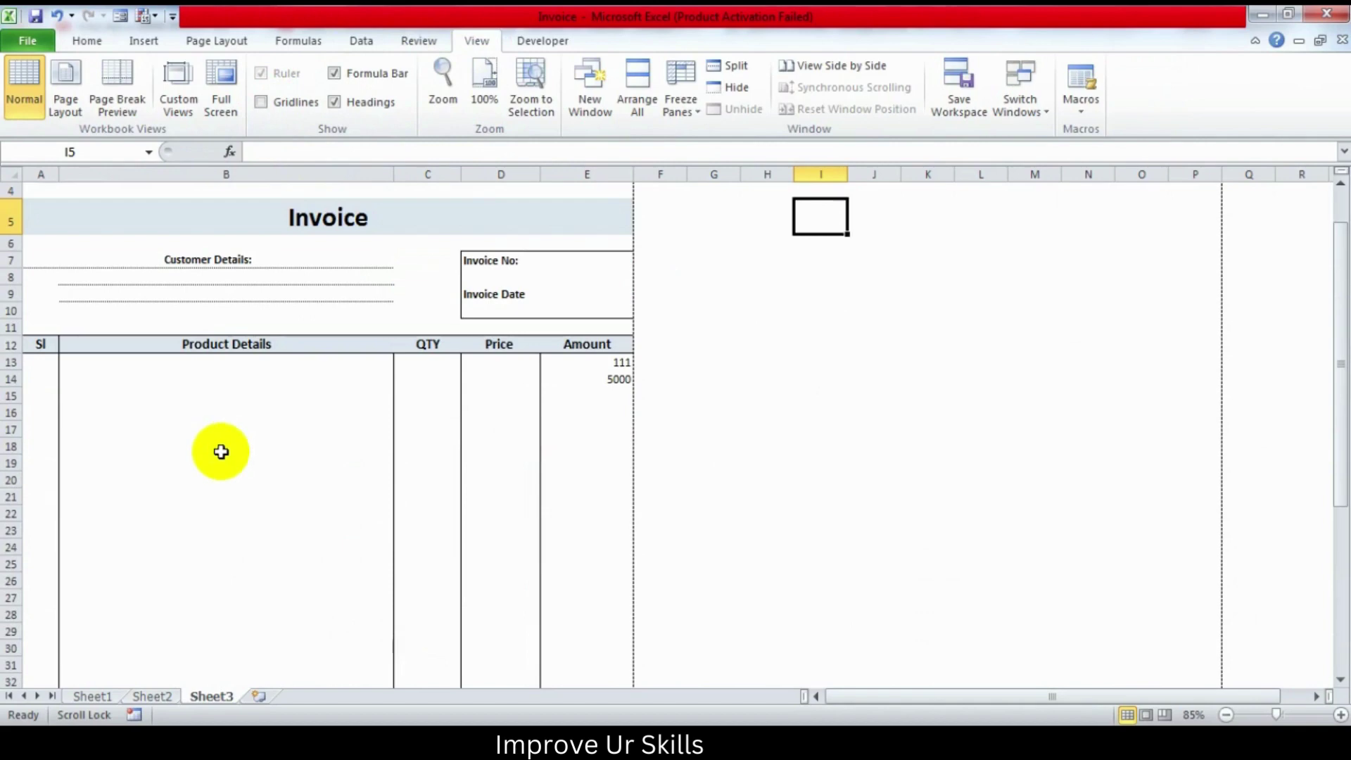
{"action": "left_click", "coordinate": [221, 451]}
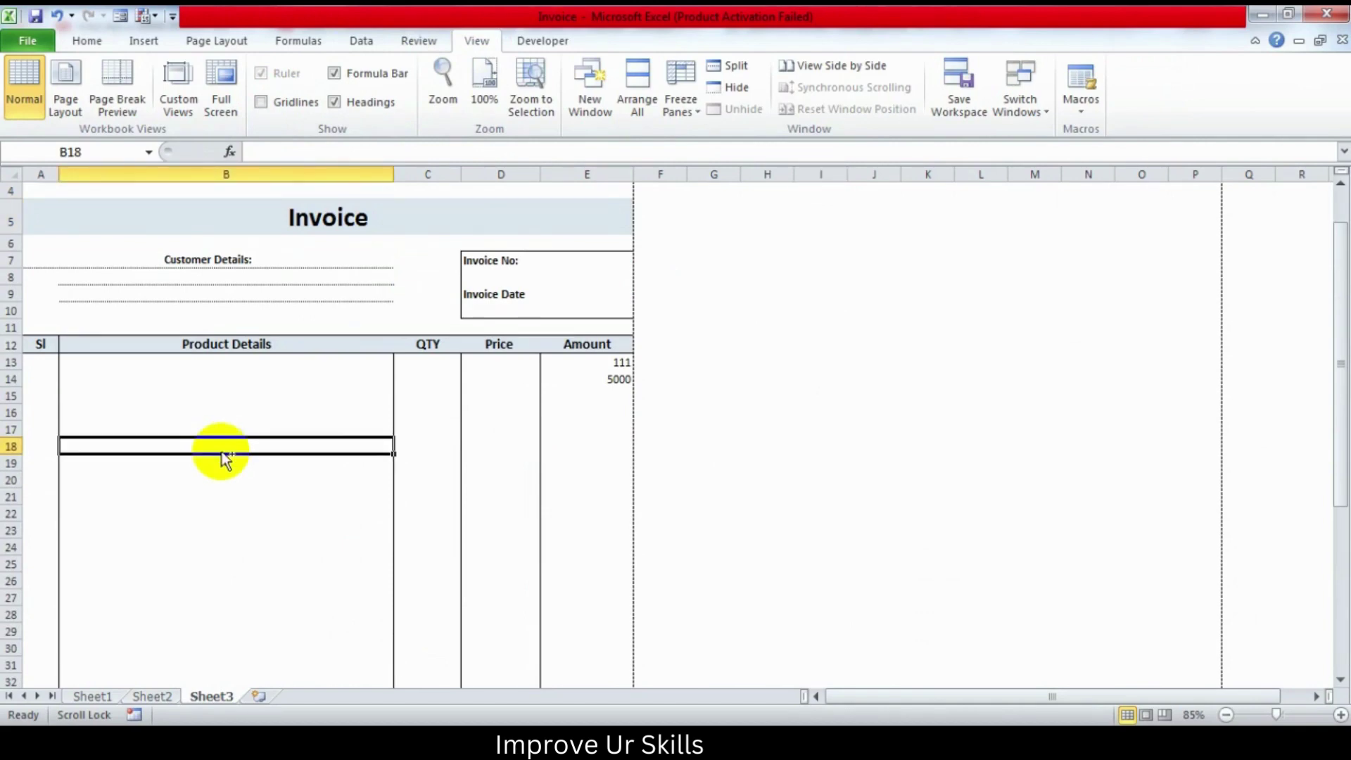
{"action": "key", "text": "ctrl+p"}
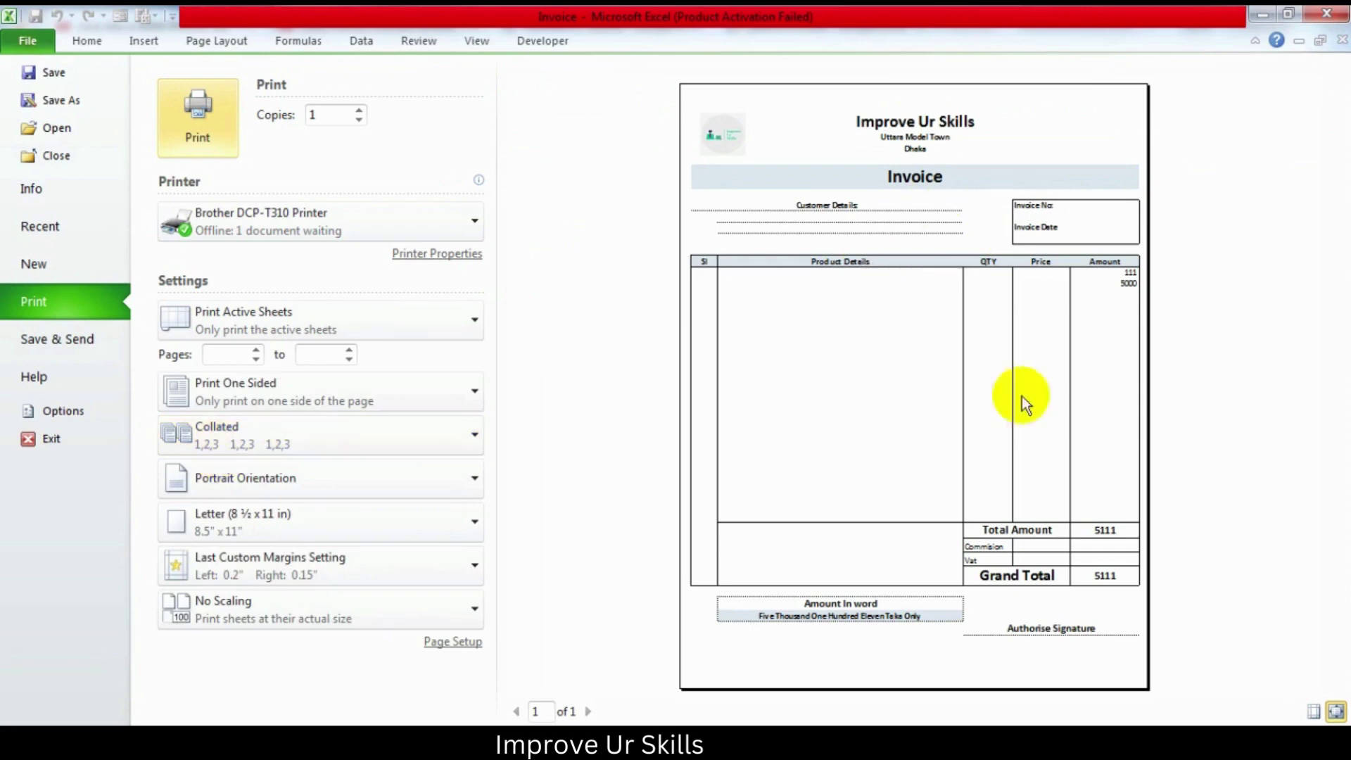